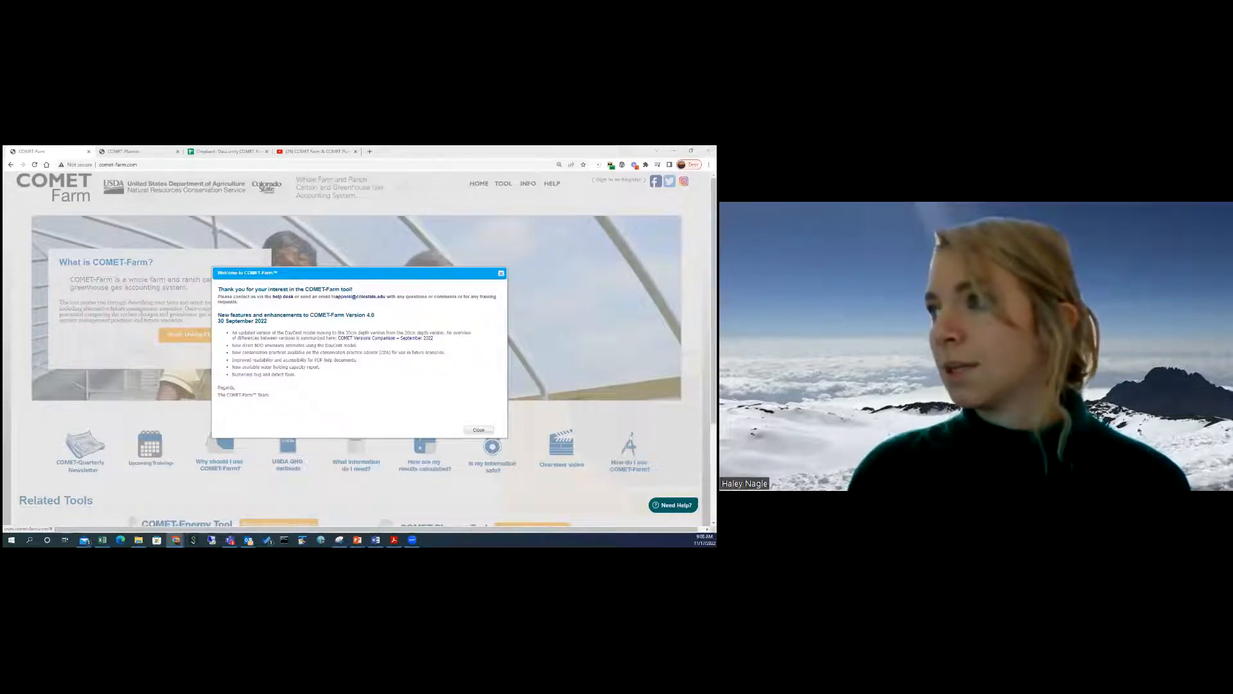
Dismiss the COMET-Farm welcome notice and open the USDA GHG methods document with its page thumbnails shown
click(501, 274)
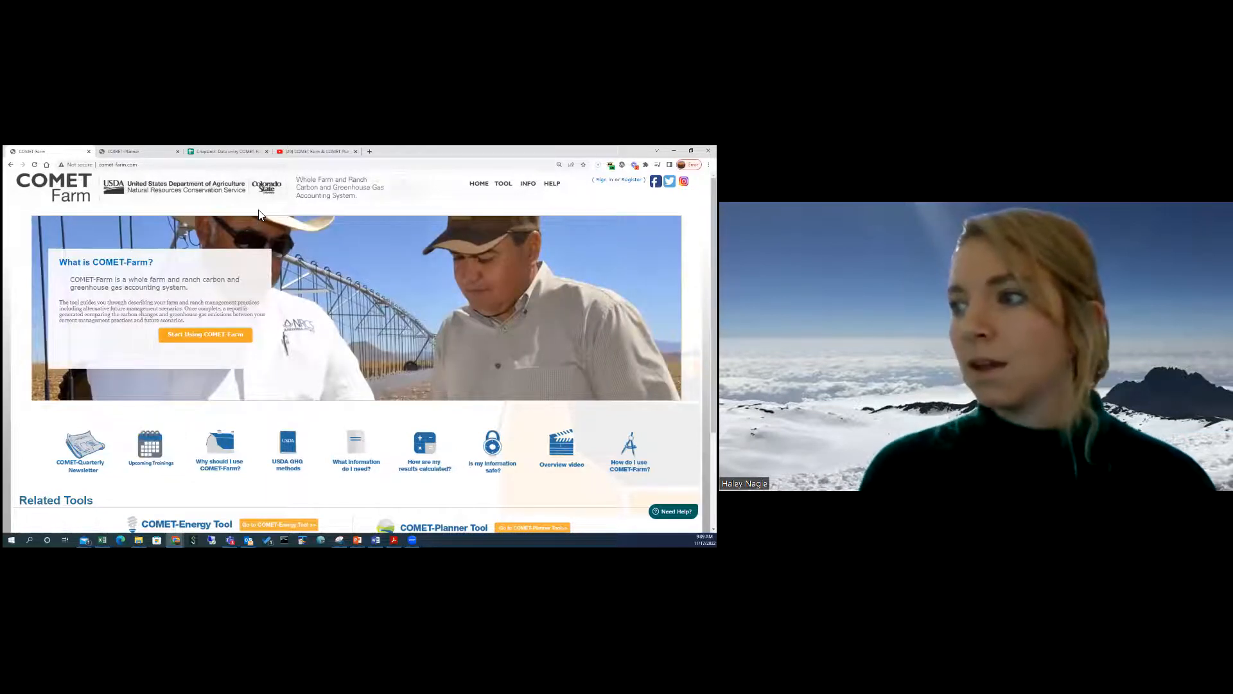
click(295, 454)
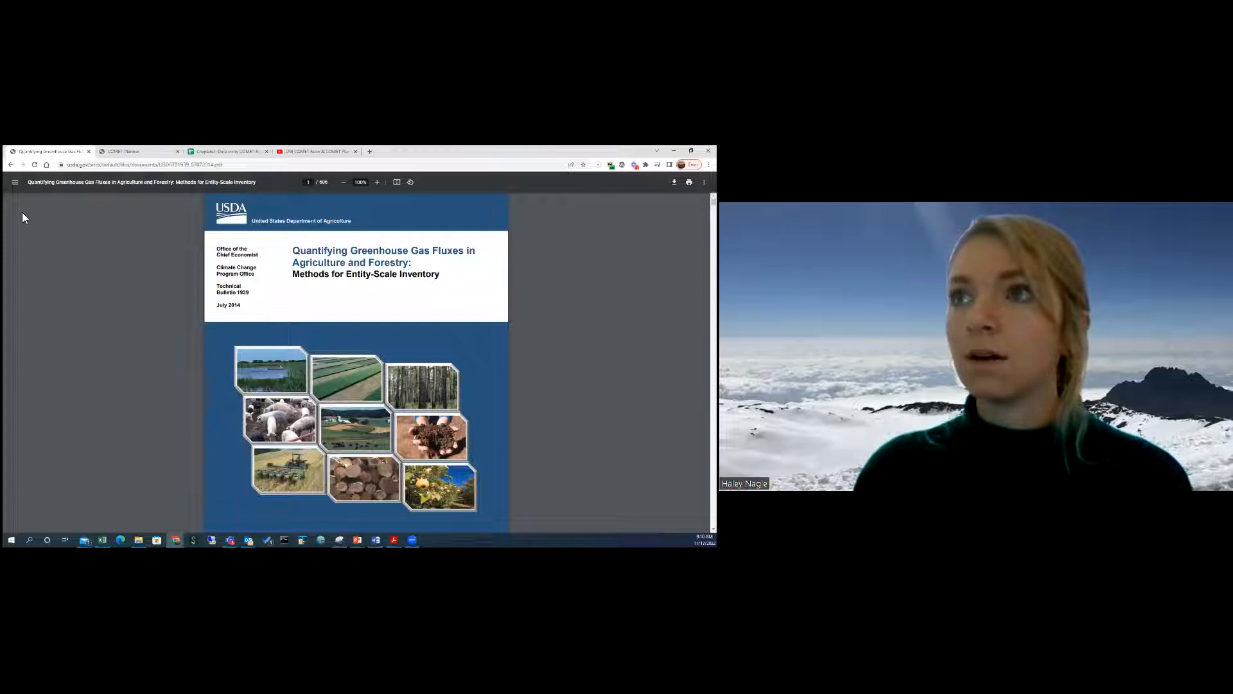
click(18, 185)
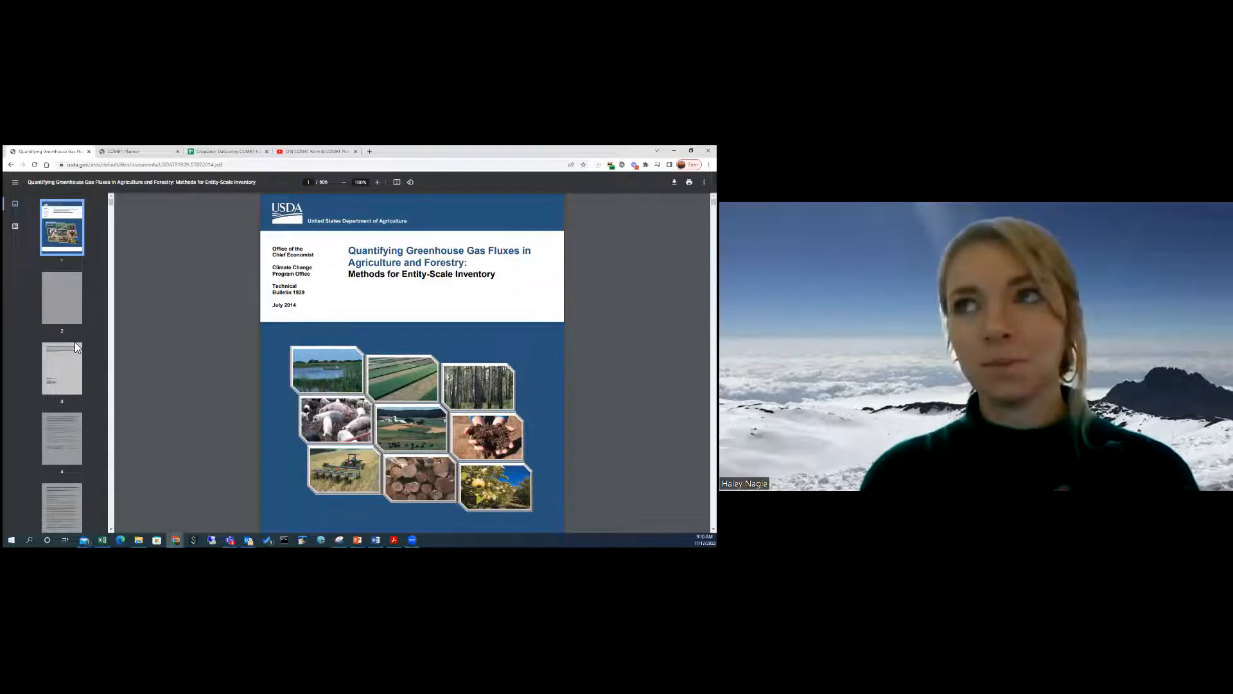
Return to the COMET-Farm home page, dismiss its welcome notice, and open the COMET-Energy Tool from the related tools
click(11, 164)
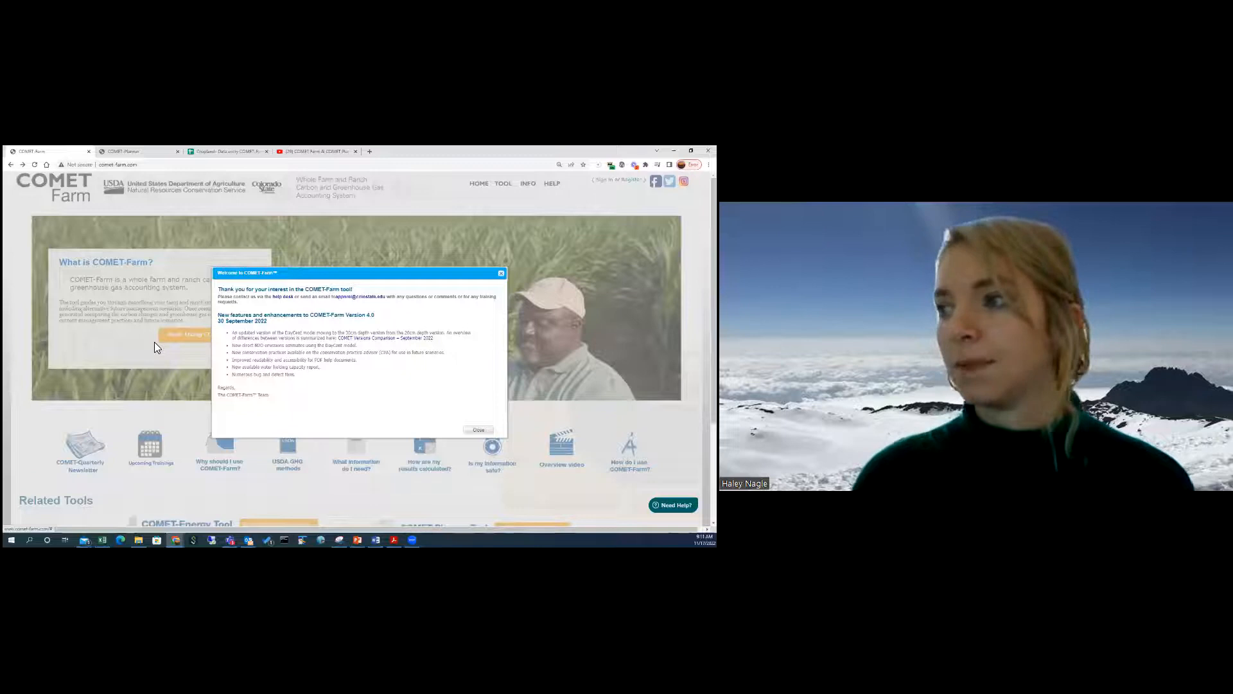
click(478, 430)
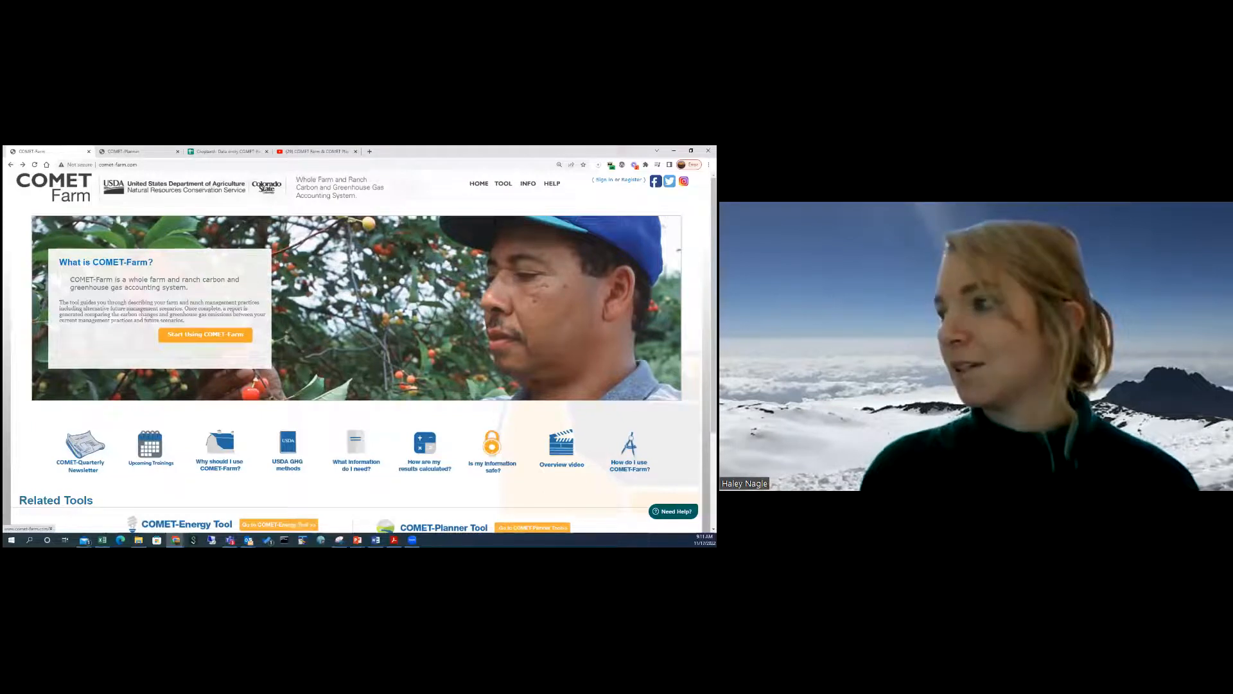
scroll(384, 415, down, 1)
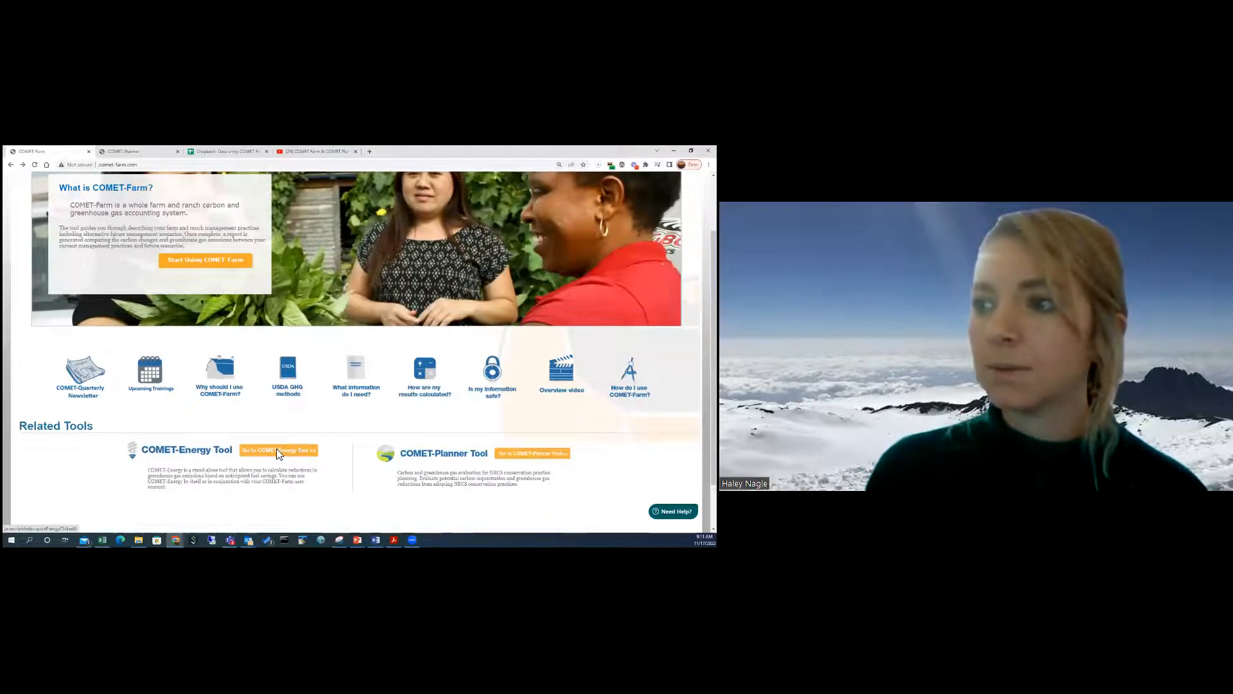
click(277, 449)
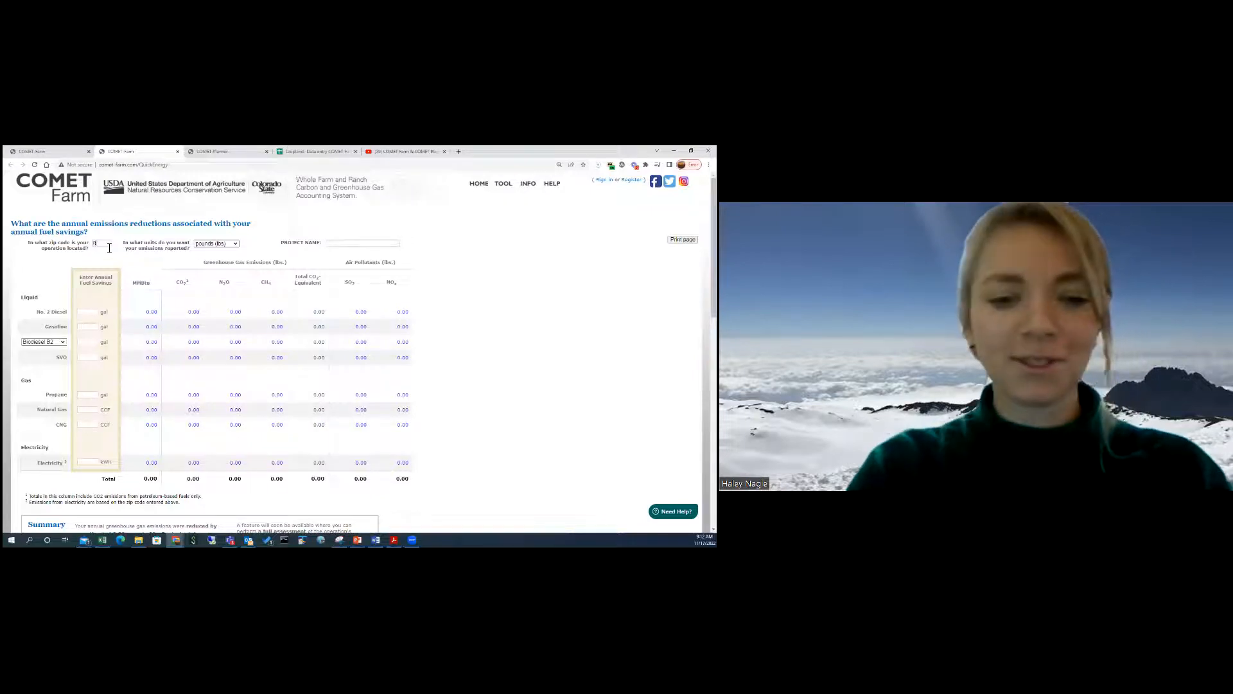
Enter the operation's zip code, report emissions in tonnes (metric), and set annual No. 2 Diesel savings to 1000 gal
text(0521)
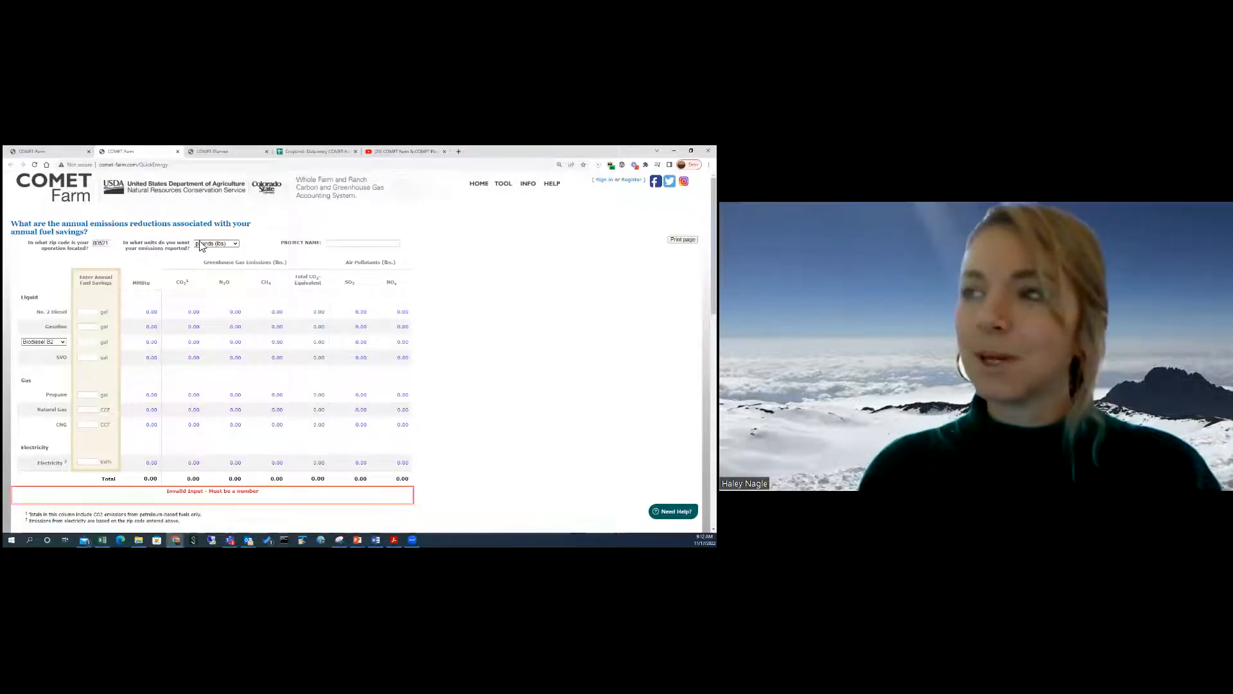
click(218, 244)
click(216, 258)
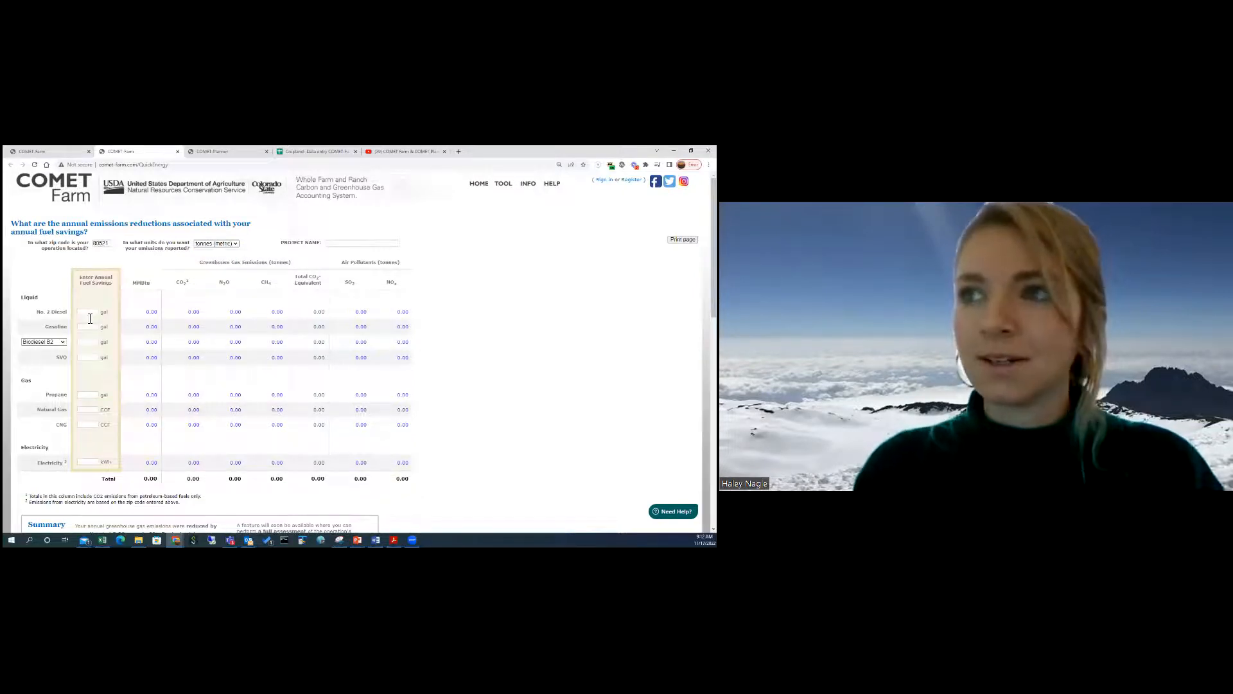
text(1000)
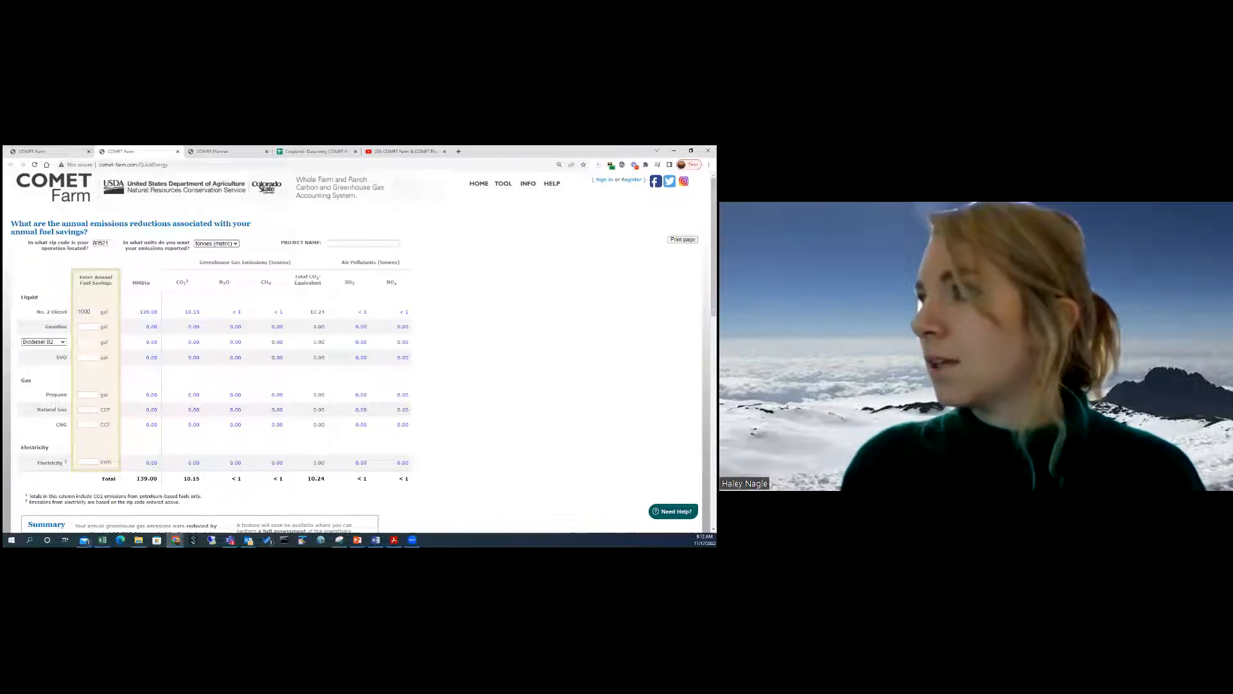
Examine the emissions reduction summary and the explanation of how the emissions savings are calculated
scroll(100, 383, down, 1)
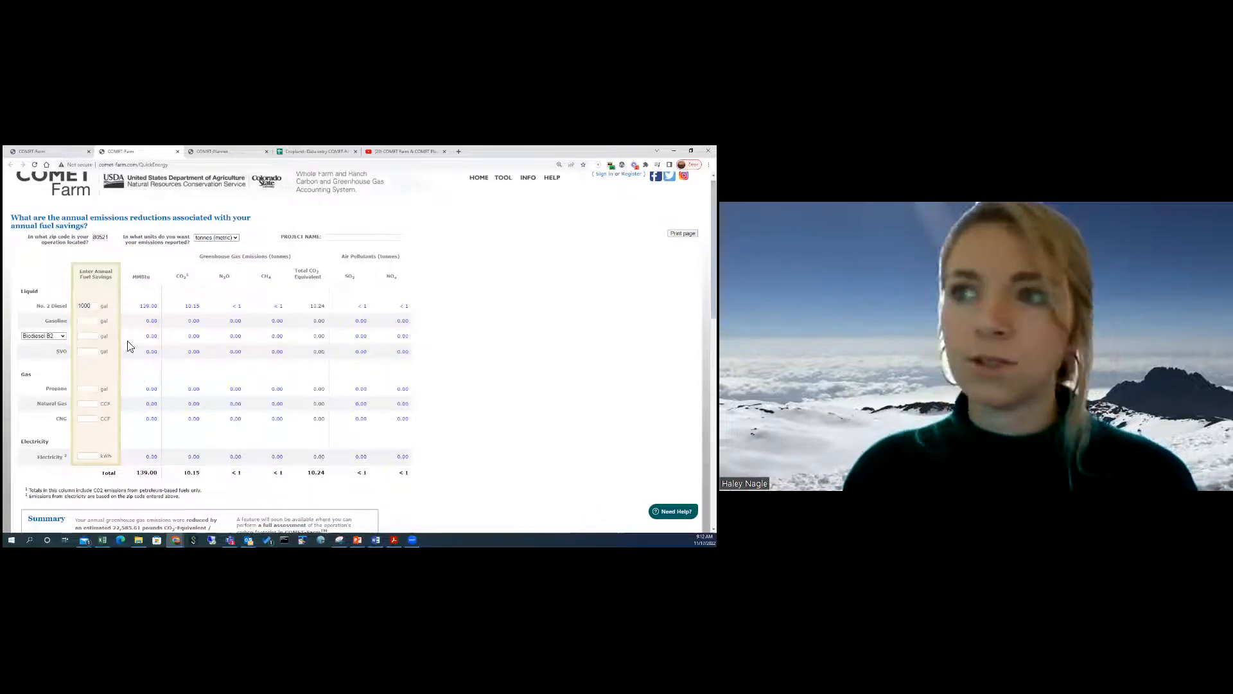
scroll(64, 474, down, 2)
scroll(363, 349, down, 4)
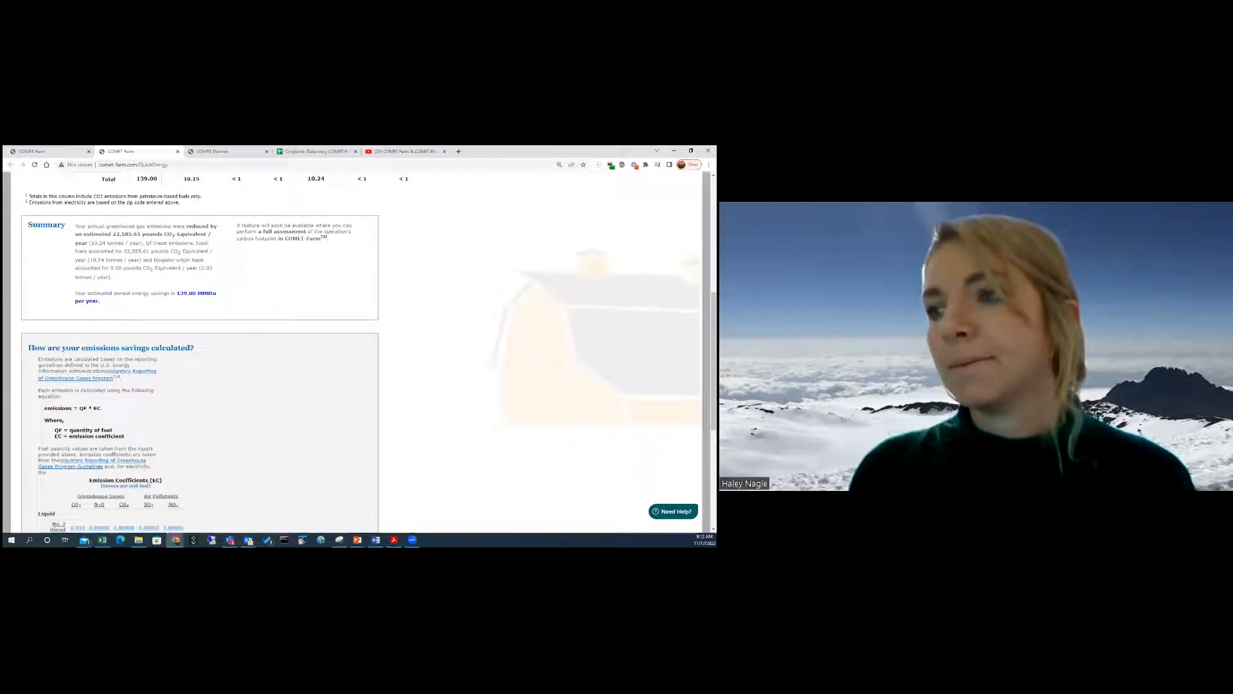
scroll(379, 437, down, 3)
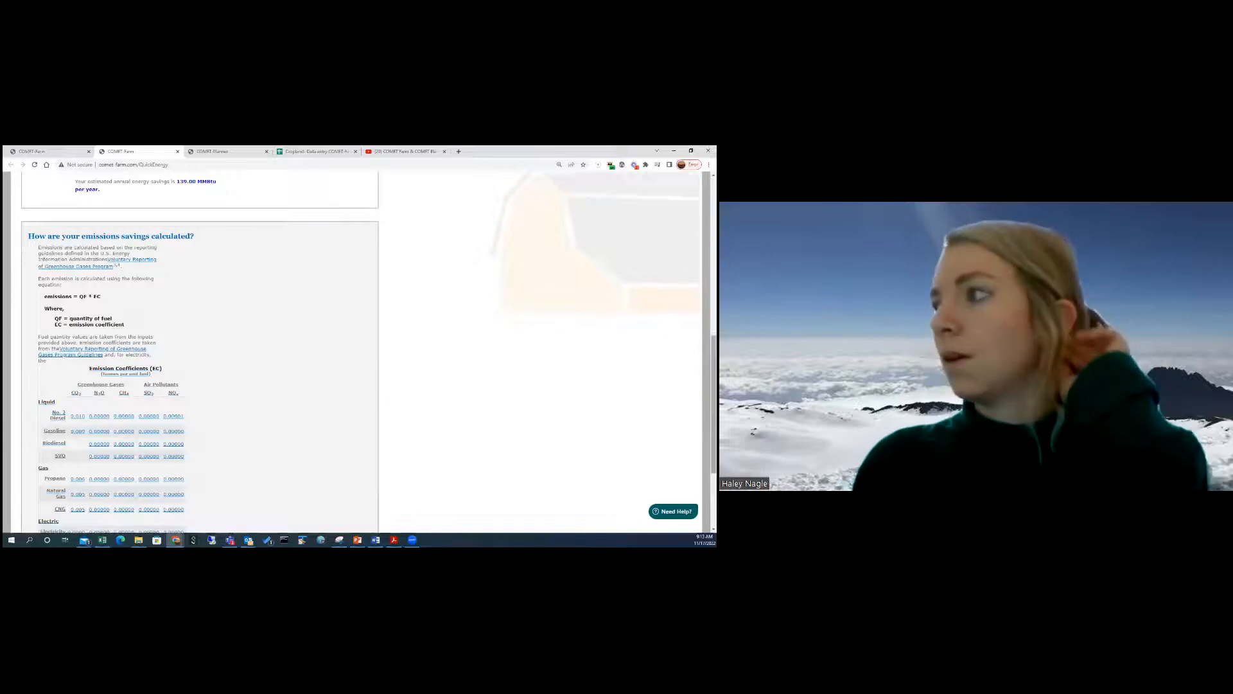
scroll(360, 352, up, 6)
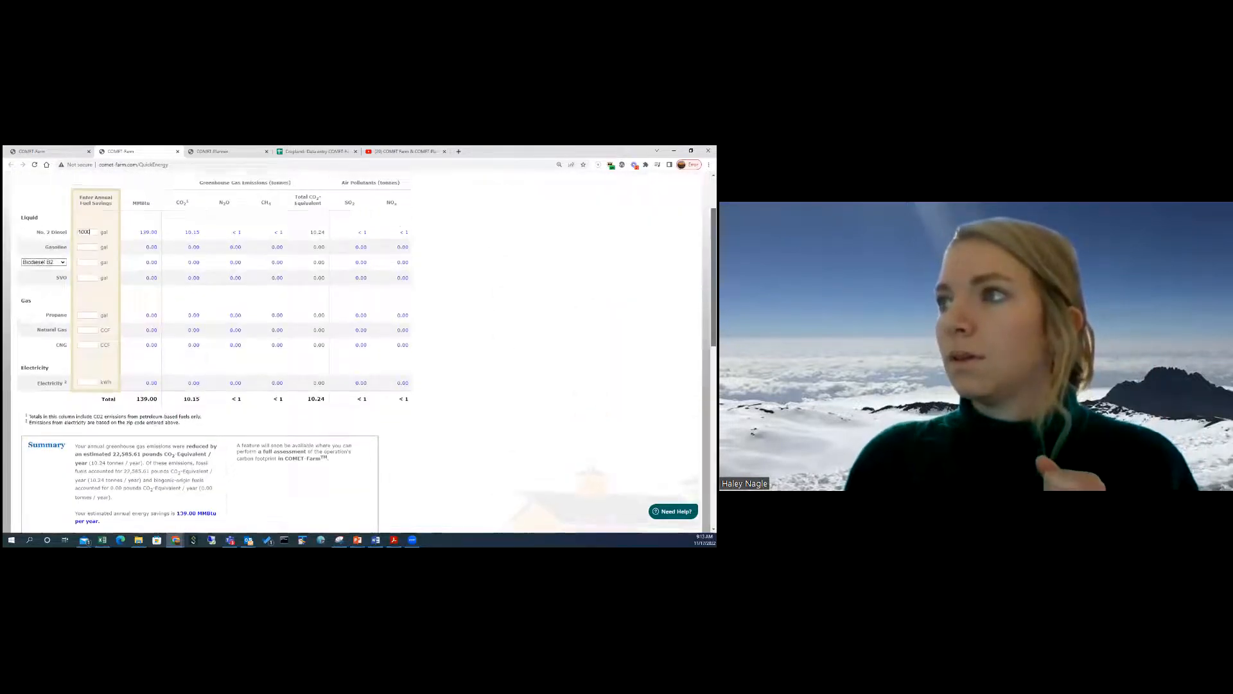
scroll(73, 273, up, 1)
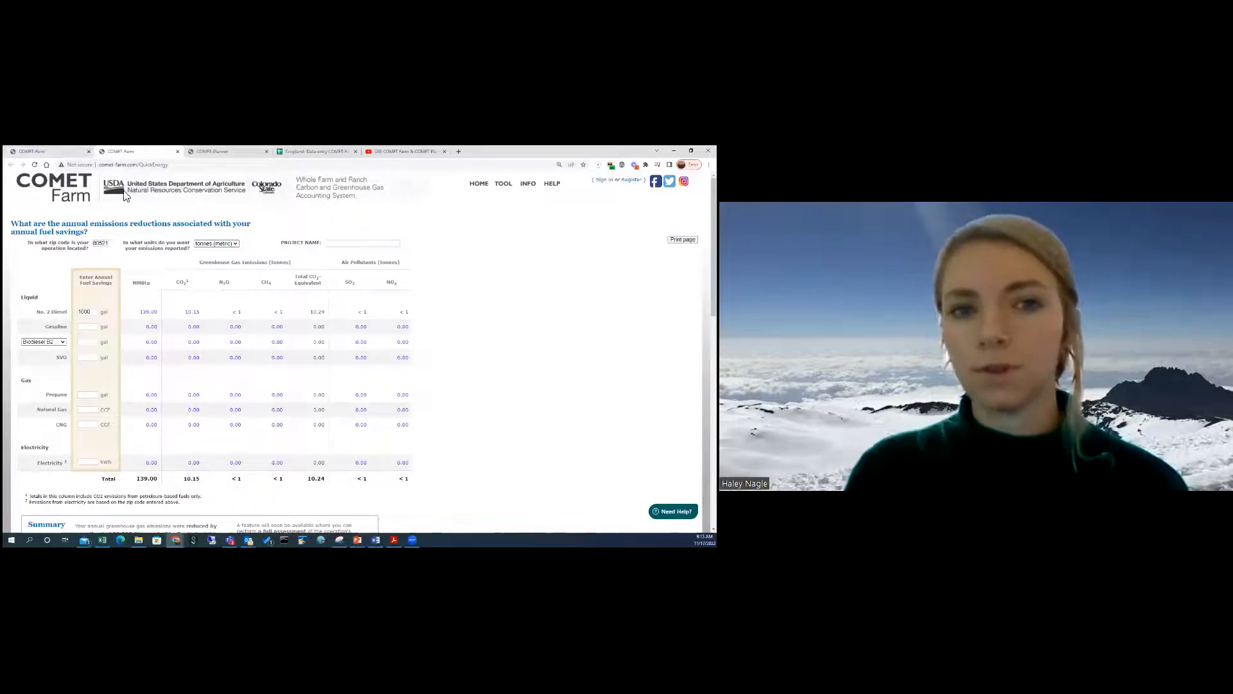
Close the COMET-Energy page and open the COMET-Planner Tool, closing the duplicate planner page and dismissing the welcome notice
click(178, 152)
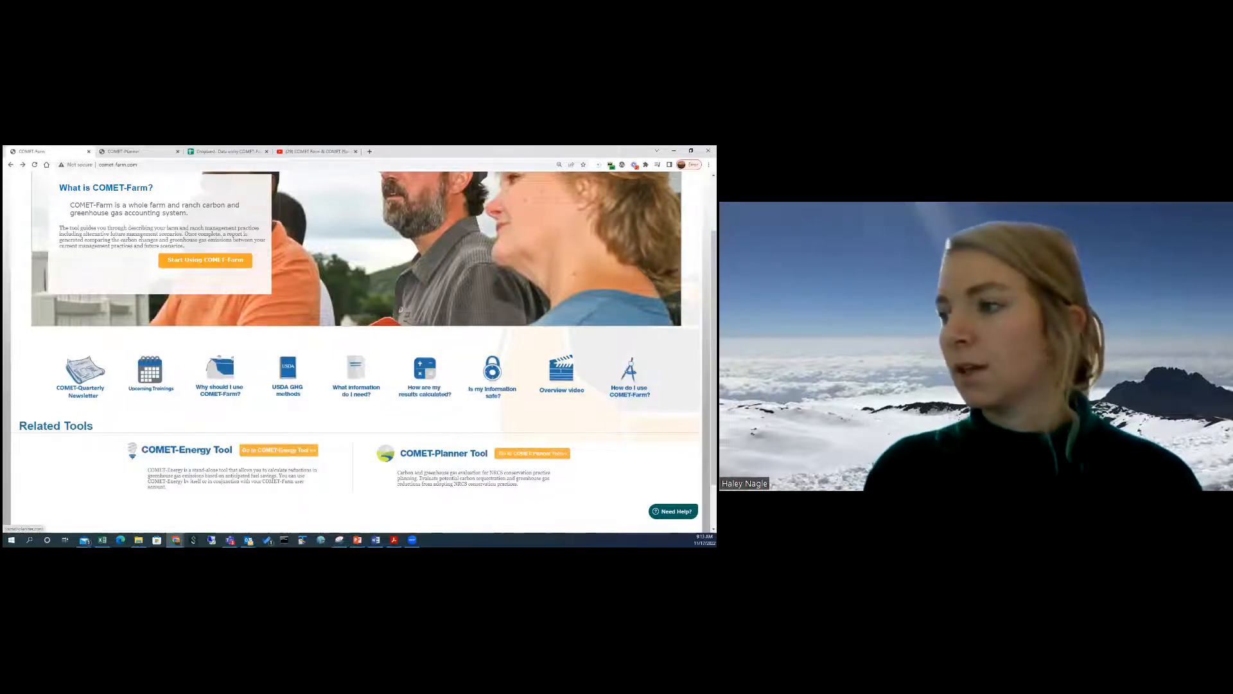
click(532, 454)
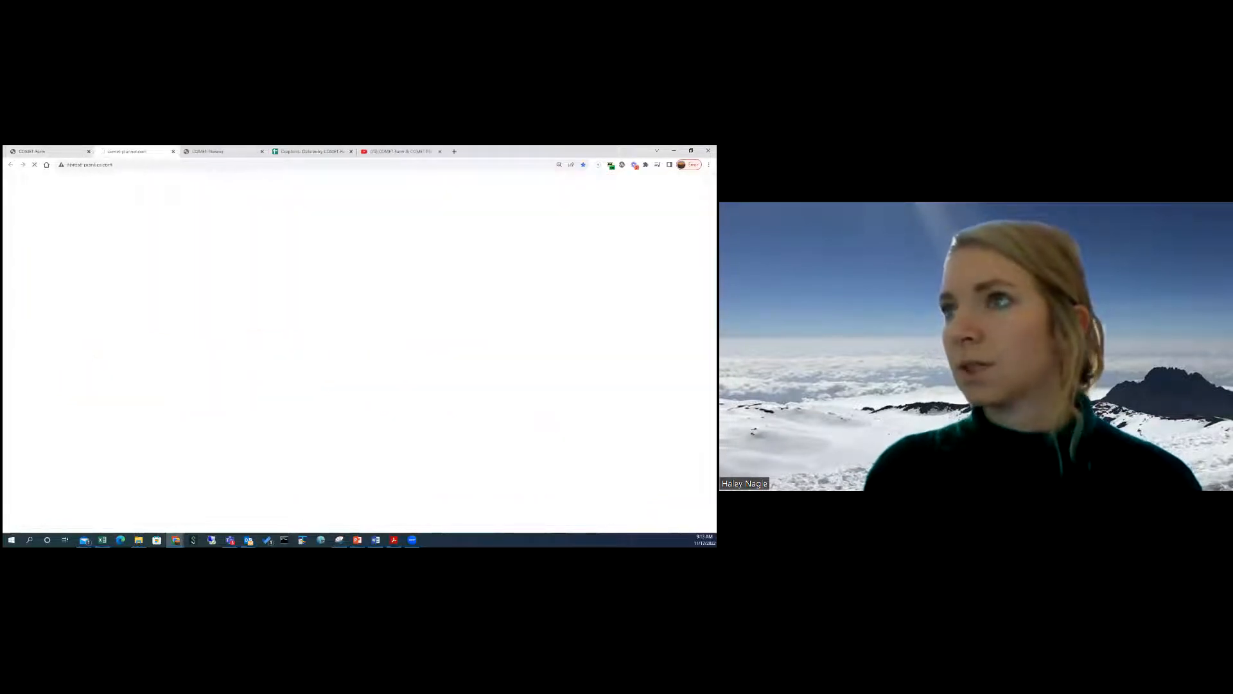
click(266, 152)
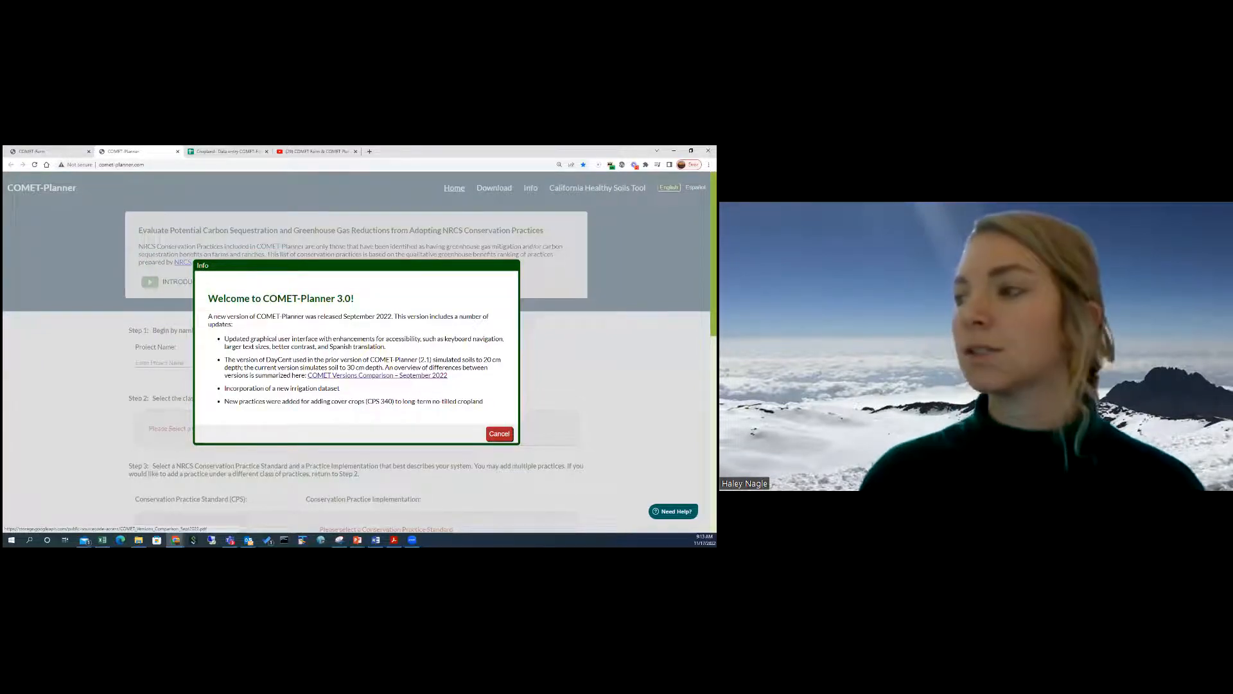
click(499, 433)
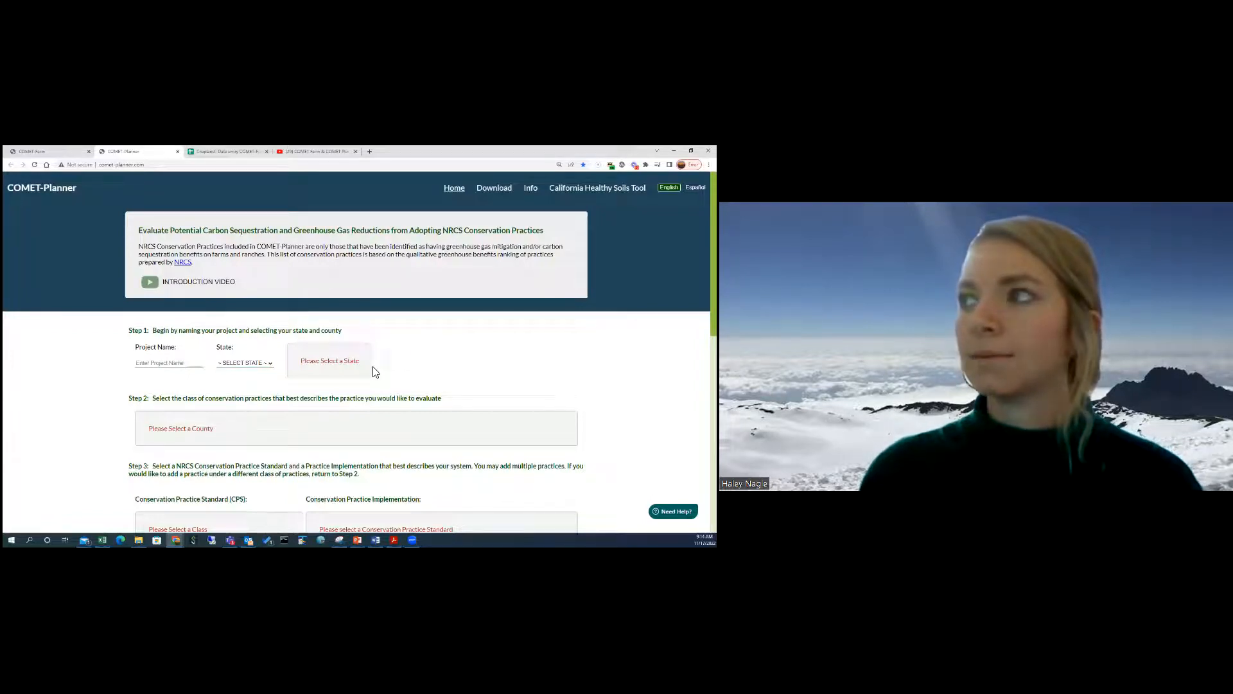
Name the COMET-Planner project Sample and set its location to Polk County, Wisconsin
click(153, 364)
text(Sampl)
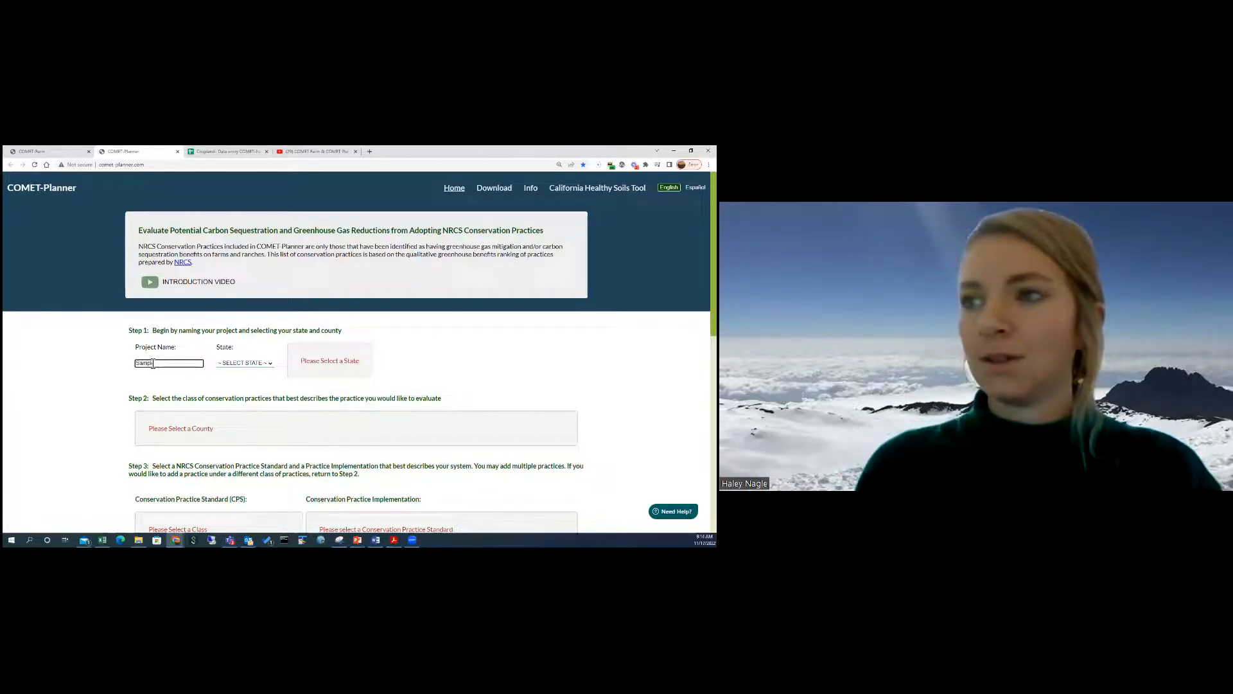
key(Tab)
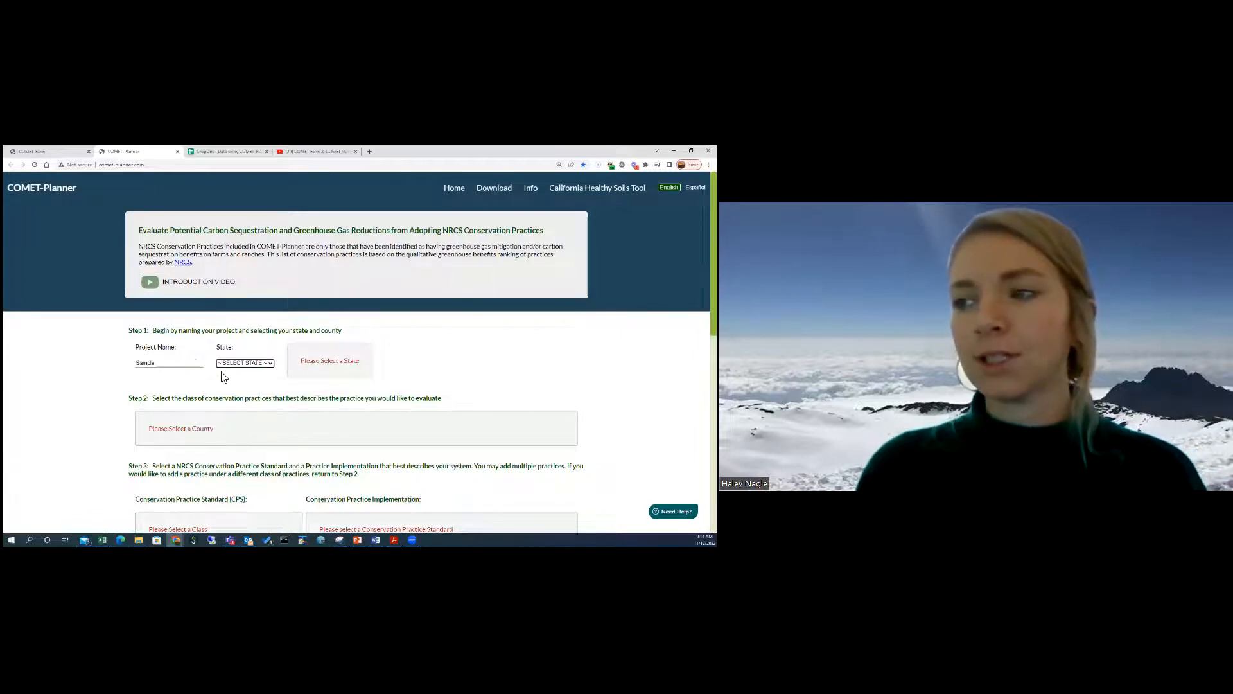
click(239, 373)
drag(274, 393, 276, 480)
click(252, 498)
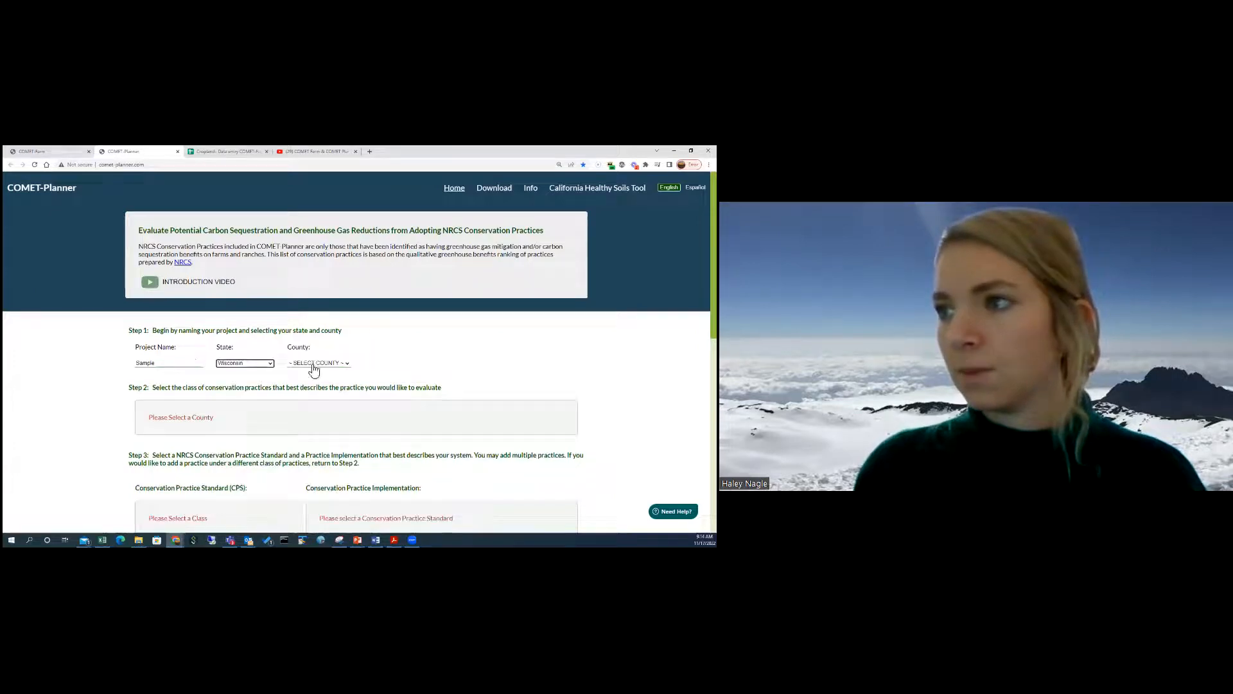
click(316, 363)
drag(350, 393, 351, 454)
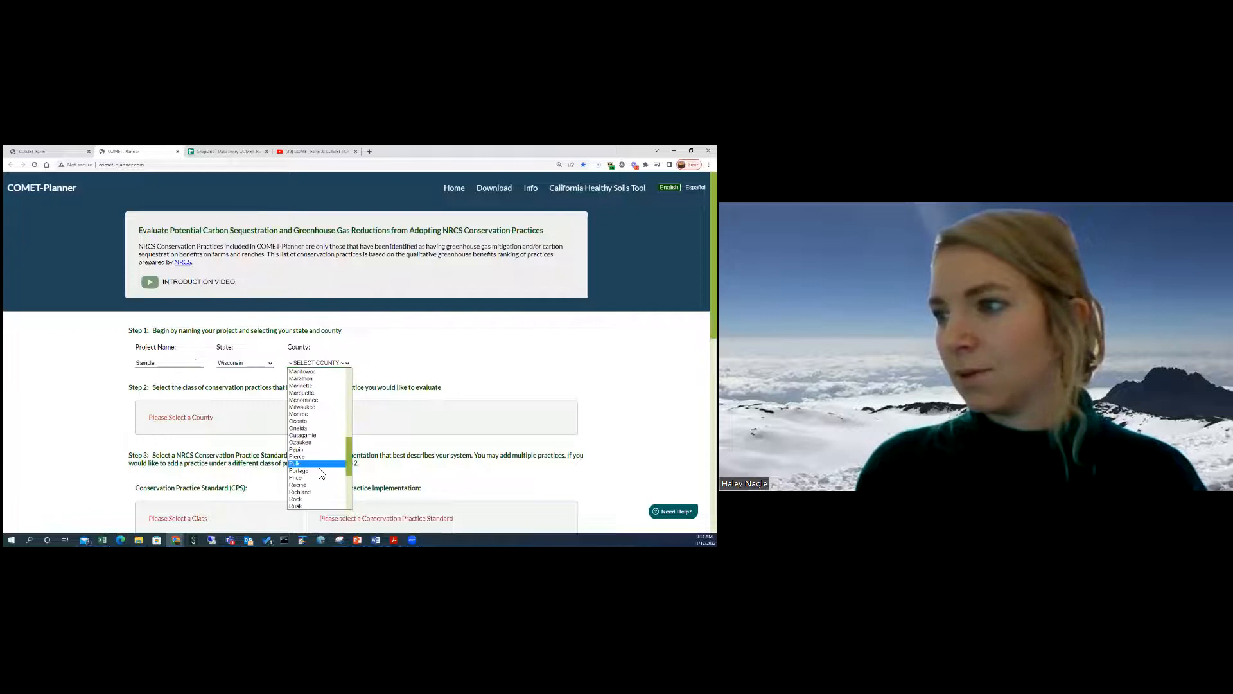
click(322, 473)
Look over the conservation practice classes and the COMET-Farm & COMET-Planner Introduction Presentation on YouTube, returning to COMET-Planner
scroll(360, 462, down, 2)
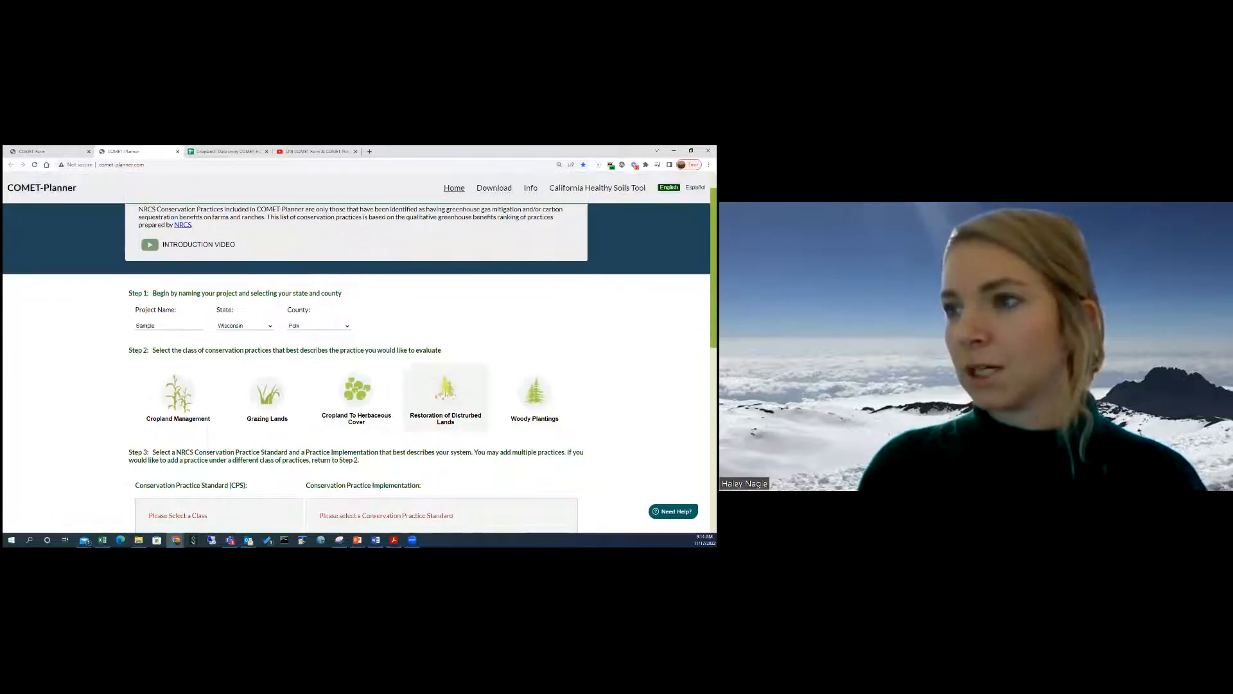
scroll(248, 317, down, 2)
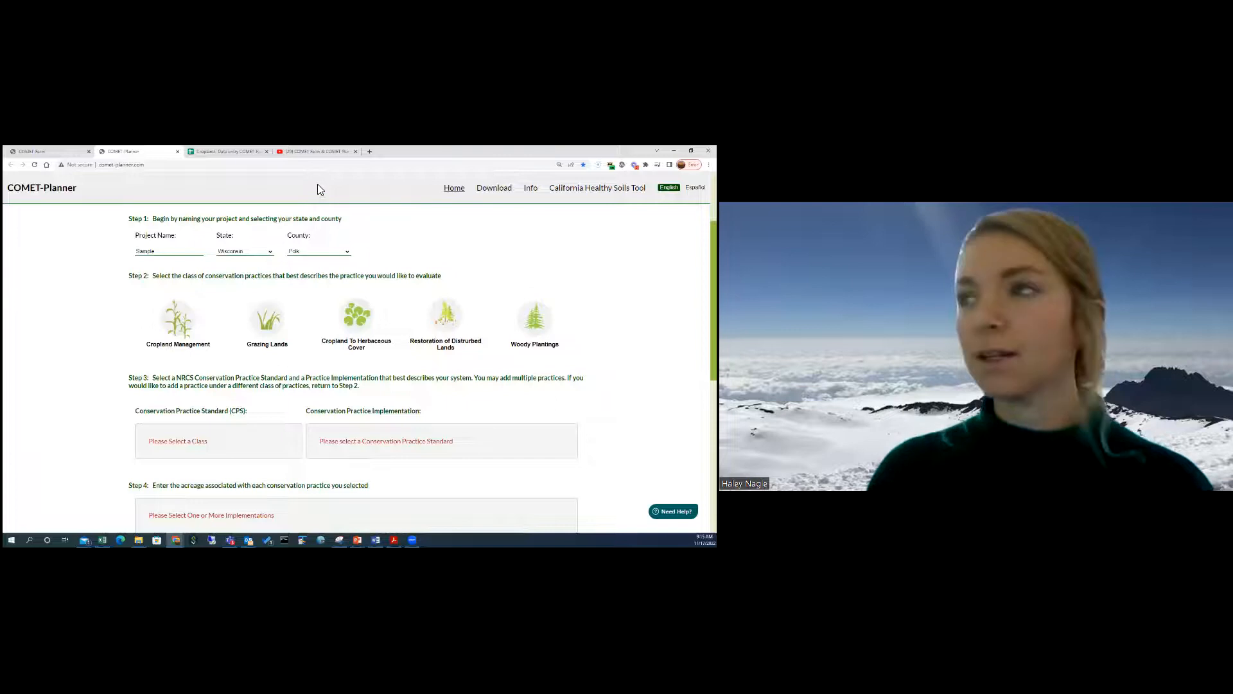
mouse_move(323, 145)
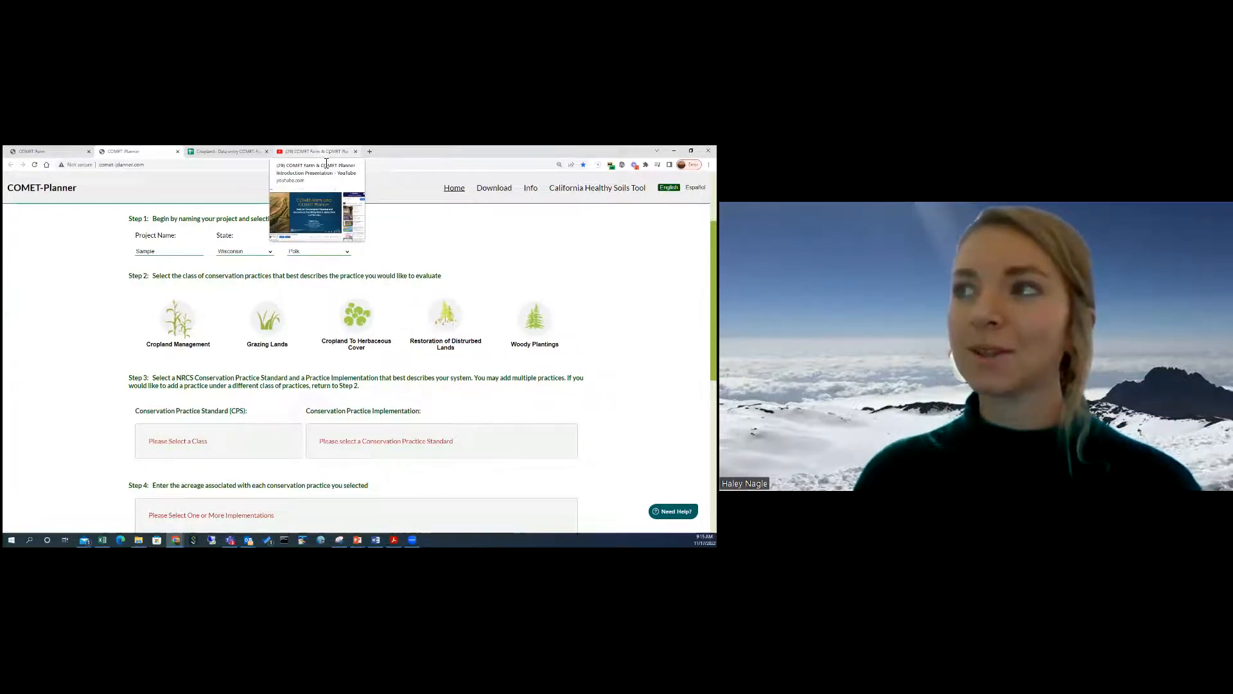
click(323, 149)
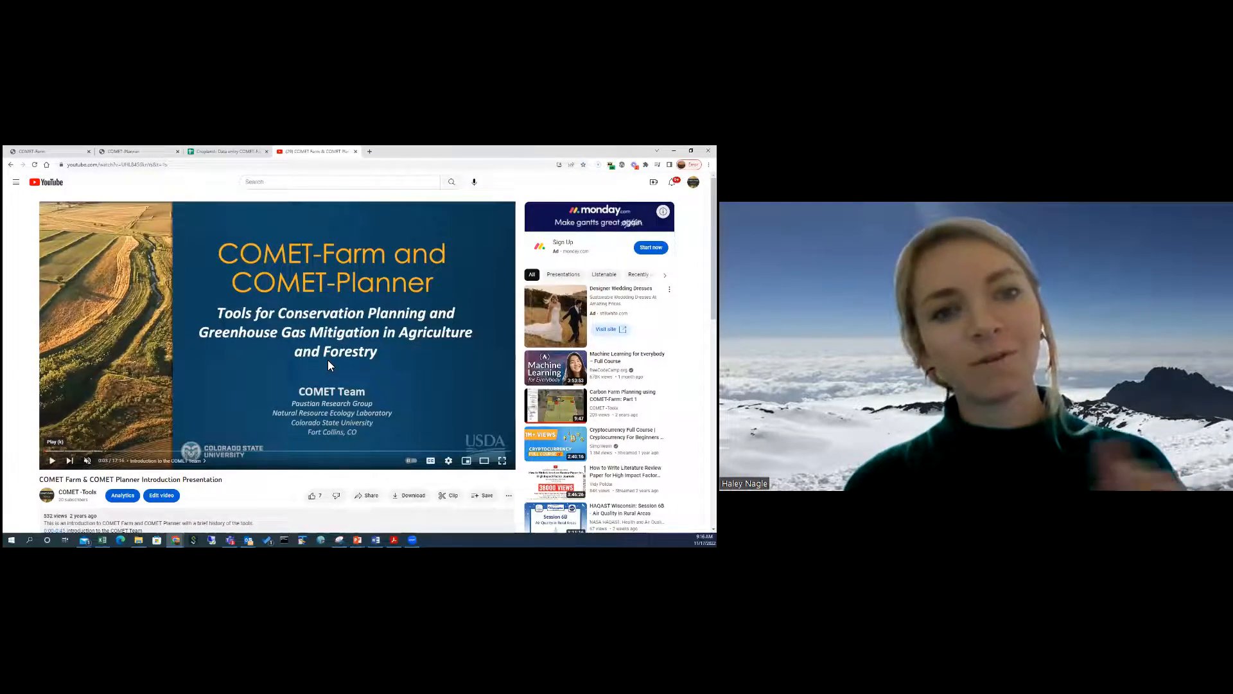
click(160, 151)
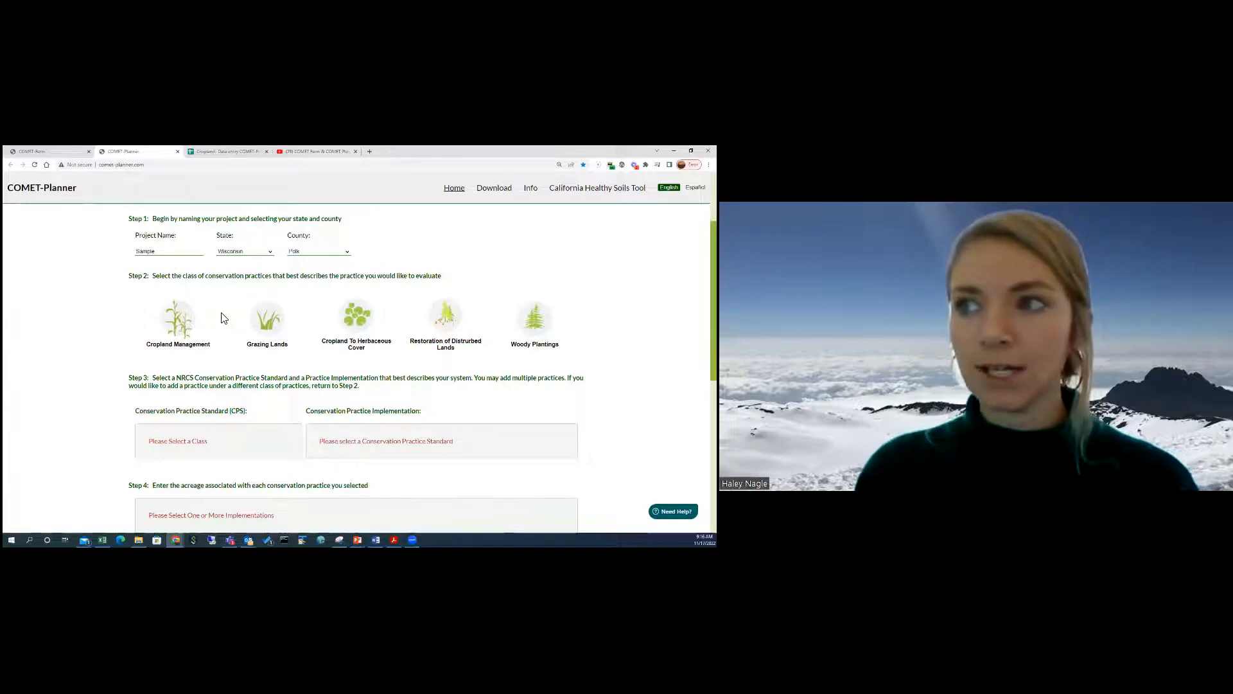
Select Cropland Management as the class of conservation practices to evaluate
scroll(182, 321, down, 1)
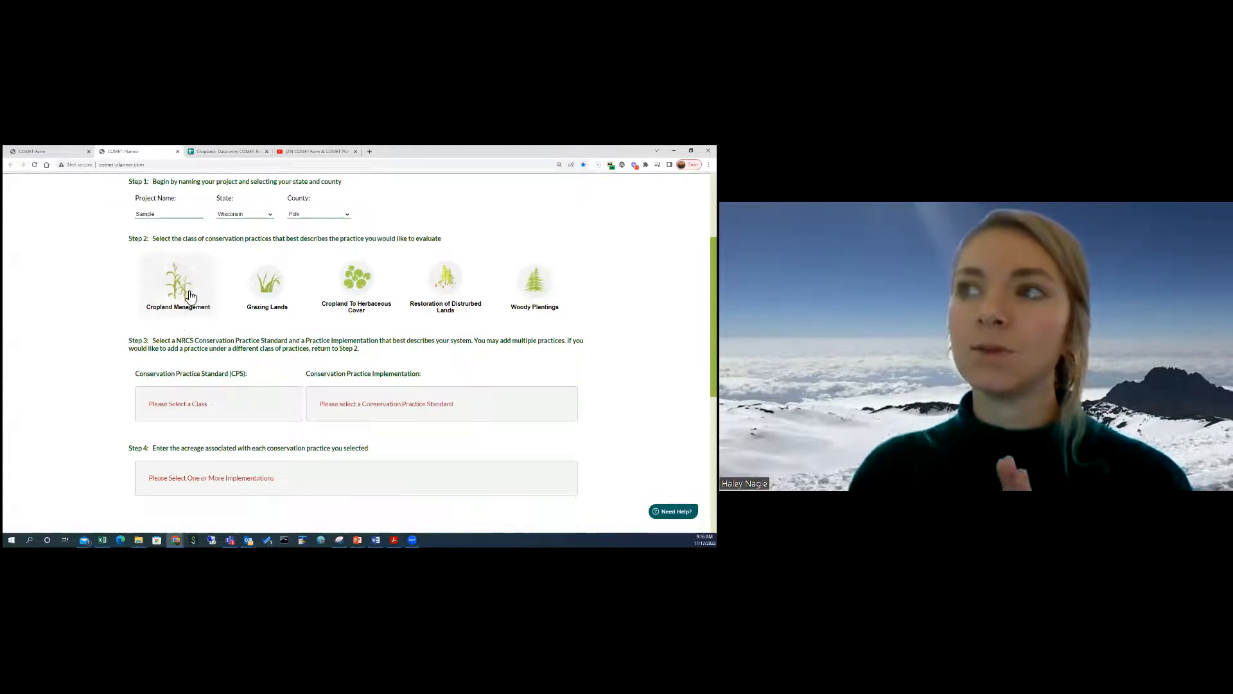
click(190, 296)
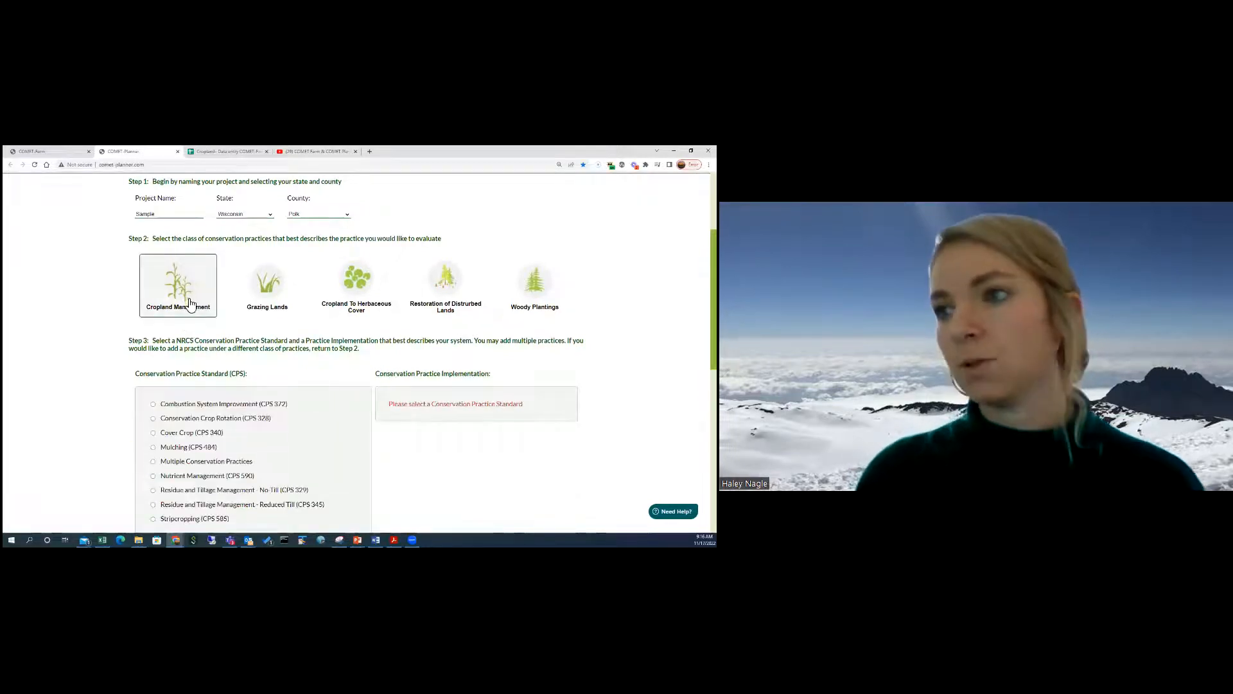
scroll(189, 302, down, 1)
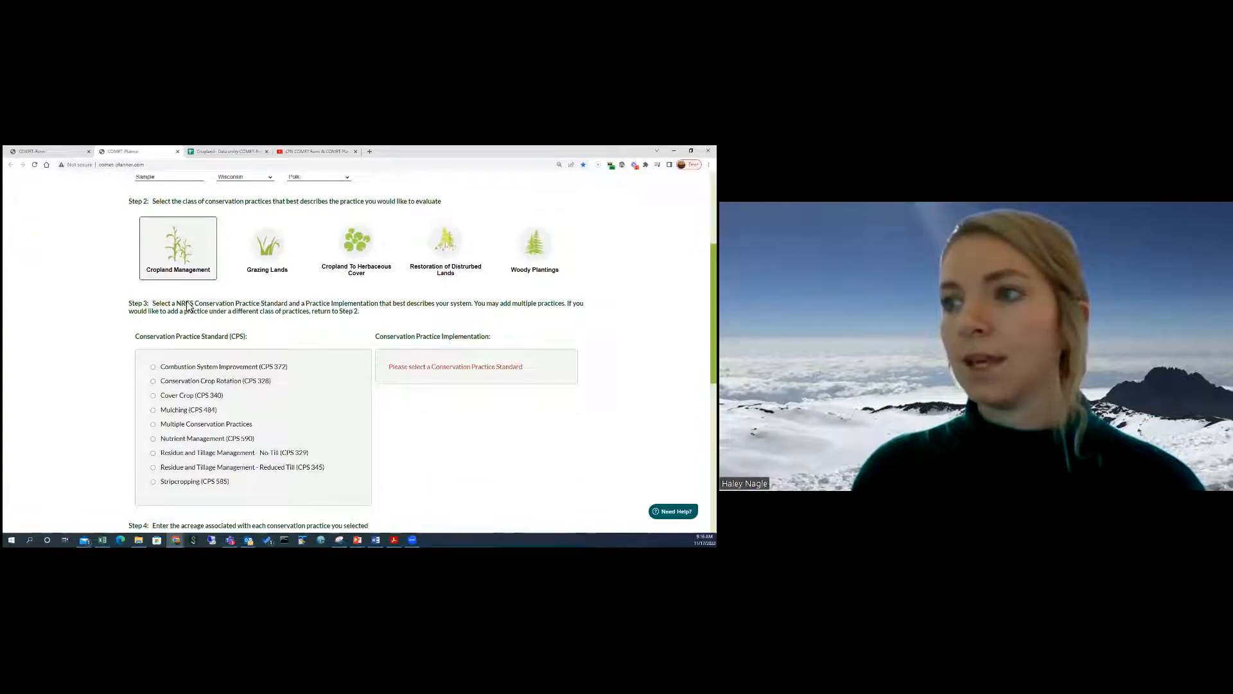
Add Intensive Till to No Till or Strip Till on Non-Irrigated Cropland under Residue and Tillage Management - No Till (CPS 329)
scroll(177, 373, down, 2)
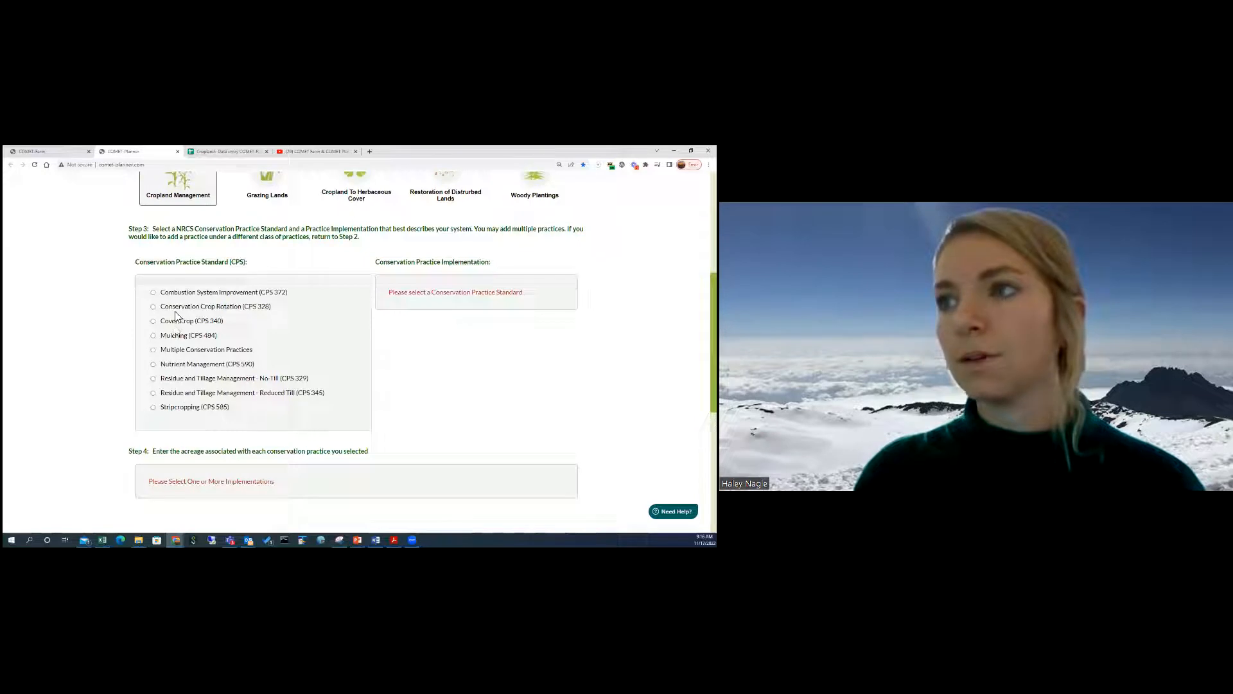
click(185, 383)
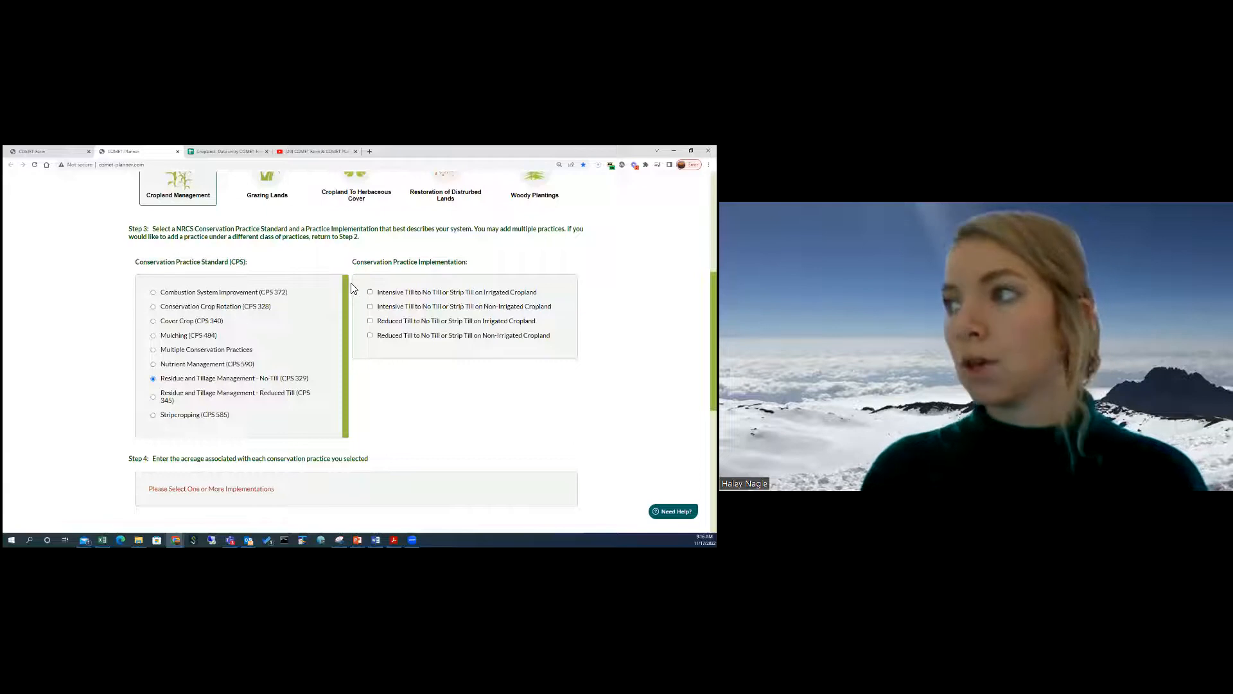
click(371, 307)
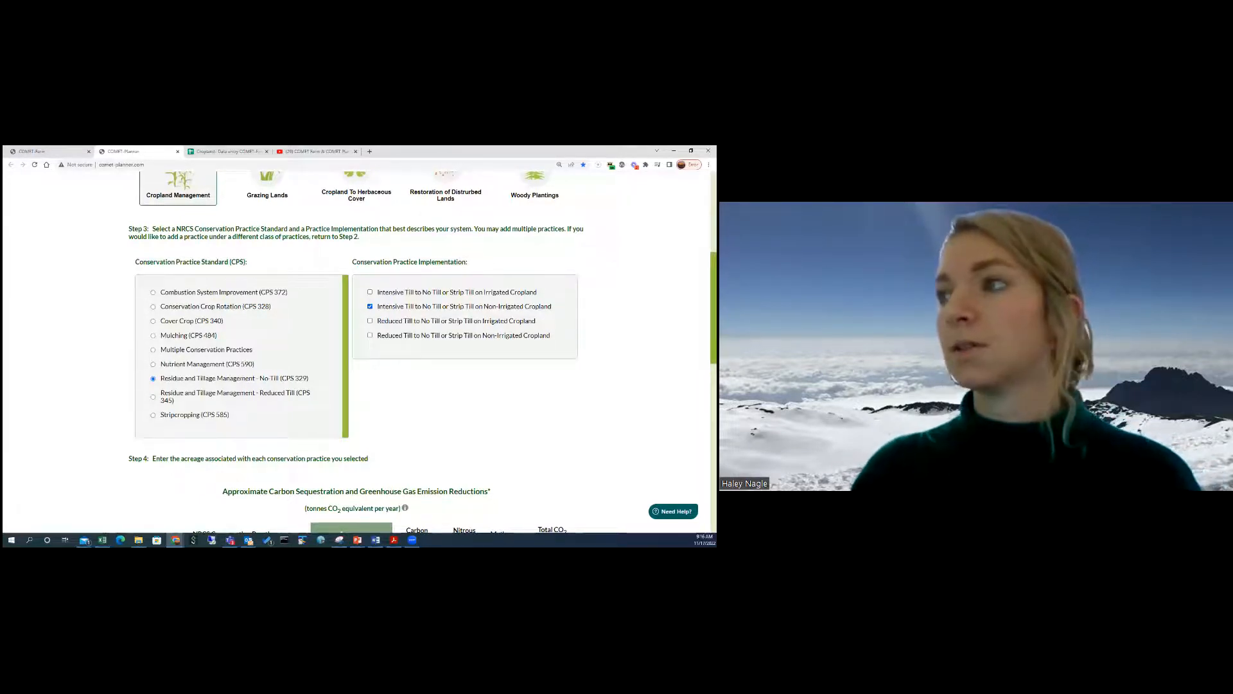
scroll(374, 235, down, 2)
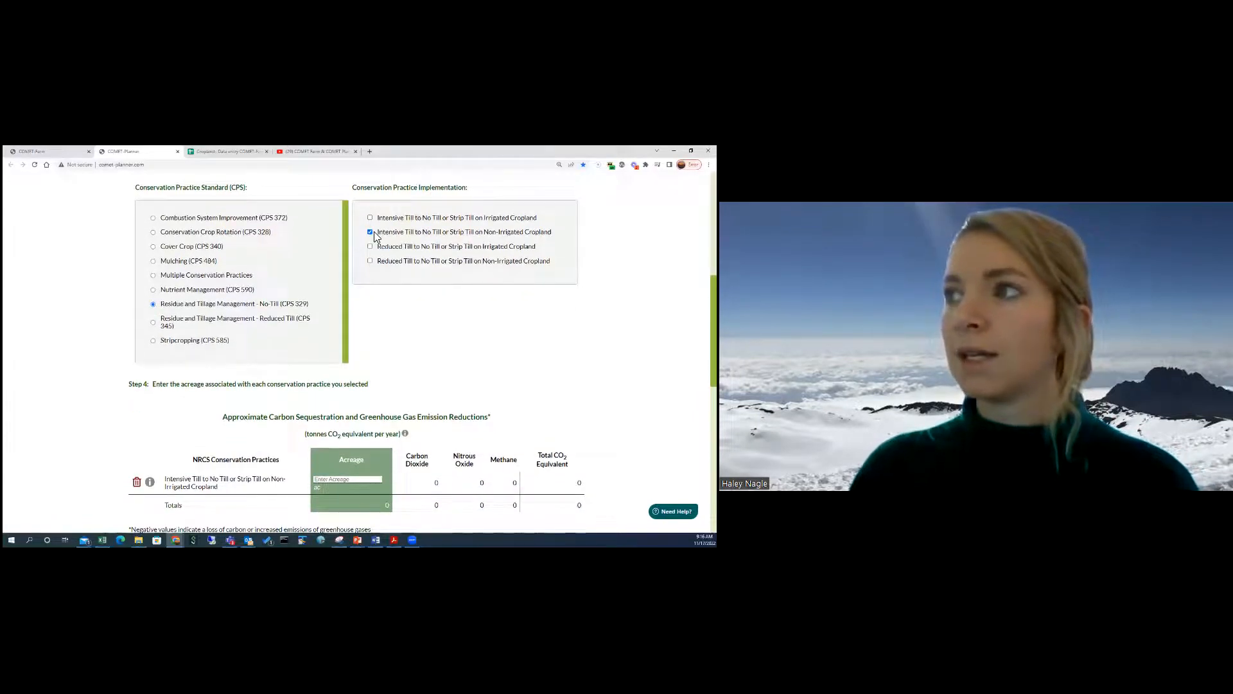
click(370, 232)
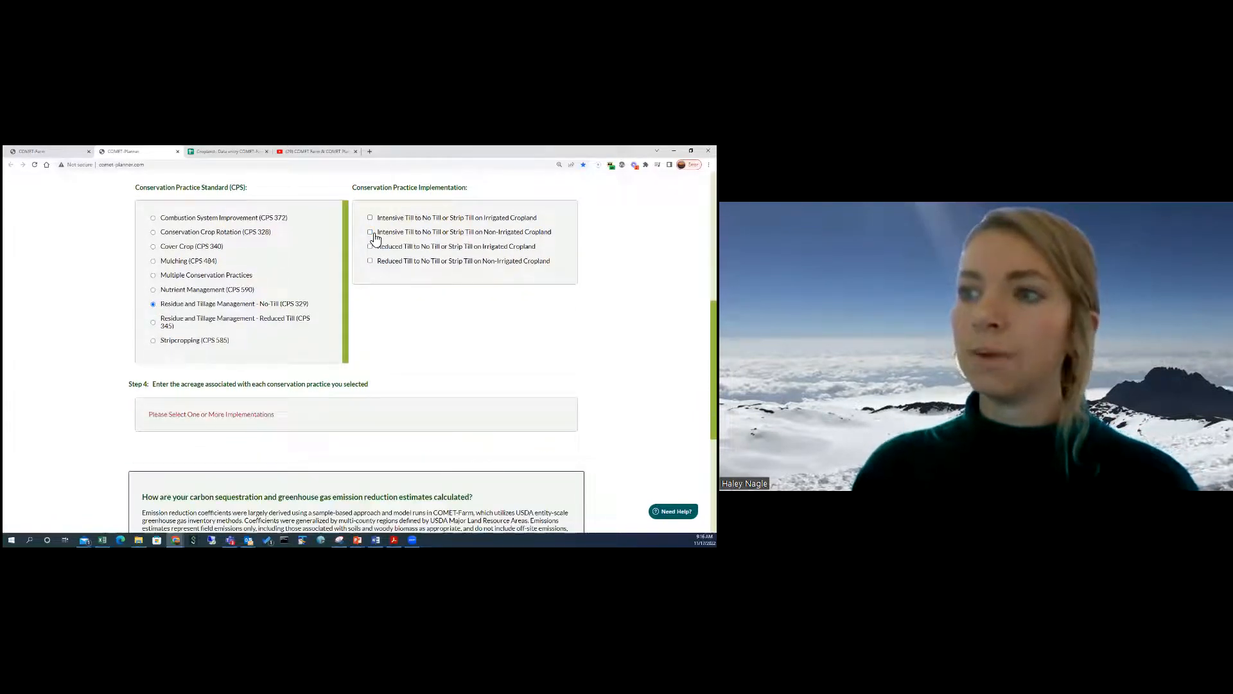
click(371, 232)
scroll(374, 247, down, 1)
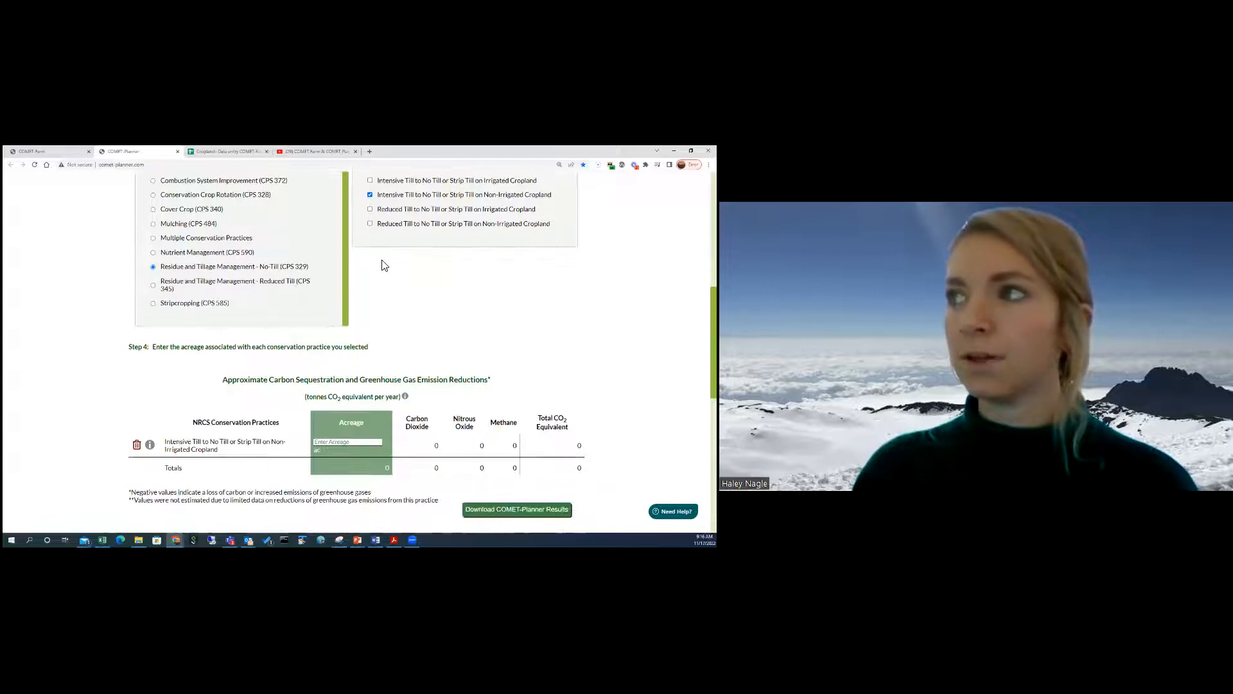
click(373, 230)
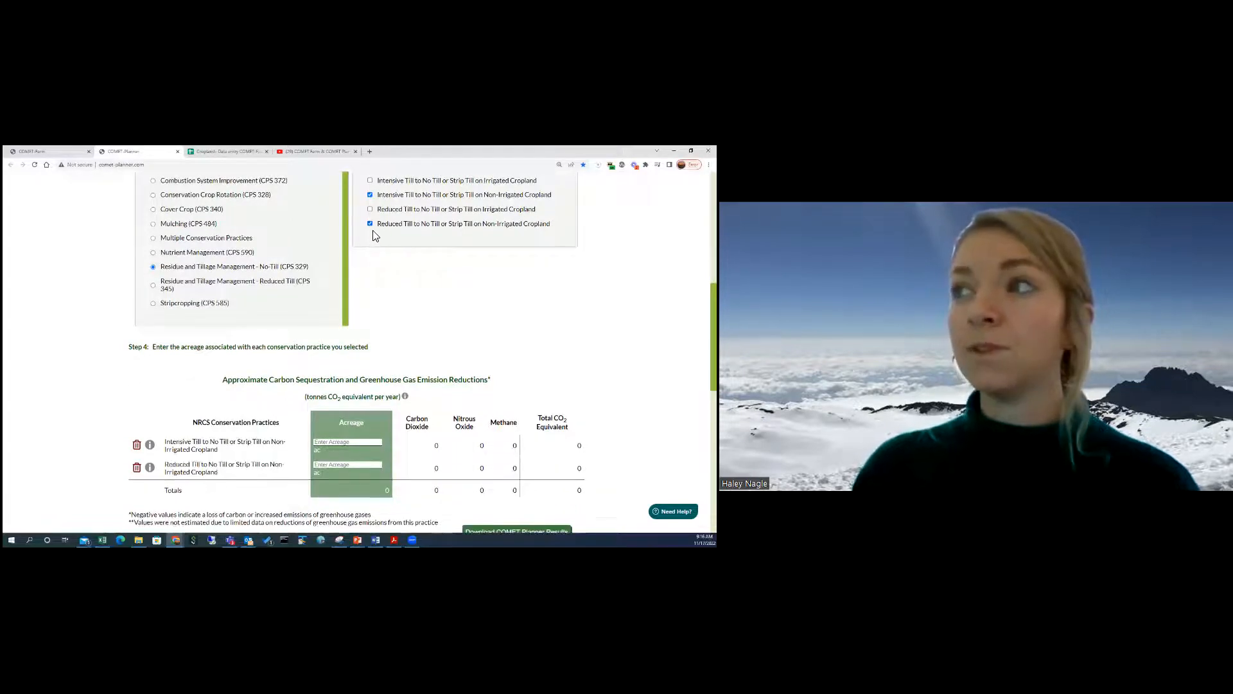
click(370, 210)
click(370, 211)
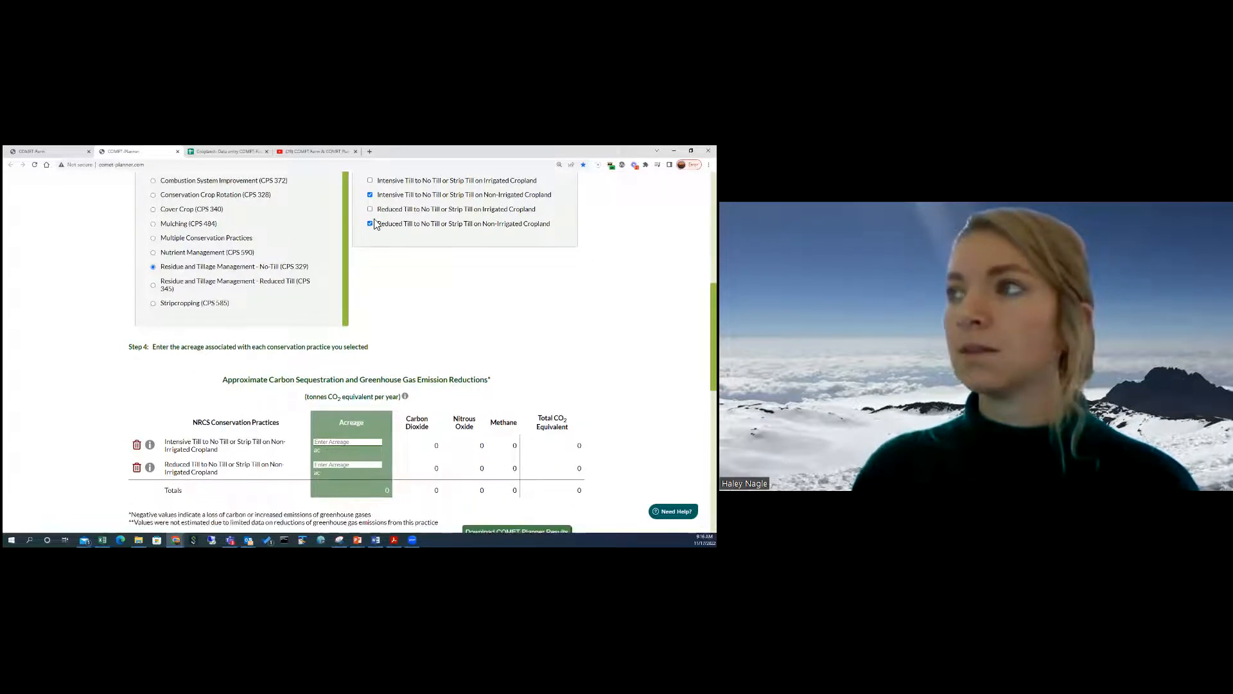
click(373, 227)
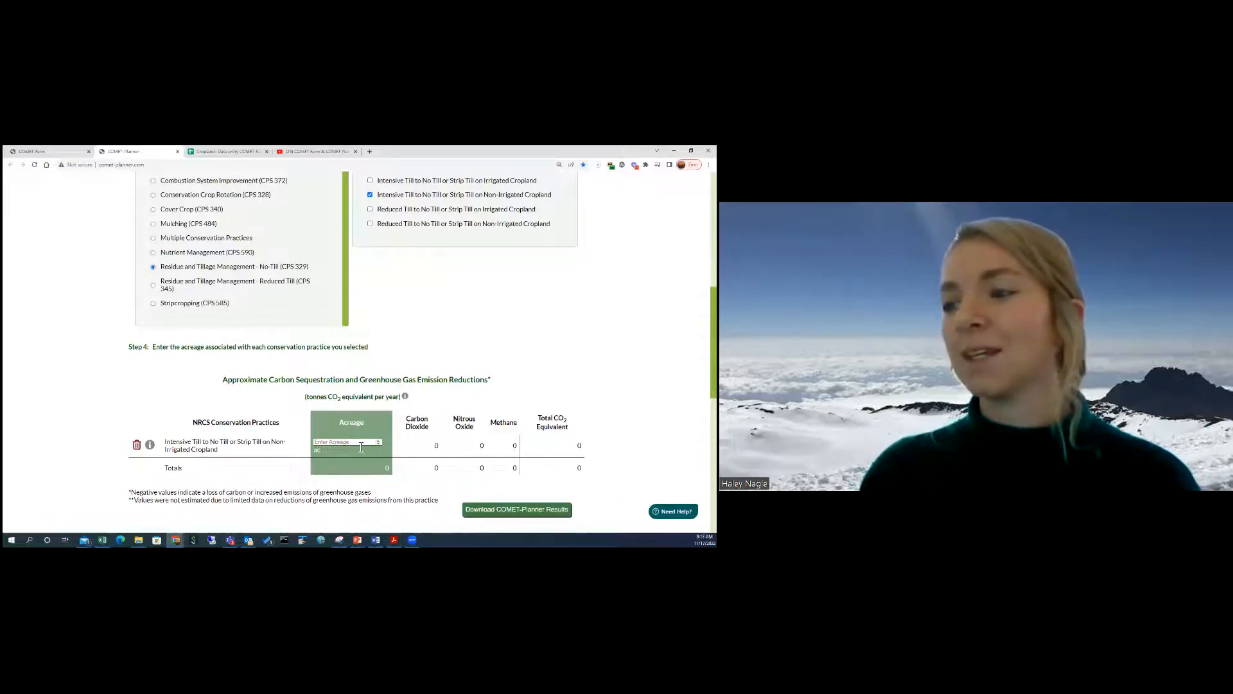
Set the acreage for Intensive Till to No Till or Strip Till on Non-Irrigated Cropland to 150 acres
click(330, 443)
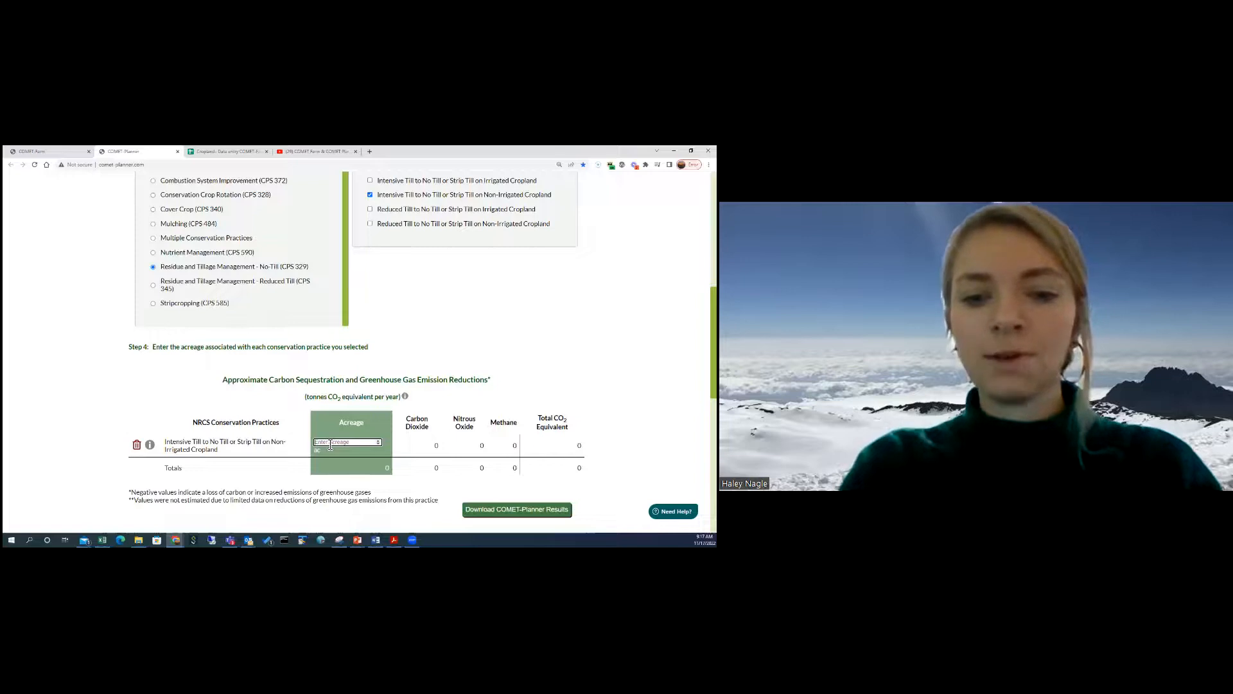
text(150)
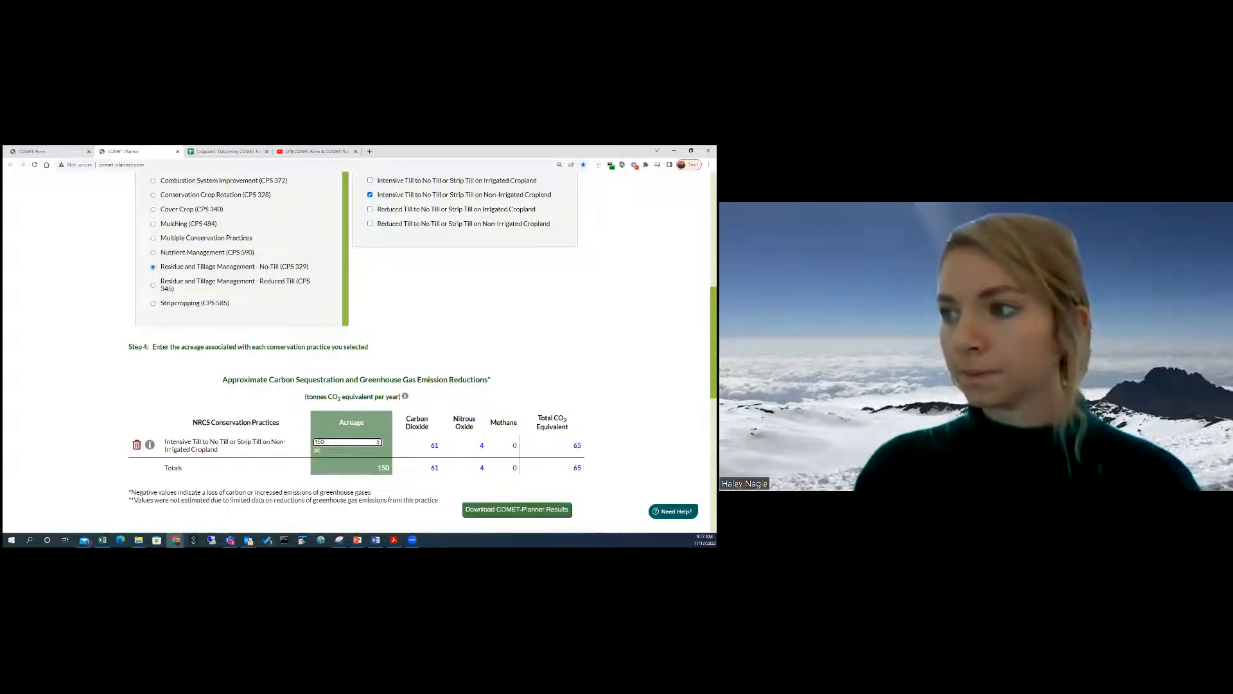
scroll(330, 444, down, 2)
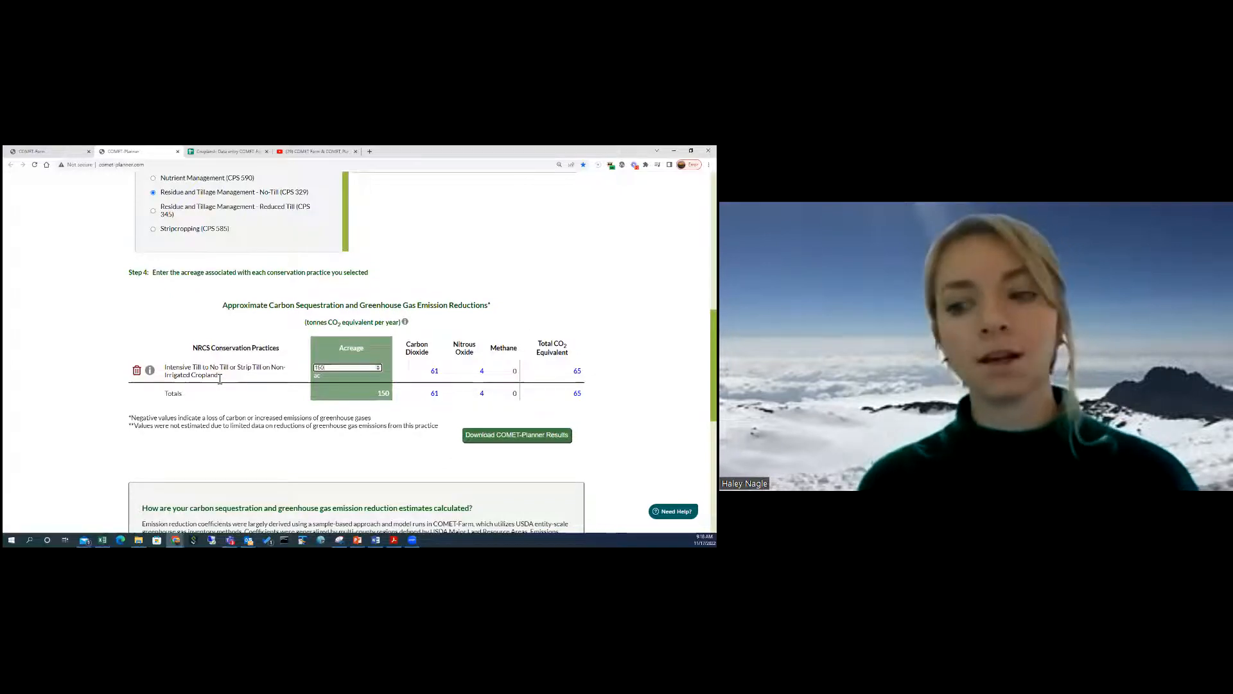
Read the One Page Summary from the added no-till practice's information, closing the document and the information dialog when finished
scroll(369, 265, up, 5)
scroll(369, 265, up, 2)
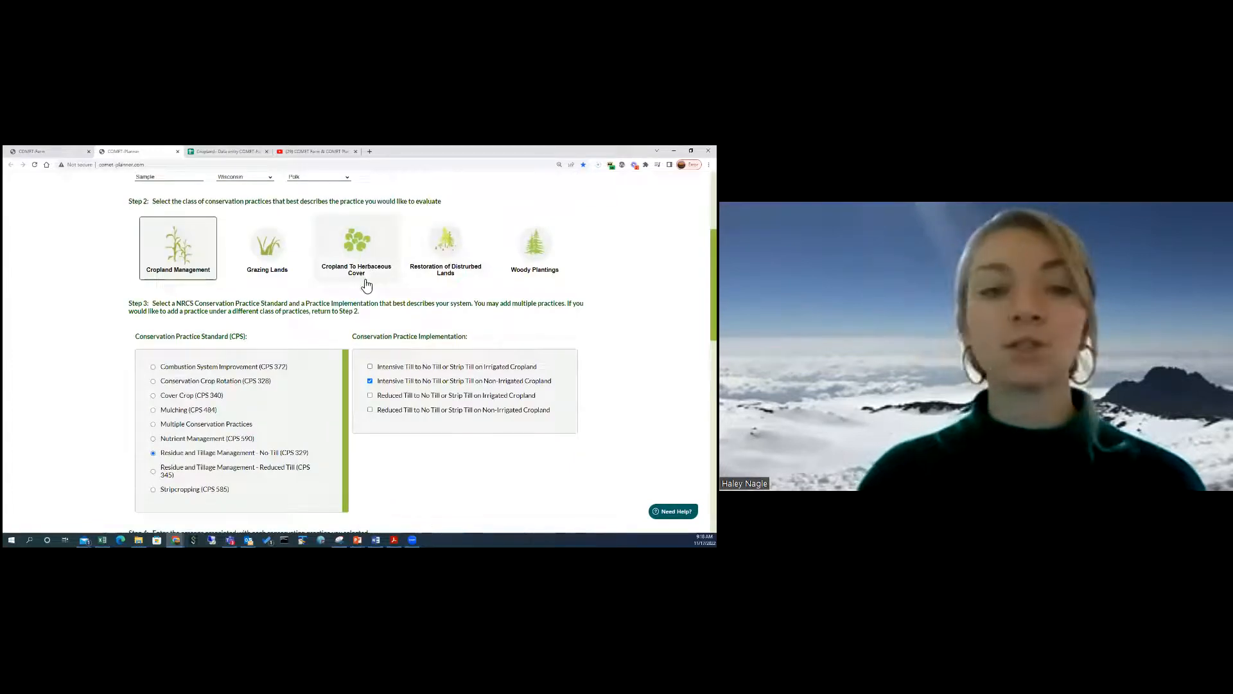
scroll(347, 339, down, 1)
scroll(347, 343, down, 3)
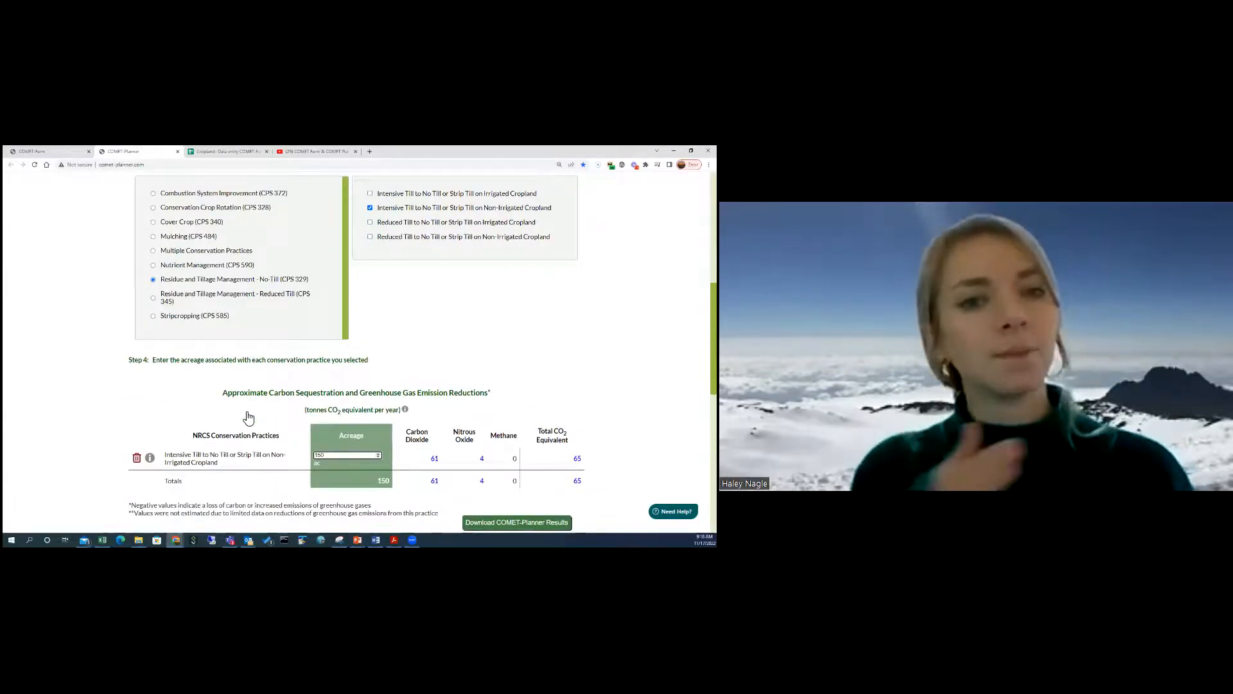
scroll(249, 419, down, 1)
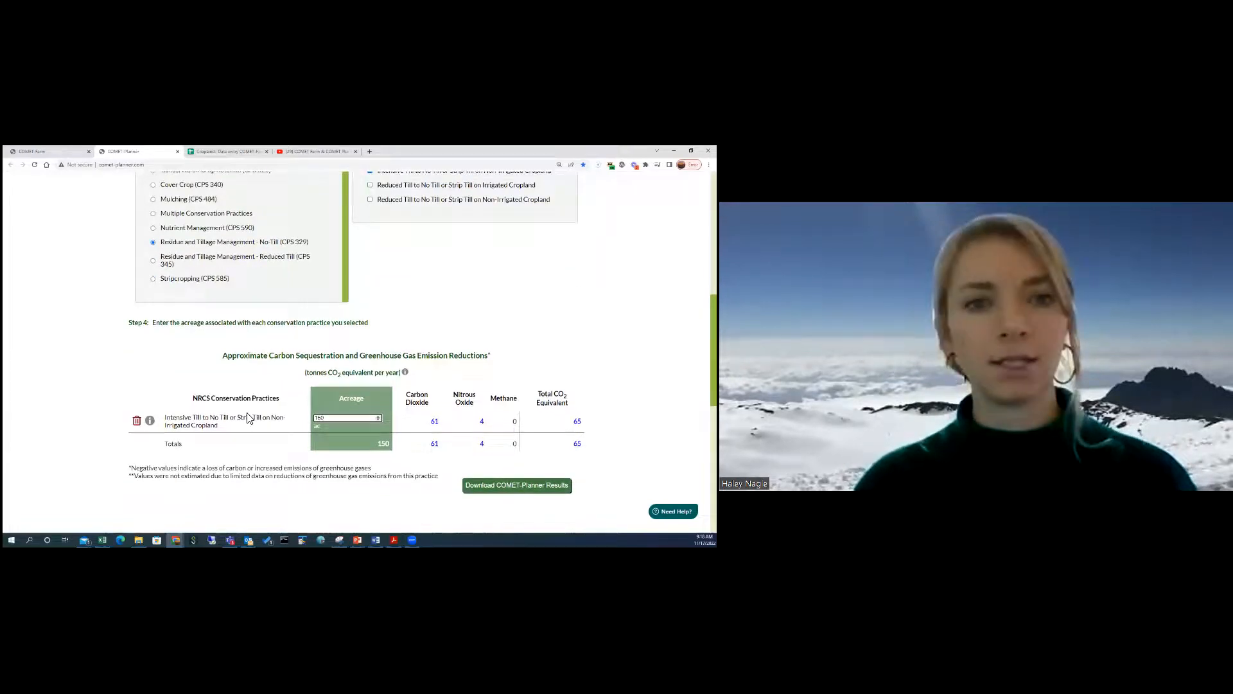
click(150, 423)
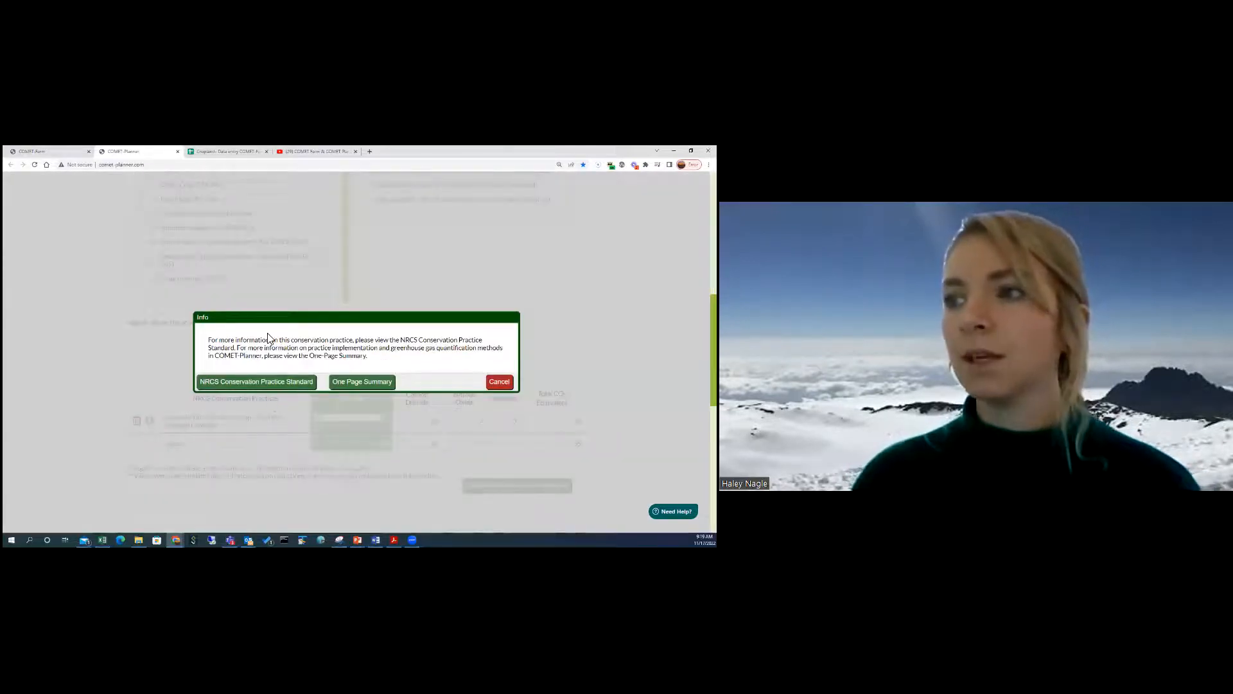
click(272, 388)
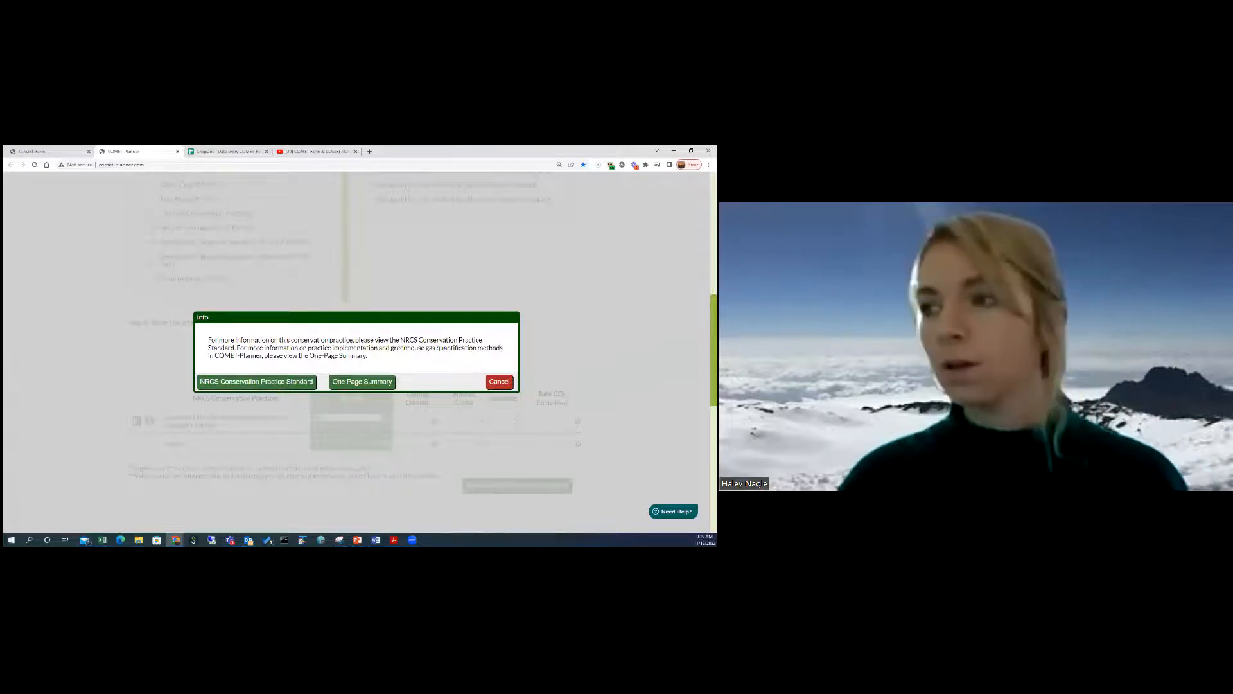
click(376, 381)
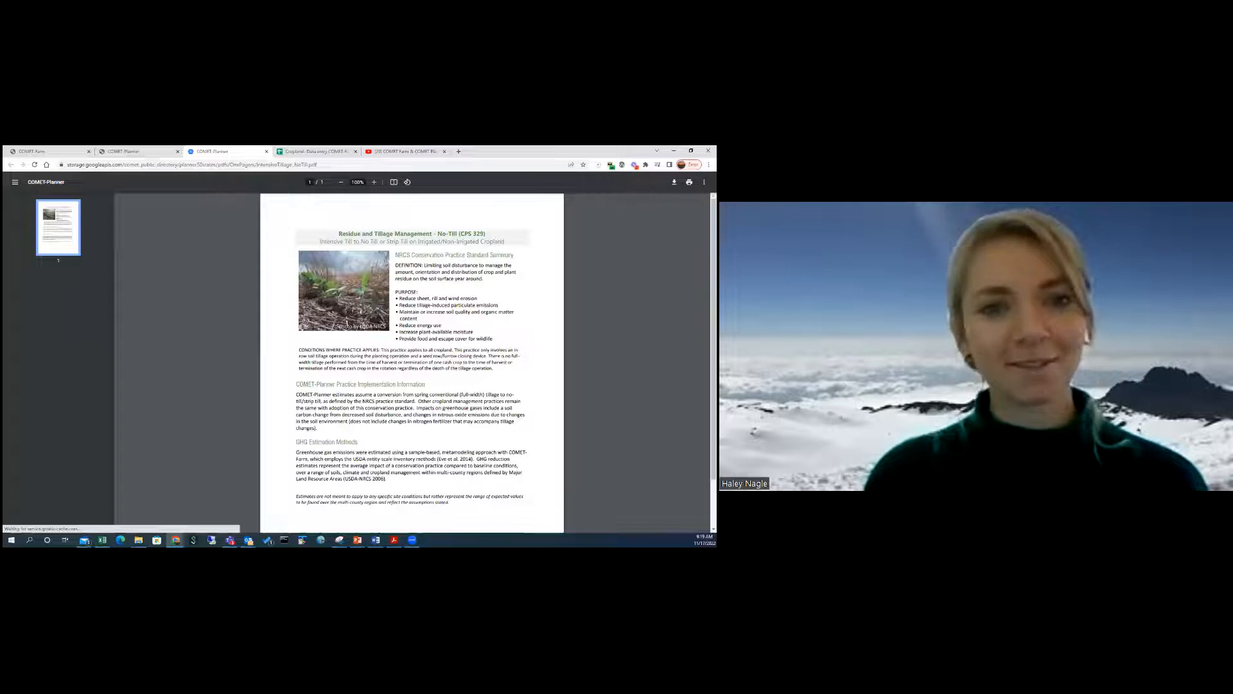
scroll(398, 362, down, 1)
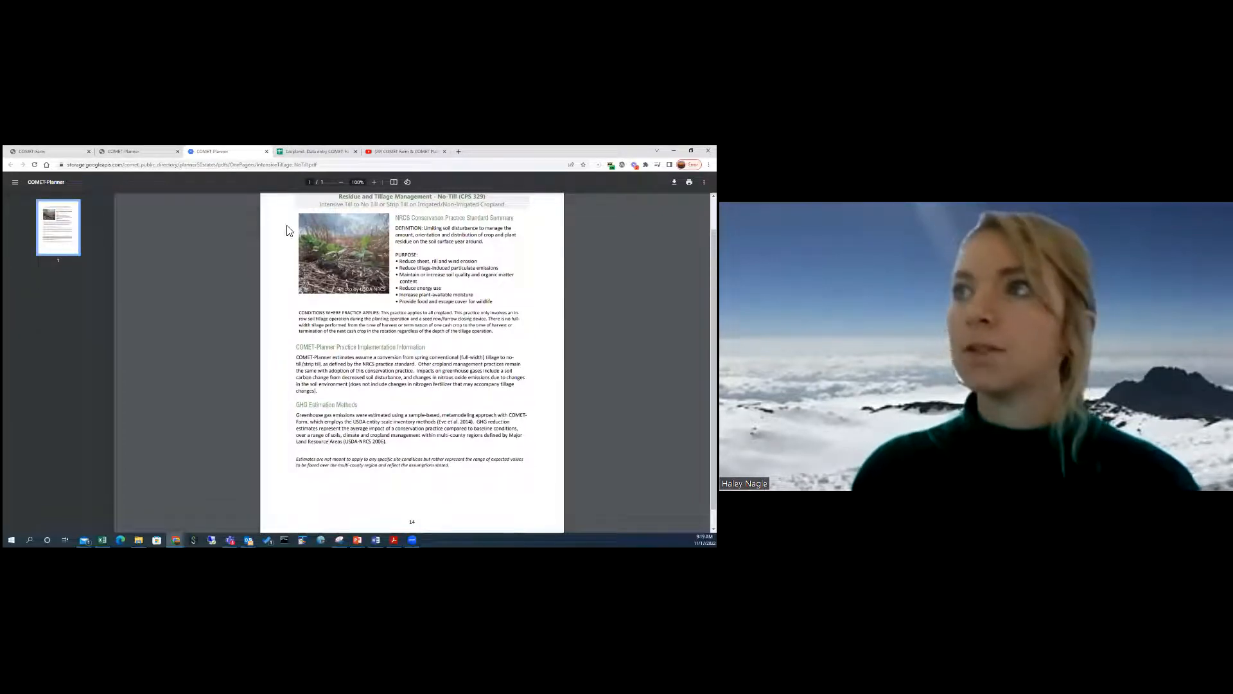
scroll(366, 231, up, 1)
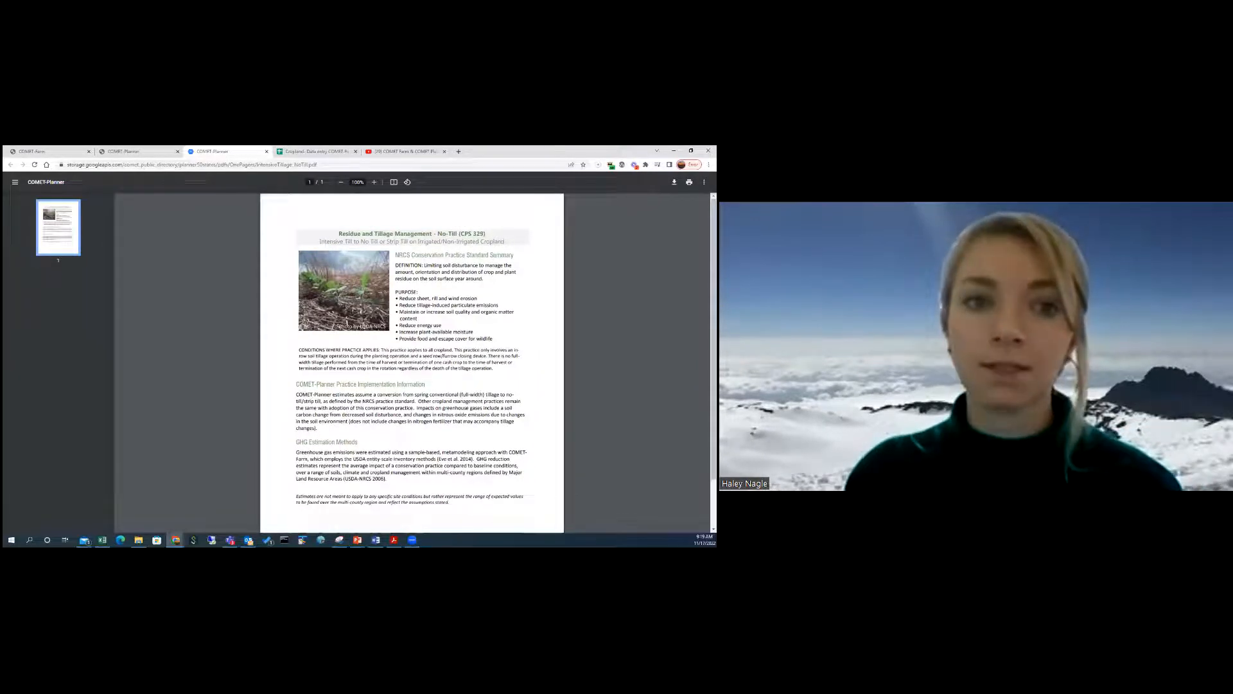
click(267, 152)
click(499, 382)
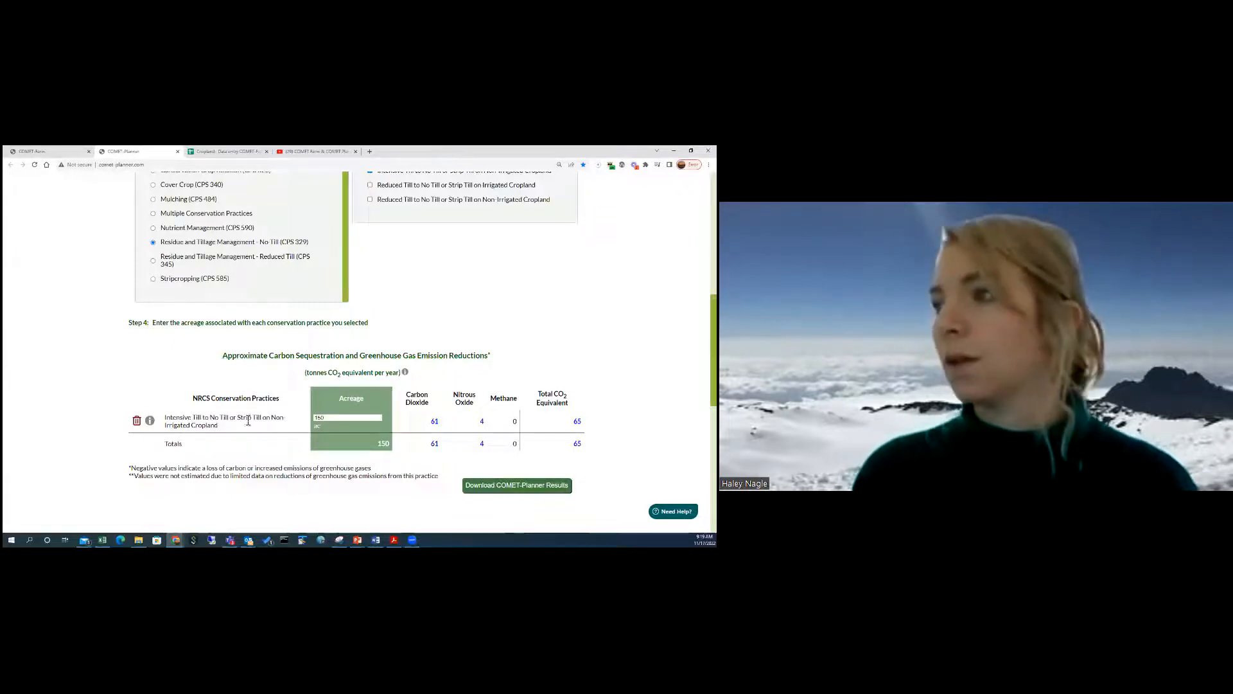
Download the COMET-Planner results for the Sample project
scroll(256, 429, down, 1)
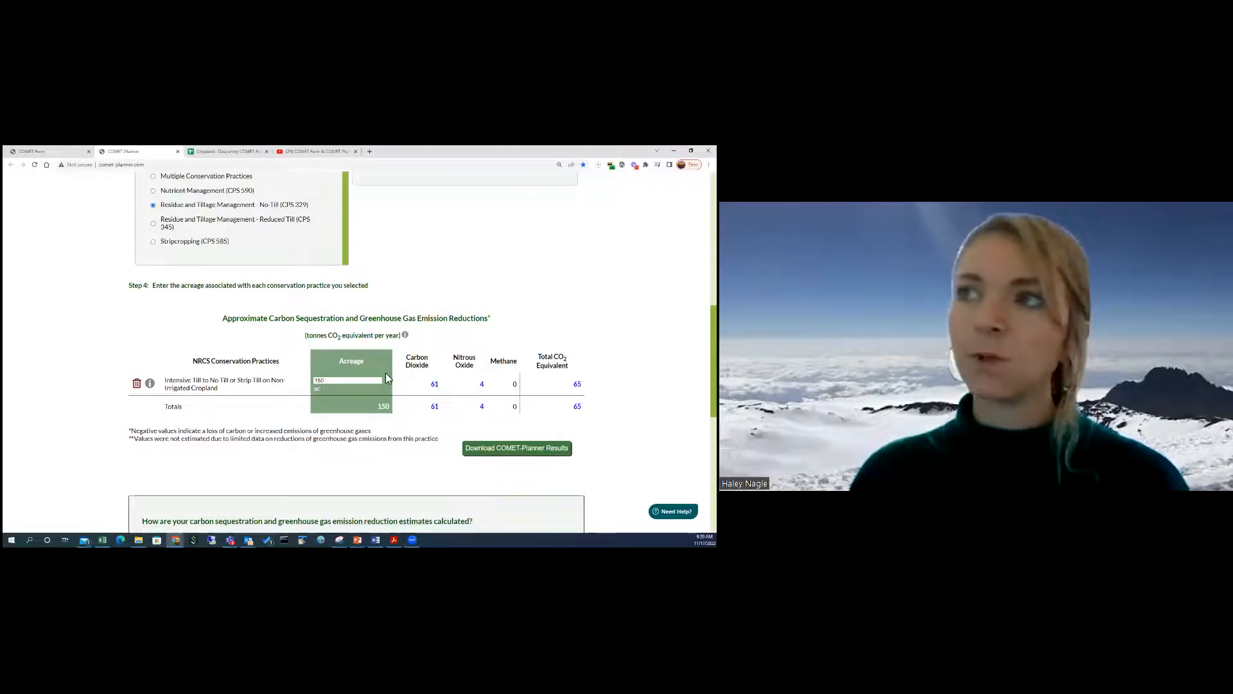
scroll(386, 373, up, 1)
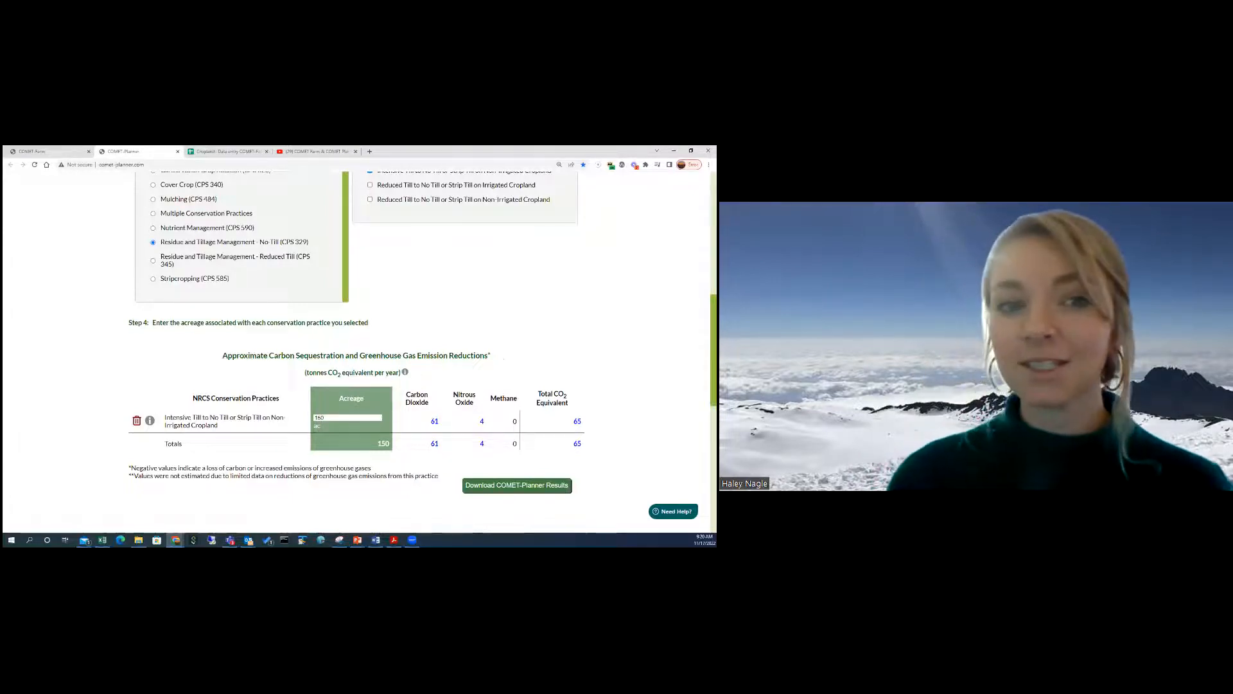
scroll(418, 386, down, 2)
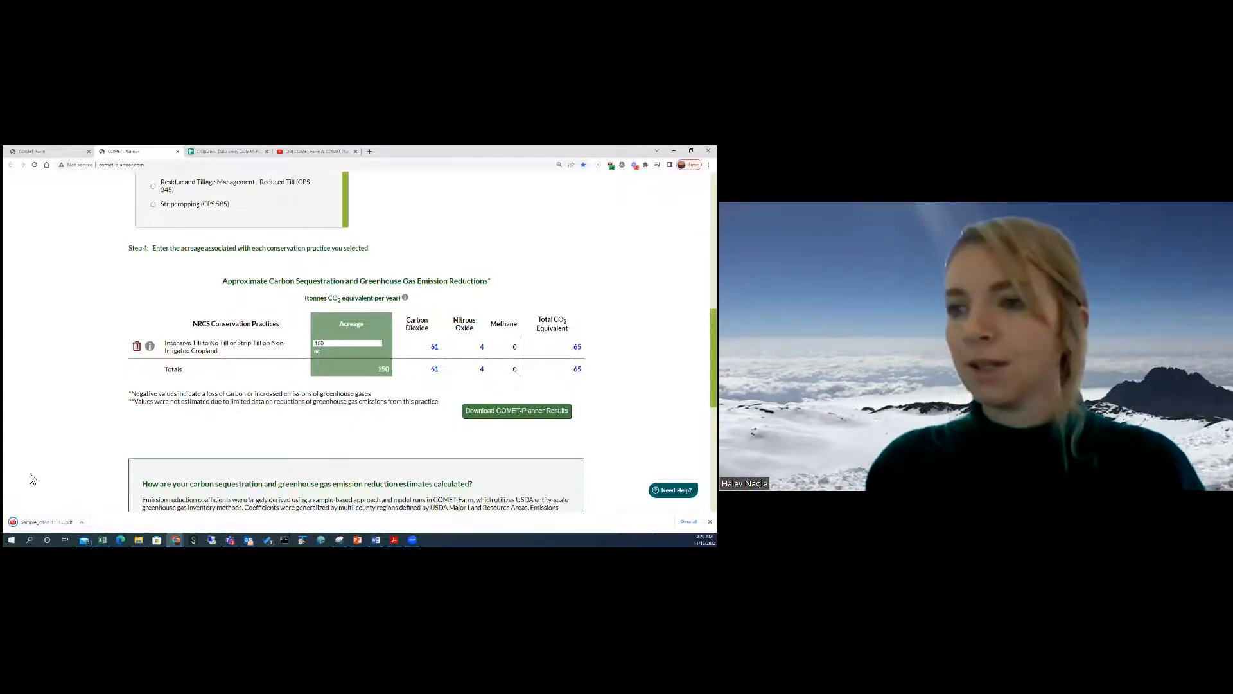
Examine how the greenhouse gas emission reductions are calculated, including the equation and the Emission Reduction Coefficients for the no-till practice
scroll(52, 486, down, 1)
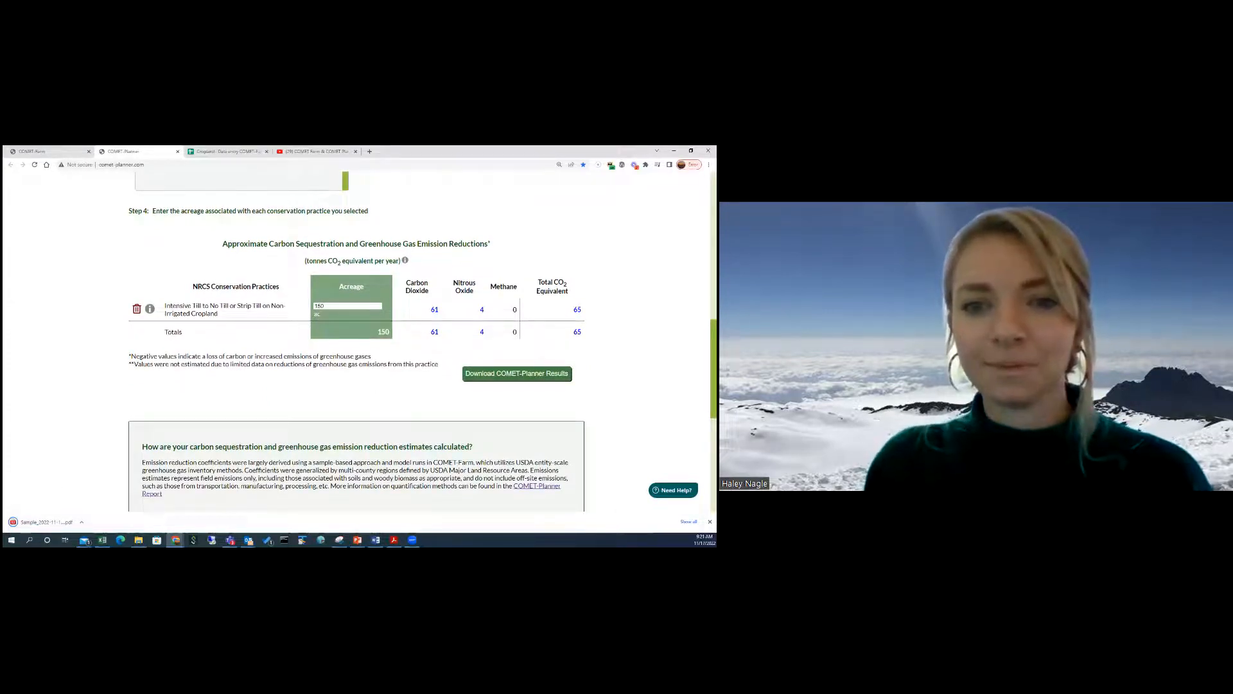
scroll(359, 354, down, 1)
scroll(359, 354, down, 2)
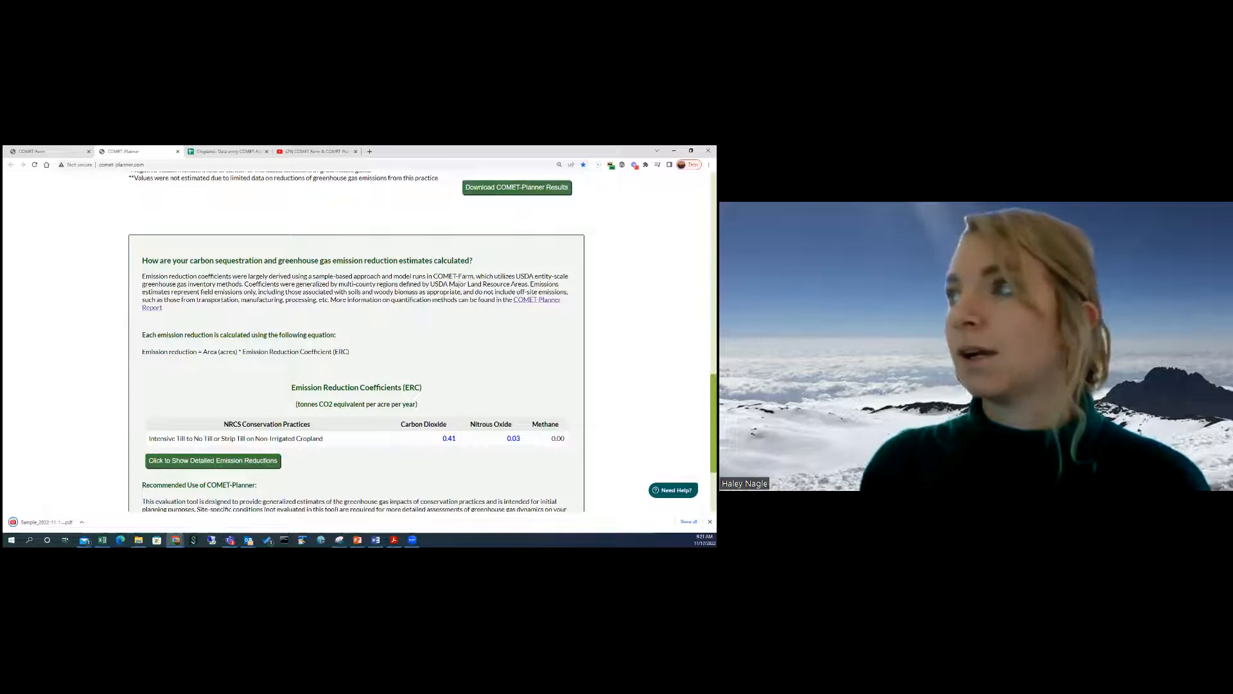
scroll(313, 319, up, 2)
scroll(312, 319, up, 3)
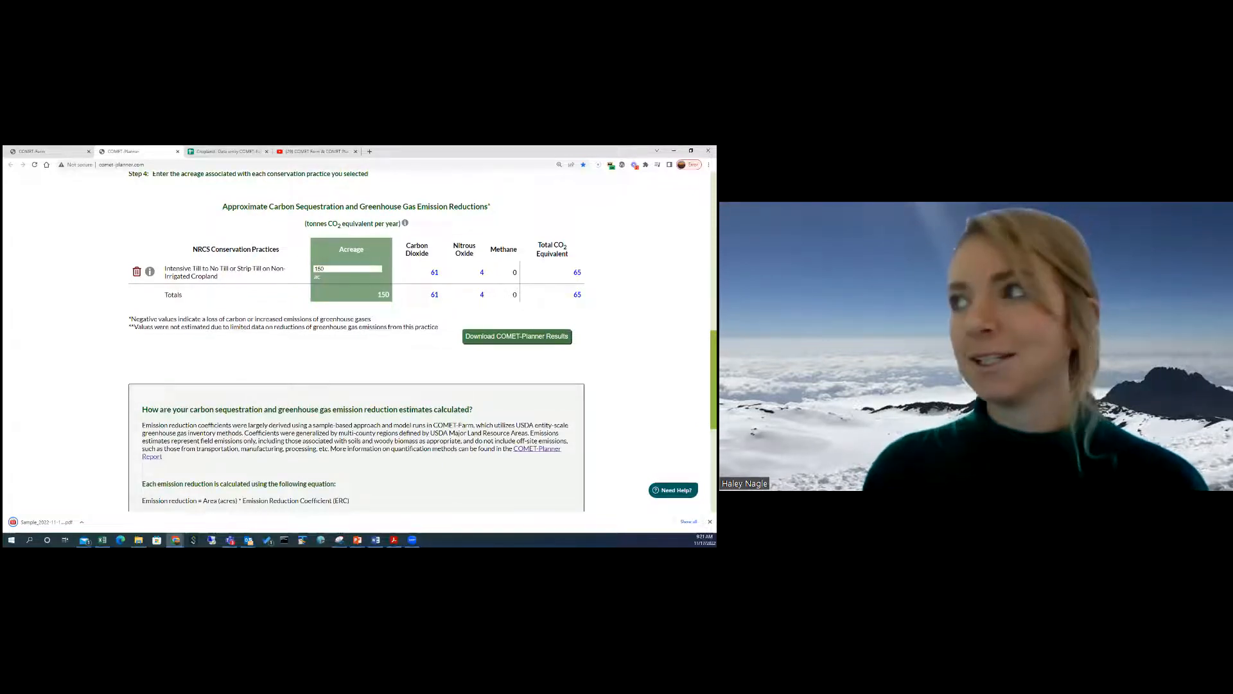
scroll(326, 320, down, 2)
scroll(326, 320, down, 3)
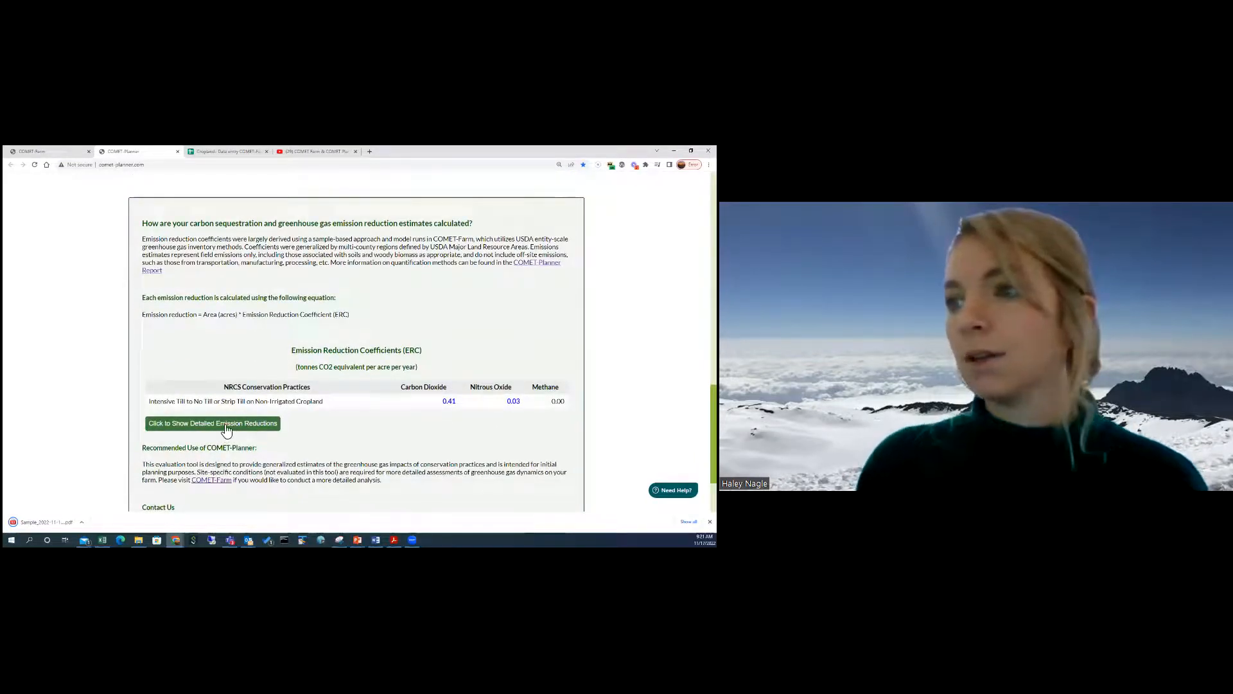
Show the detailed emission reductions for the no-till practice, enlarge the page for reading, and close the details
click(226, 427)
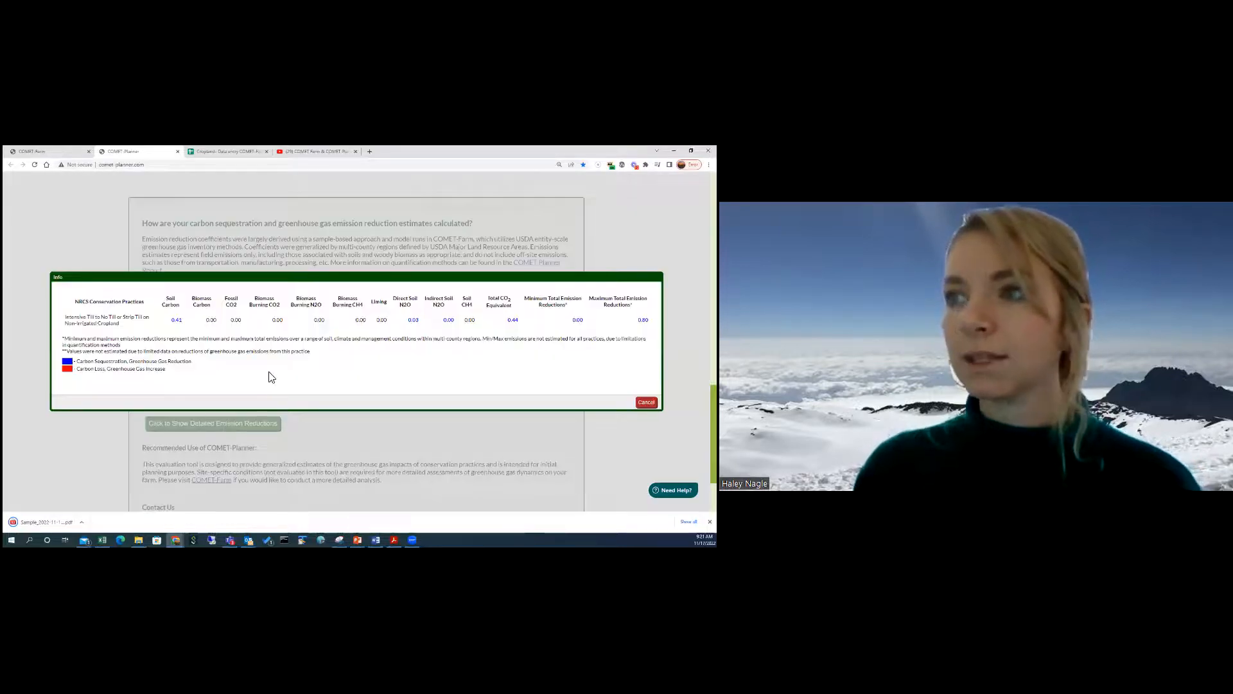
key(ctrl+plus)
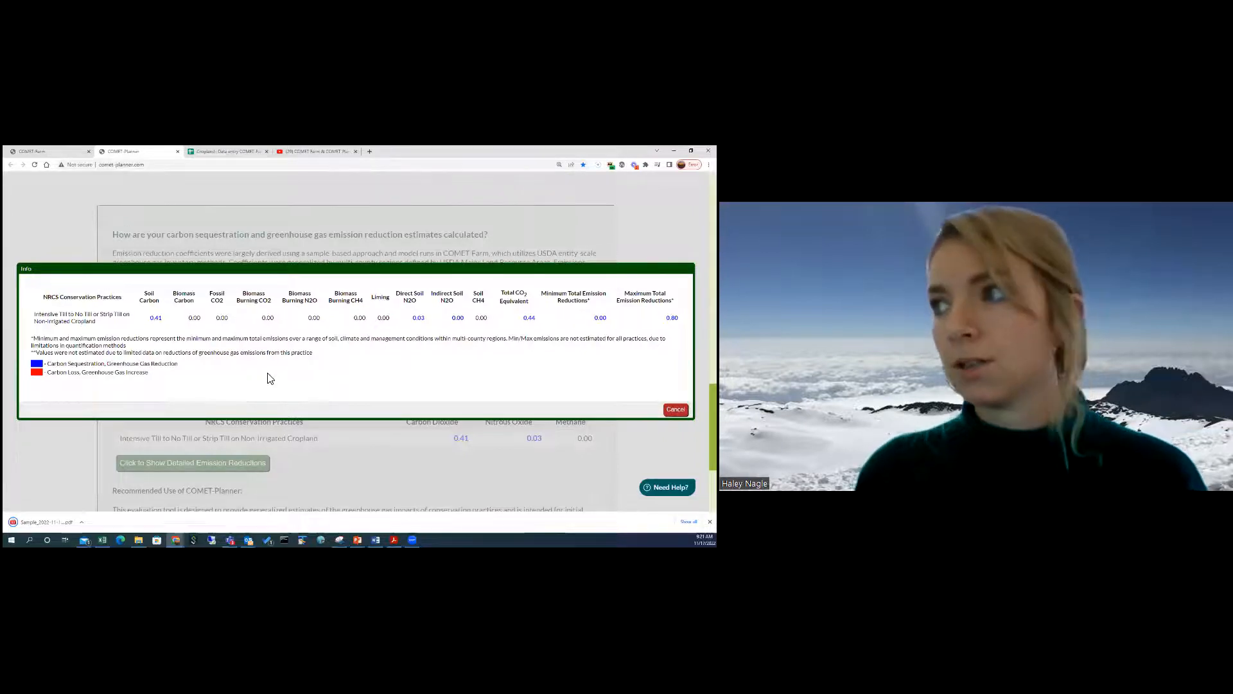
scroll(270, 378, up, 5)
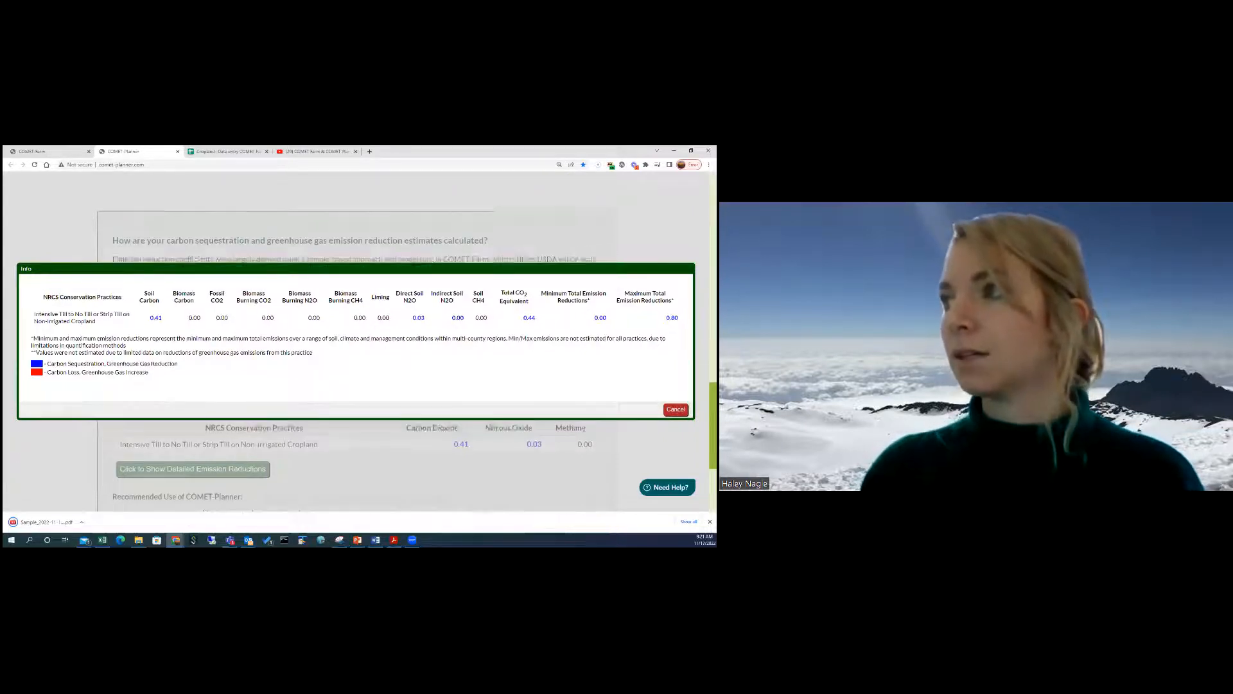
scroll(270, 378, up, 1)
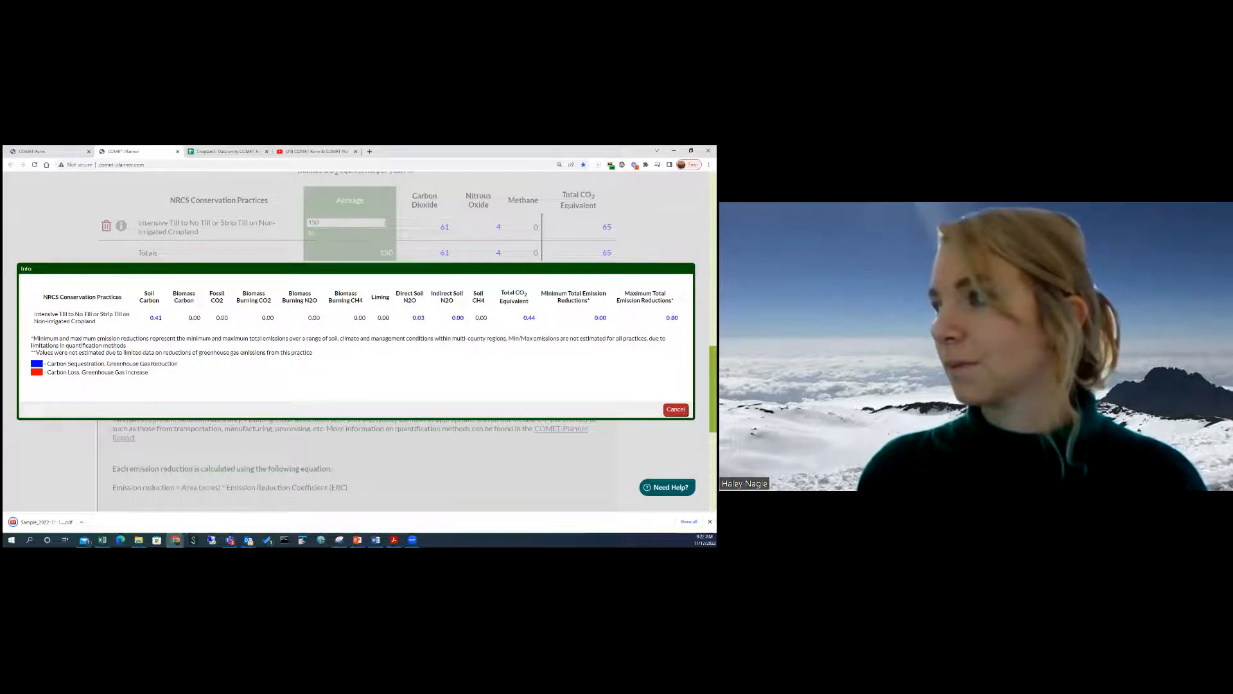
click(675, 409)
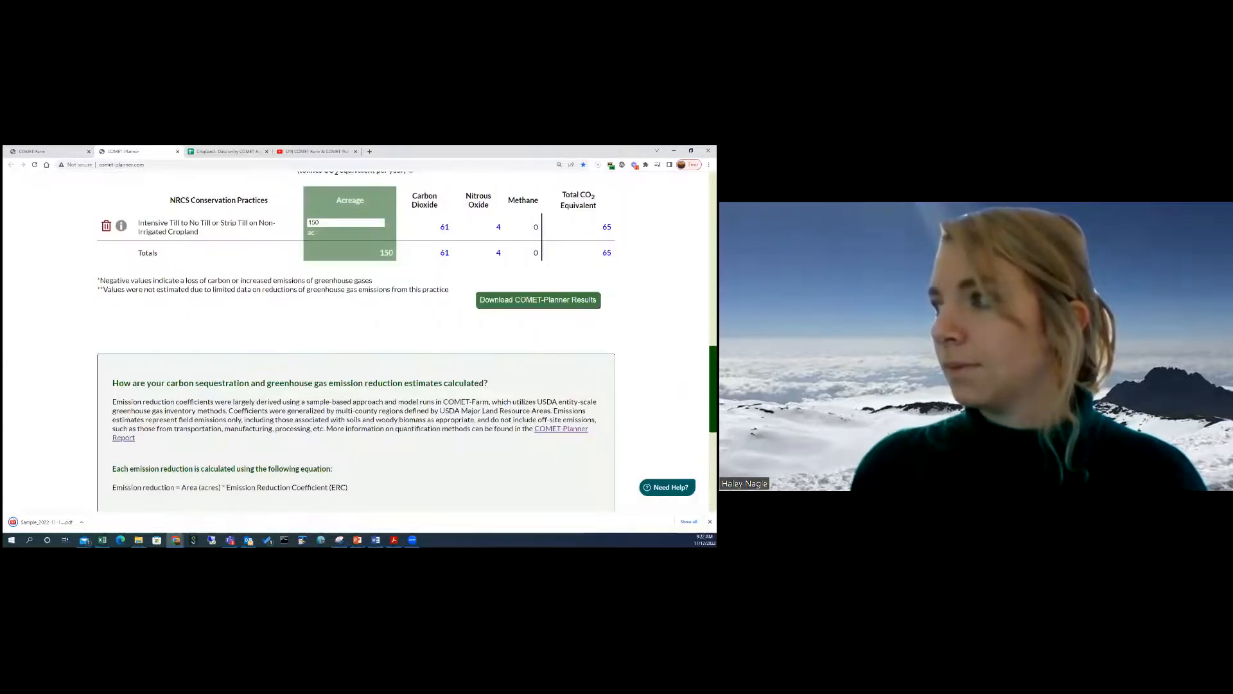
Review the request form for downloading the full COMET-Planner dataset, and open the Info page with the tool's resources
scroll(356, 340, up, 5)
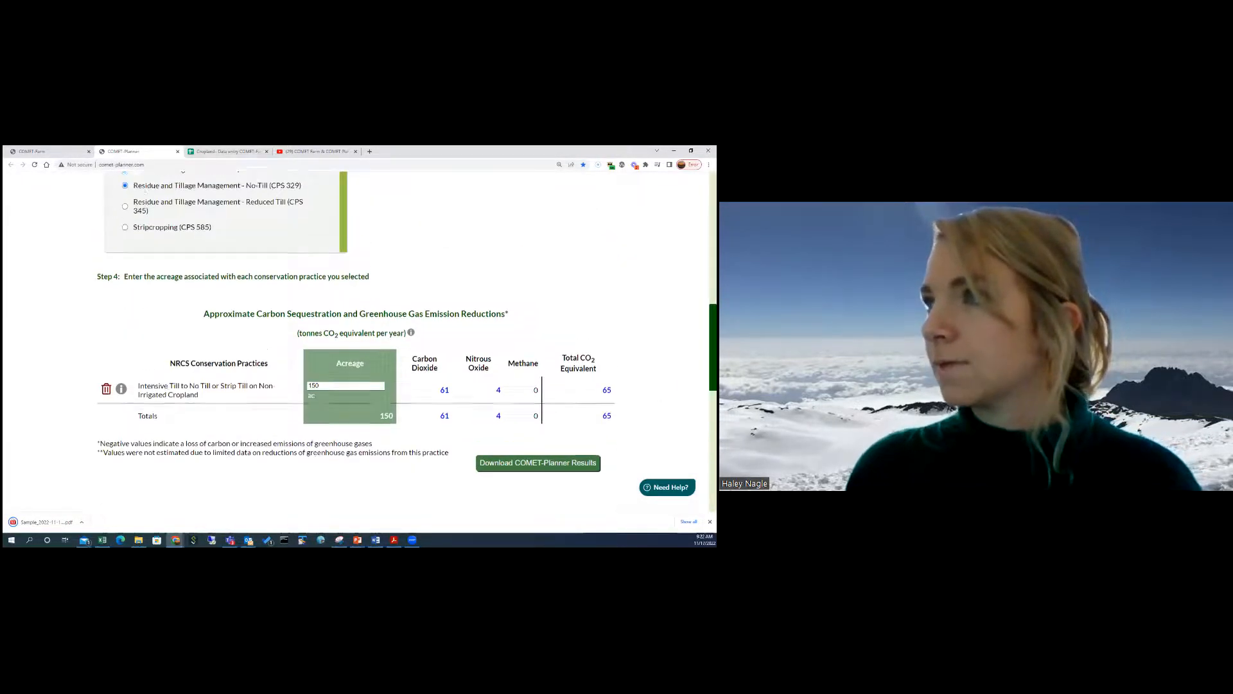
scroll(357, 340, up, 5)
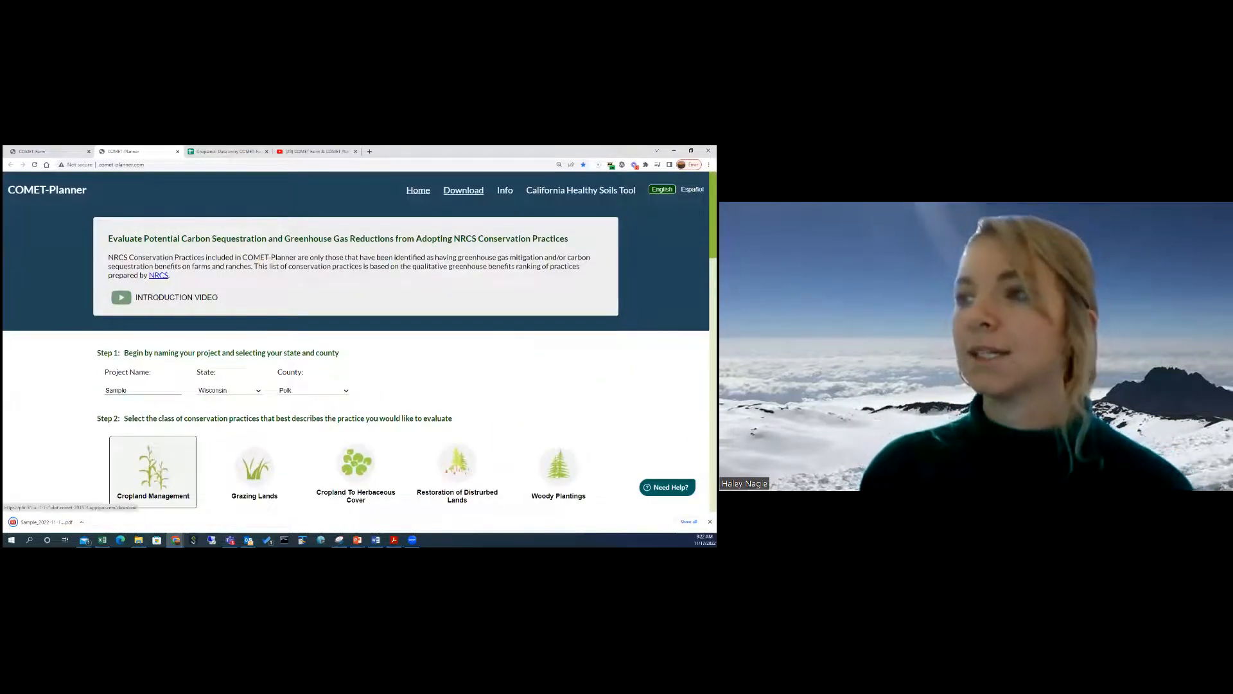
click(463, 190)
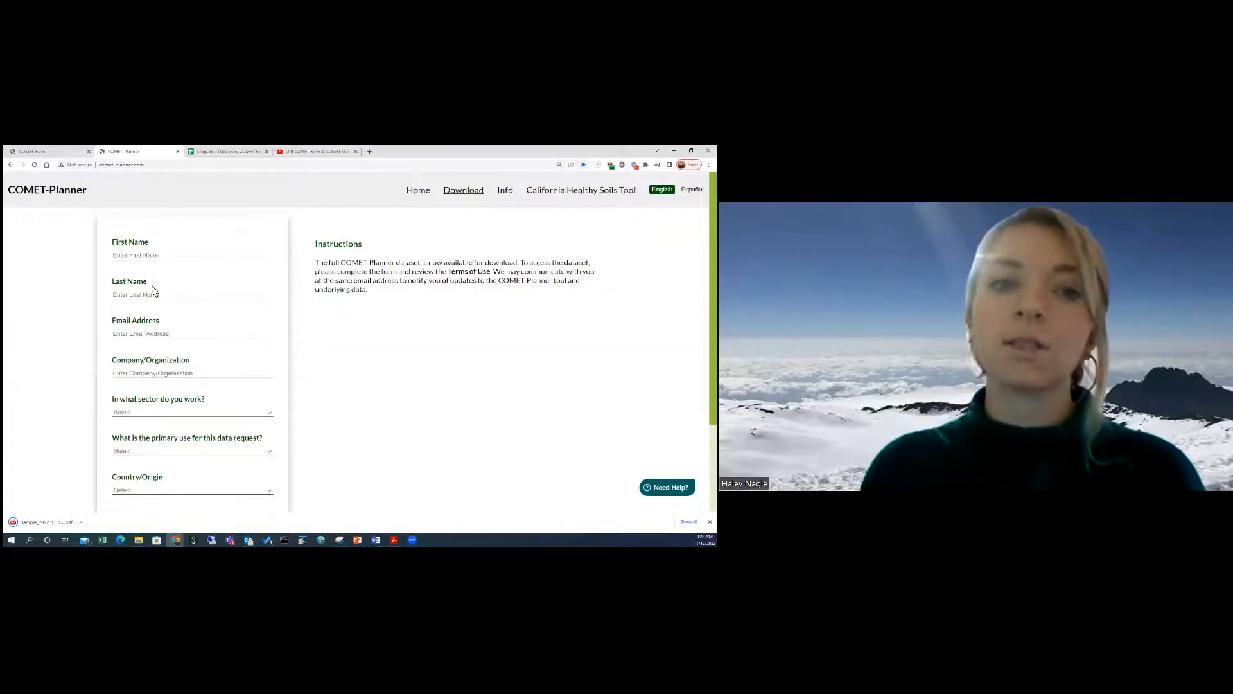
scroll(148, 284, down, 1)
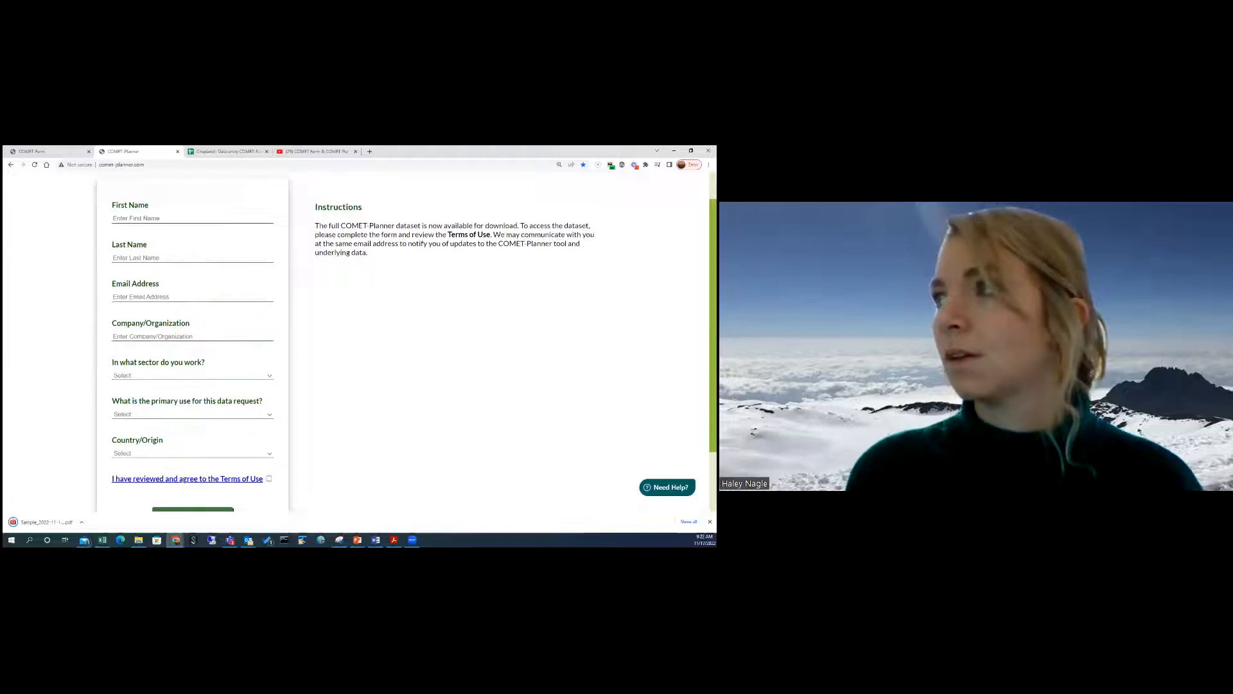
scroll(359, 342, up, 1)
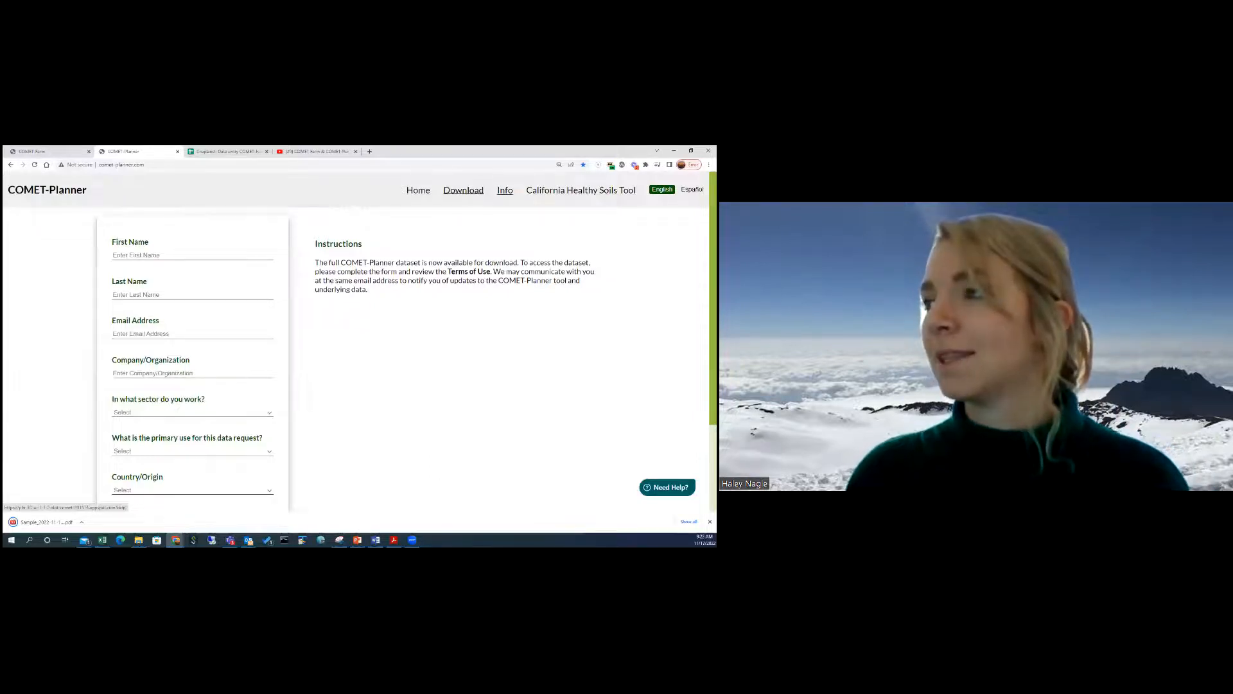
click(505, 191)
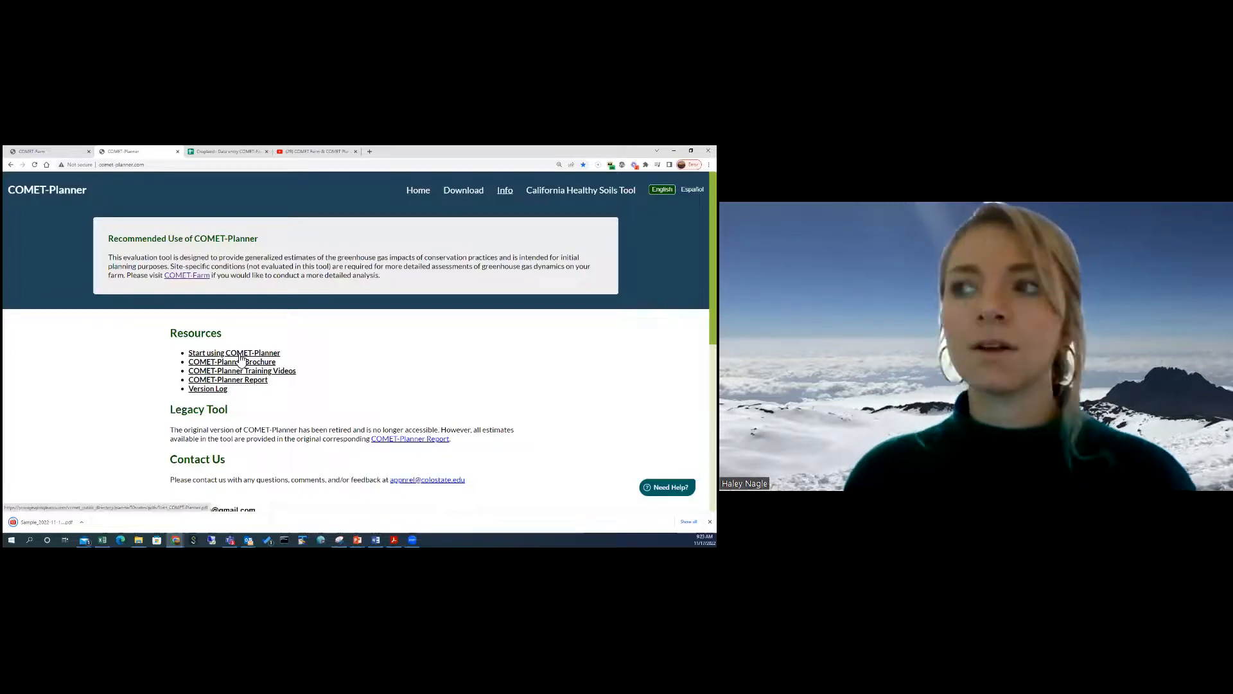
Review the downloaded COMET-Planner report for the Sample project, enlarging it for reading, and close it
scroll(259, 393, down, 1)
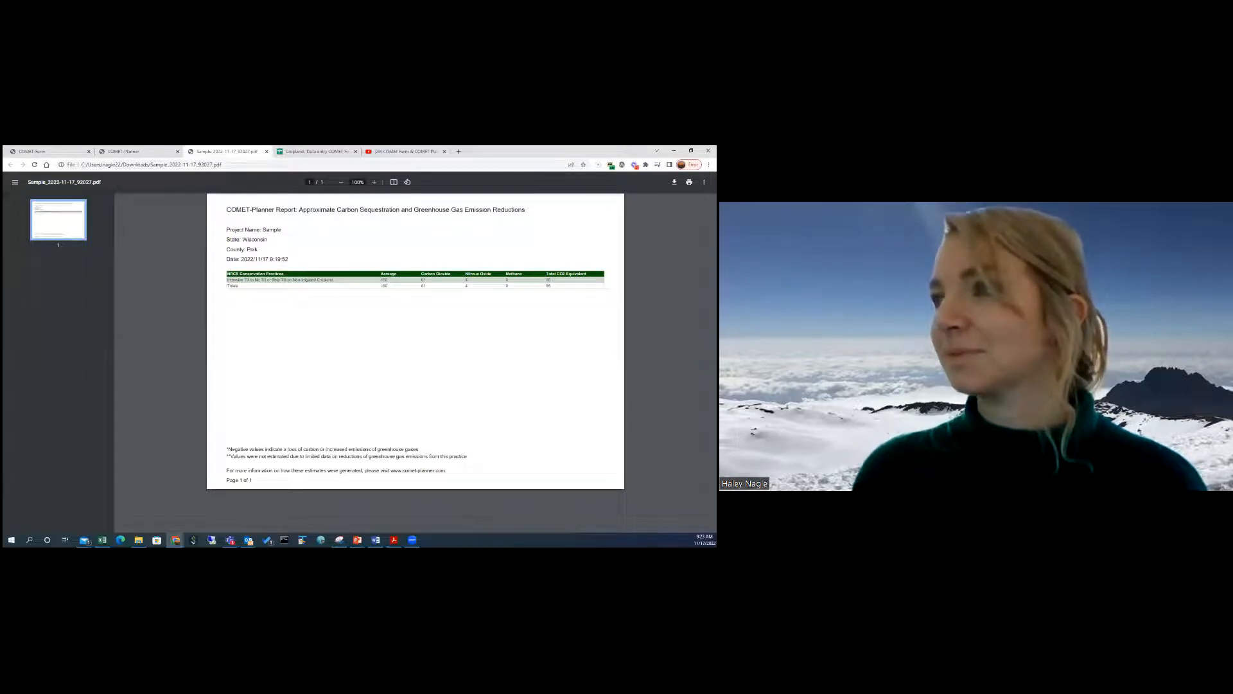
drag(226, 259, 288, 259)
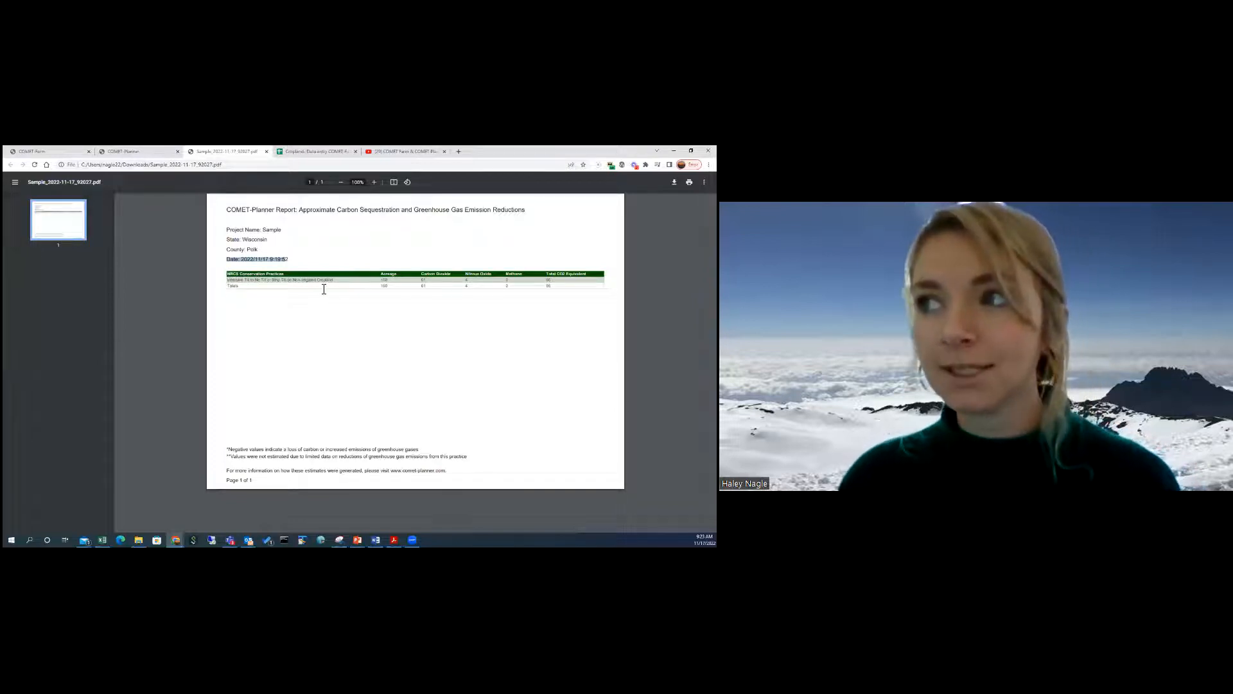
click(375, 182)
click(375, 183)
click(374, 182)
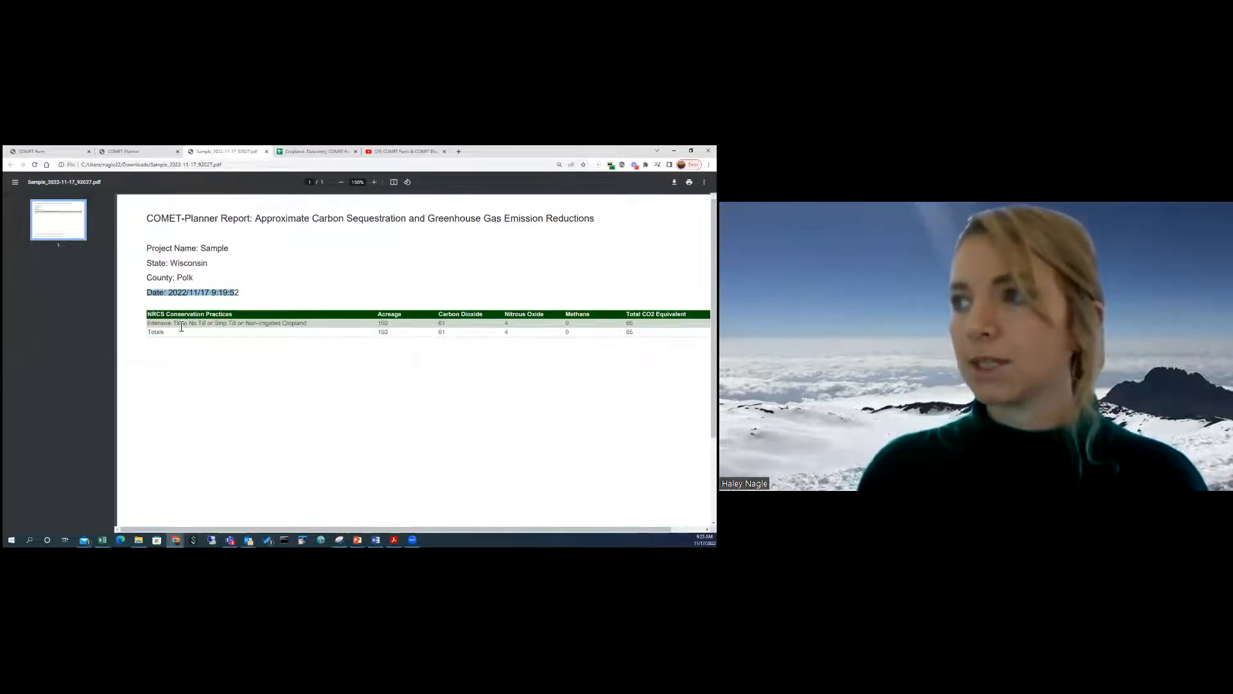
click(344, 183)
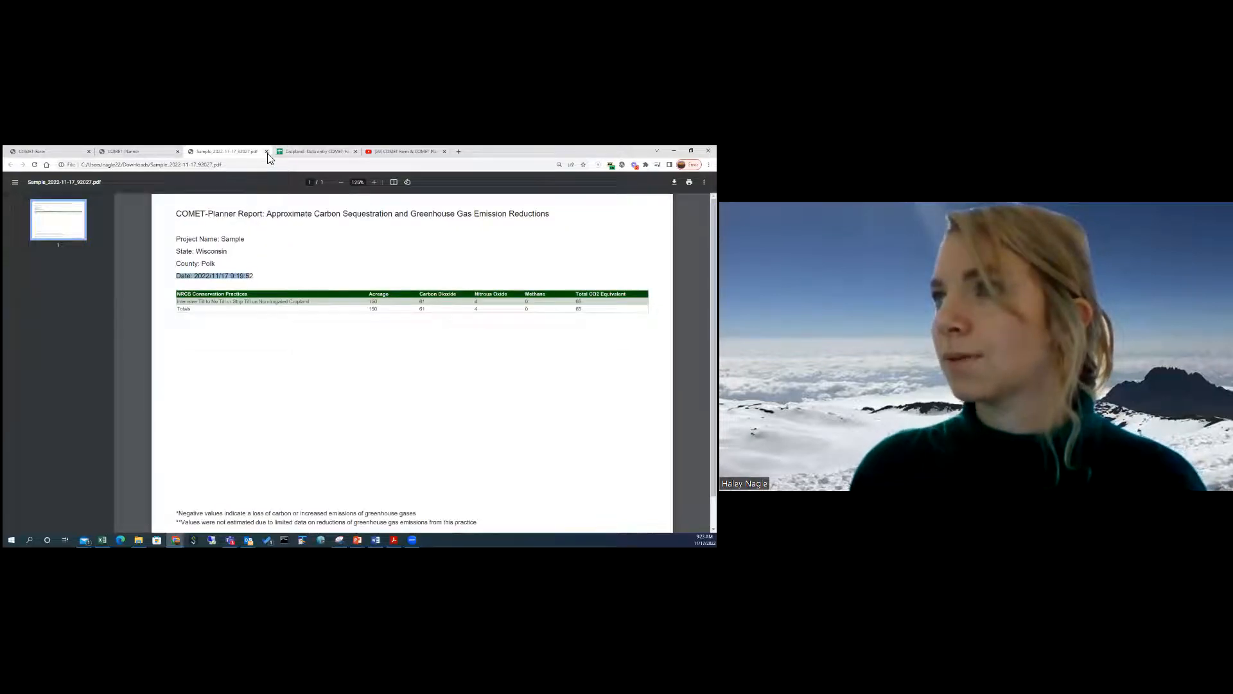
click(267, 151)
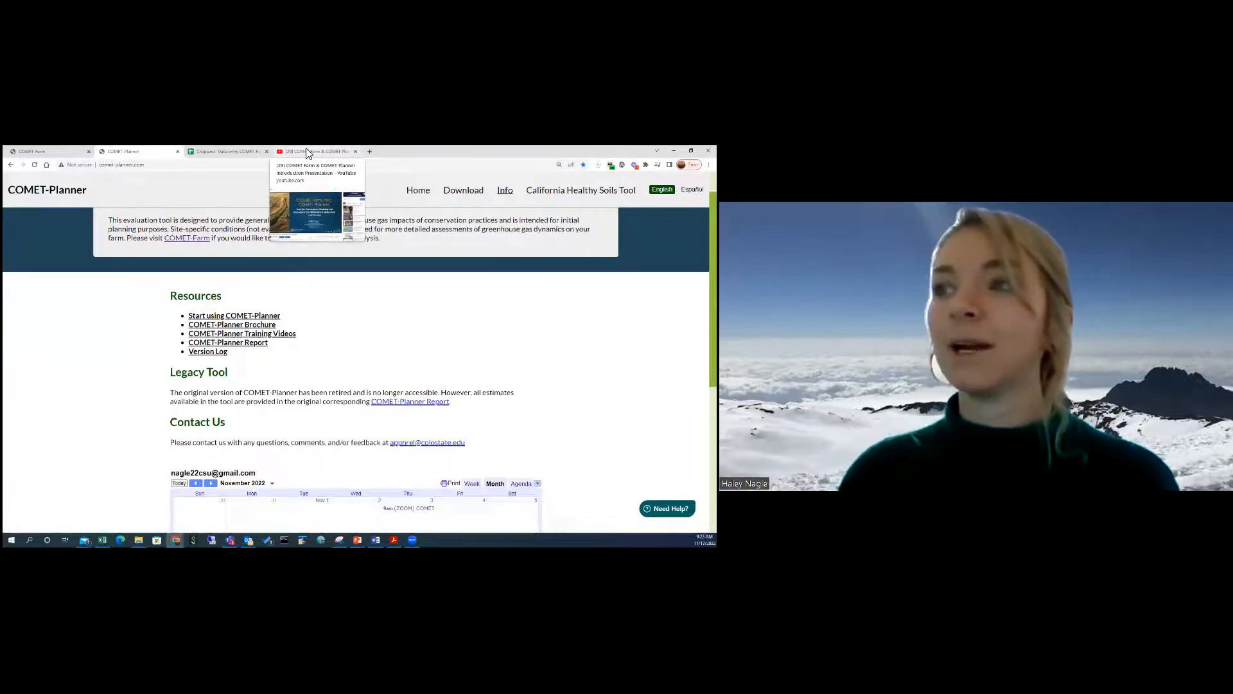
View the COMET-Planner Report from the resources list, close it, and bring up the COMET-Tools Support help
click(256, 343)
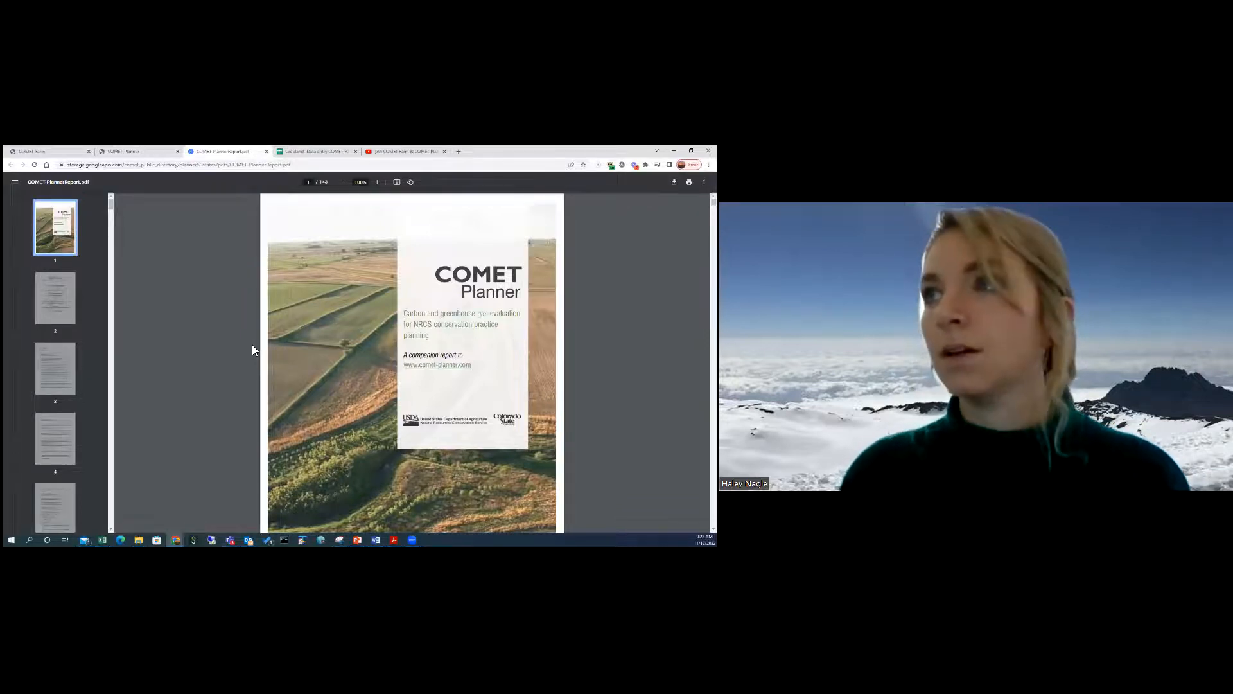
click(267, 152)
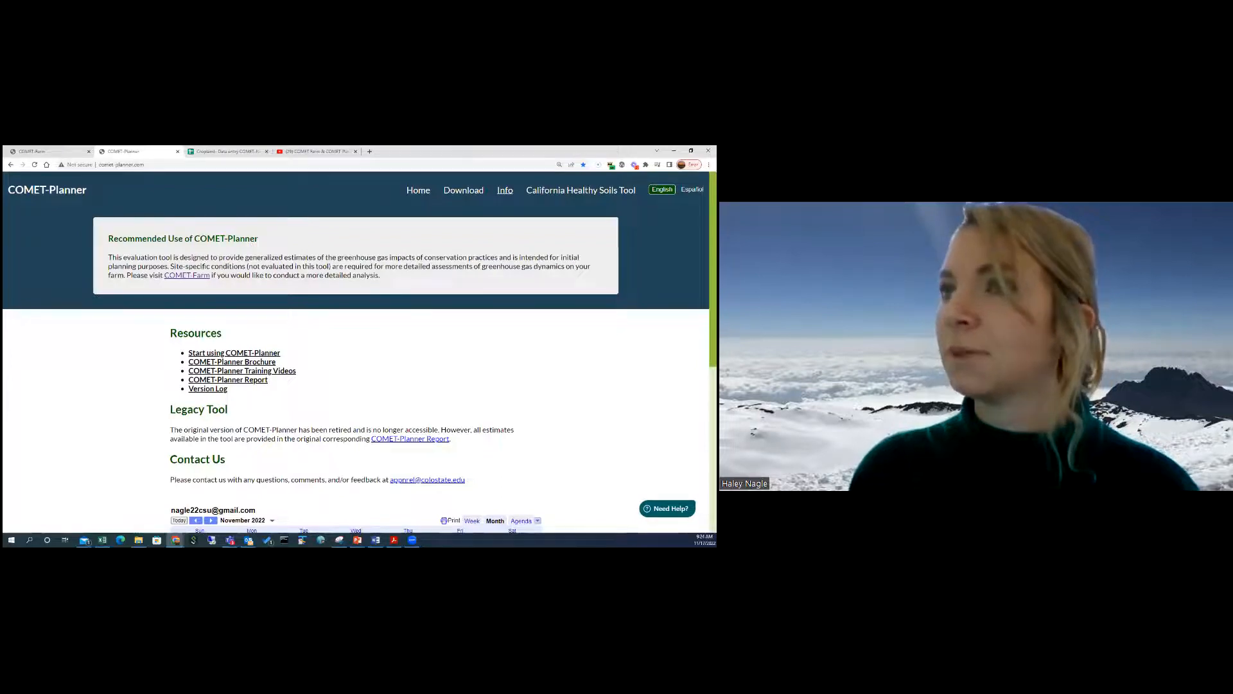
click(668, 509)
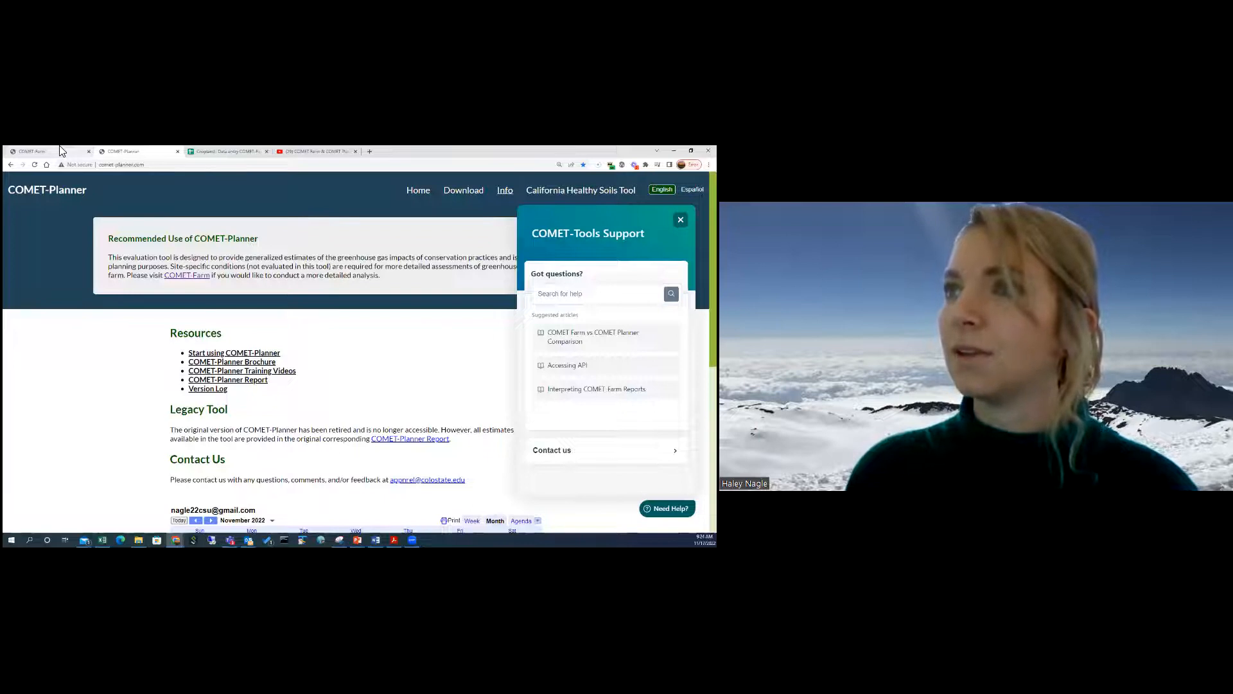
Switch to the COMET-Farm site, read the "COMET Farm vs COMET Planner Comparison" support article, and return to the support overview
click(33, 151)
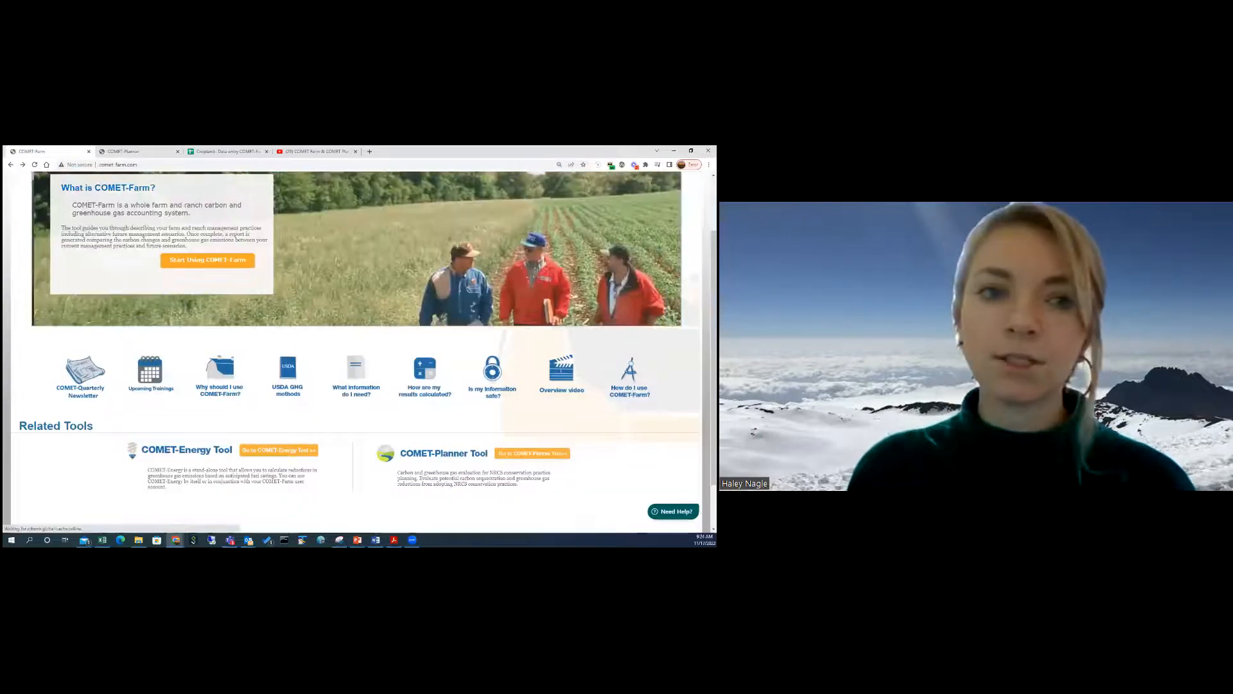
click(673, 511)
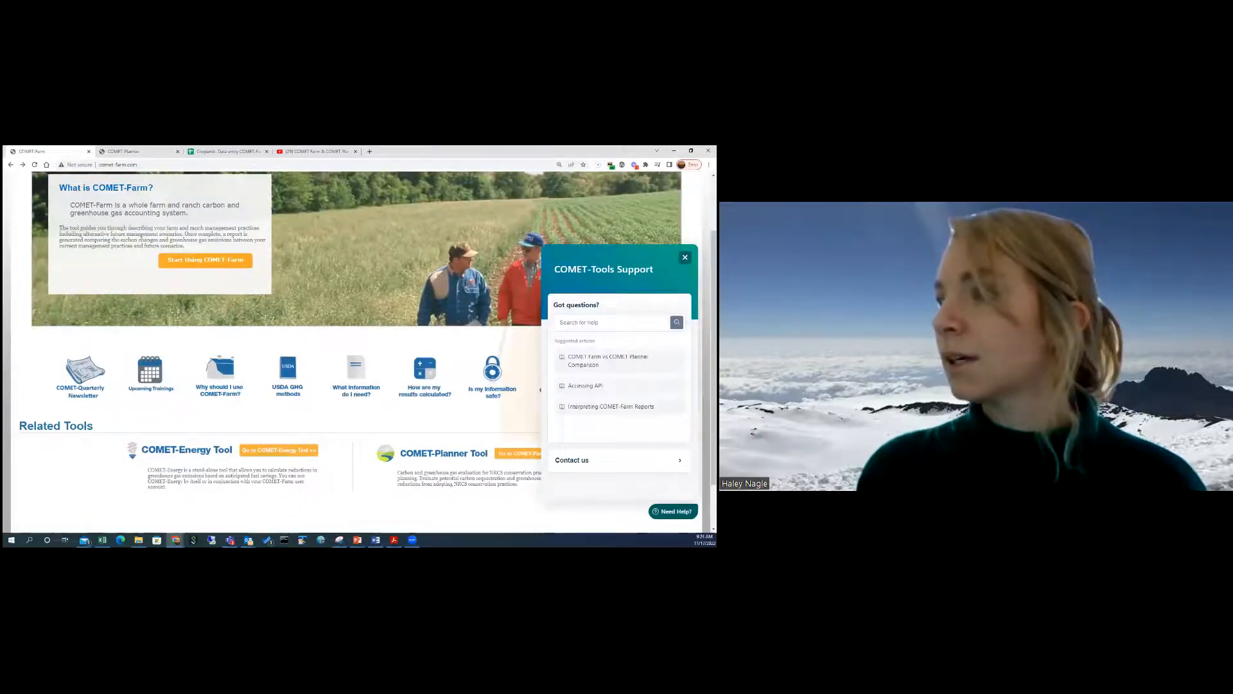
click(608, 361)
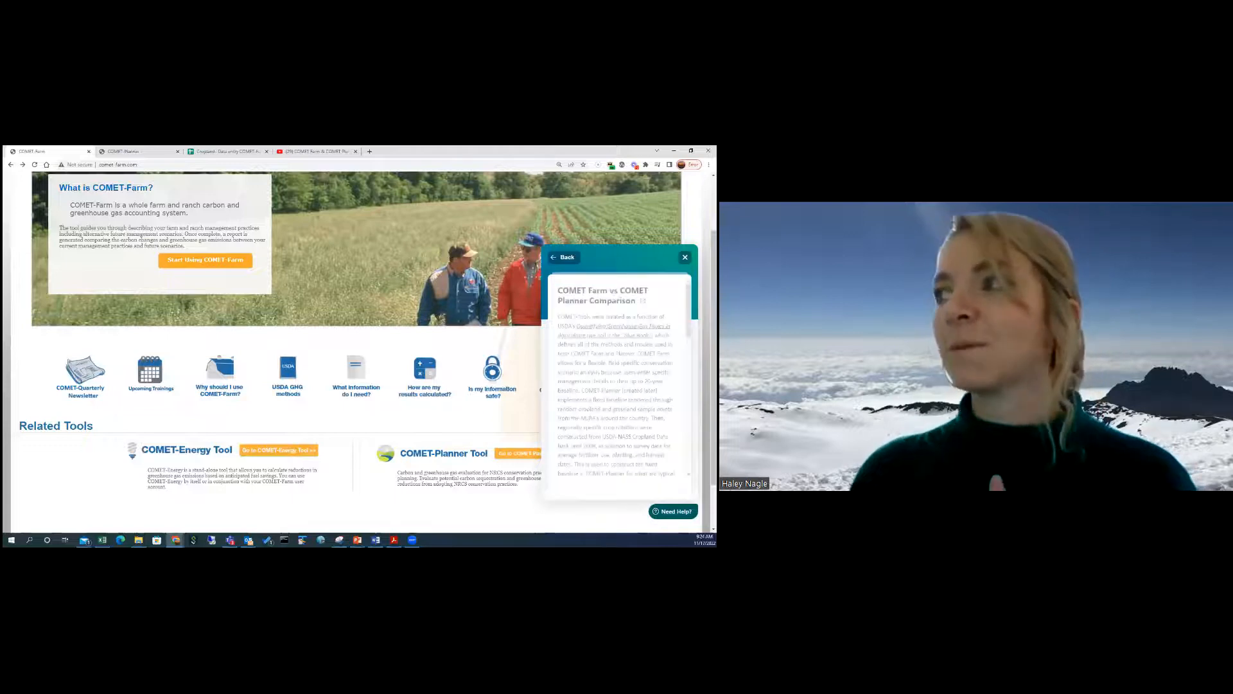
scroll(616, 373, down, 1)
scroll(616, 373, down, 2)
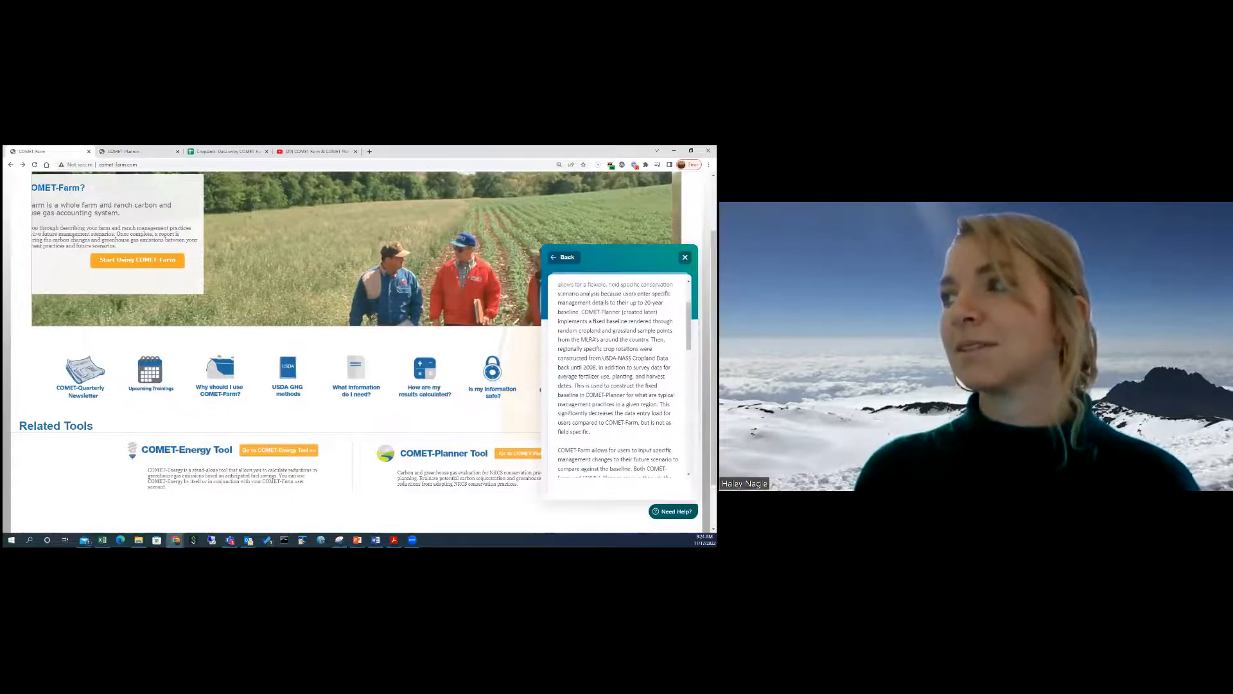
click(566, 257)
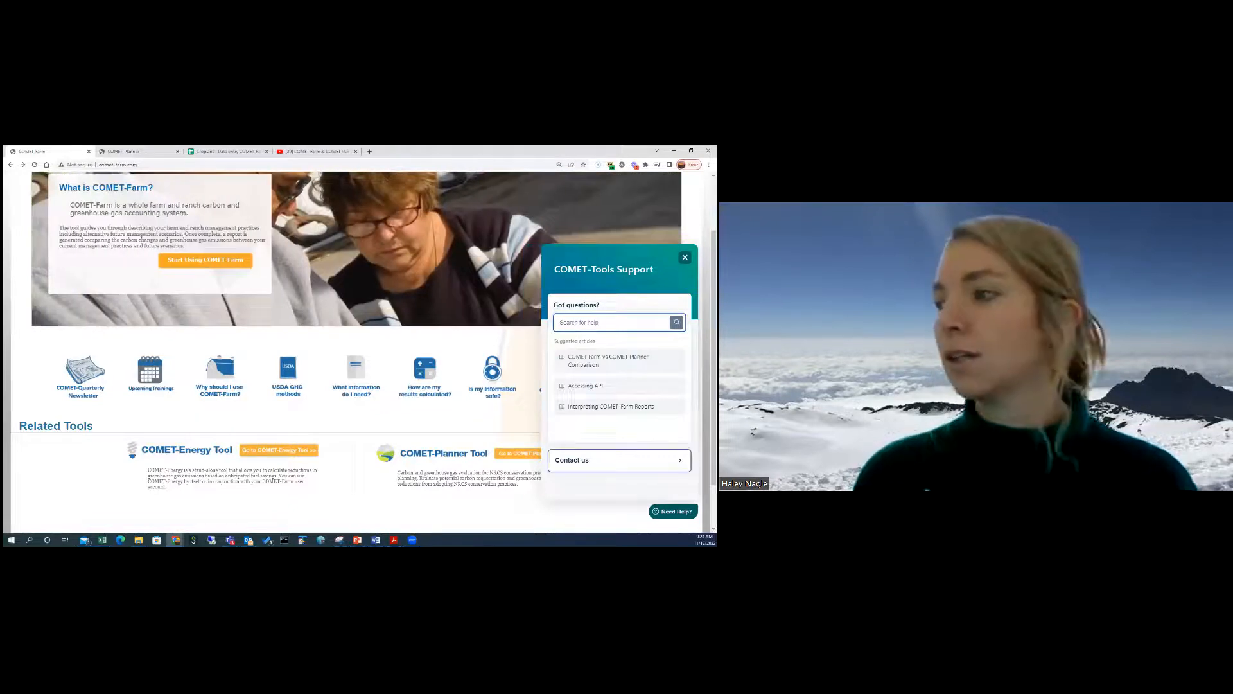
Review the fields of the support contact form, including the file upload, and close the support window
key(Return)
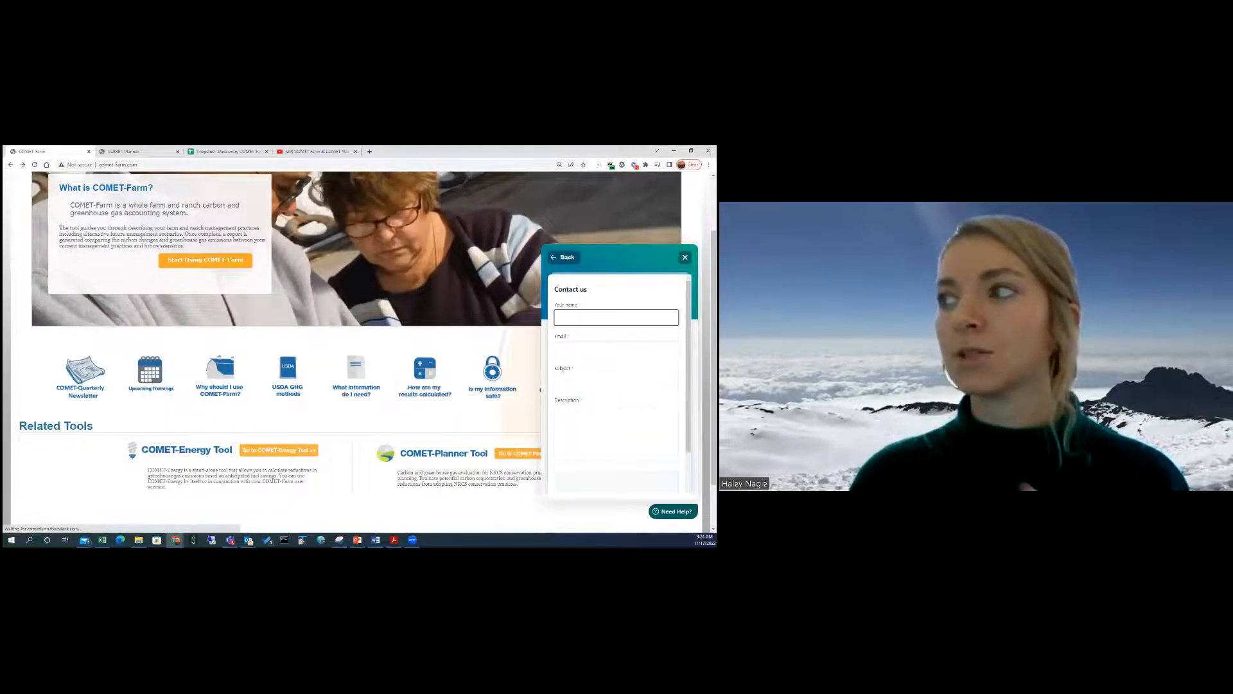
click(617, 381)
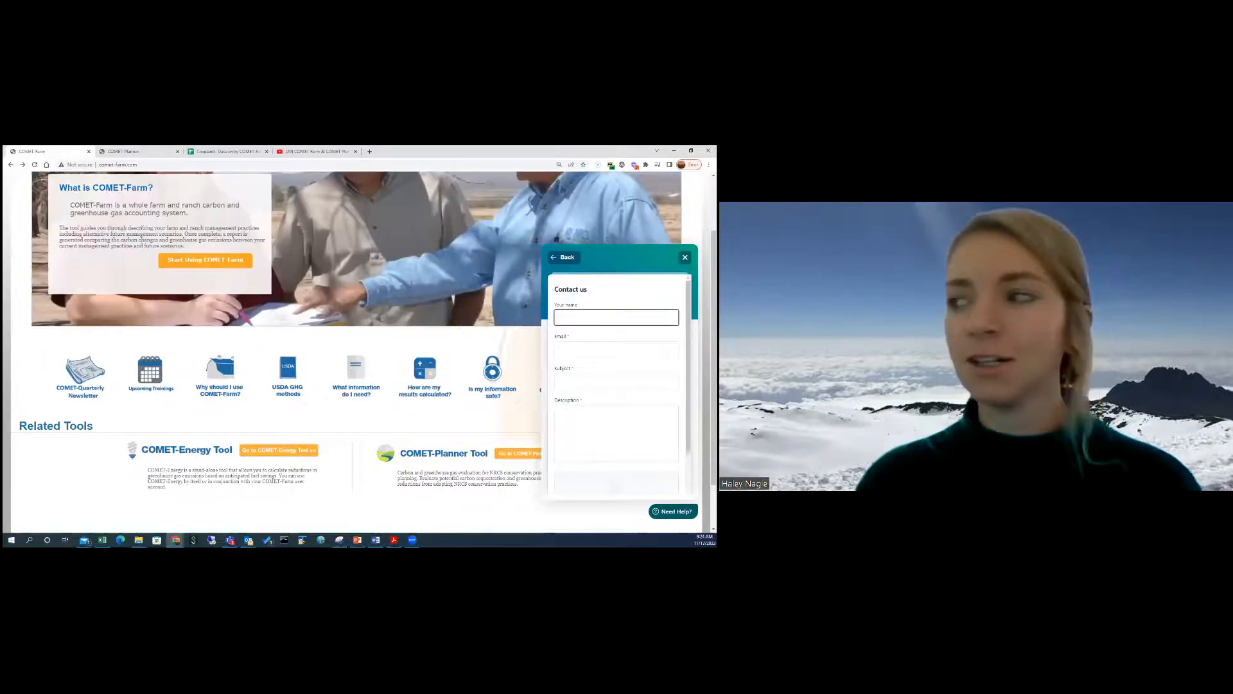
scroll(617, 381, down, 1)
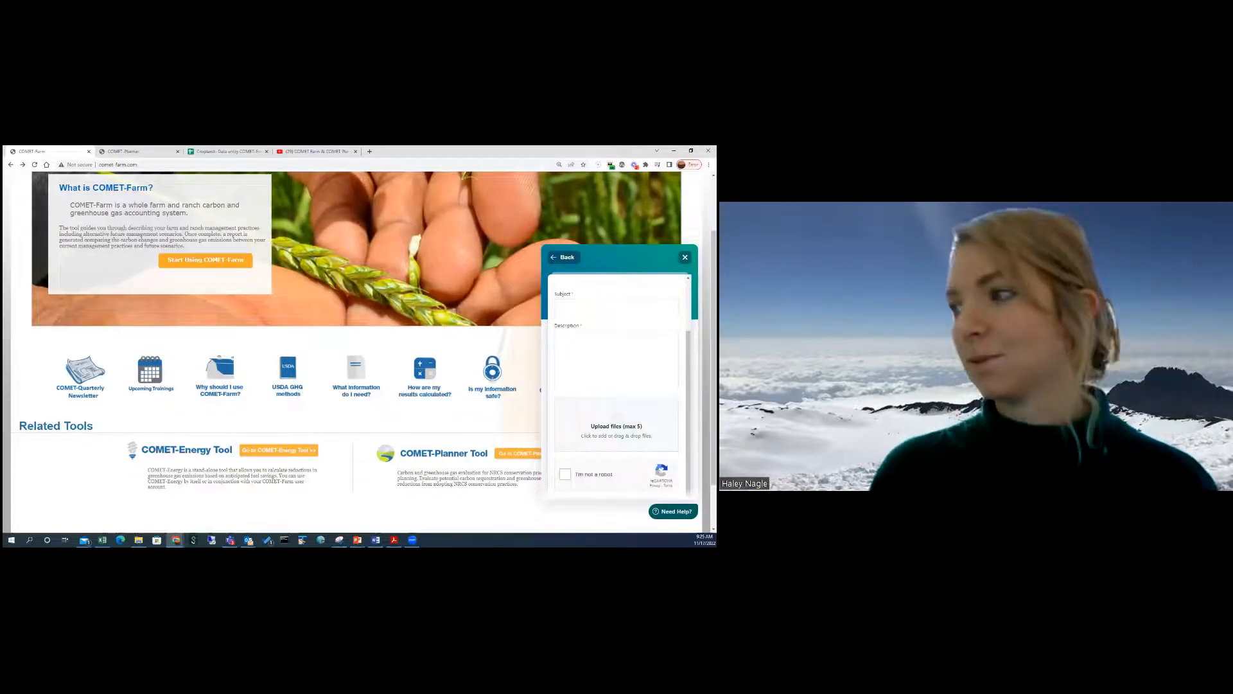
scroll(617, 427, up, 2)
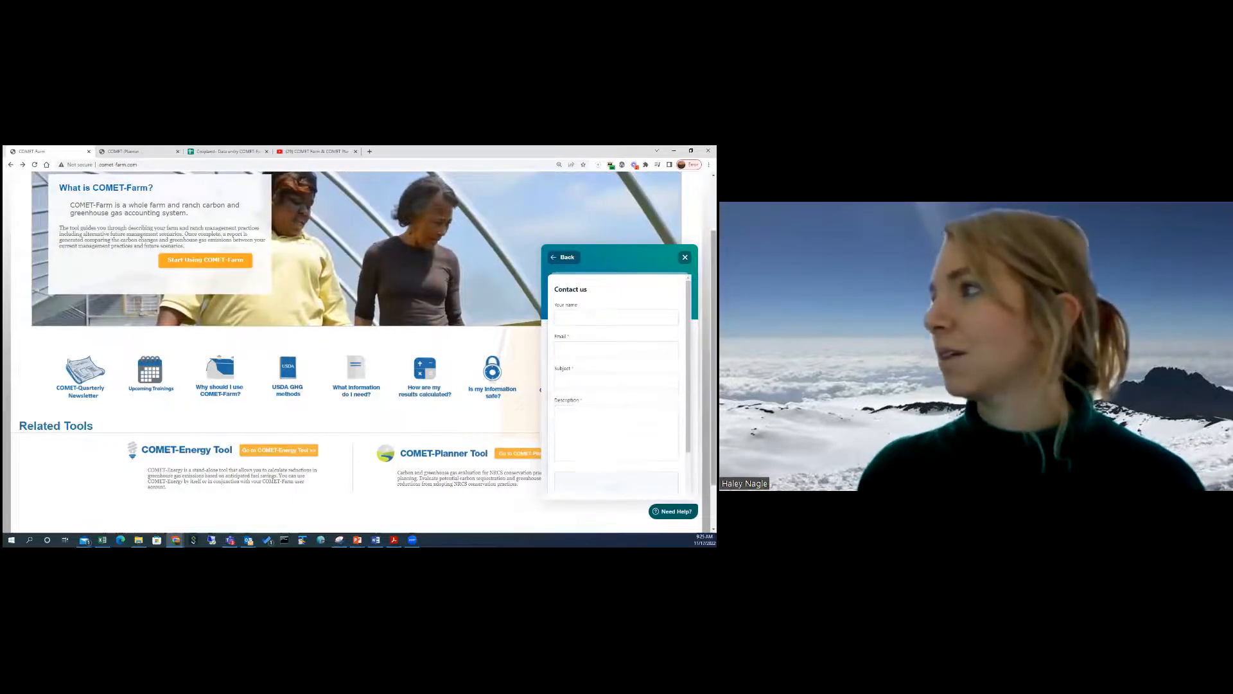
click(684, 257)
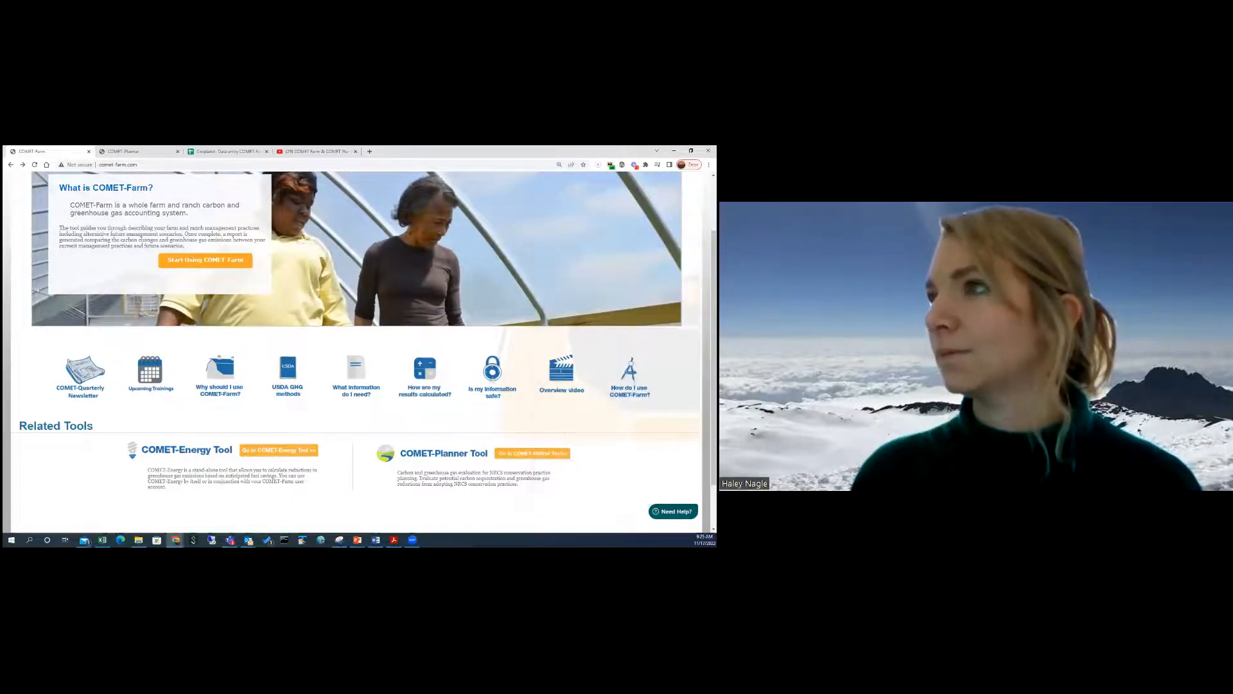
Start using COMET-Farm, enlarge the sign-in page, and sign in with the saved username and password
scroll(360, 351, up, 2)
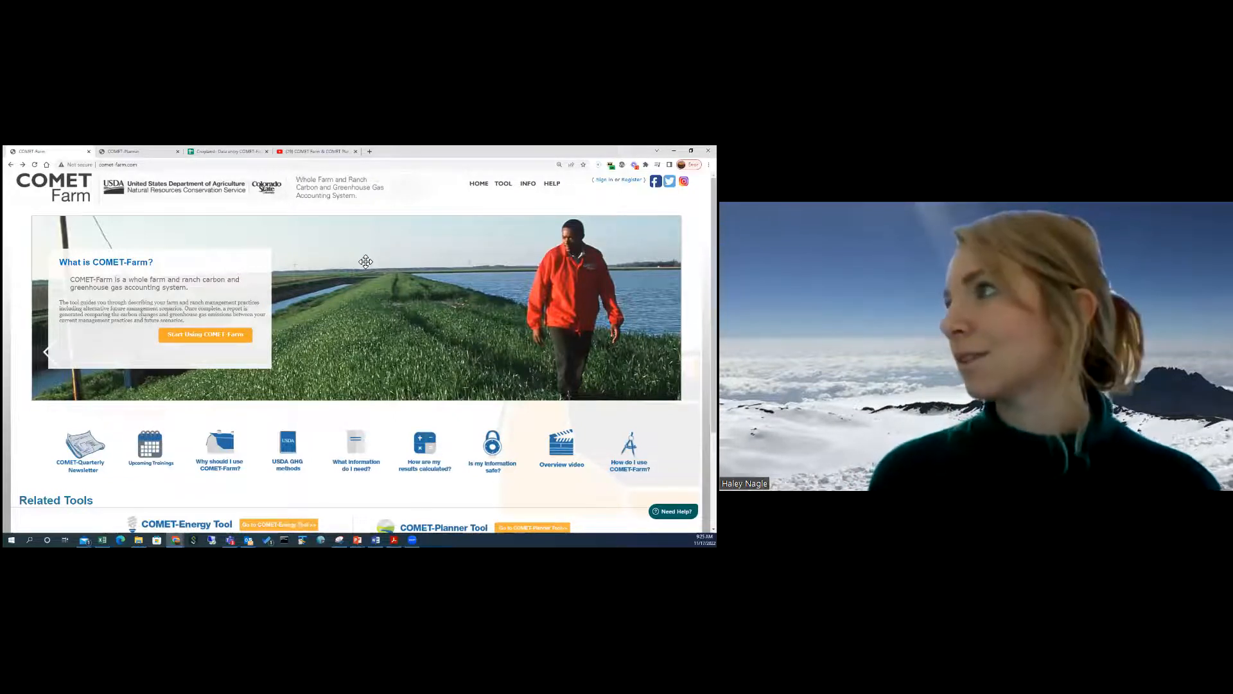
click(213, 344)
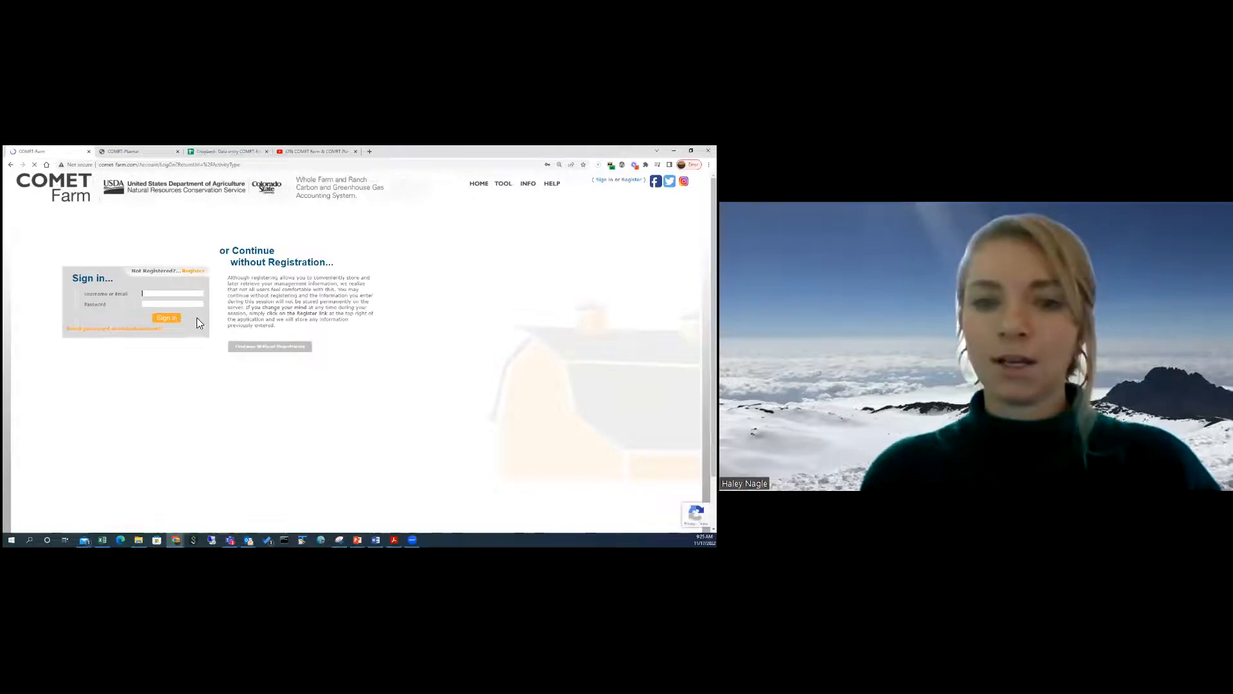
key(ctrl+plus)
key(ctrl+plus)
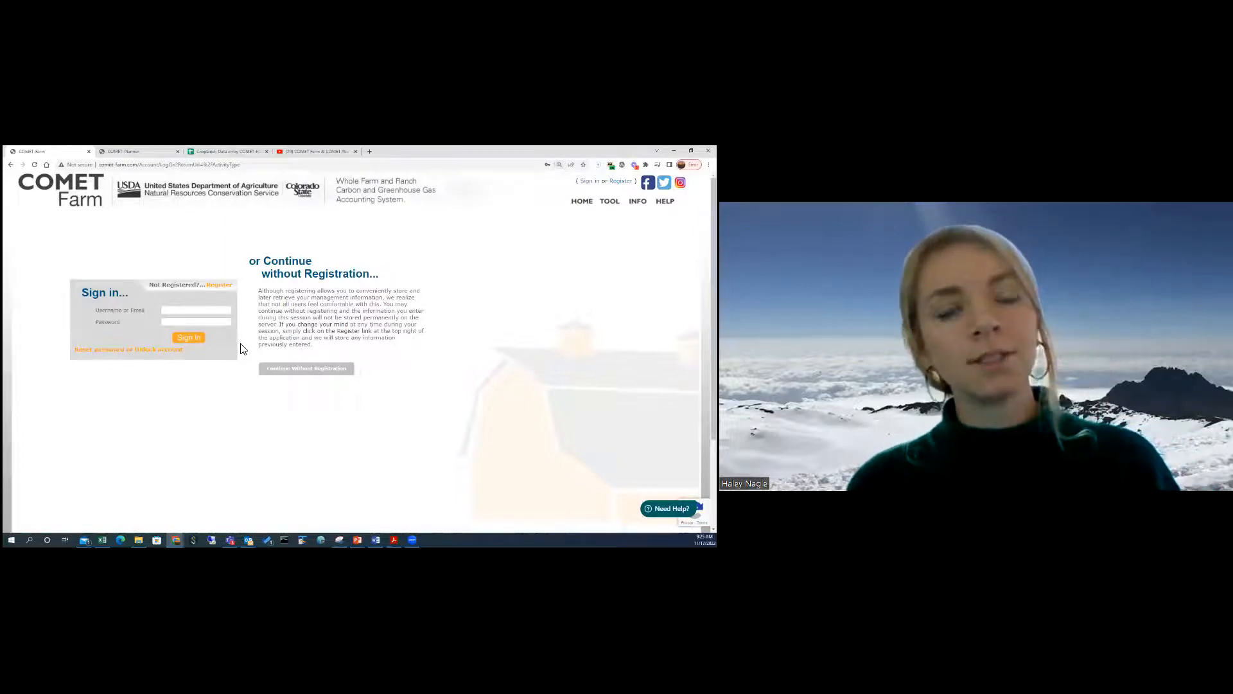
click(227, 321)
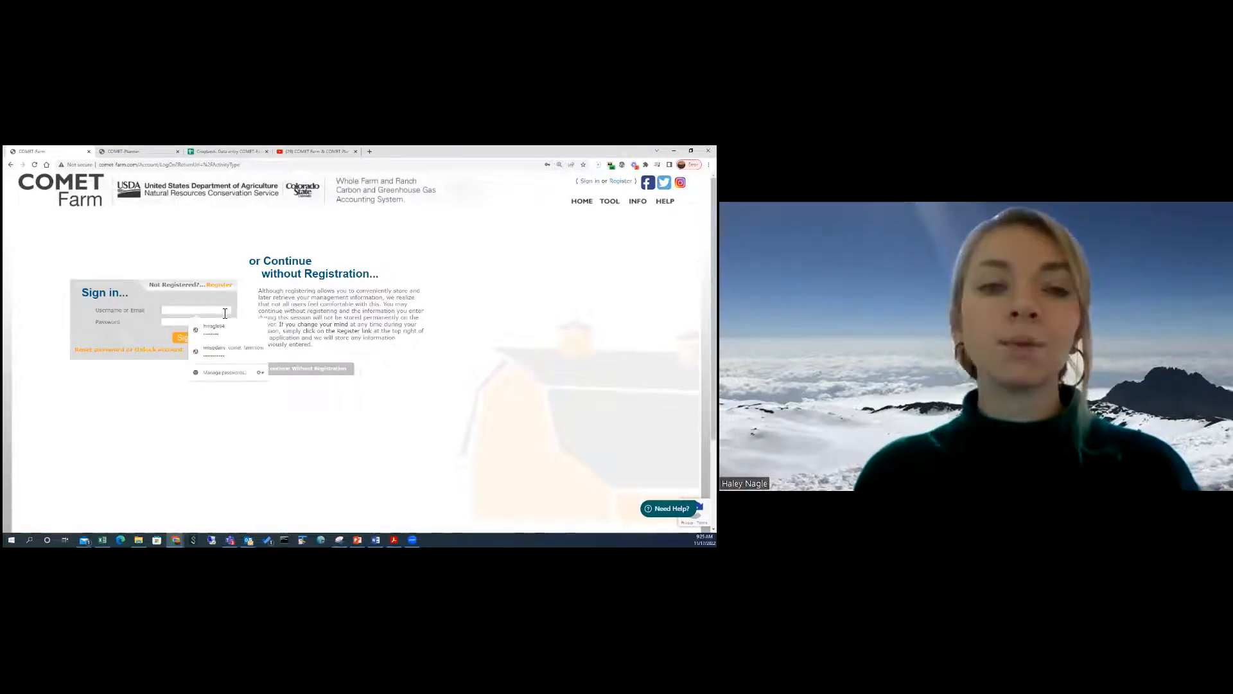
click(233, 326)
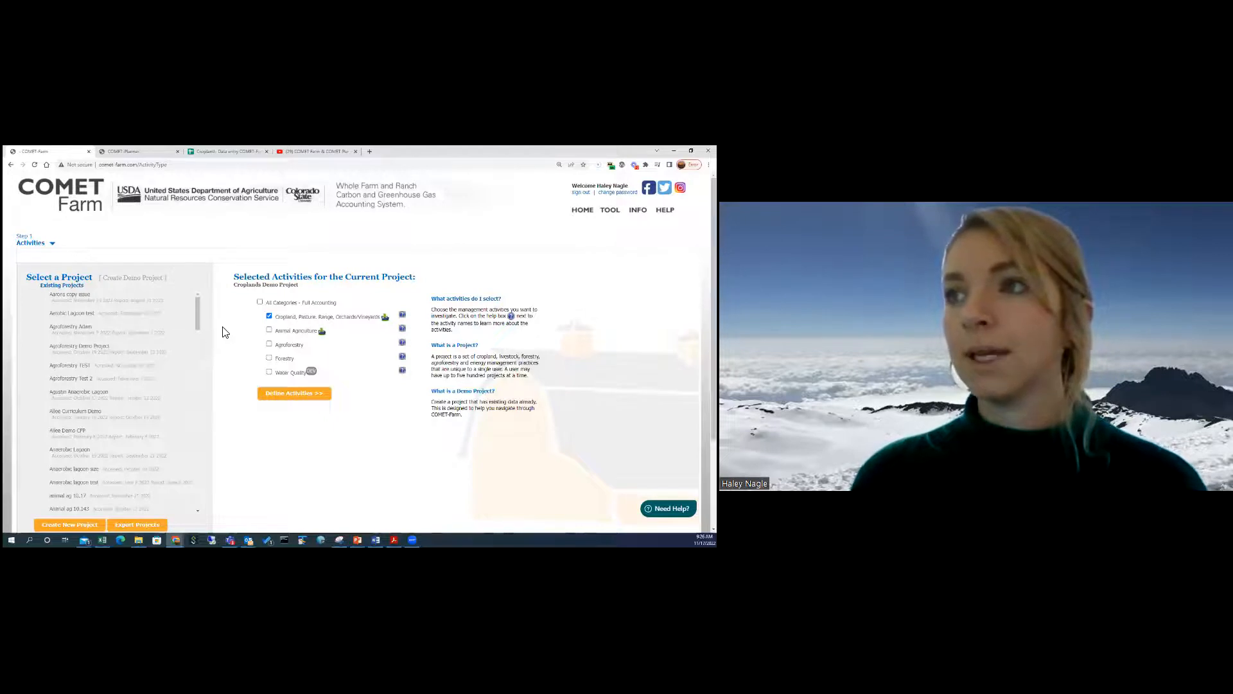
Look over the demo project types offered for creation and close the dialog without creating one
scroll(225, 334, down, 1)
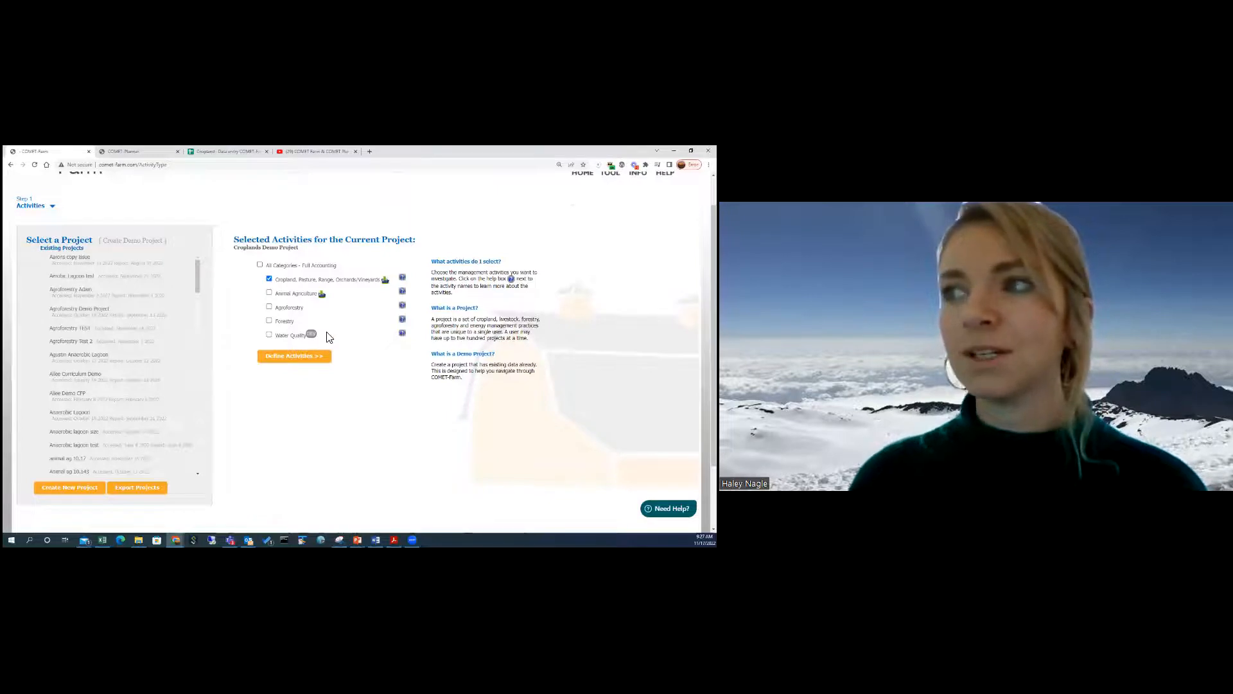
click(148, 243)
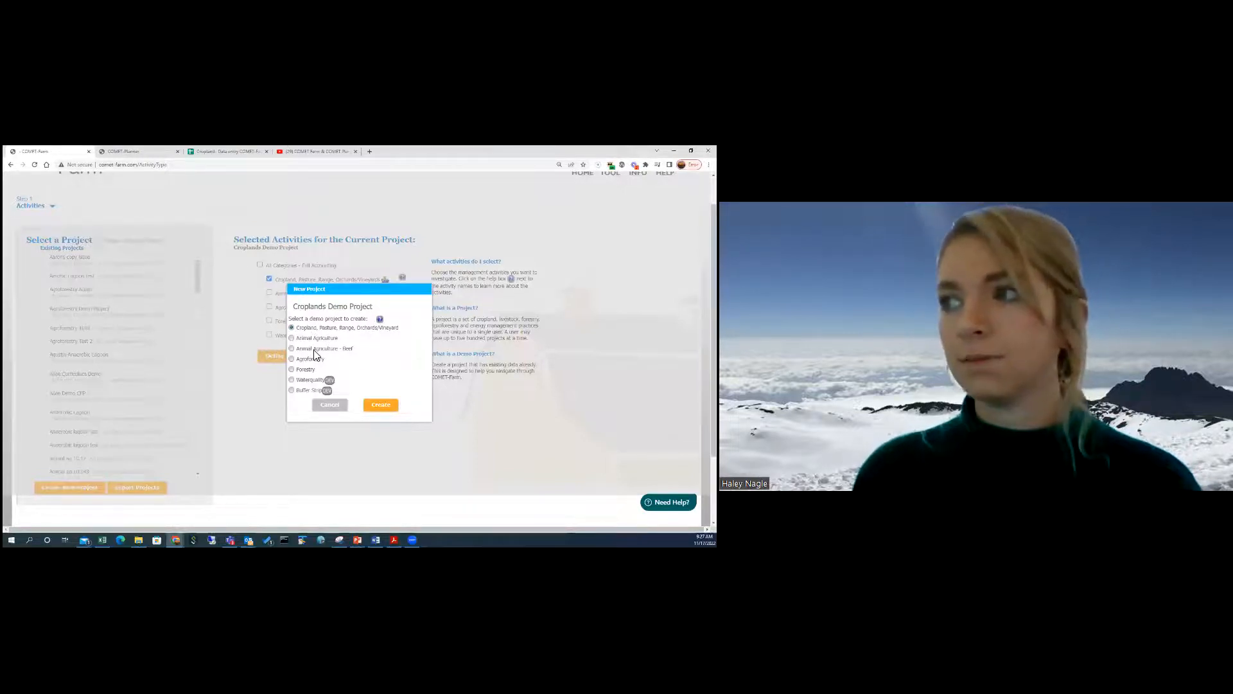
click(337, 411)
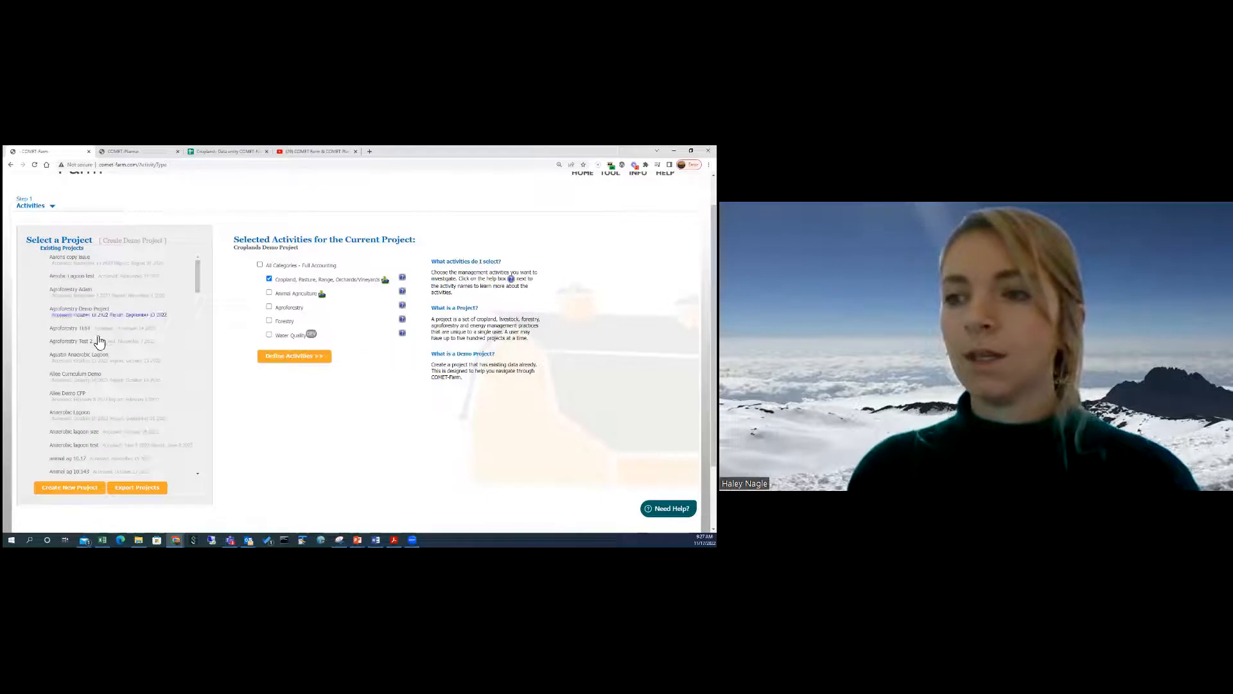
Create a new project named "Wisconsin Demo"
click(72, 491)
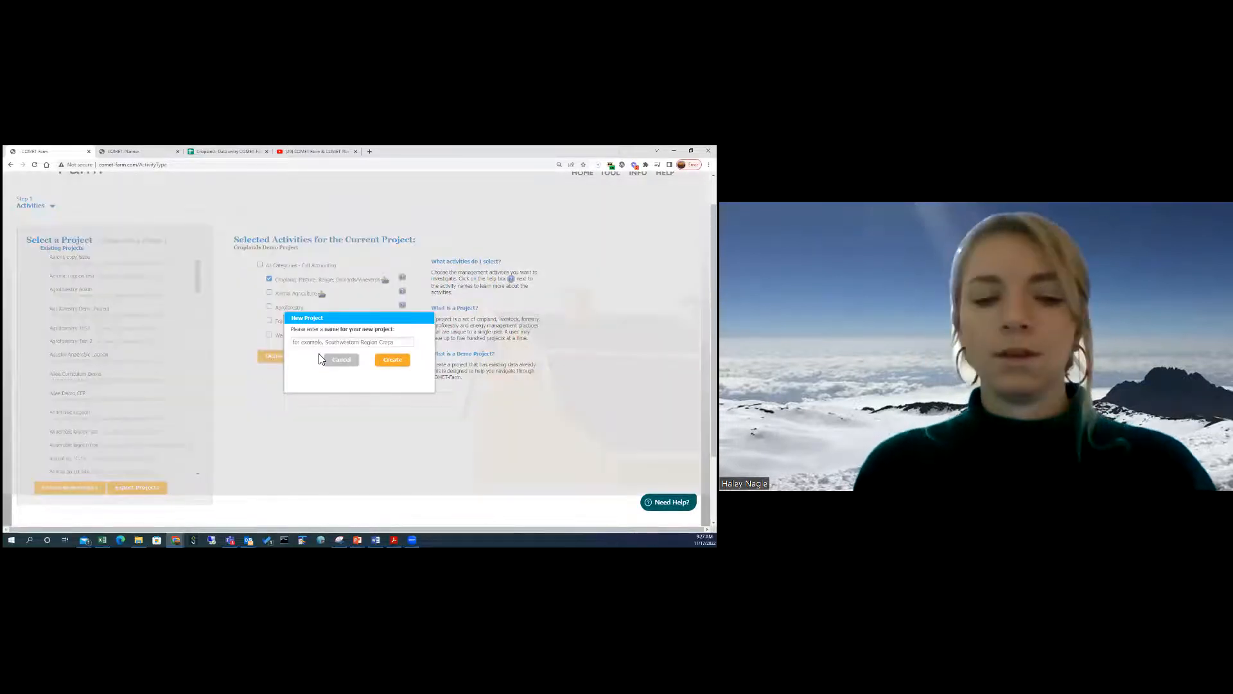
text(Wisconsin Demo)
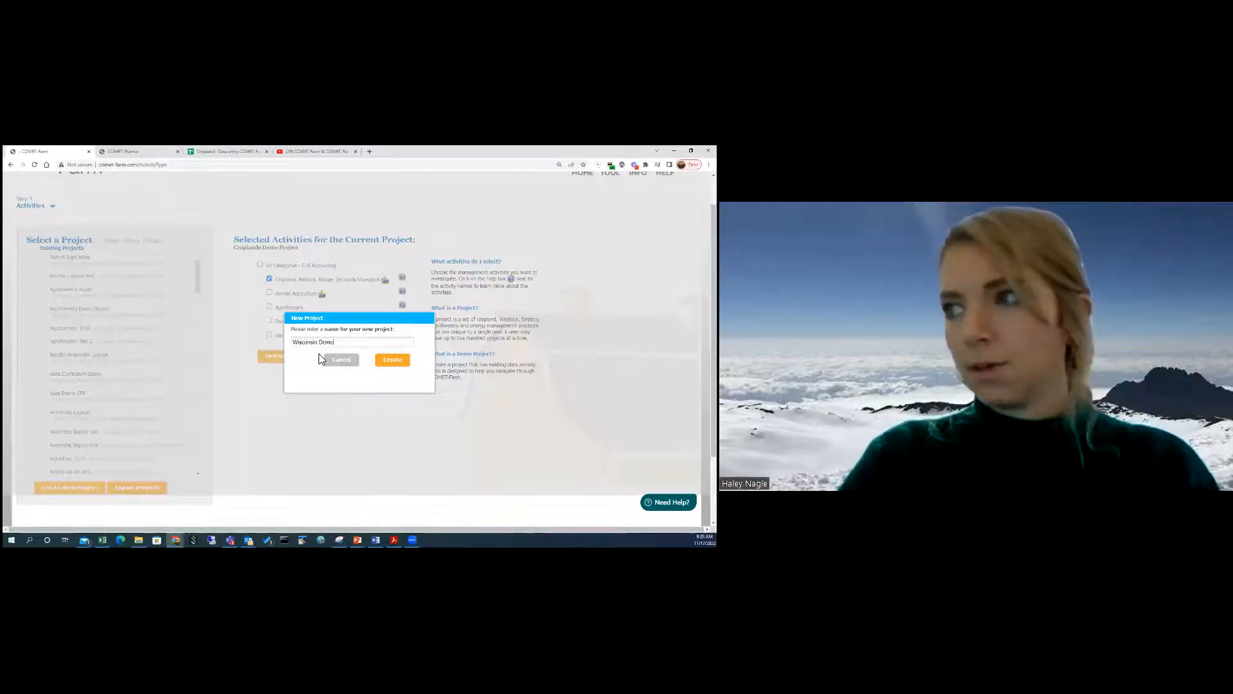
click(394, 361)
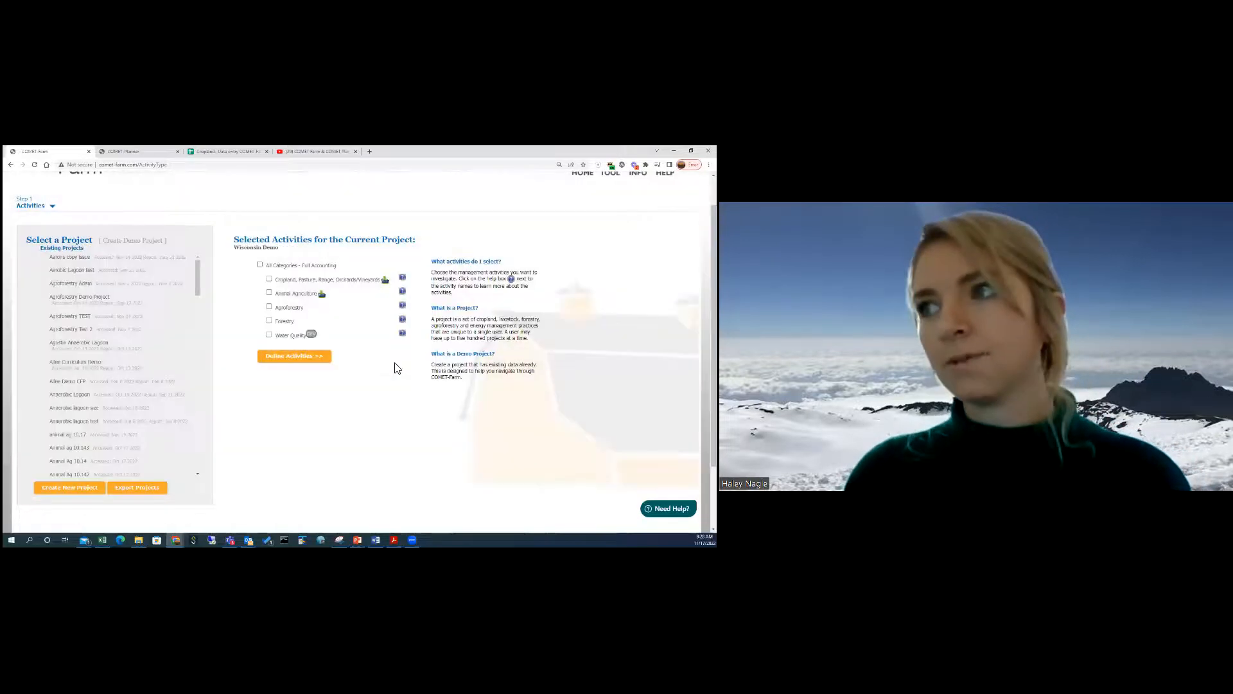
Select the Cropland, Pasture, Range, Orchards/Vineyards and Agroforestry activities for the Wisconsin Demo project and proceed to define them
drag(199, 267, 163, 457)
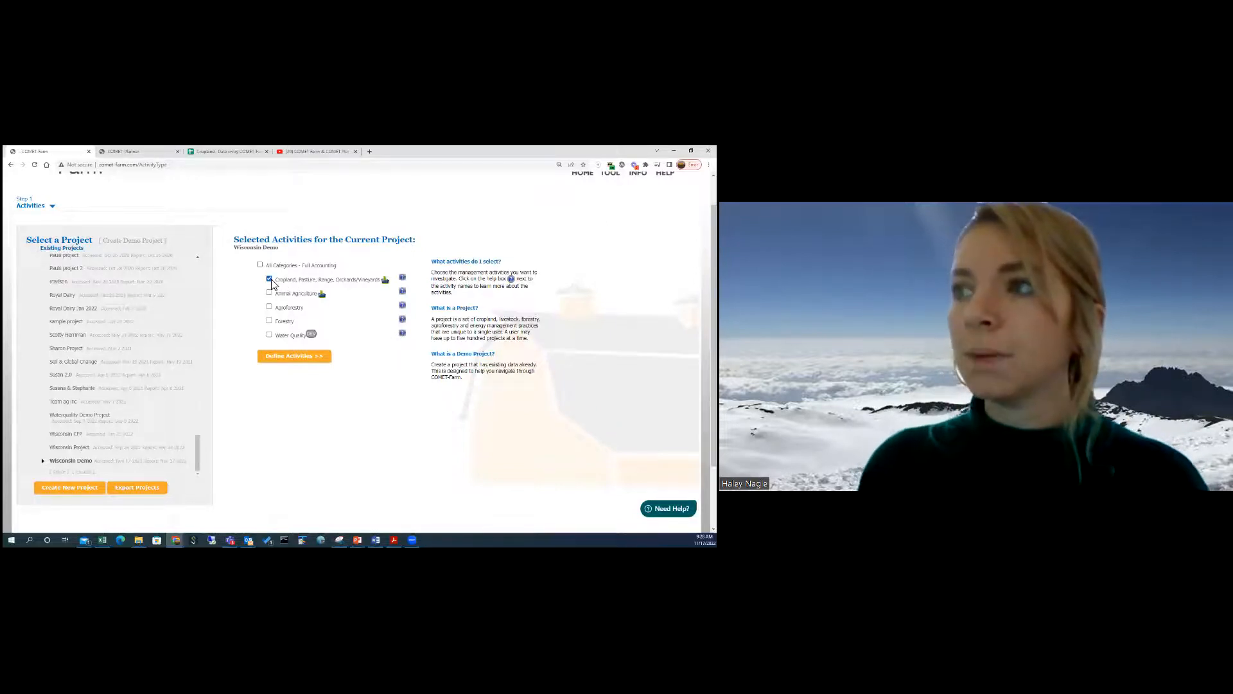
click(270, 306)
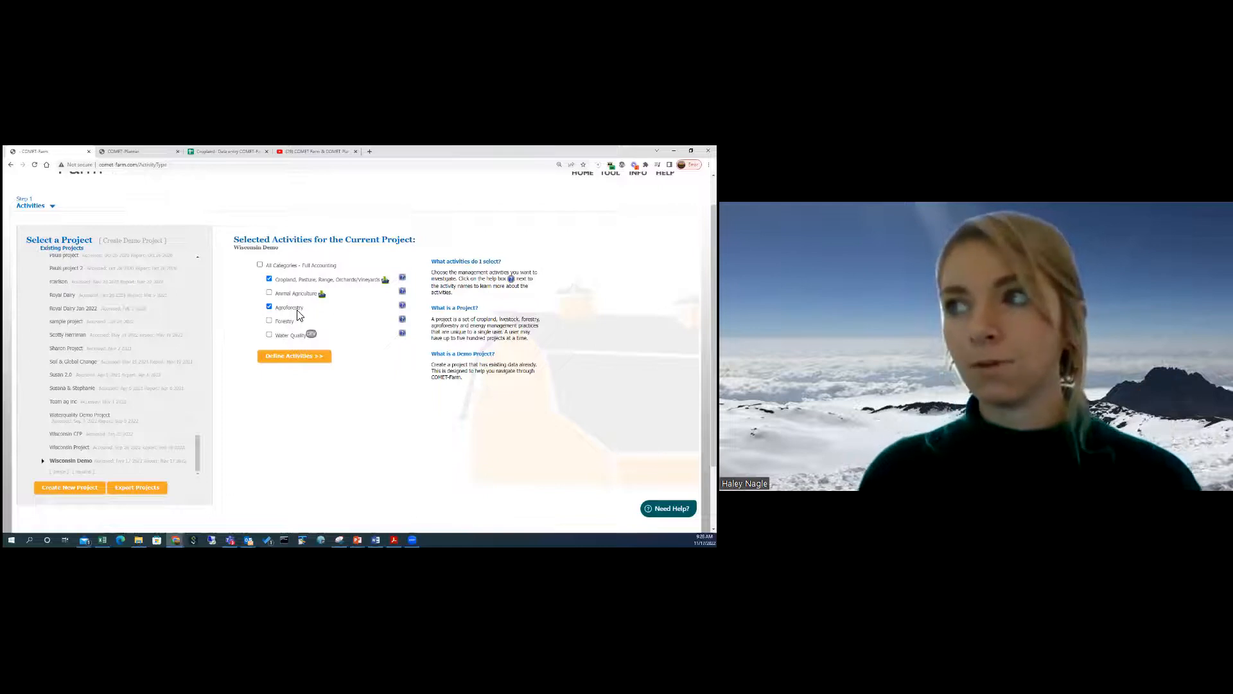
click(298, 360)
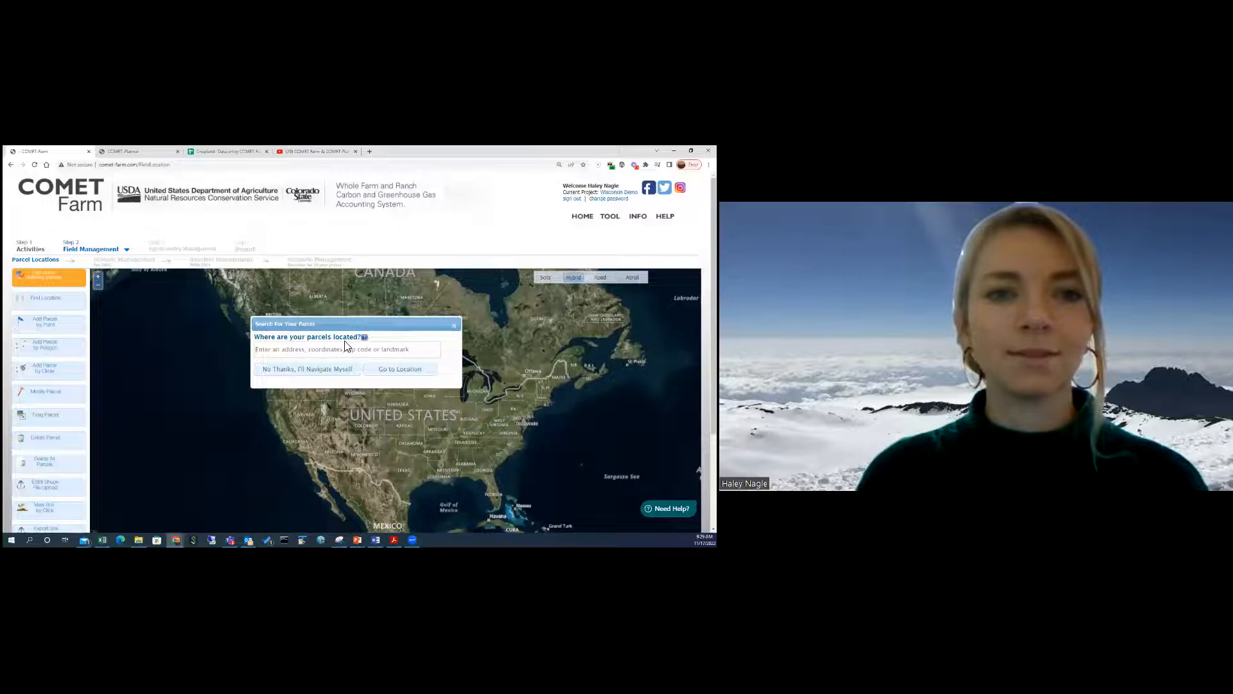
Move the parcel search dialog lower on the map and go to the Blanchardville area by its zip code
drag(351, 325, 354, 416)
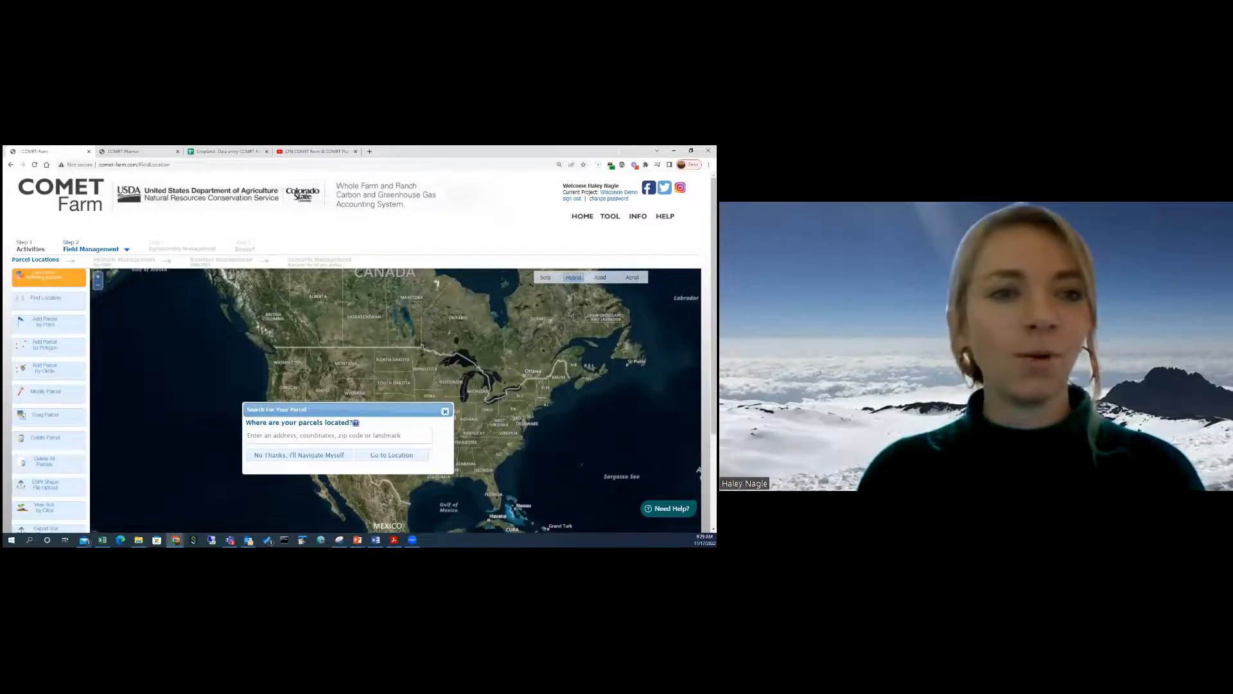
click(324, 434)
text(53)
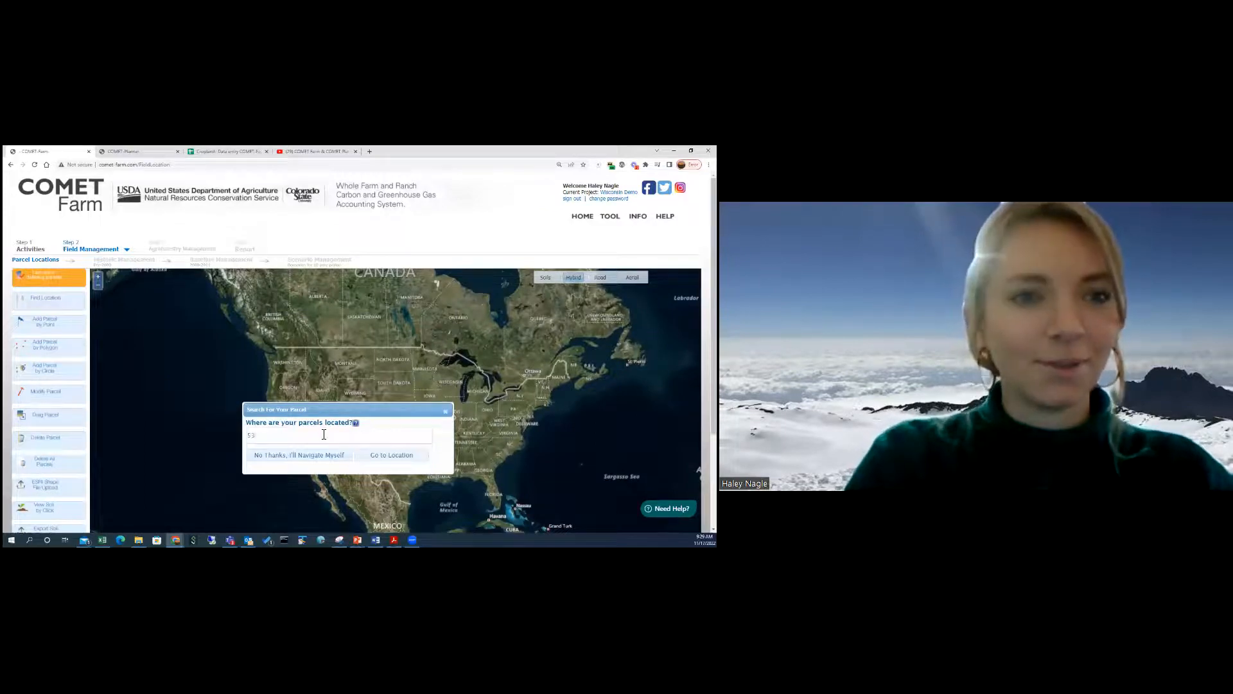
click(383, 455)
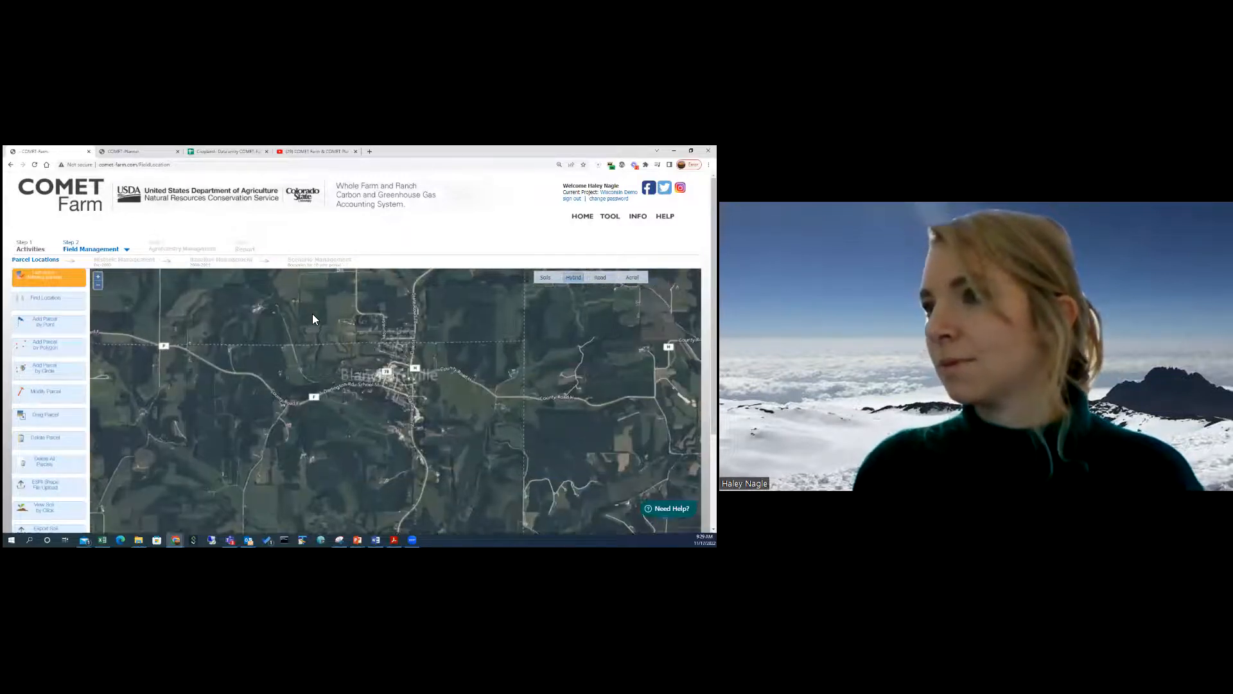
Outline the large rectangular field west of the farm buildings as a polygon parcel and save it as F1
scroll(312, 314, up, 4)
drag(317, 383, 324, 405)
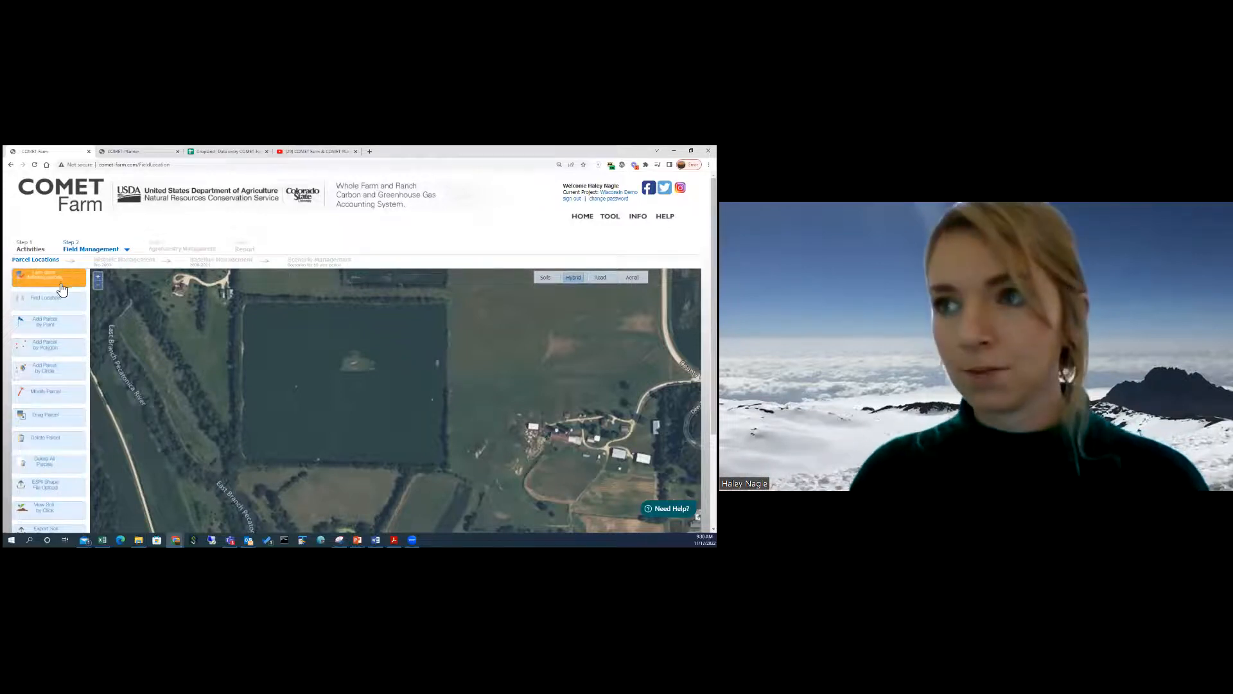
click(72, 354)
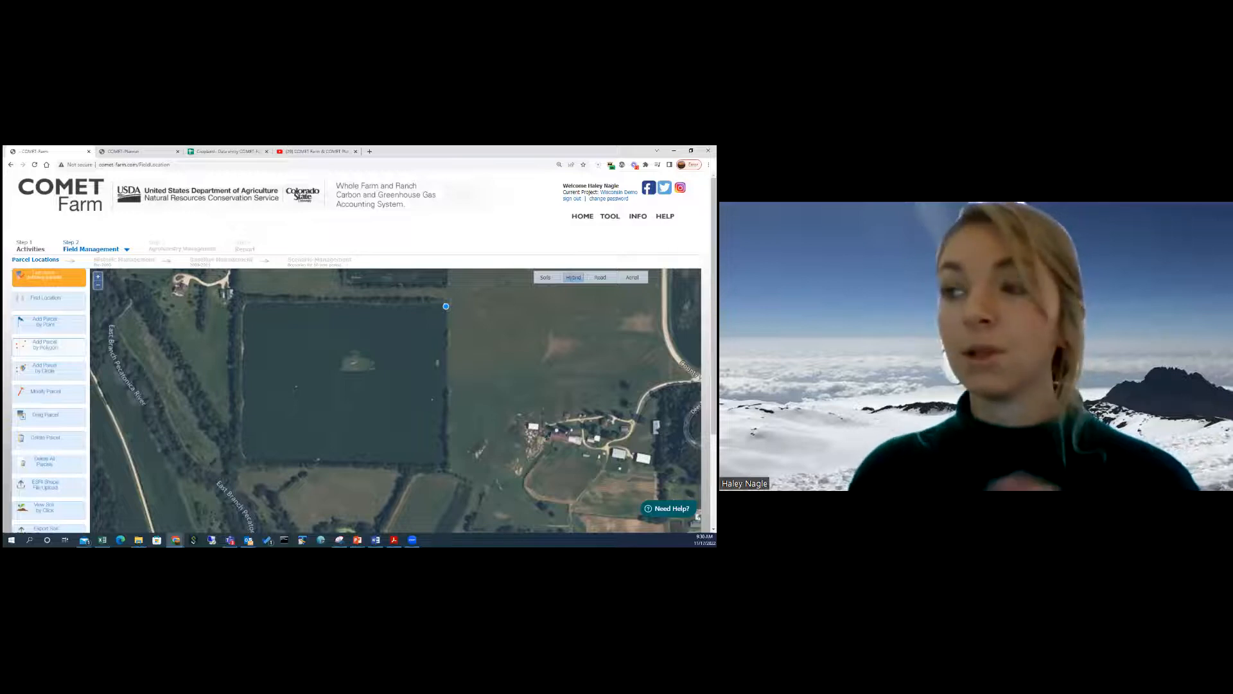
click(445, 306)
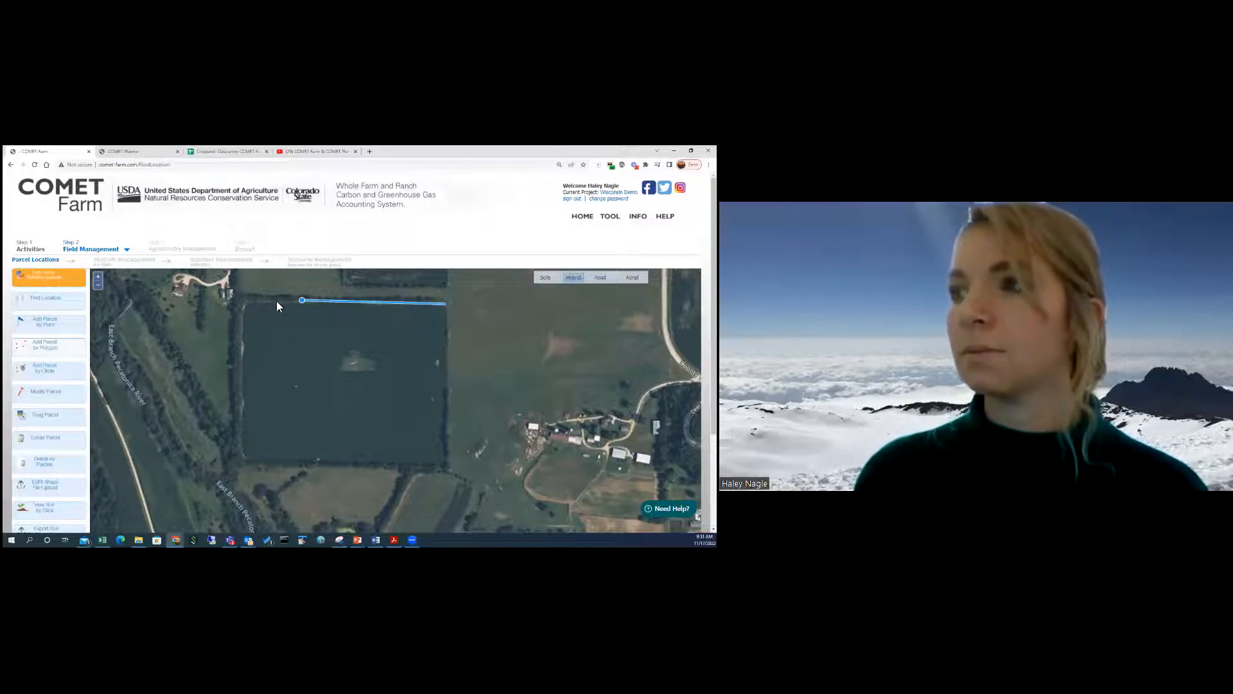
click(247, 304)
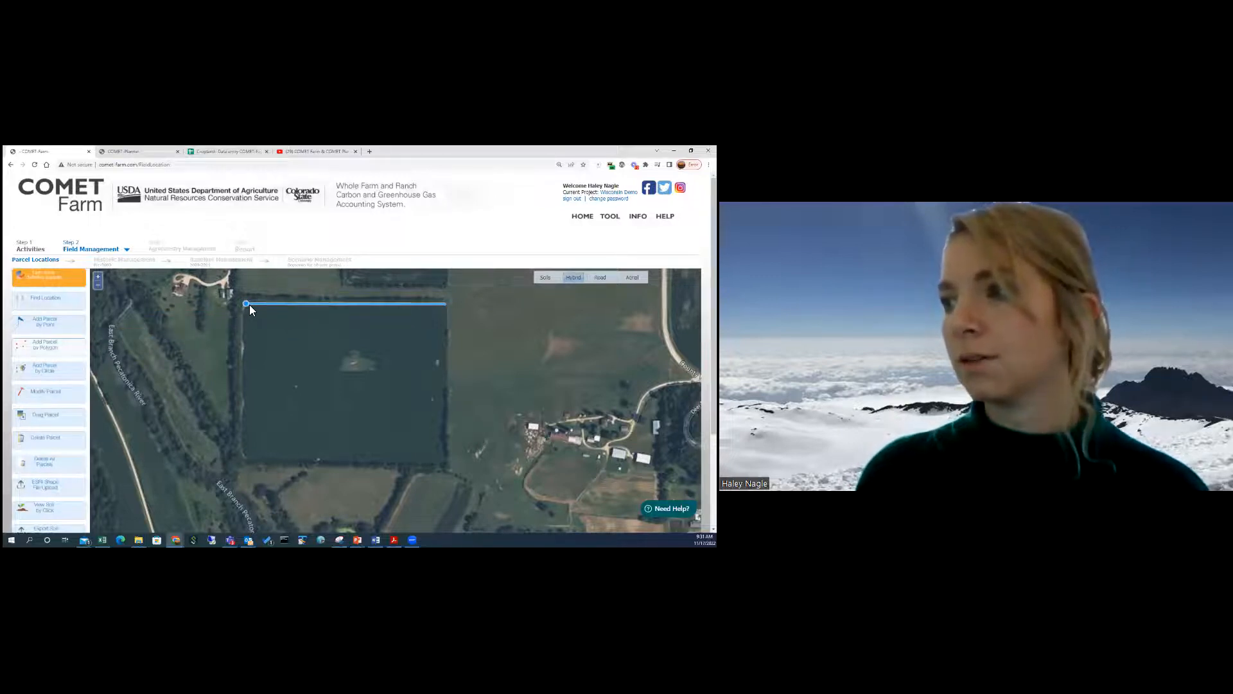
click(245, 455)
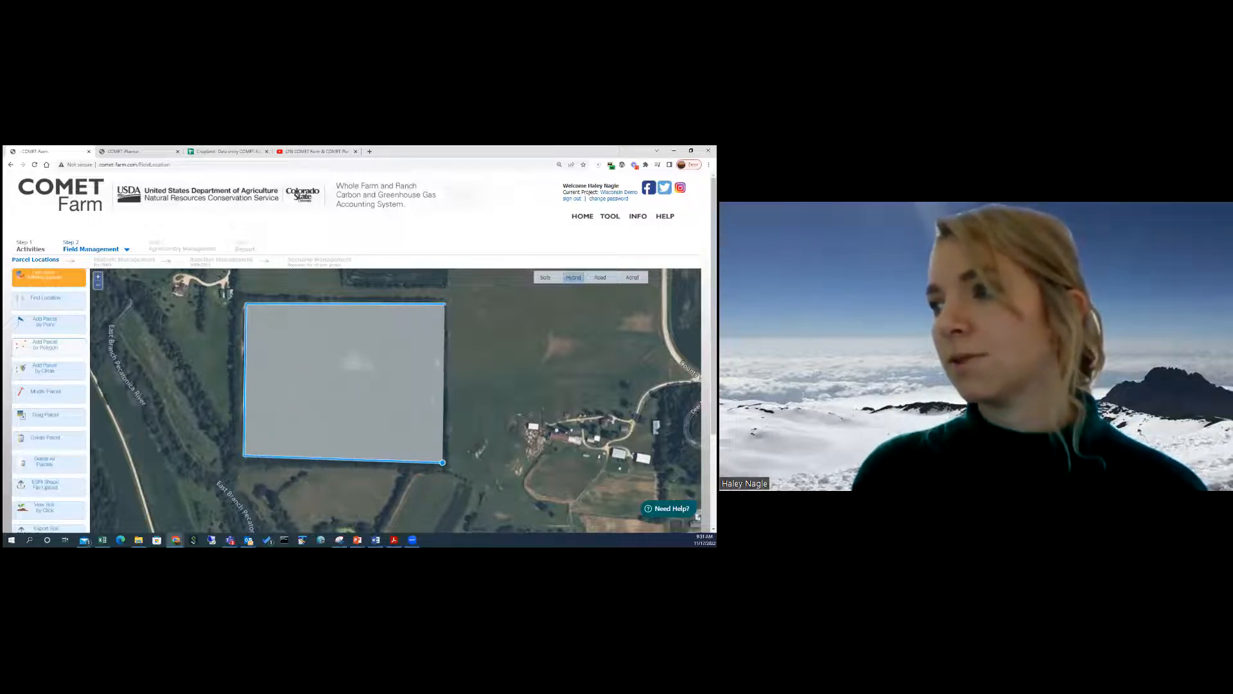
click(442, 462)
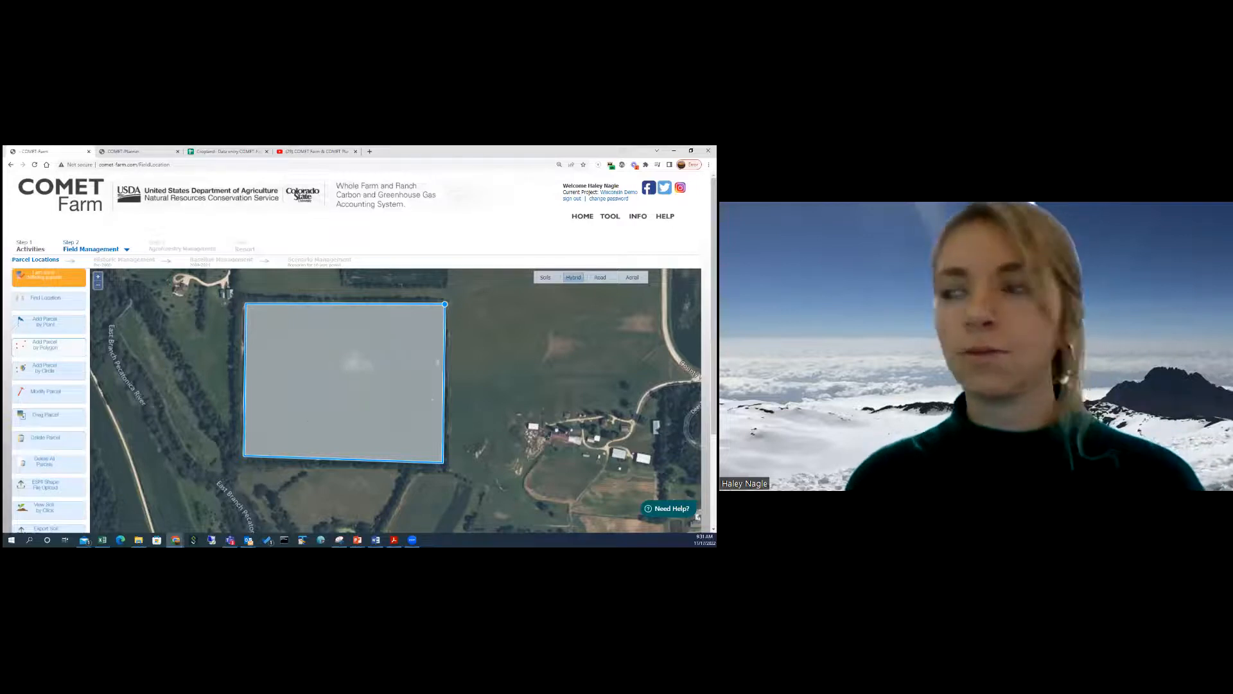
double_click(444, 304)
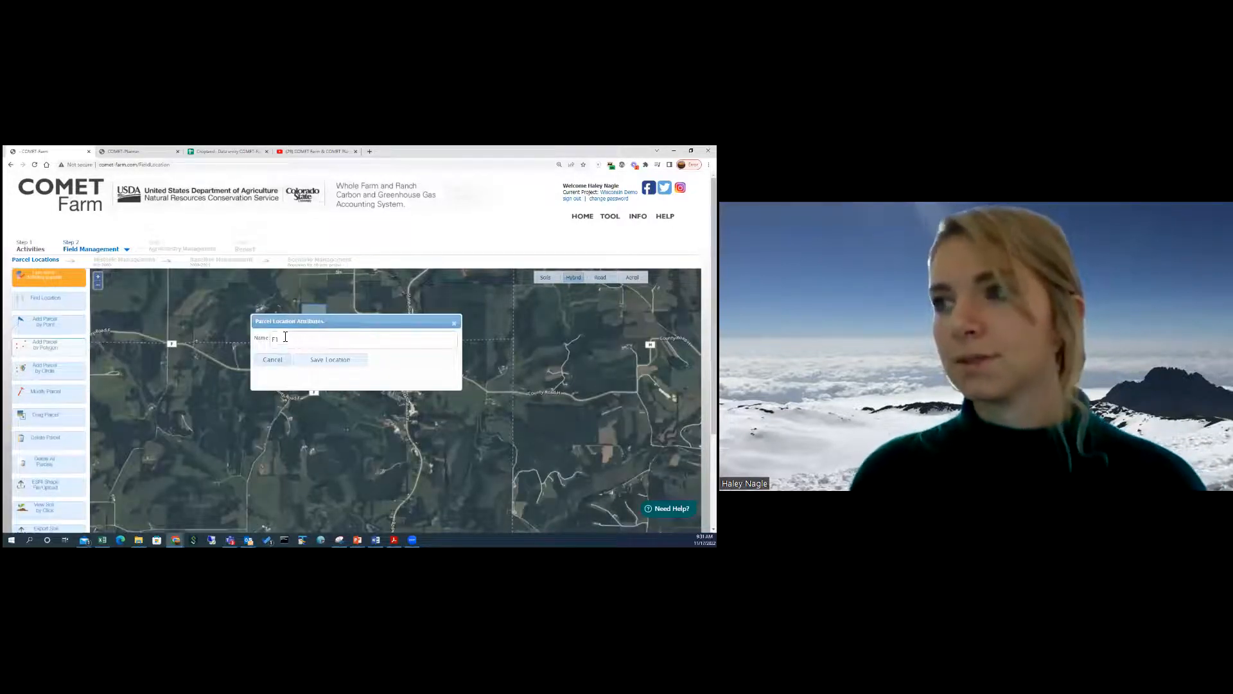
click(351, 365)
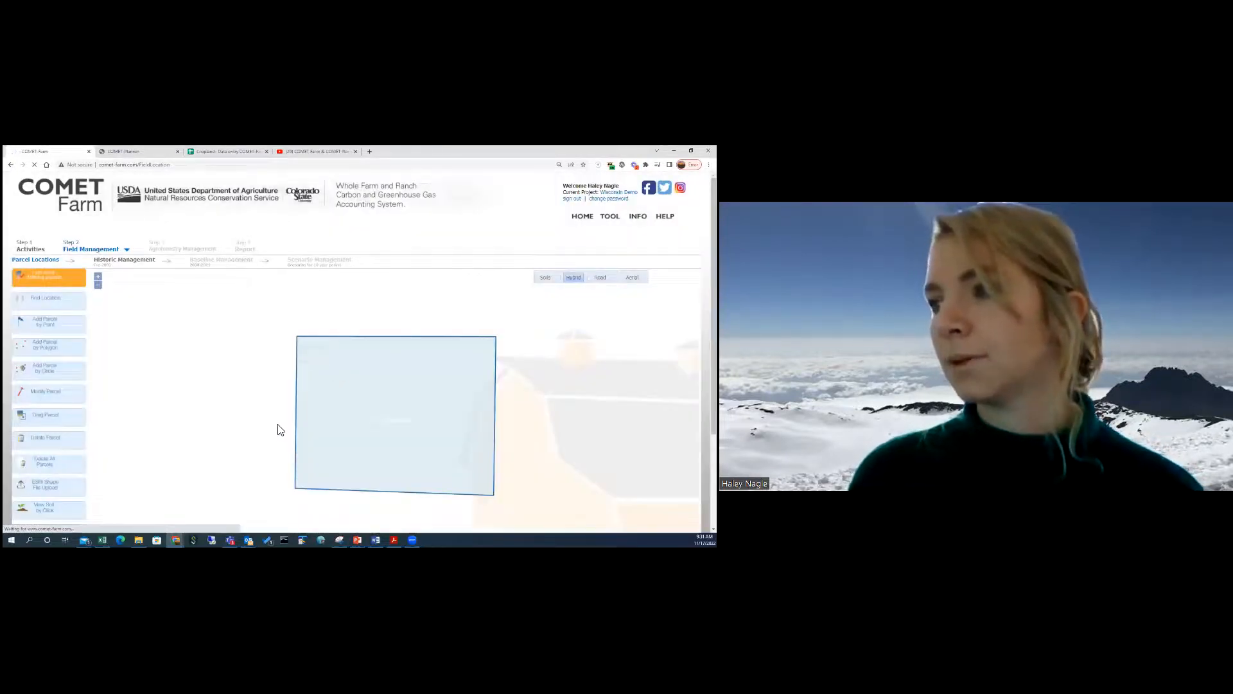
Try out a circular parcel in the field east of F1 and cancel it without saving
click(61, 377)
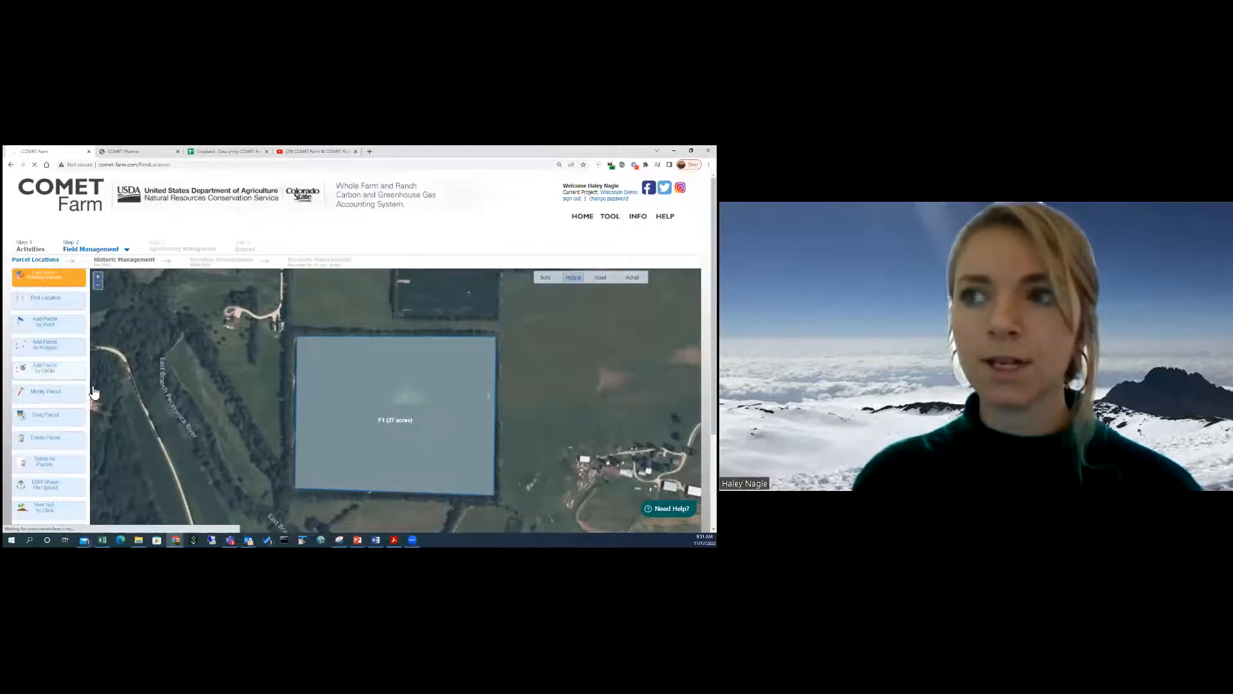
drag(595, 371, 544, 392)
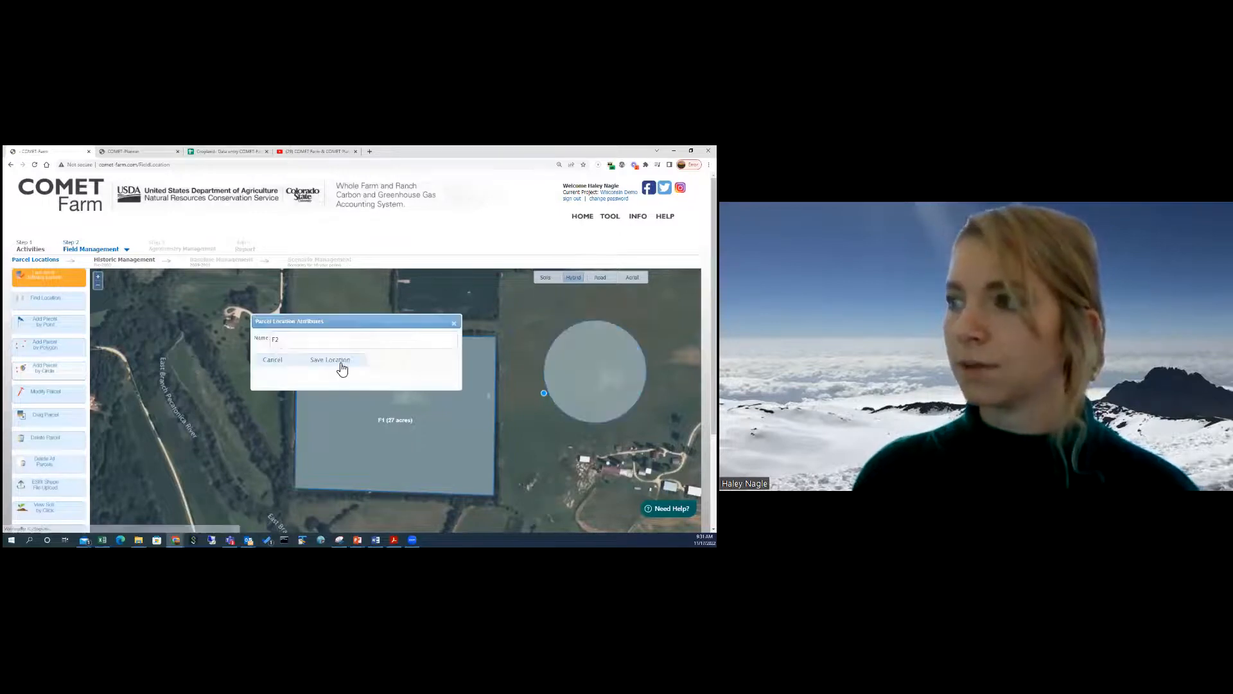
click(272, 361)
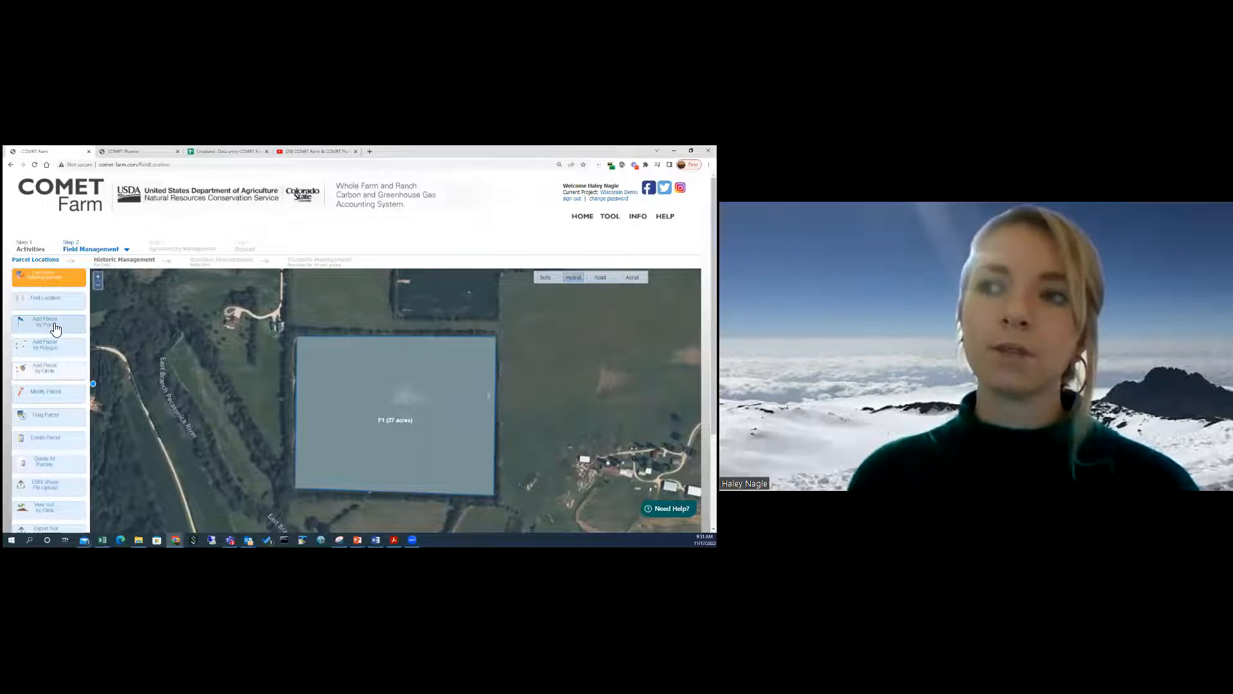
Try out a point parcel in the field east of F1 and cancel it at the name and area entry
click(56, 328)
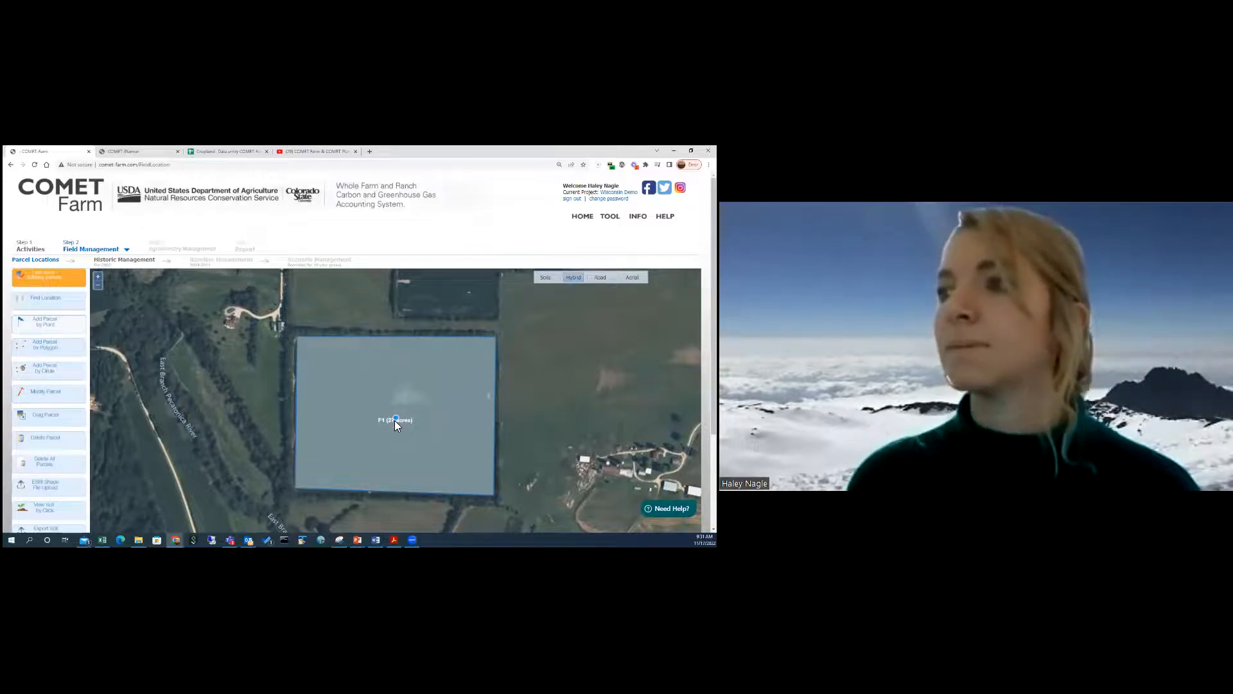
click(564, 379)
double_click(325, 360)
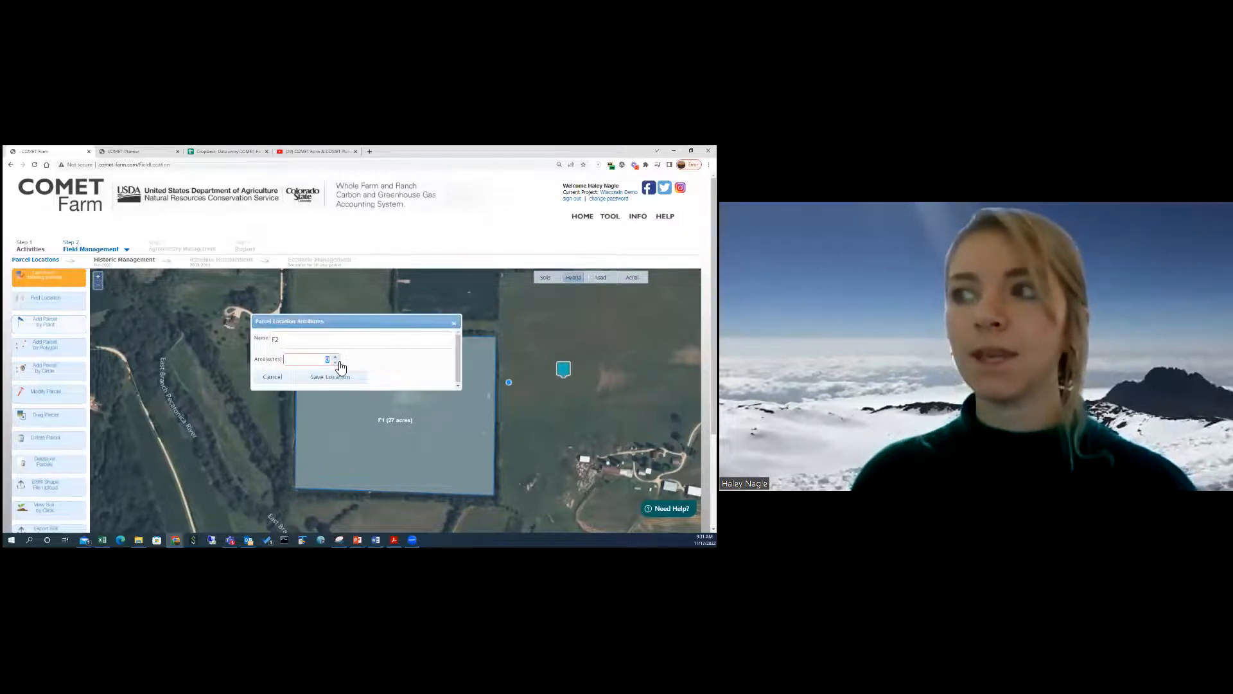
click(273, 378)
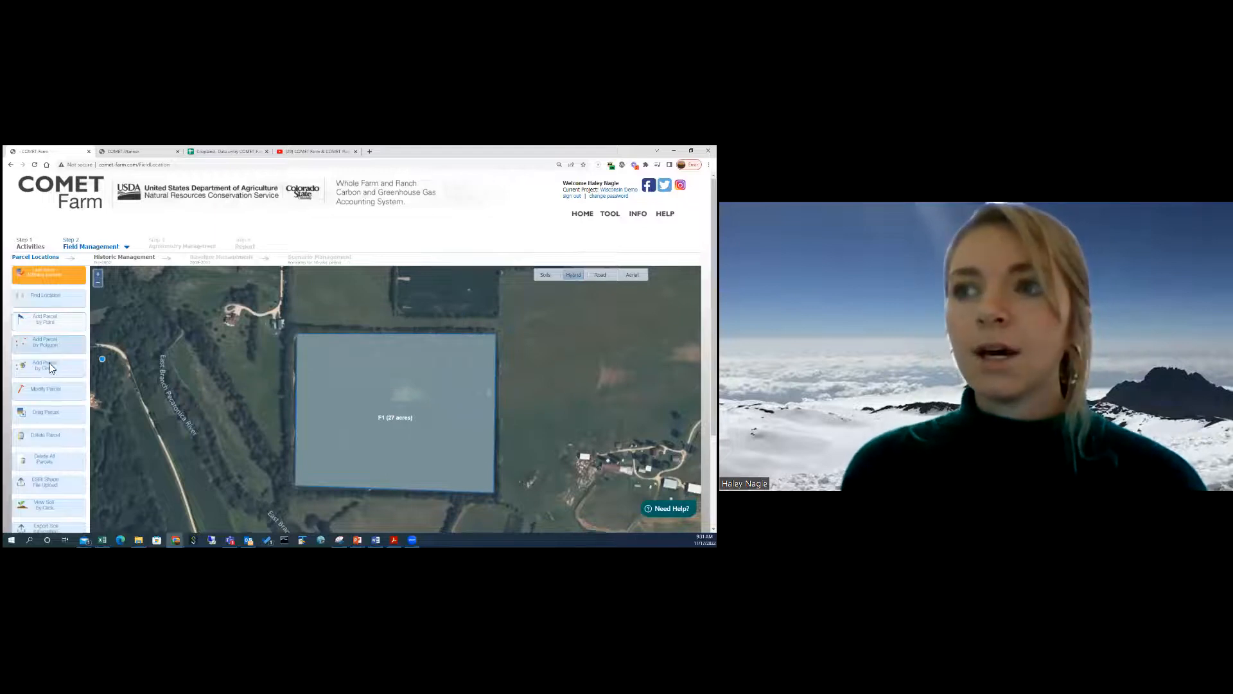
Look over the COMET-Tools support options and suggested articles, and close them again
scroll(49, 362, down, 2)
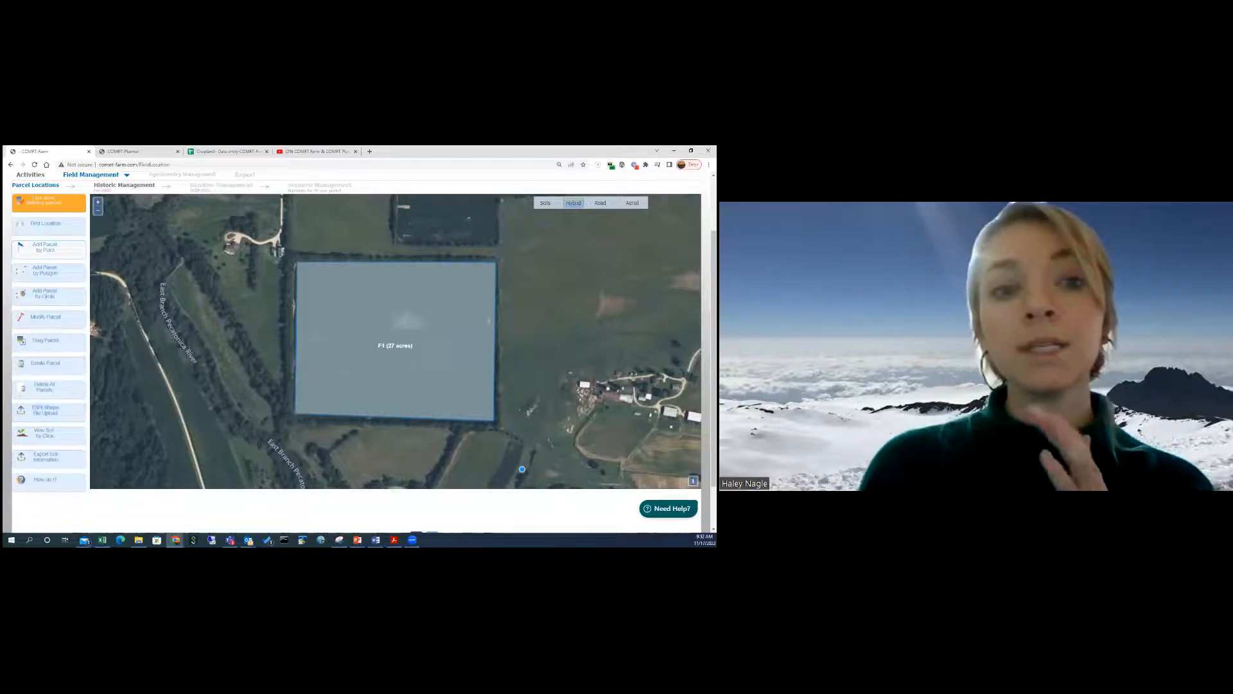
click(668, 508)
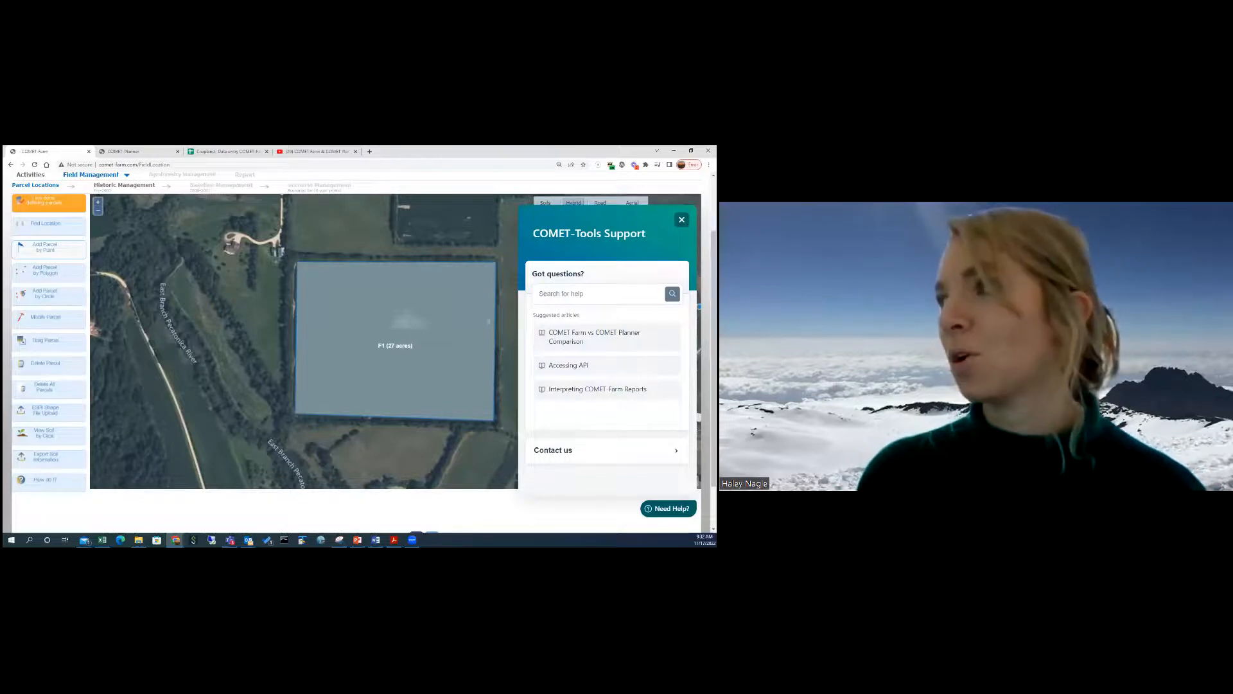
click(681, 218)
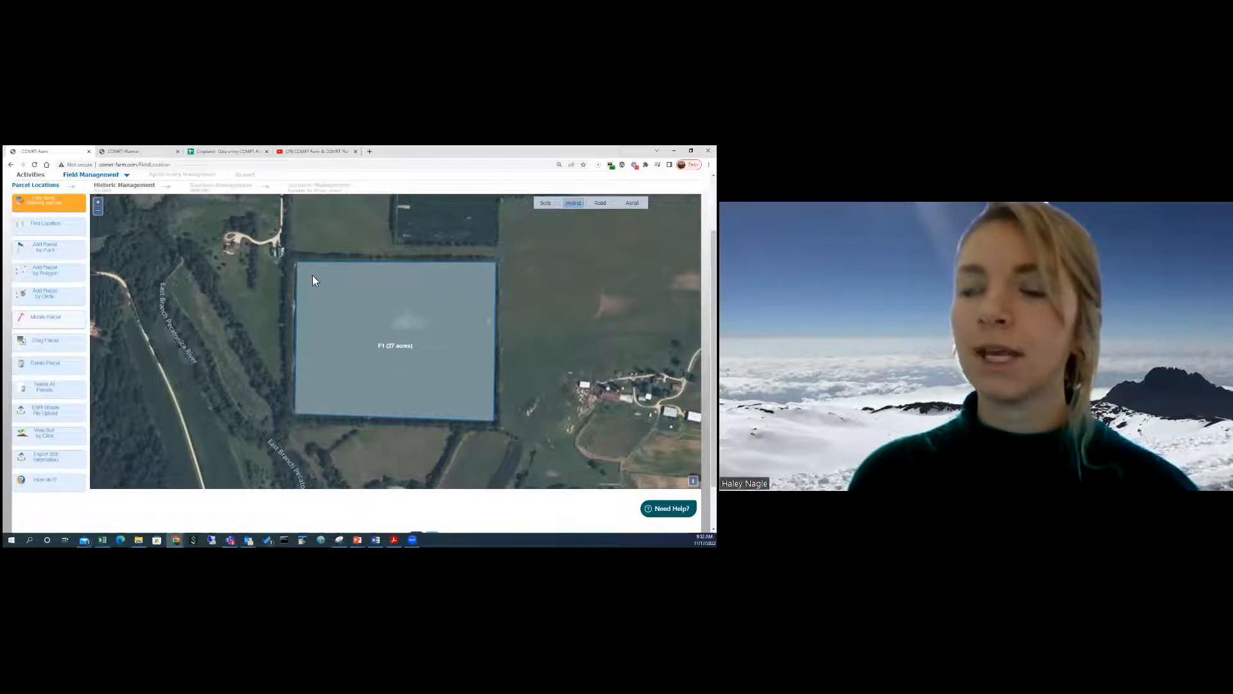
Start deleting parcel F1 and cancel the deletion instead of confirming it
click(57, 364)
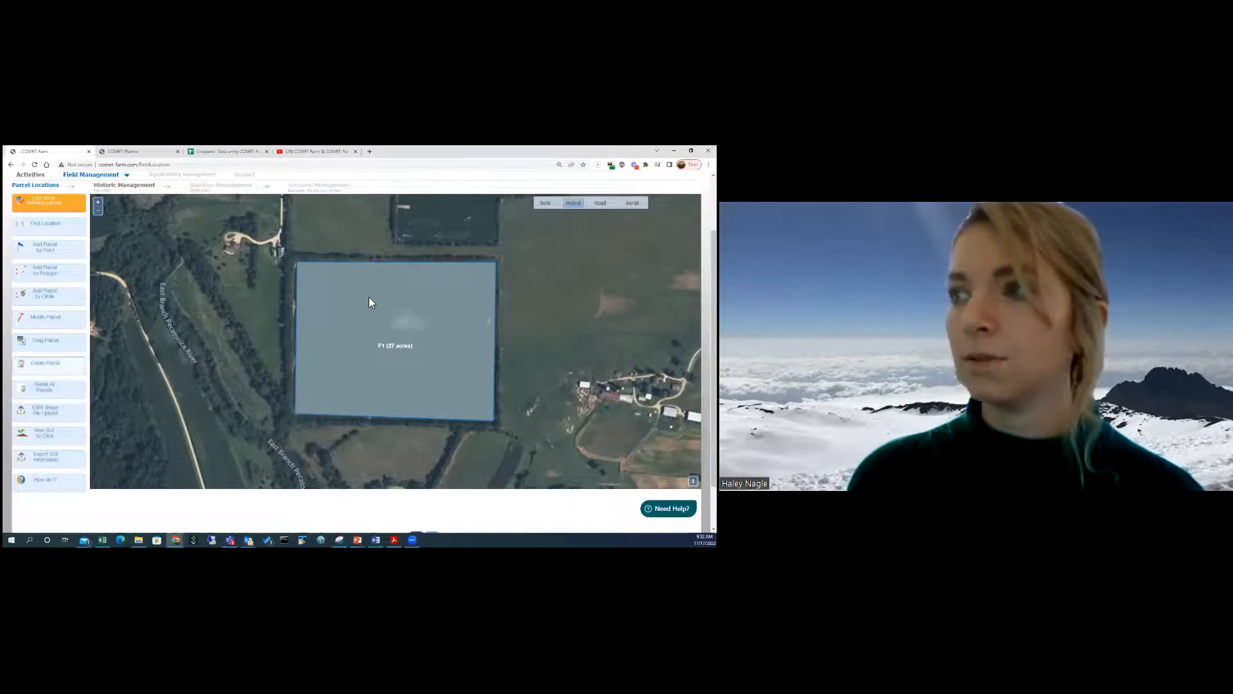
click(369, 297)
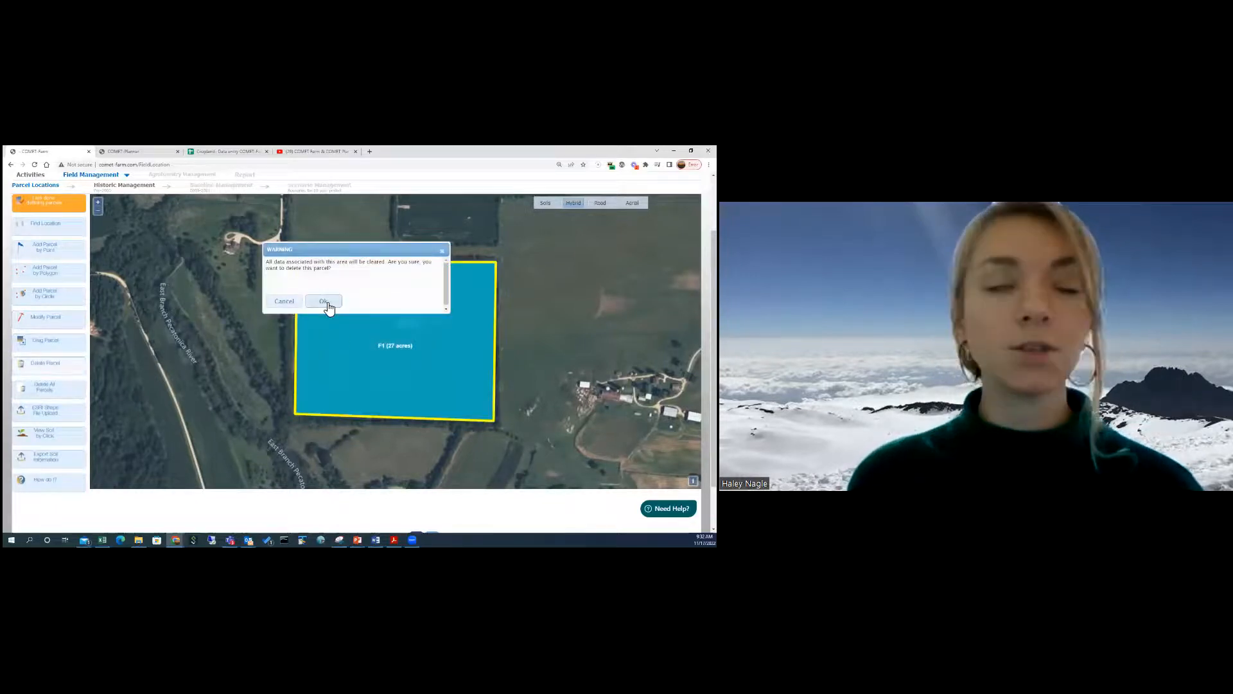
click(284, 301)
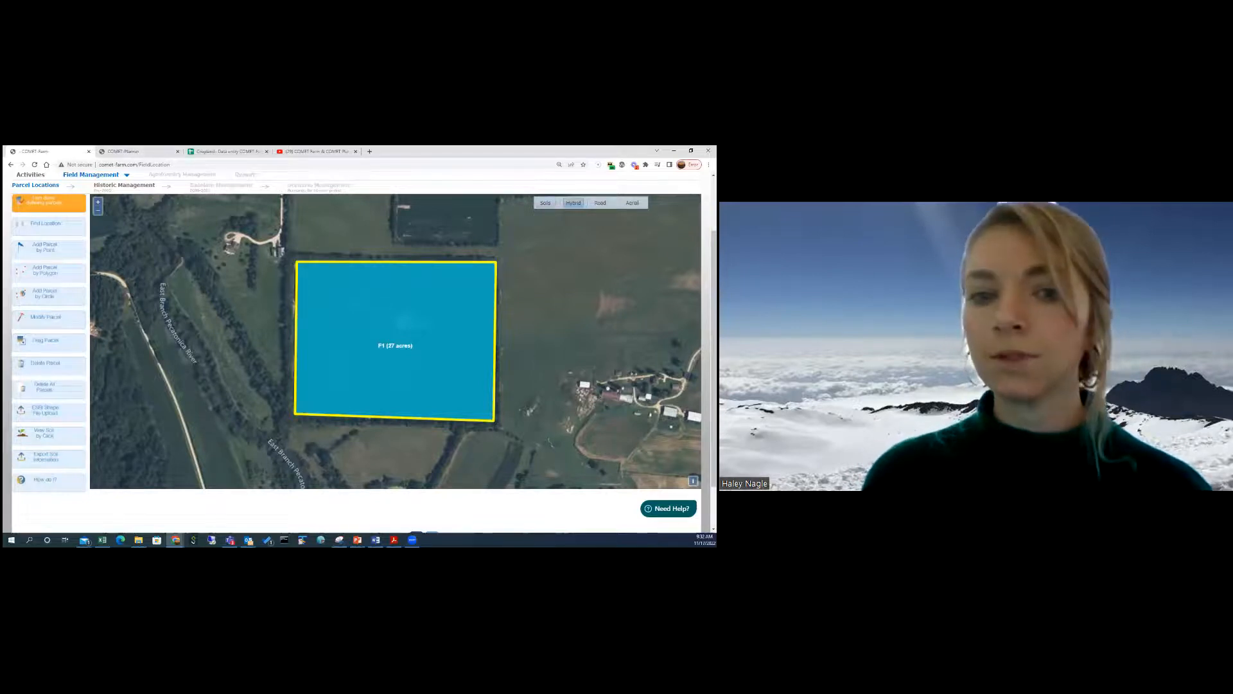
Show the soils layer on the map and inspect the soil information for a location inside parcel F1
click(546, 203)
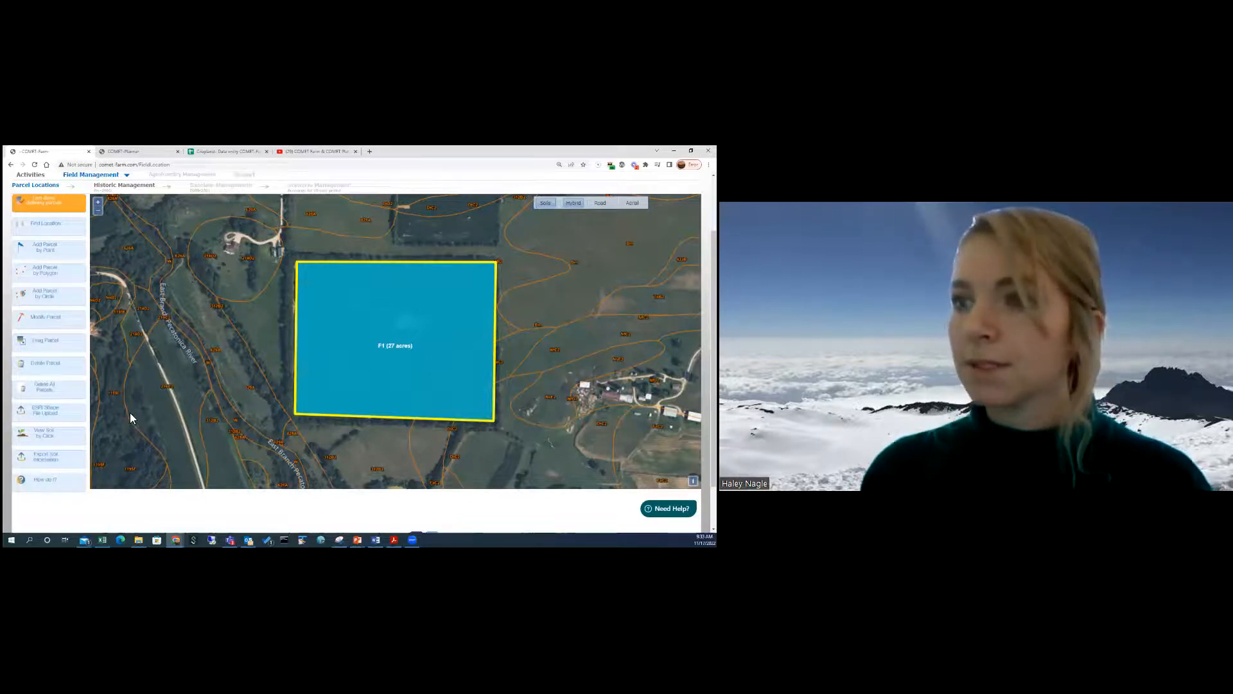
click(48, 438)
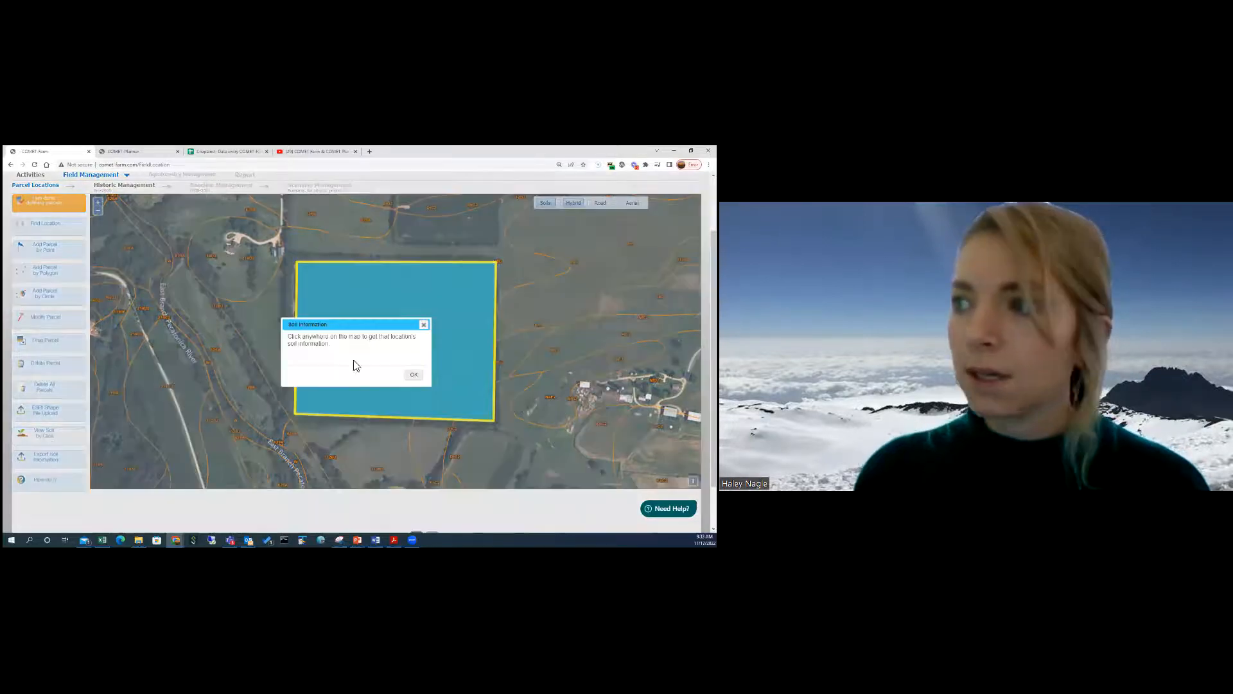
click(413, 374)
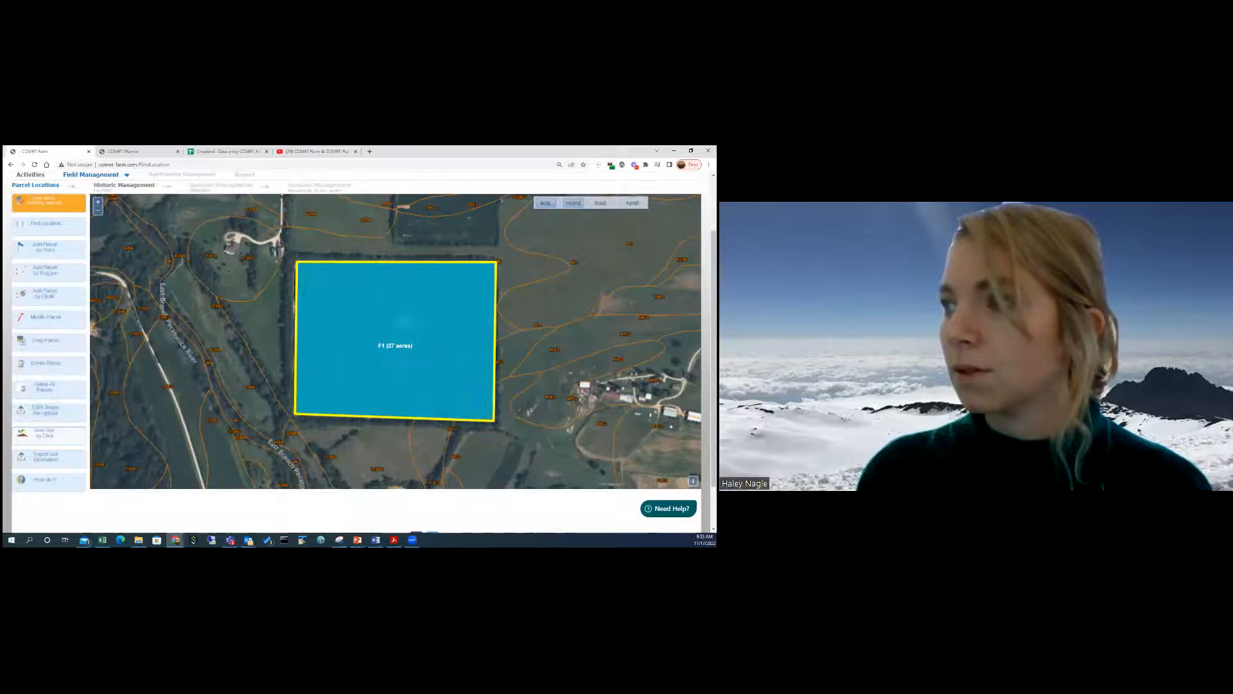
click(403, 321)
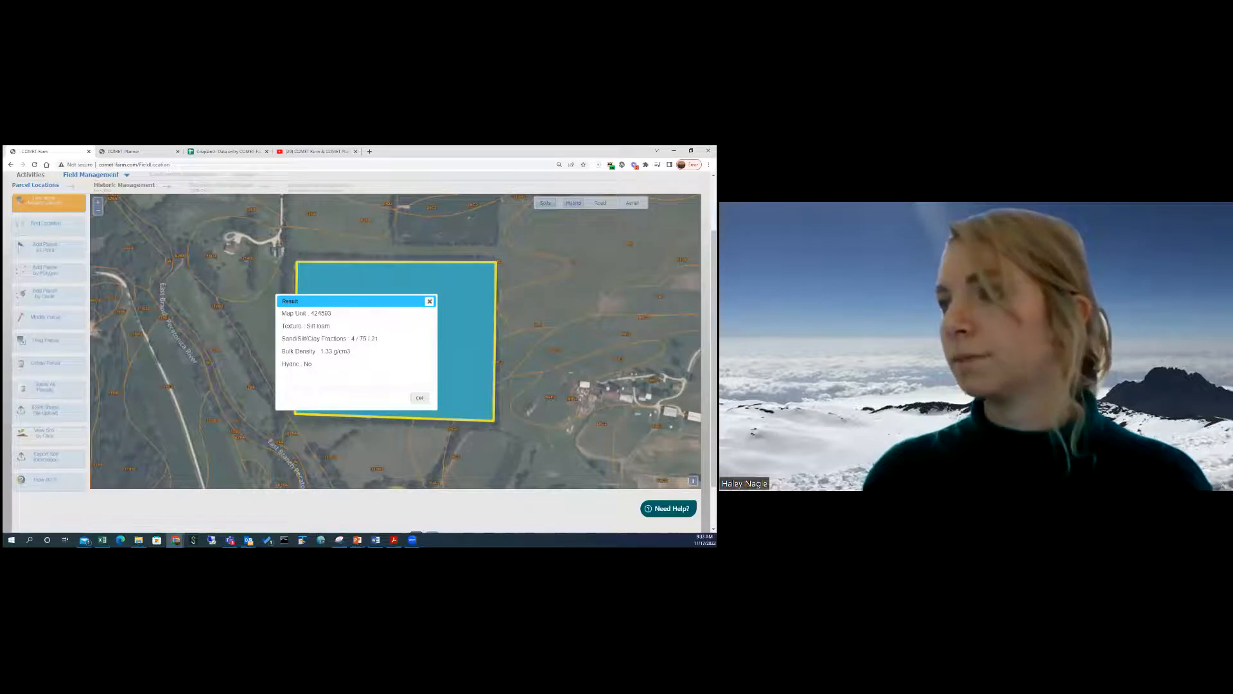
click(430, 301)
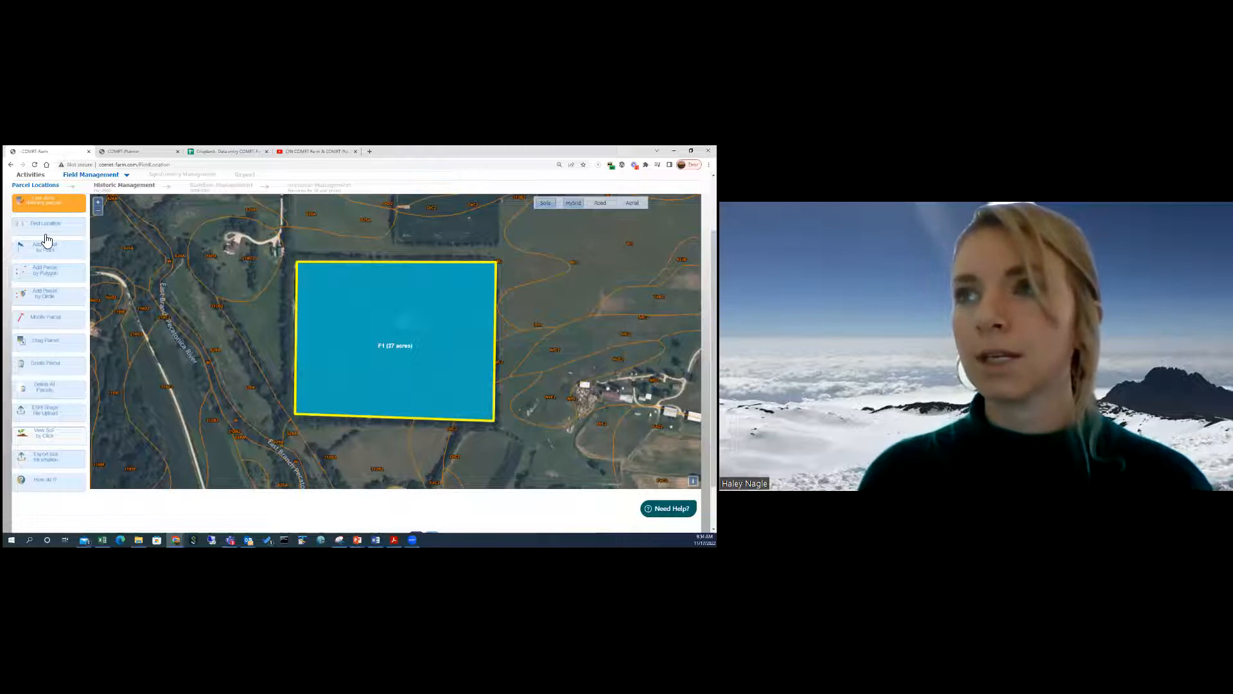
Finish defining parcels and proceed to the historic management questions for parcel F1
scroll(43, 241, up, 1)
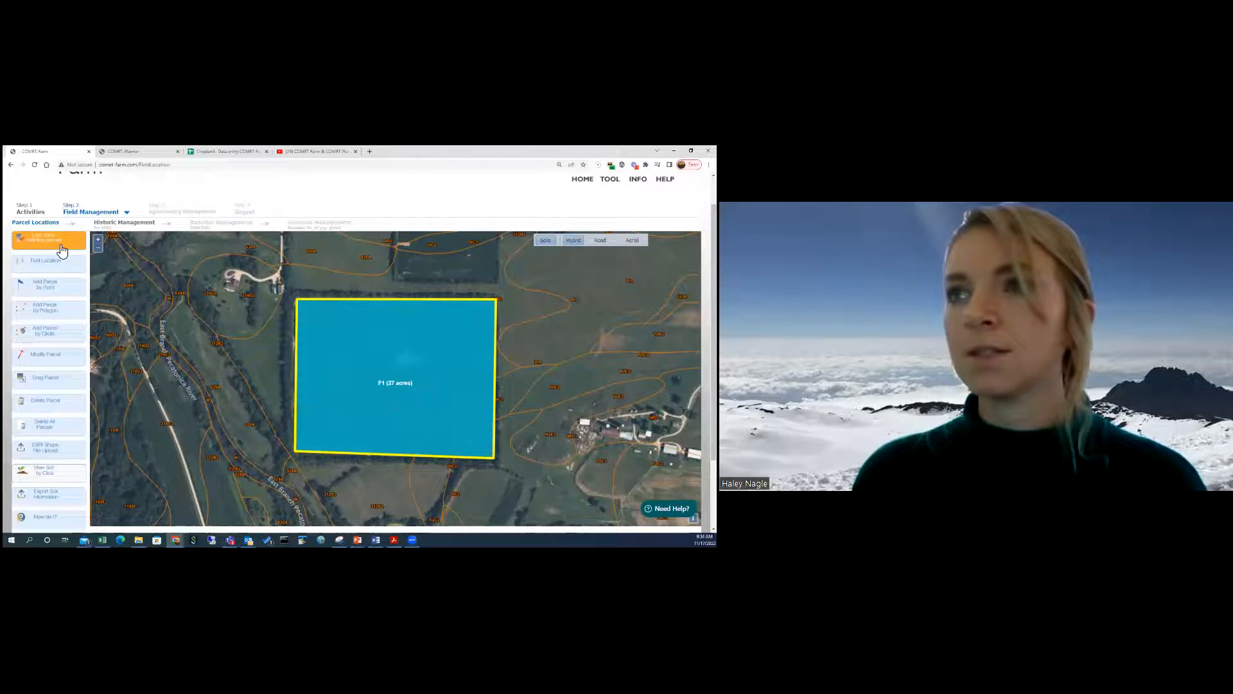
click(55, 248)
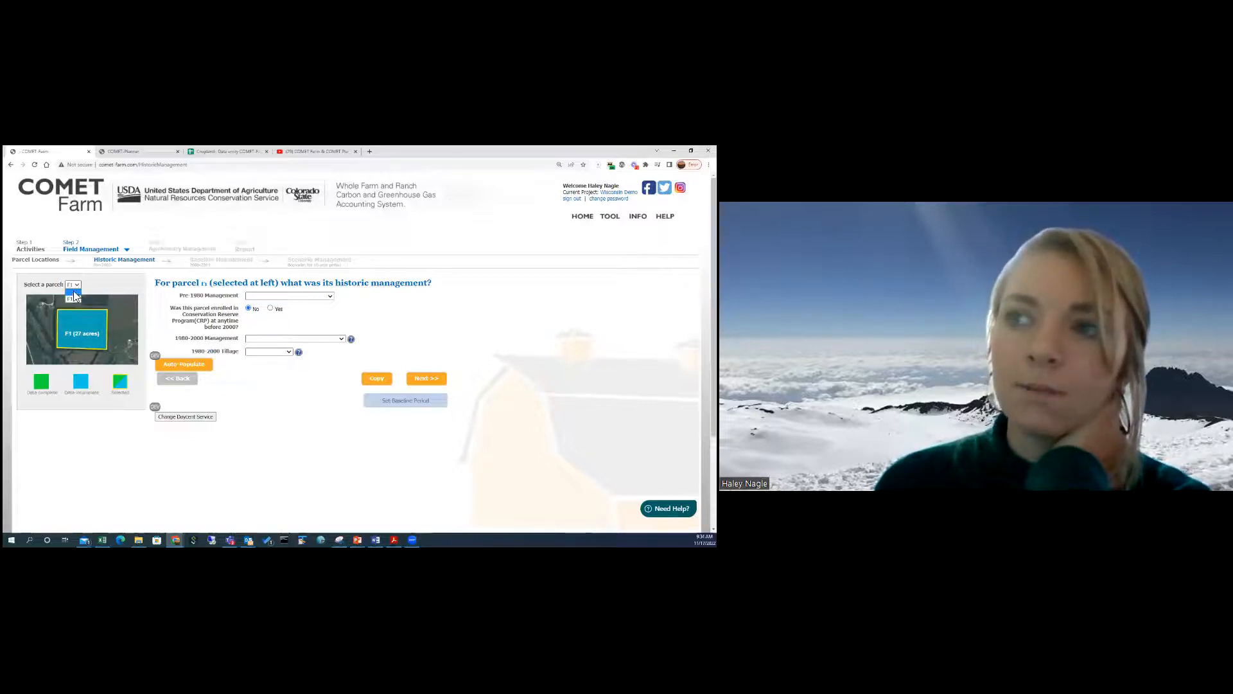
drag(91, 315, 75, 346)
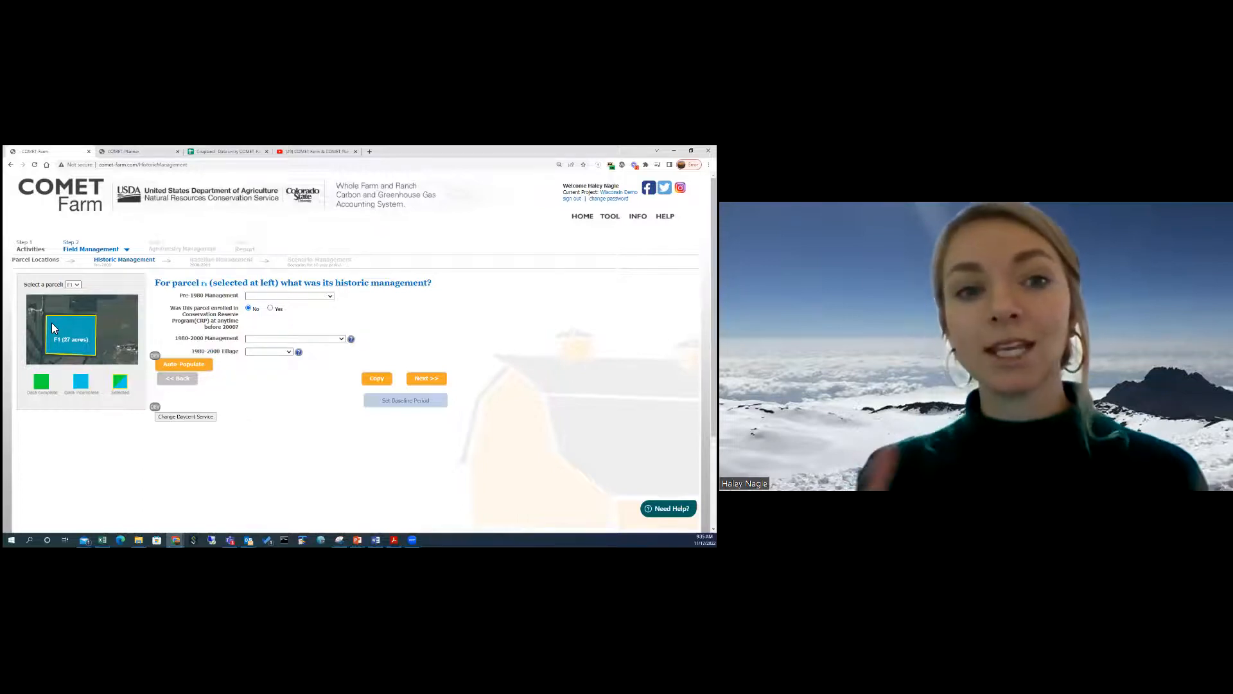
Set F1's historic management to Lowland Non-Irrigated (Pre 1980s), Non-Irrigated: Annual Crops in Rotation and Intensive Tillage, and reselect the parcel
click(323, 297)
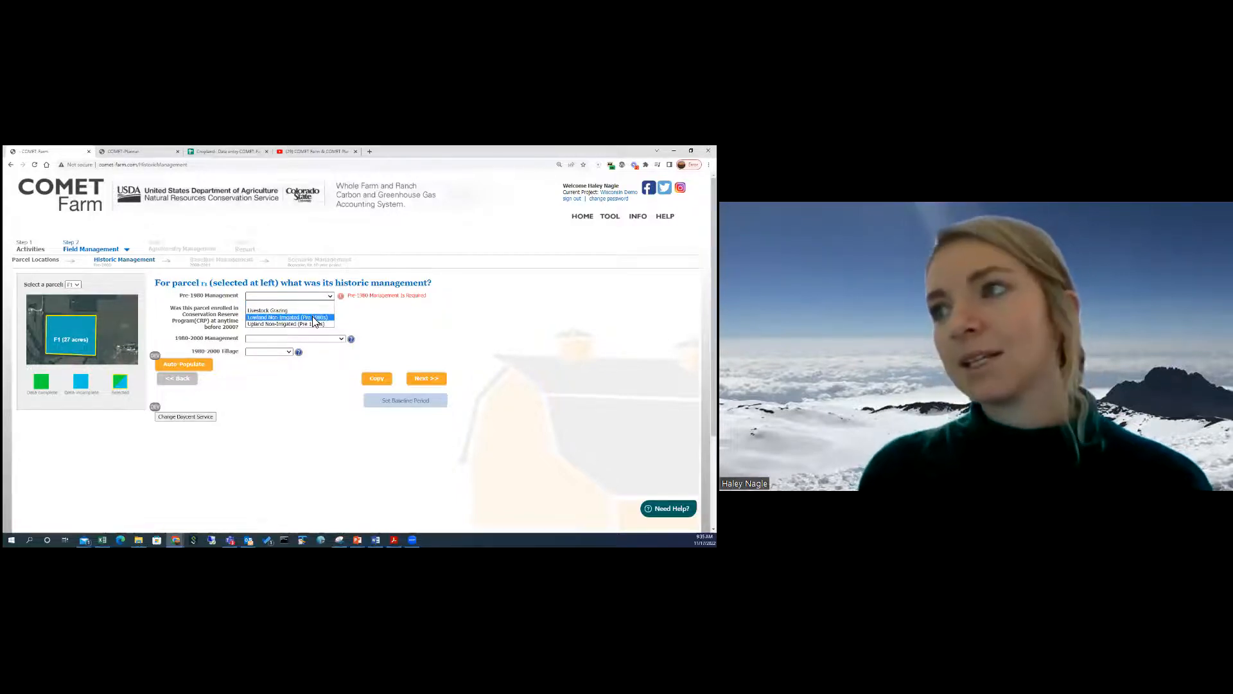
click(312, 318)
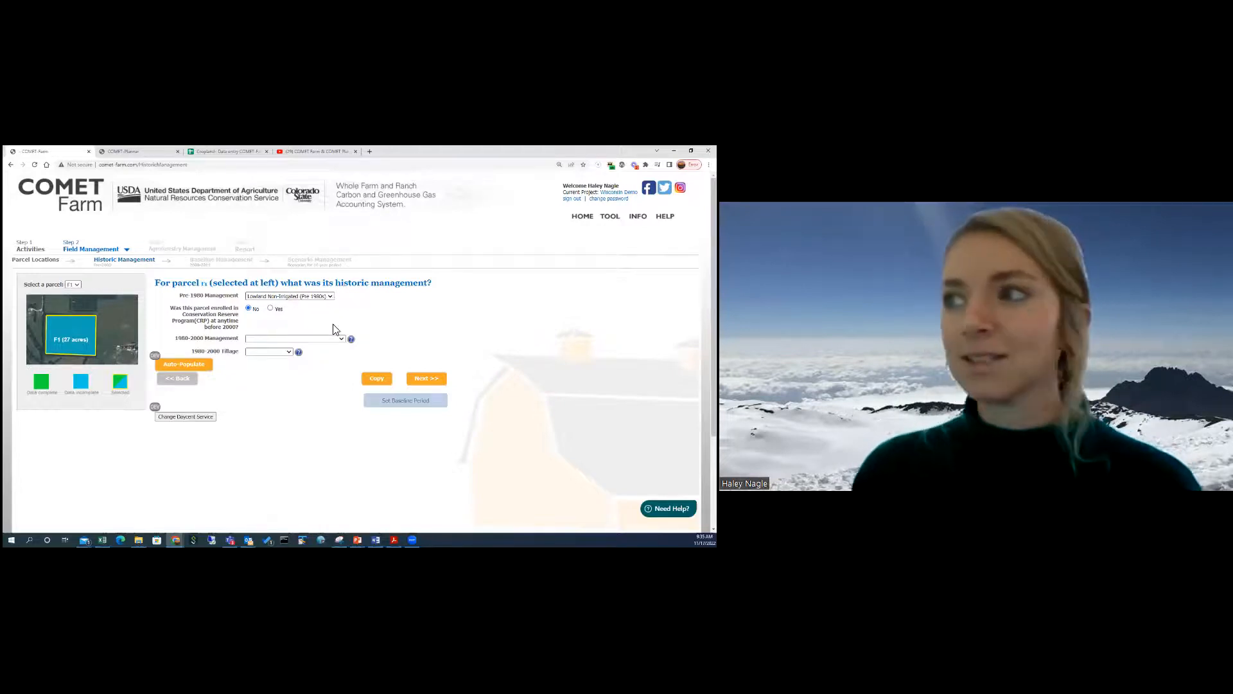
click(314, 340)
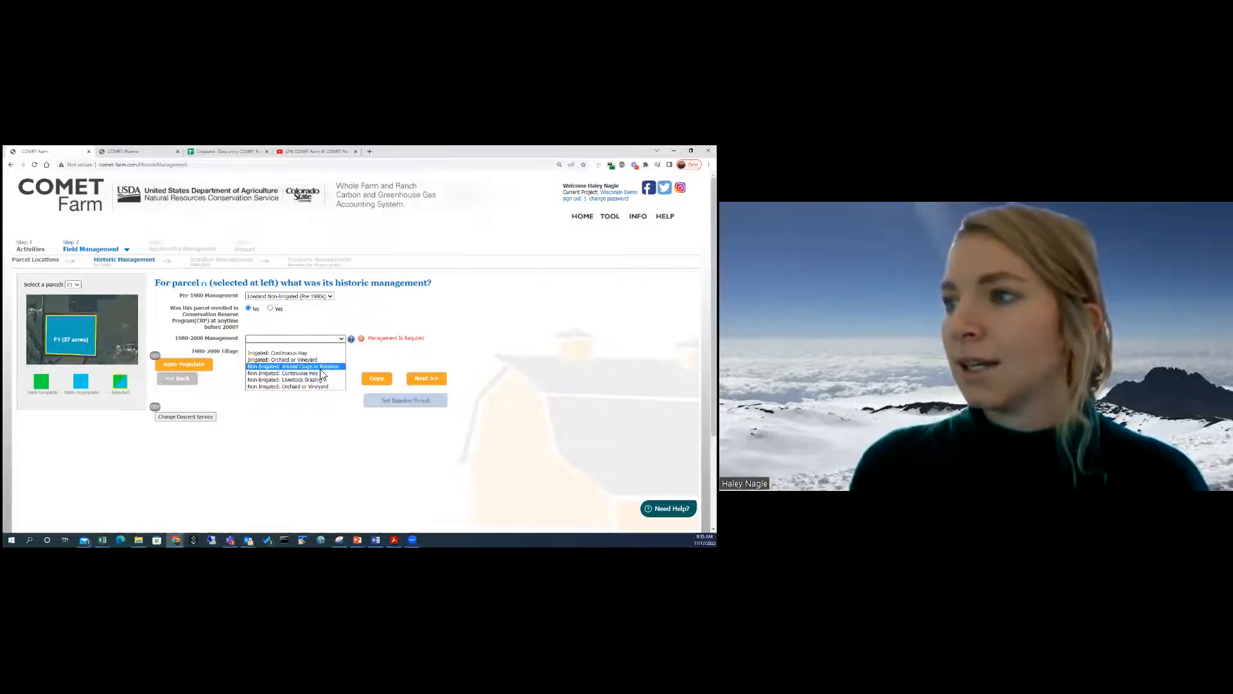
click(319, 367)
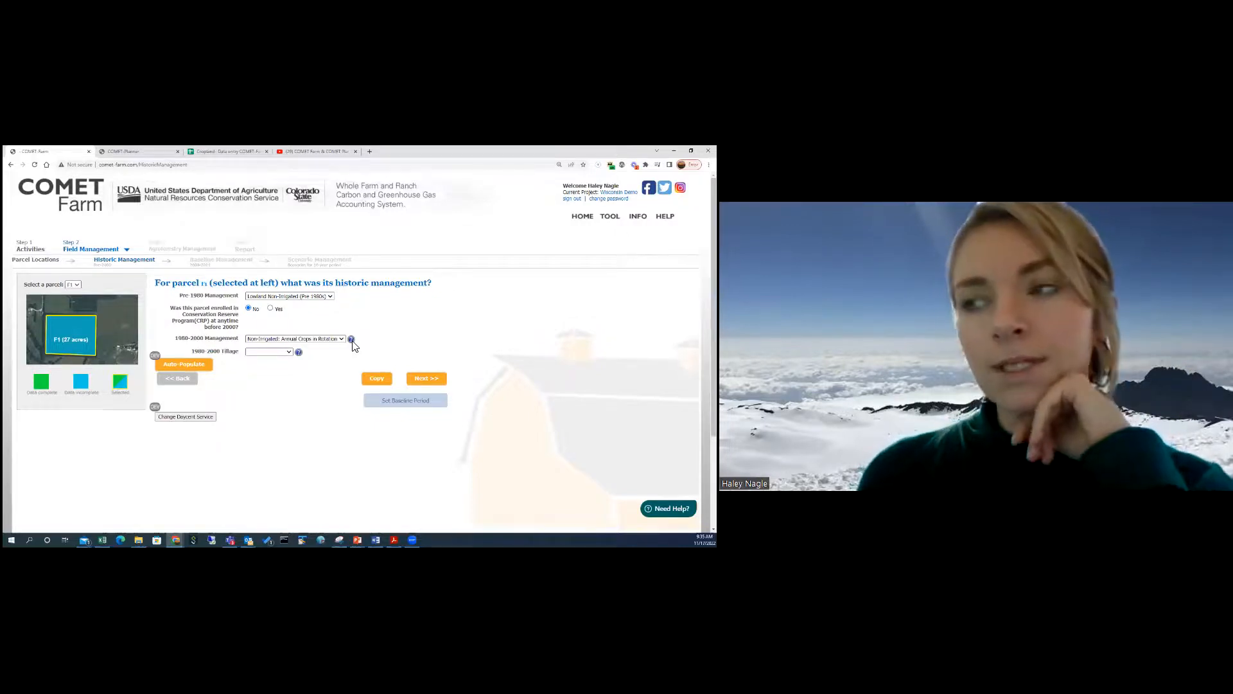
click(281, 353)
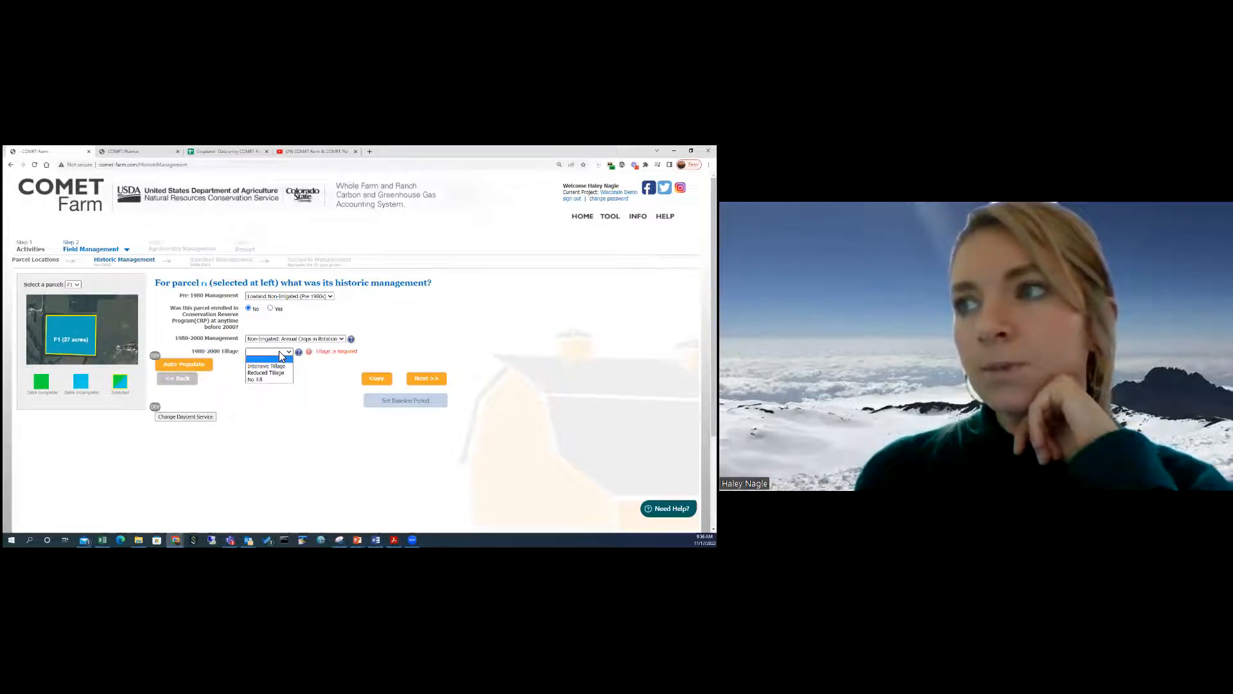
click(282, 367)
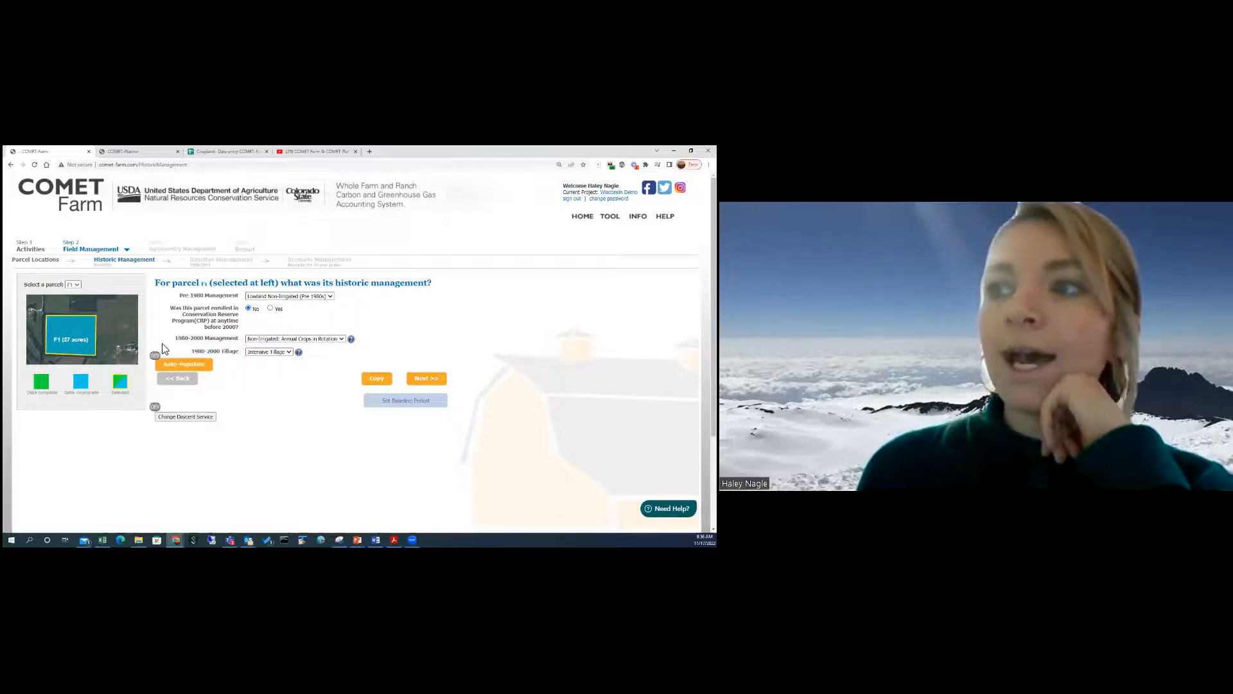
drag(79, 326, 88, 322)
click(87, 321)
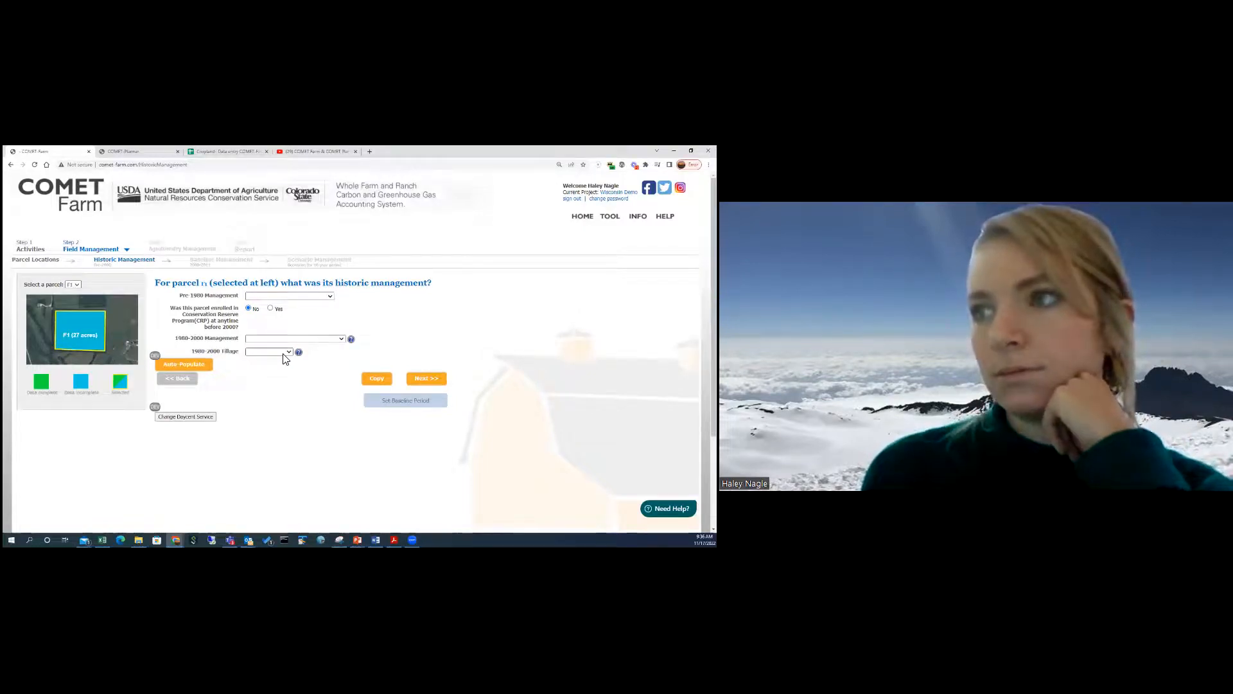
Fill in F1's history: Lowland Non-Irrigated (Pre 1980s), 1980-2000 management Non-Irrigated: Annual Crops in Rotation, and 1980-2000 tillage Intensive Tillage
click(303, 296)
click(299, 319)
click(307, 340)
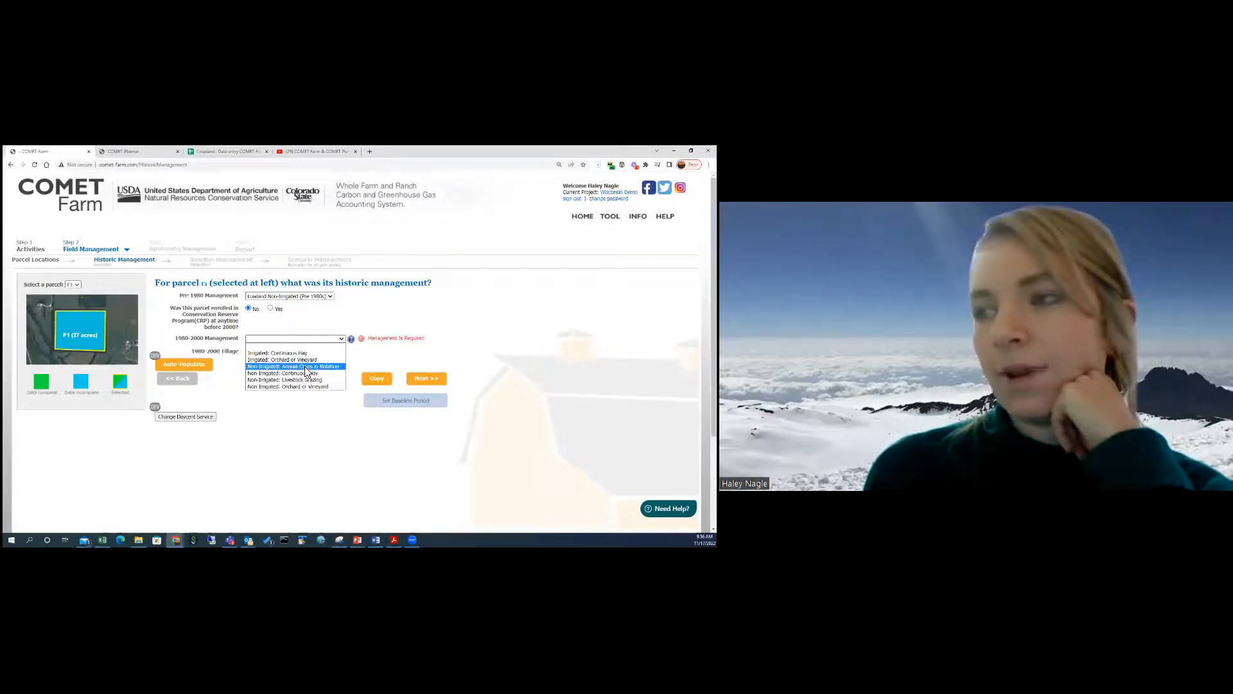
click(307, 367)
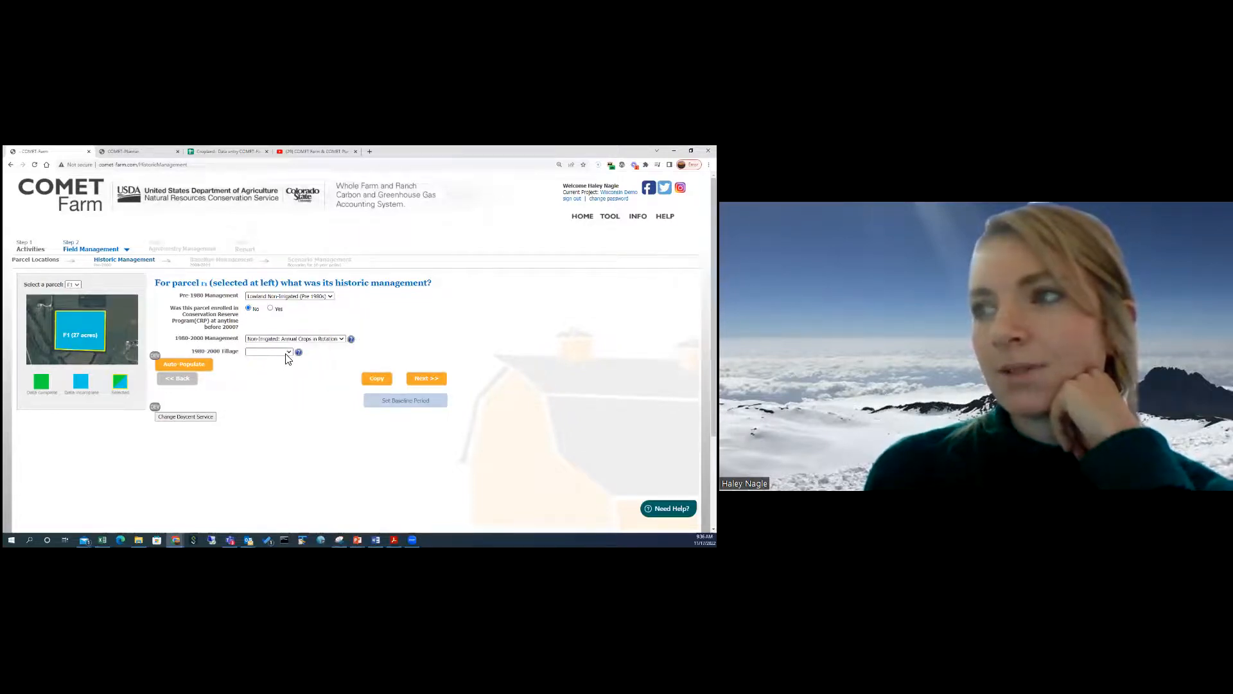
click(286, 353)
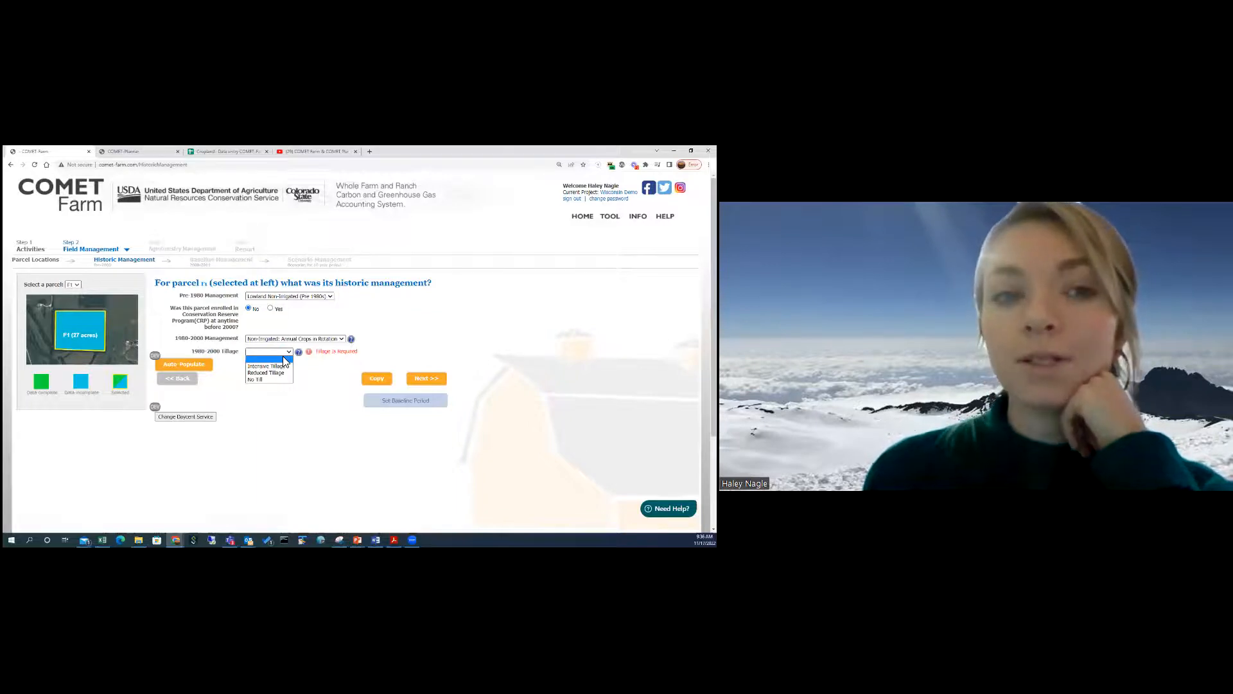
click(281, 365)
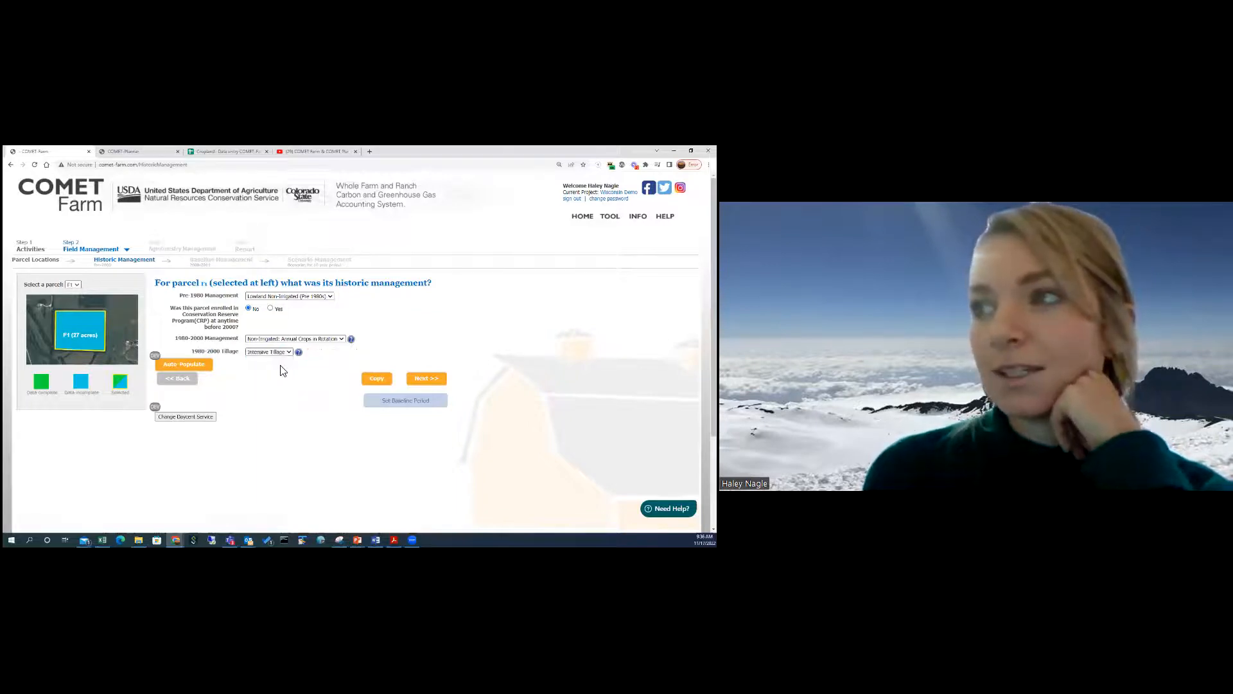
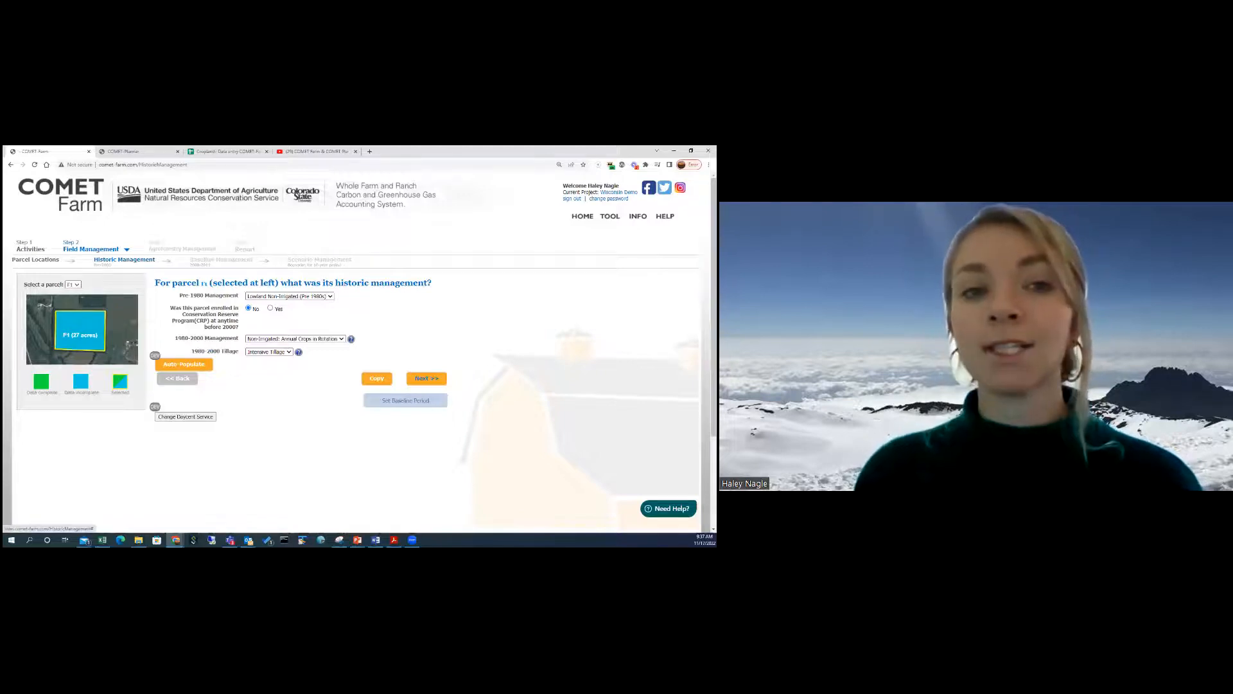
Continue to parcel F1's baseline management and decline the offer to create a crop rotation template
click(426, 379)
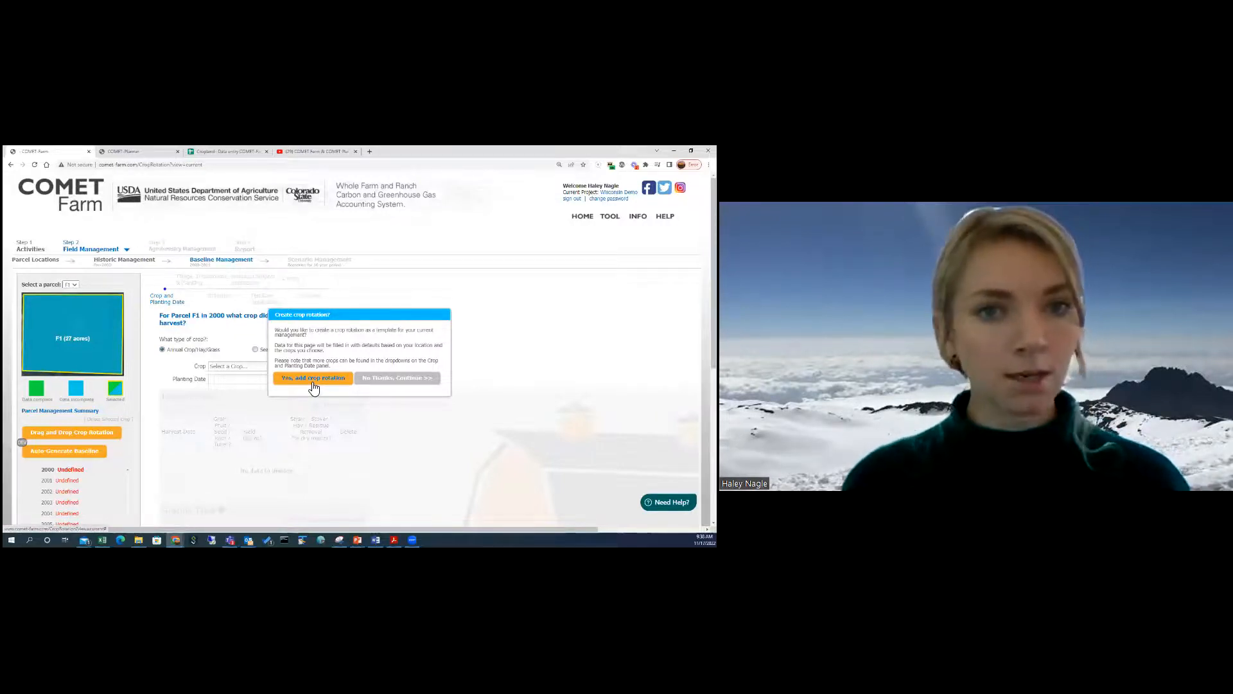
click(385, 382)
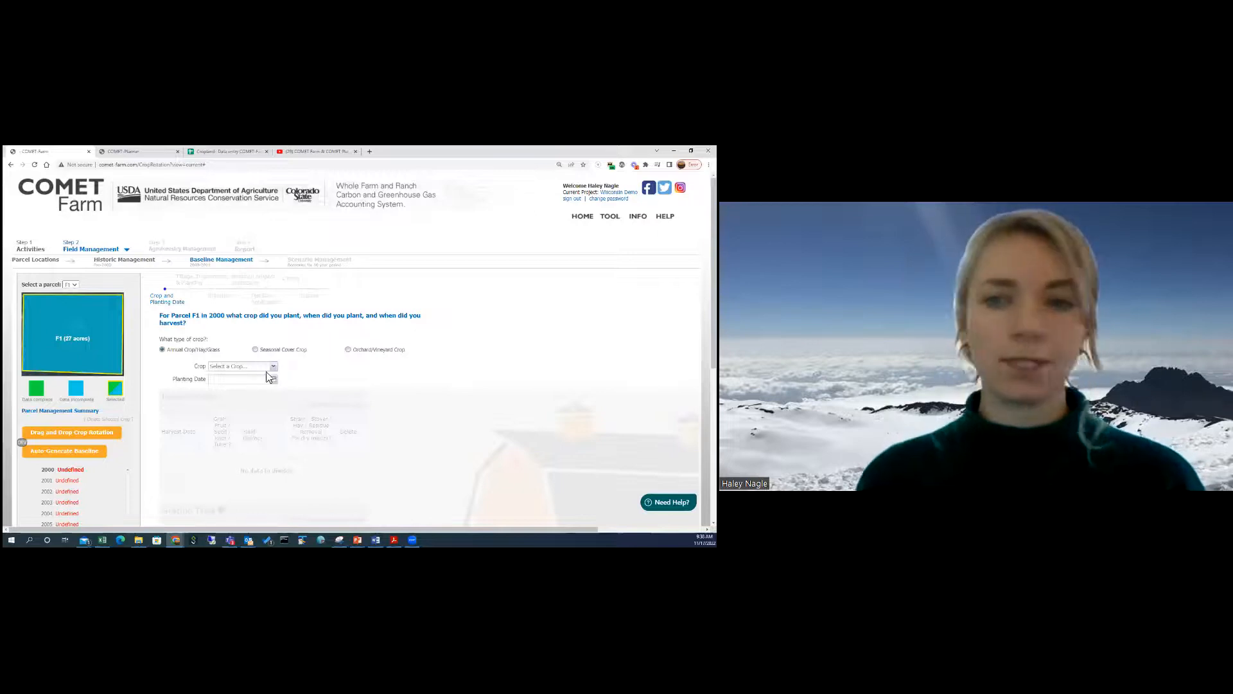
scroll(308, 384, down, 2)
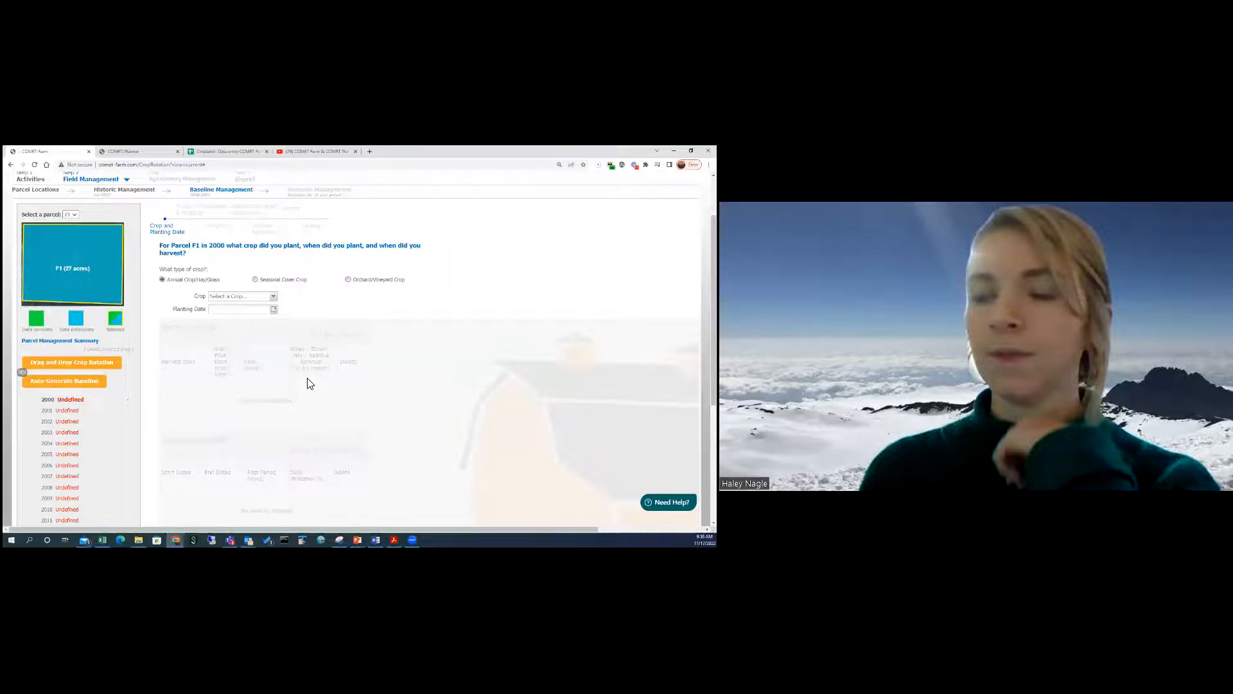
scroll(310, 384, down, 1)
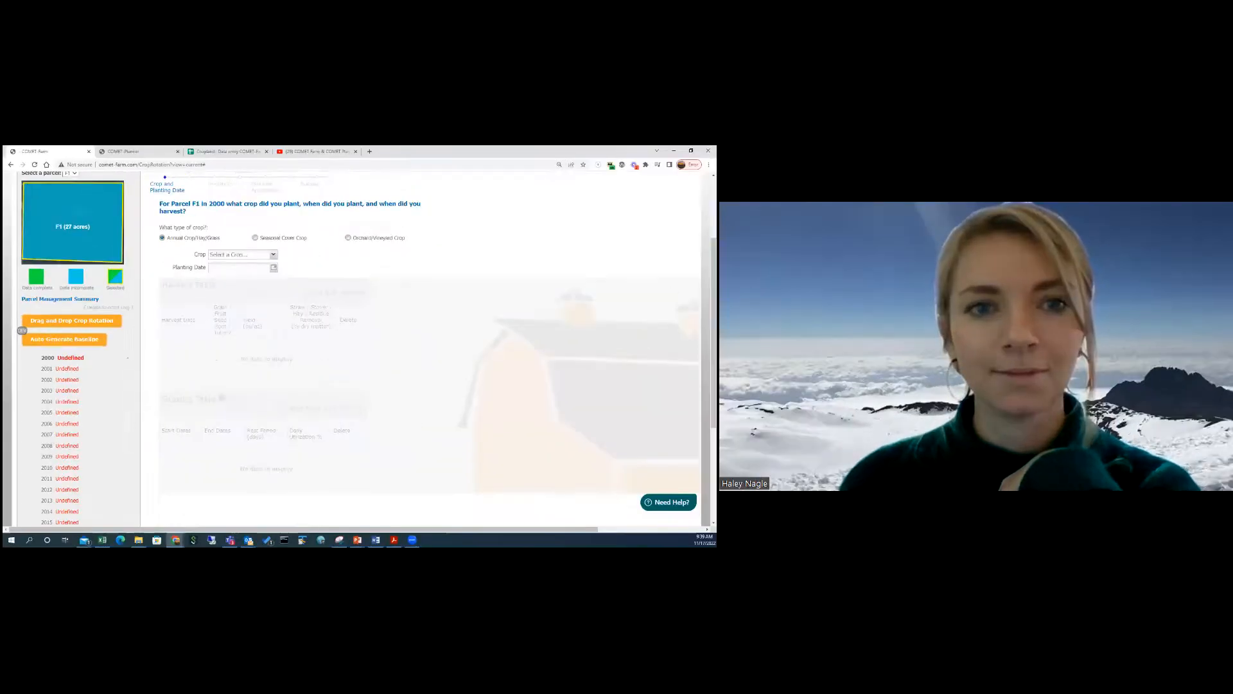
Start a drag-and-drop crop rotation for parcel F1 and add Corn followed by Soybean
click(73, 328)
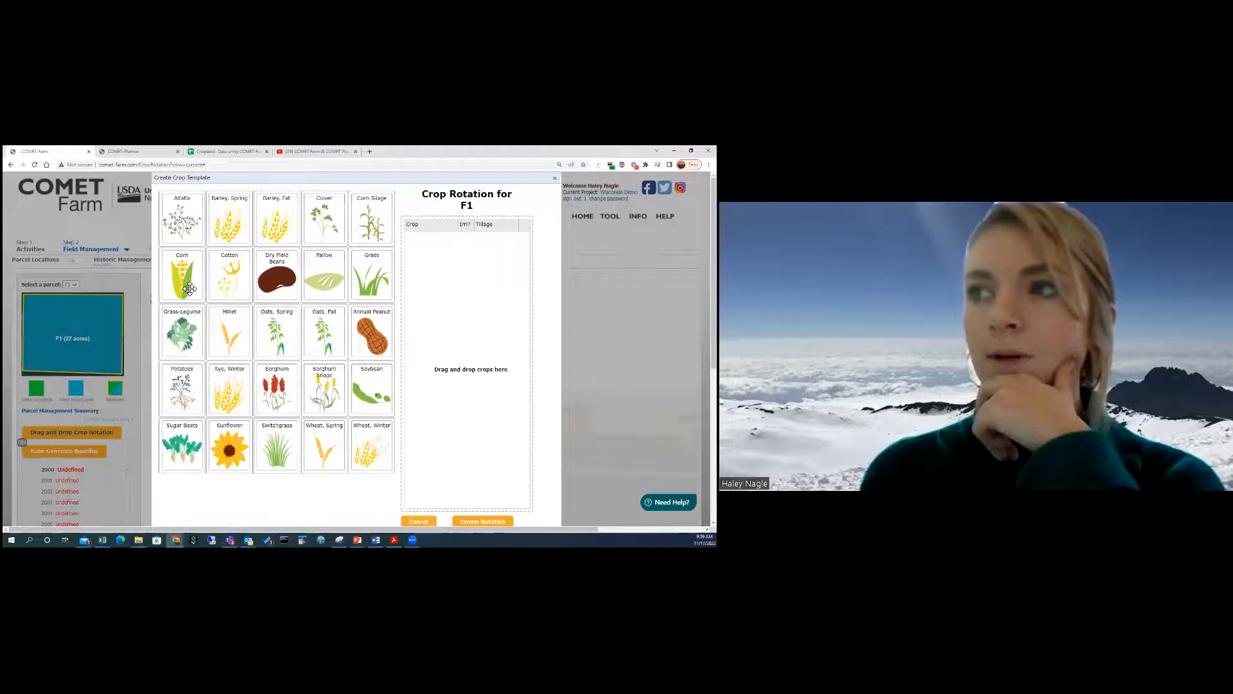
drag(220, 307, 489, 309)
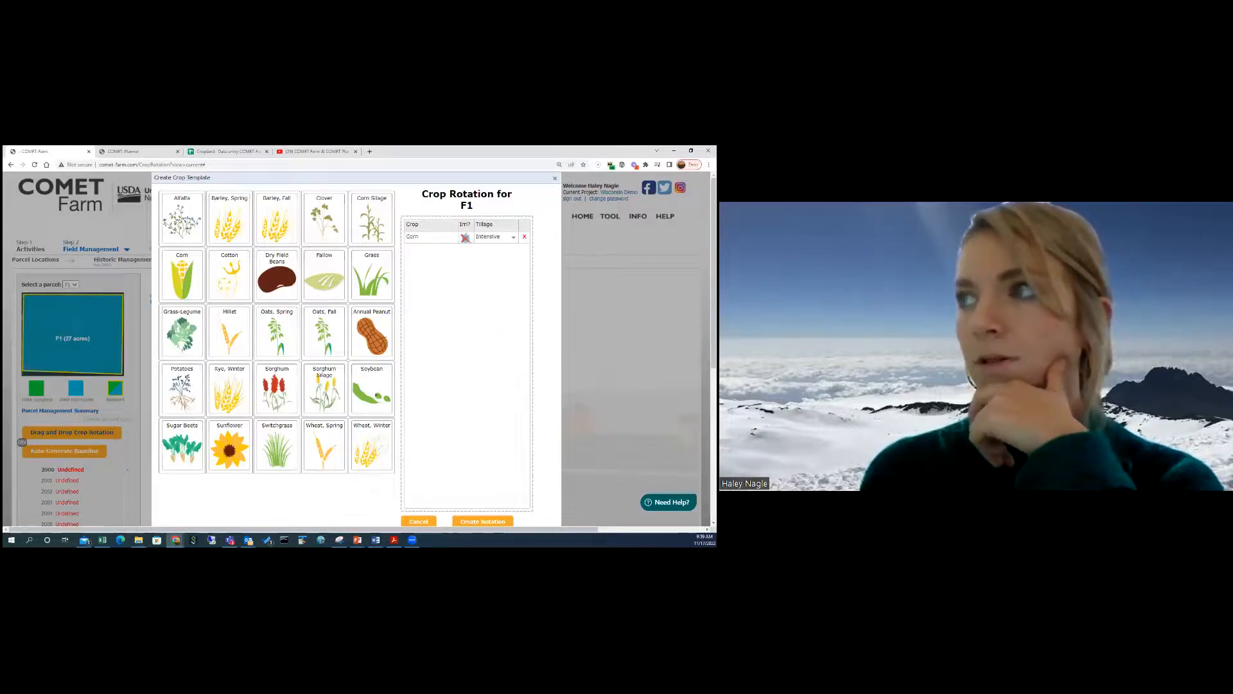
drag(380, 402, 482, 270)
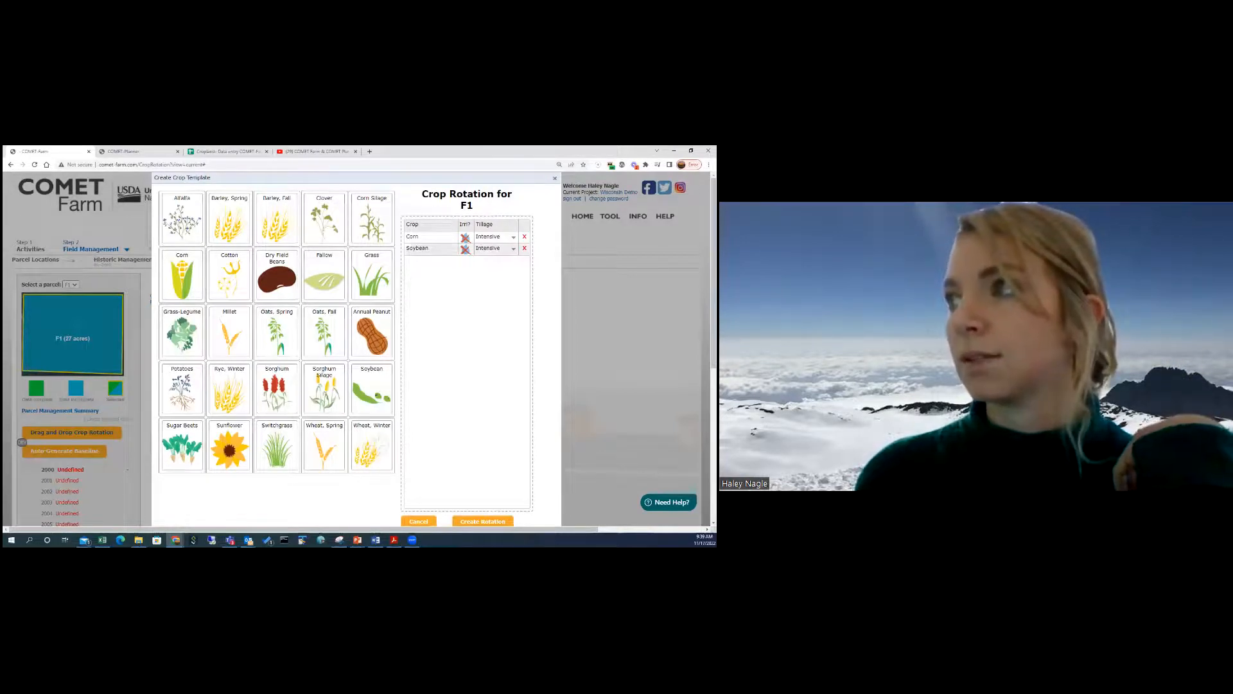
mouse_move(195, 287)
mouse_down()
mouse_move(305, 275)
mouse_move(481, 293)
mouse_move(197, 289)
mouse_up()
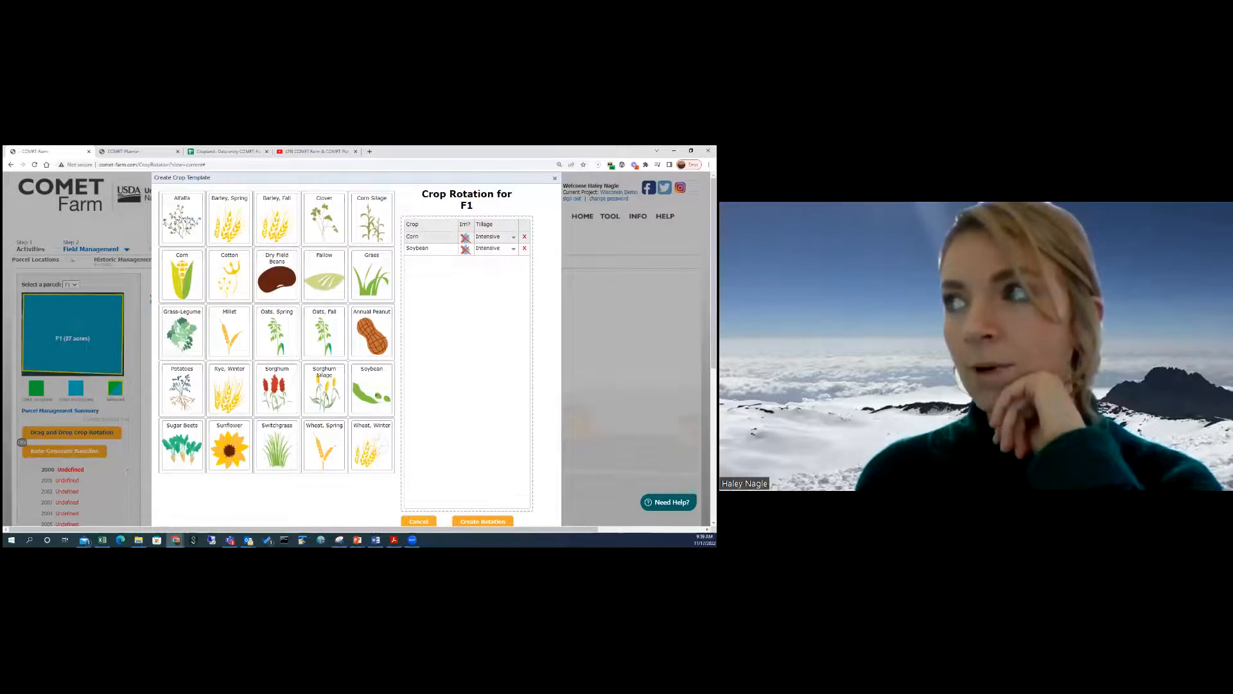
Switch irrigation on and back off for Corn and Soybean, and look through Corn's tillage options while keeping Intensive
click(466, 238)
click(466, 249)
click(466, 238)
click(466, 249)
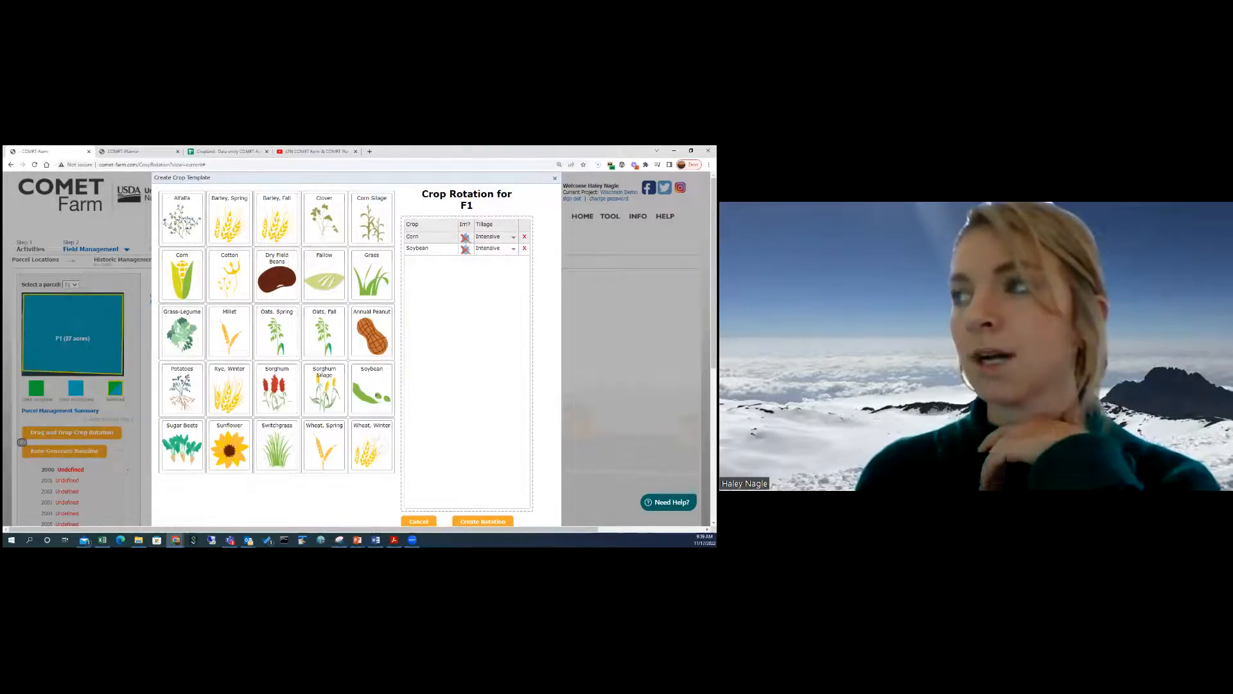
click(495, 238)
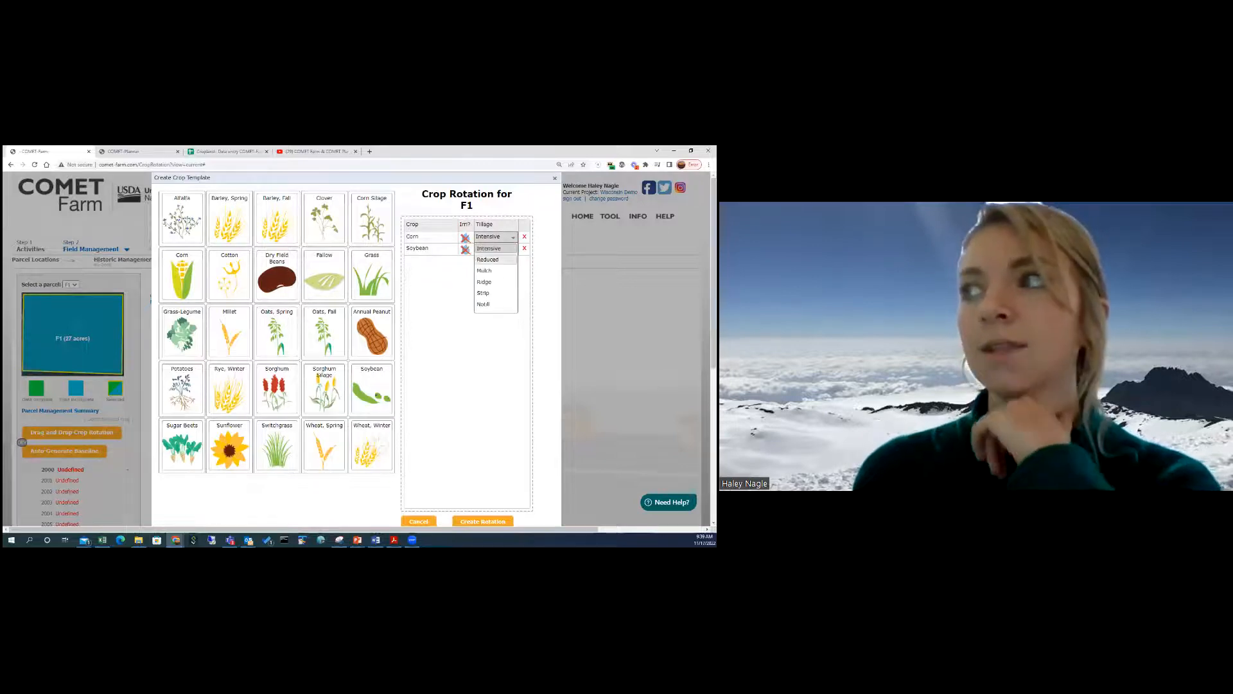
click(495, 237)
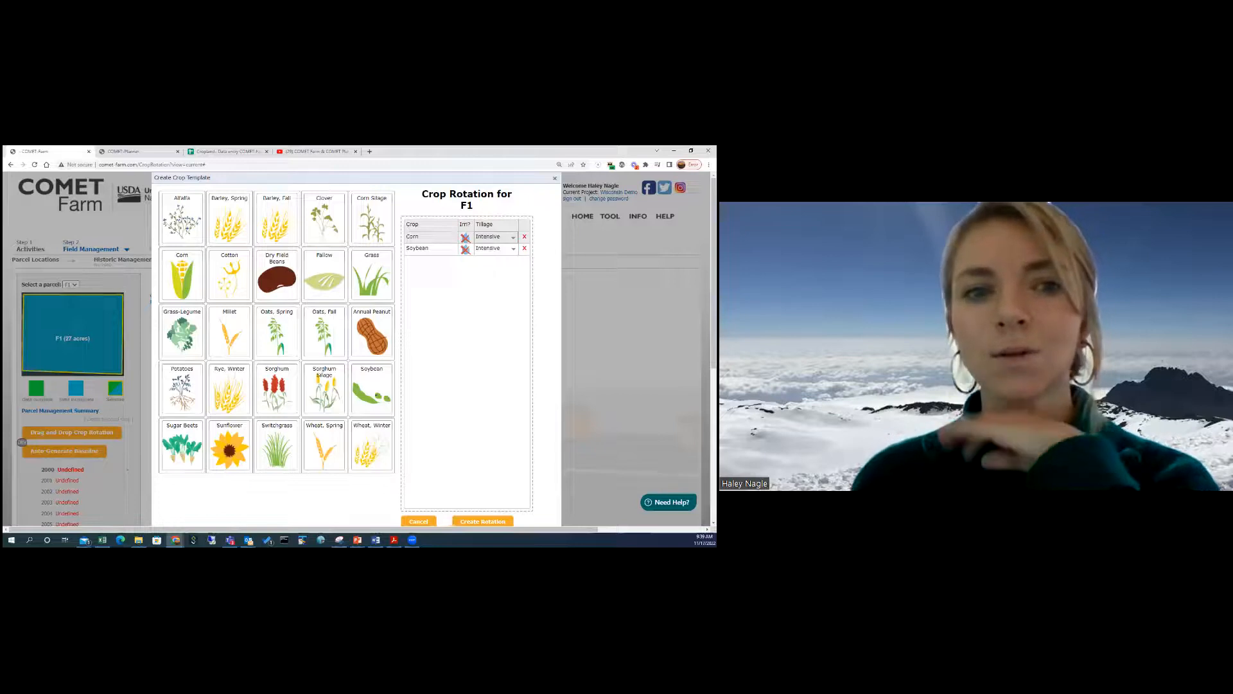
Create the corn and soybean rotation for F1 and review the crop years filled in from 2000 onward
scroll(483, 485, down, 1)
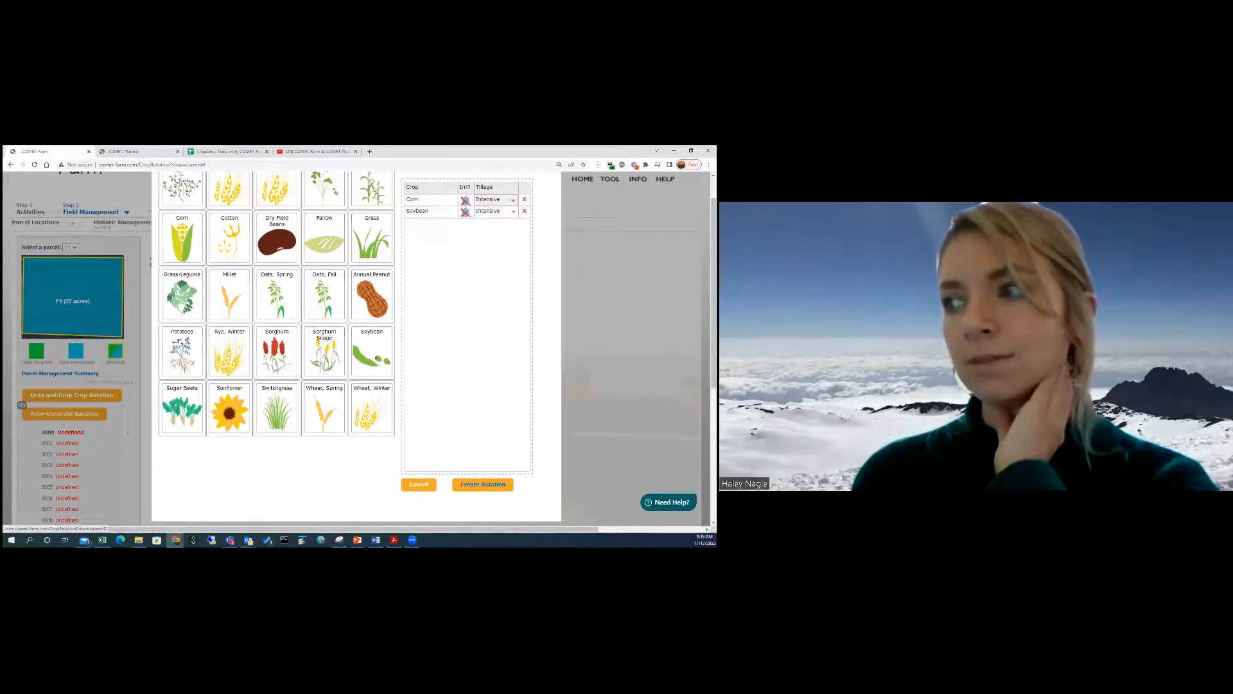
click(483, 484)
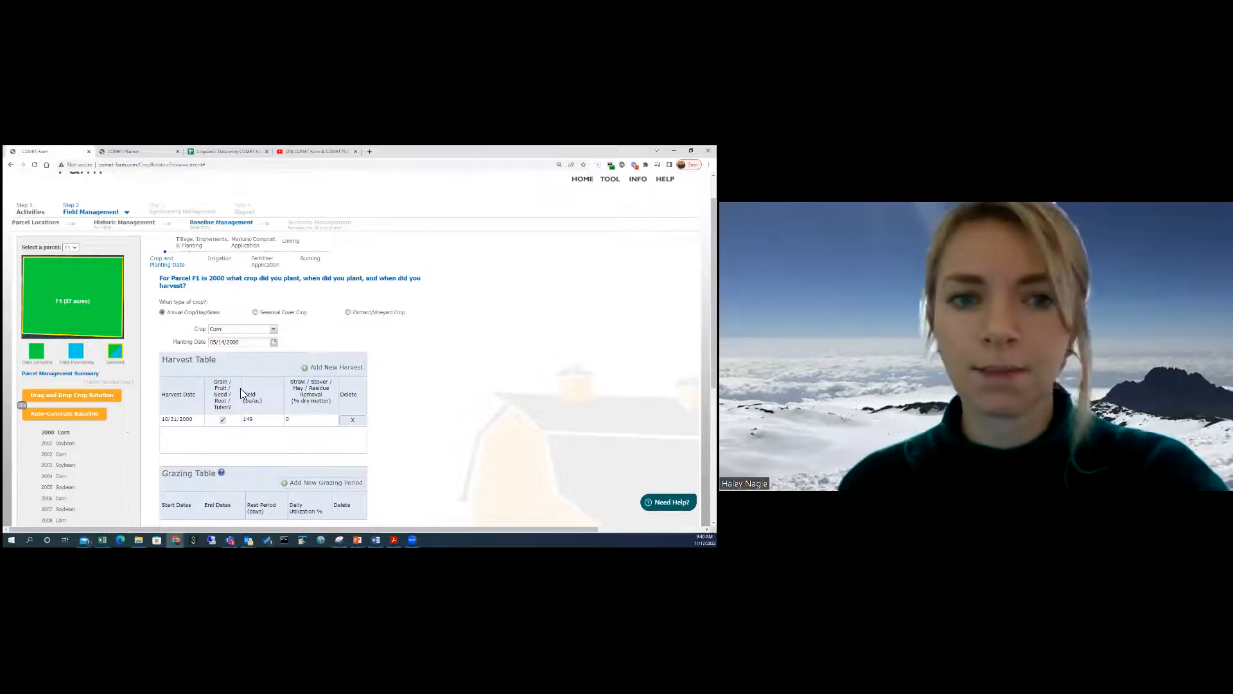
scroll(89, 429, down, 1)
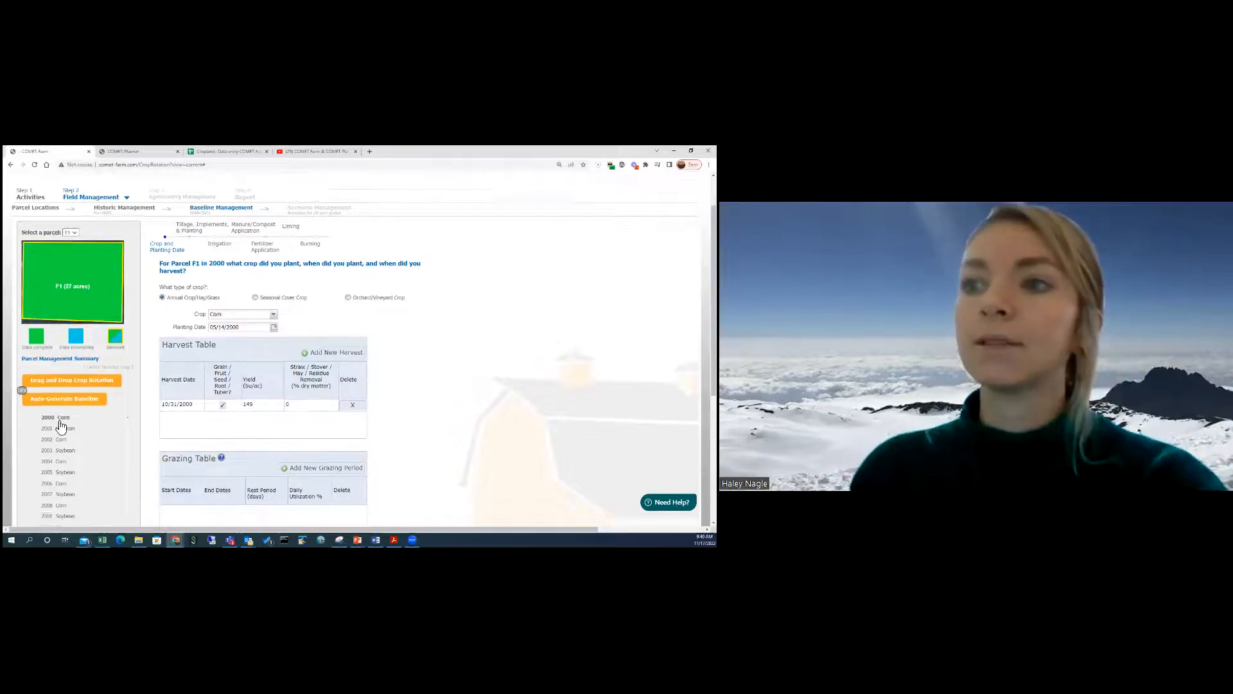
scroll(87, 427, down, 3)
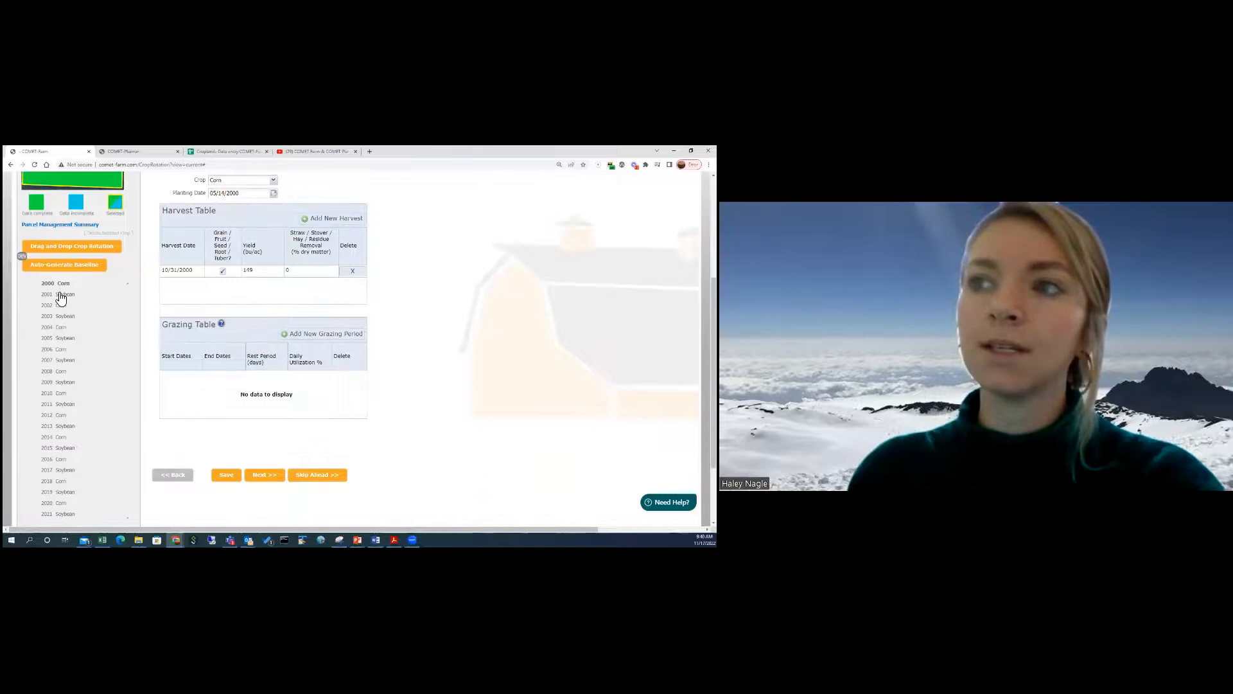
scroll(96, 445, up, 3)
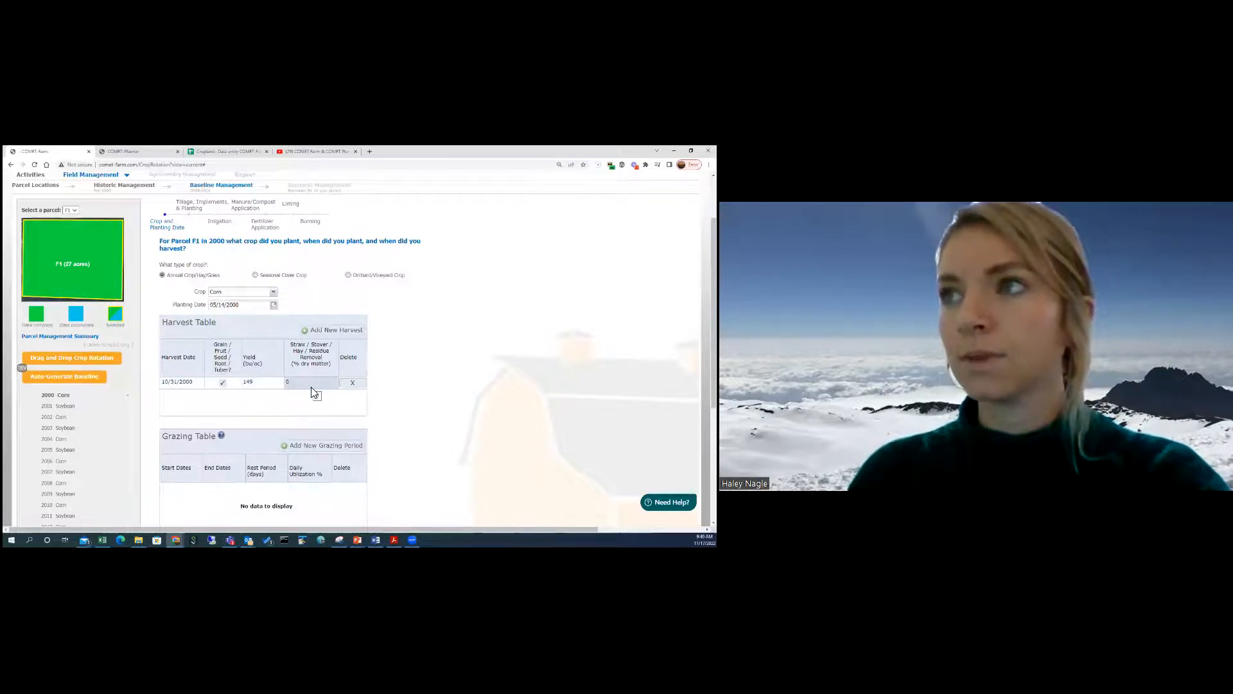
Set the yield of F1's 2000 corn harvest to 150 bu/ac
scroll(310, 379, up, 1)
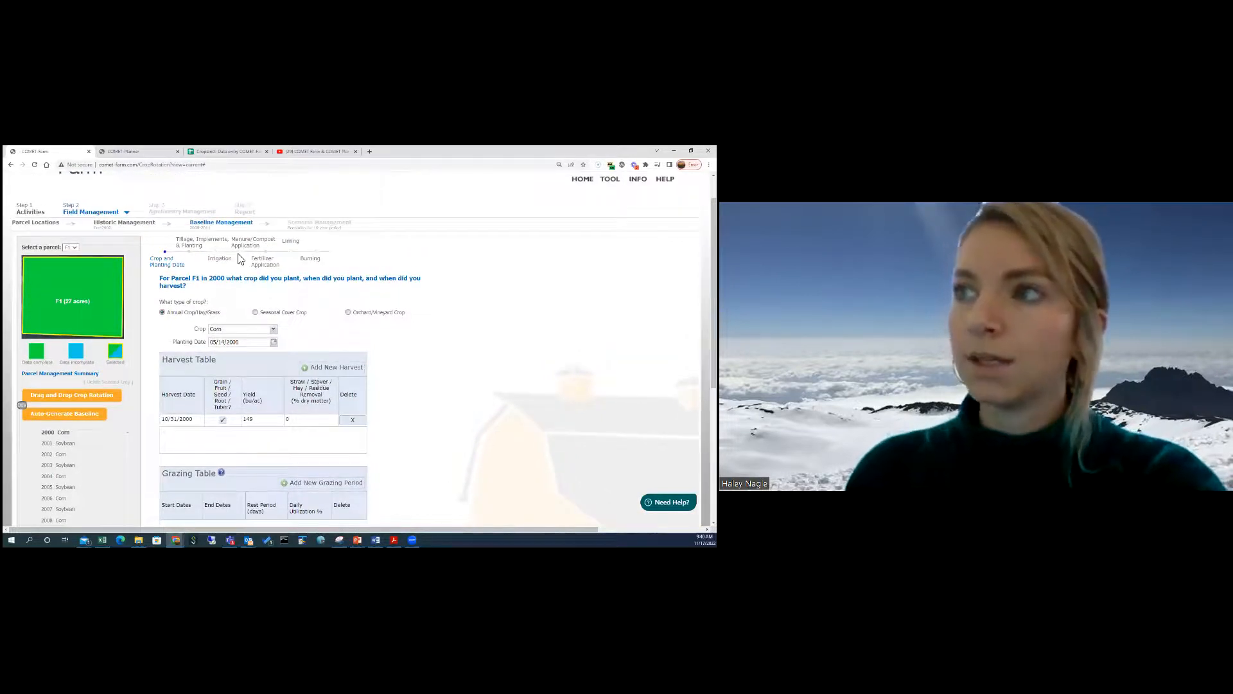
scroll(264, 352, down, 1)
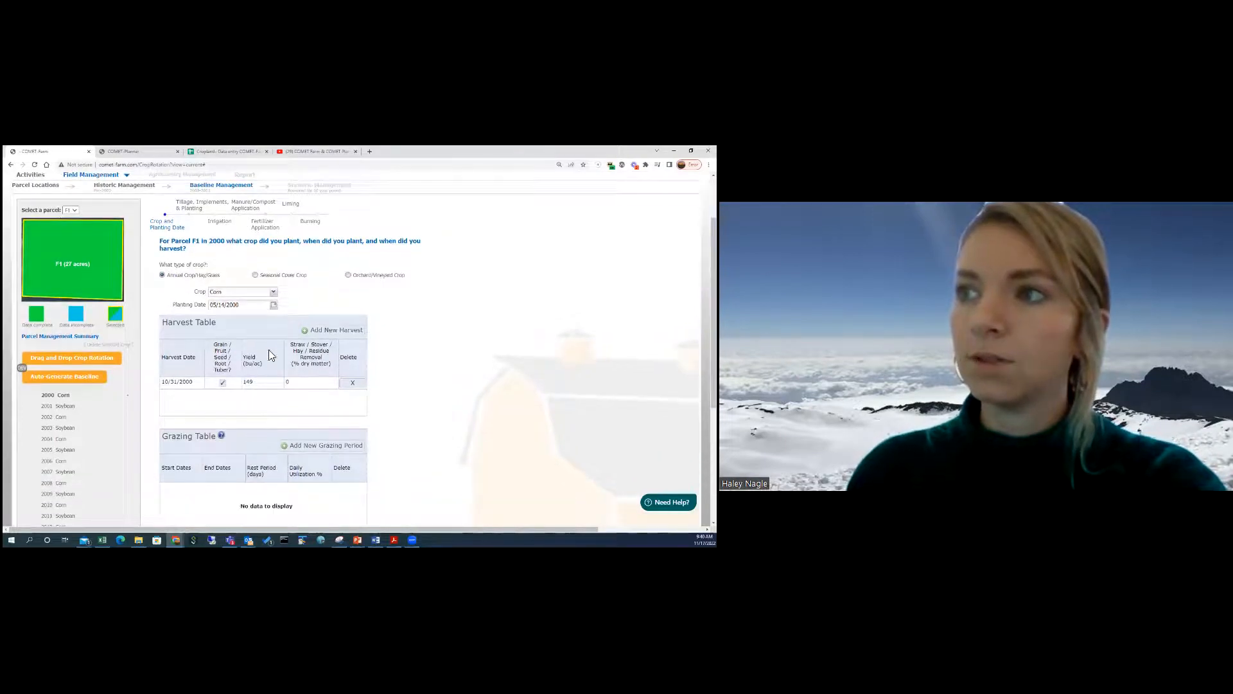
text(150)
click(250, 413)
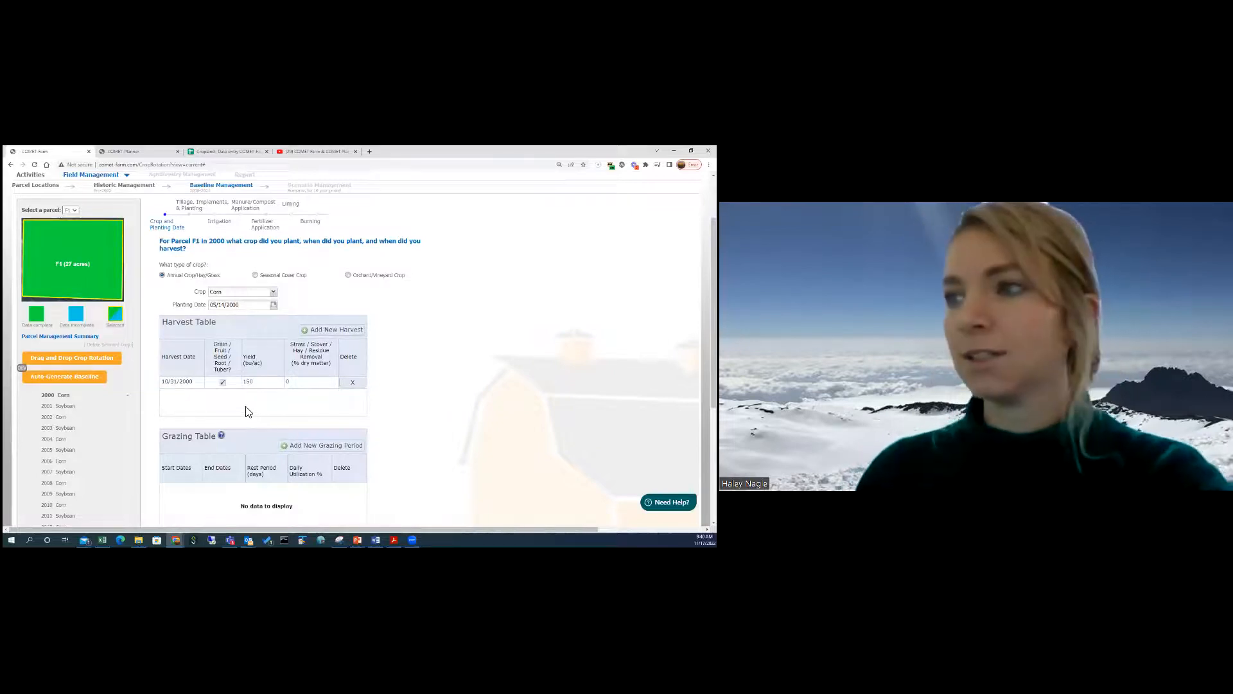
Add three extra harvests to the 2000 corn harvest table and delete them again
click(328, 335)
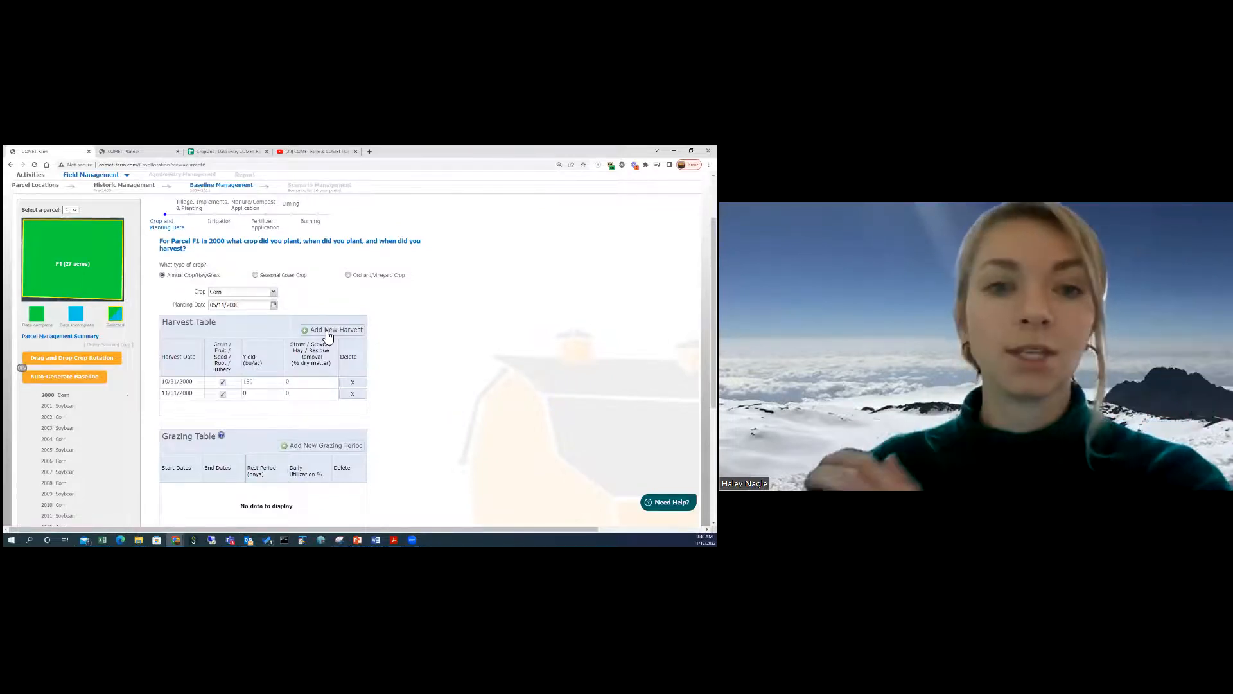
click(326, 335)
click(327, 339)
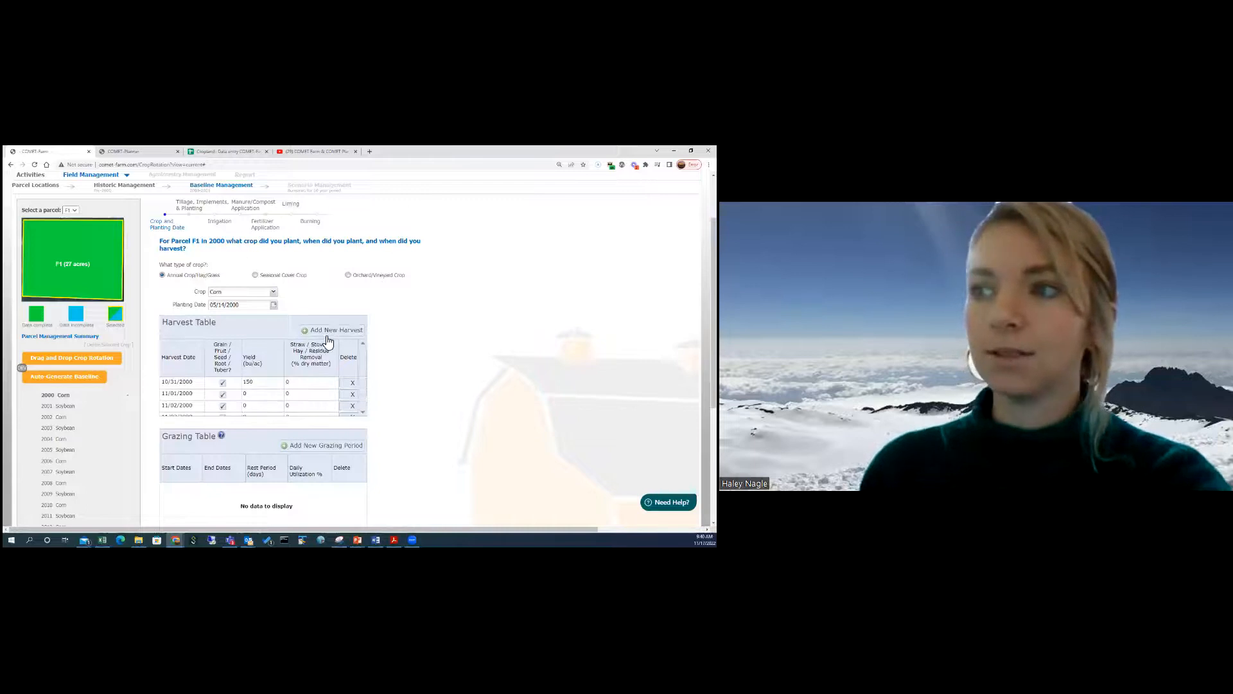
scroll(364, 379, down, 1)
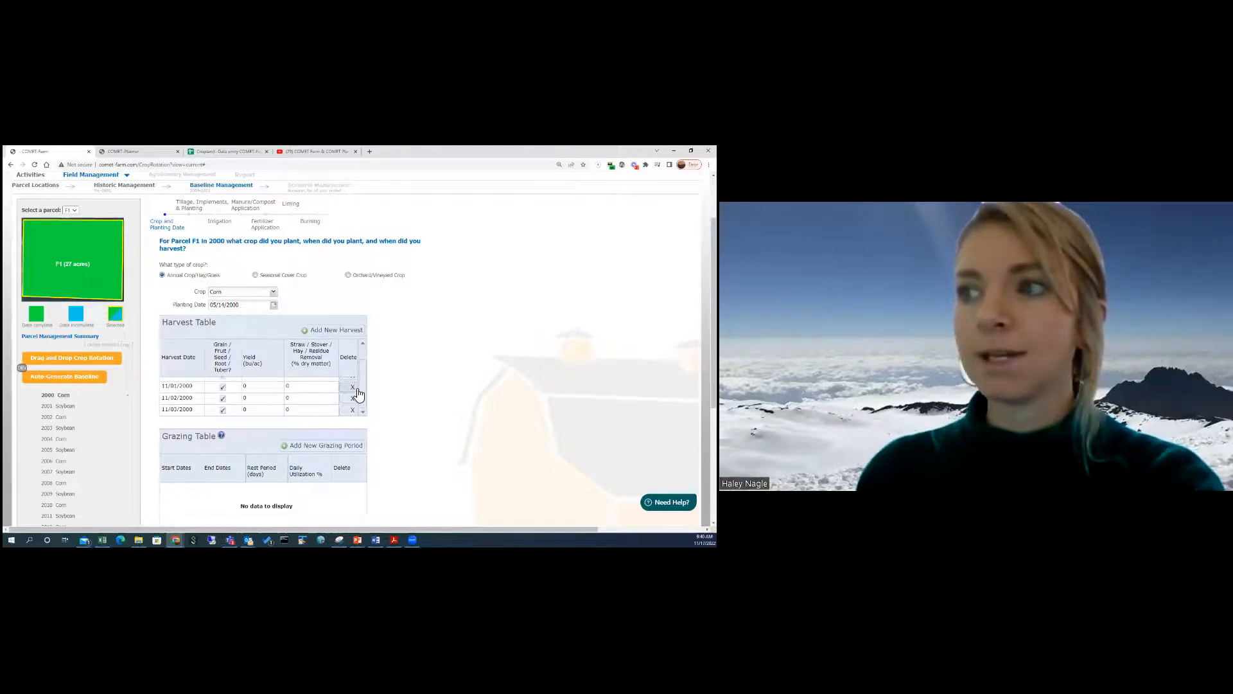
click(354, 388)
click(352, 395)
click(352, 397)
Open the date picker for the 2000 corn harvest and close it without choosing another date
double_click(197, 387)
click(199, 385)
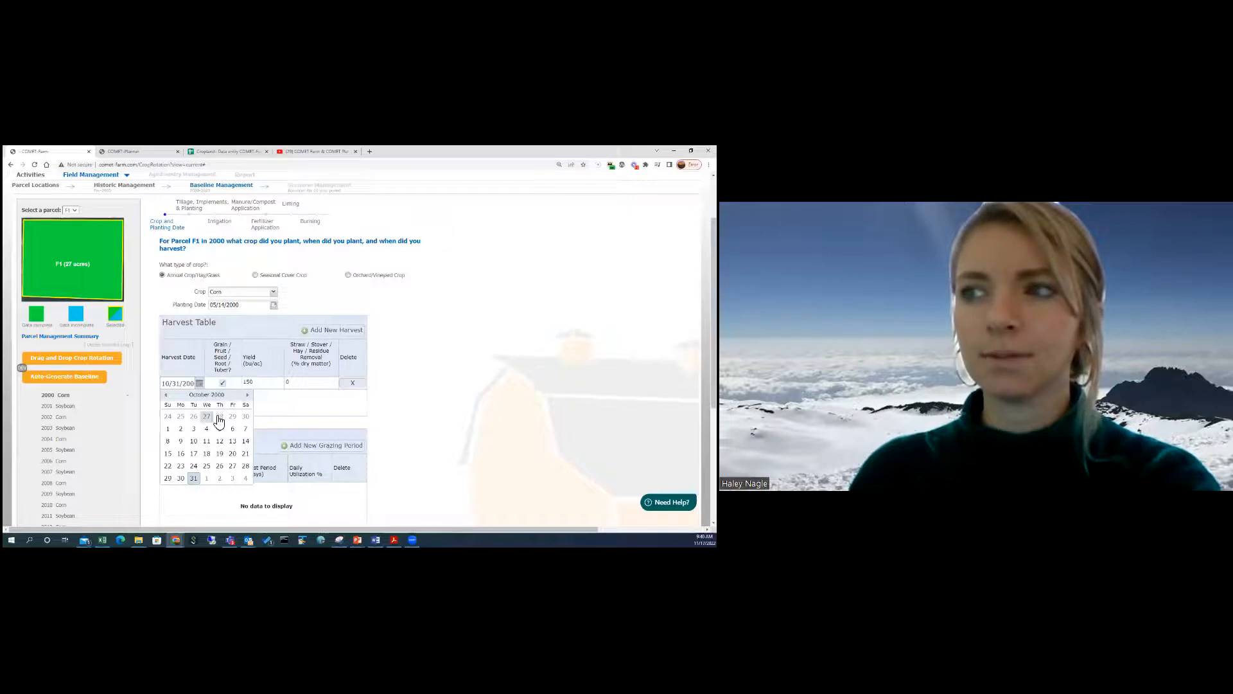
click(219, 395)
click(276, 422)
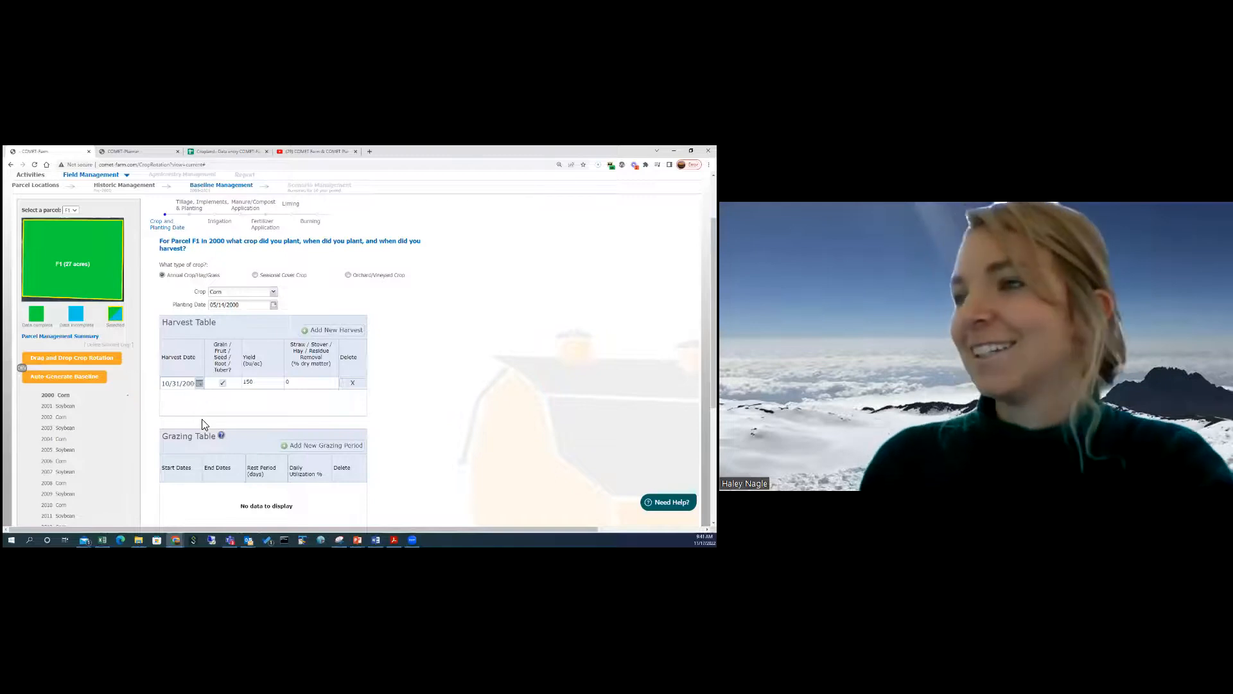
Add a grazing period to F1's 2000 crop year, dismiss the animal agriculture notice, and delete the grazing entry
scroll(201, 424, down, 1)
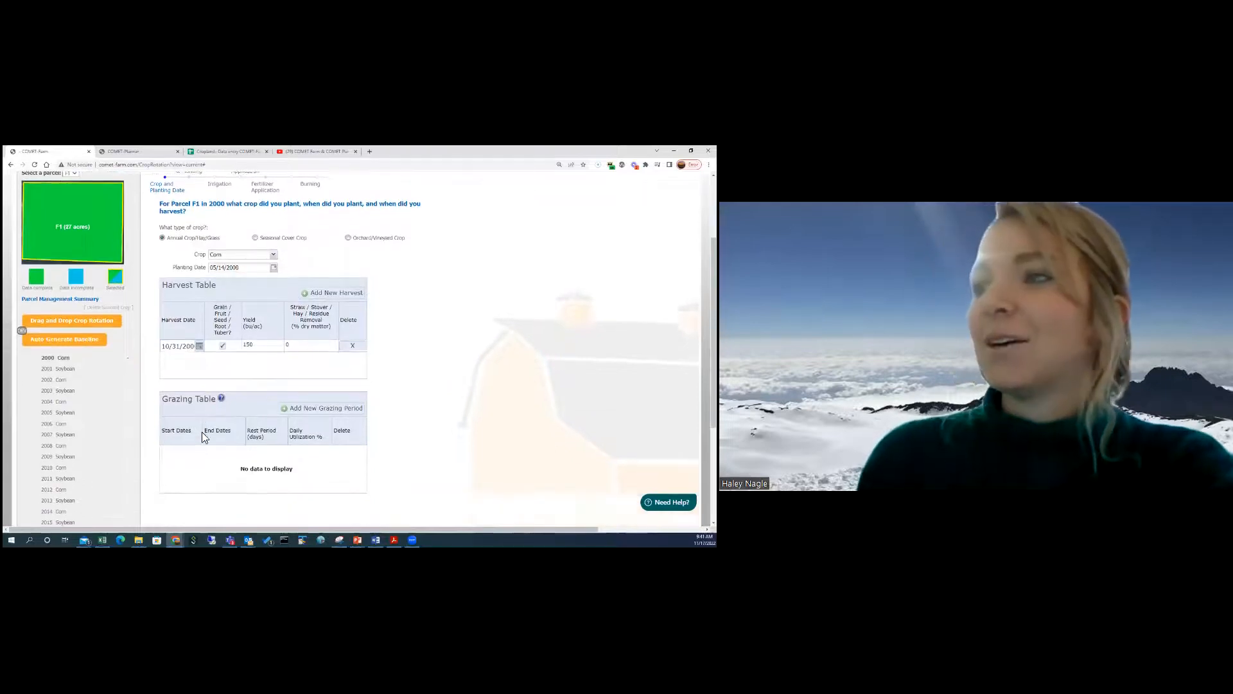
click(319, 410)
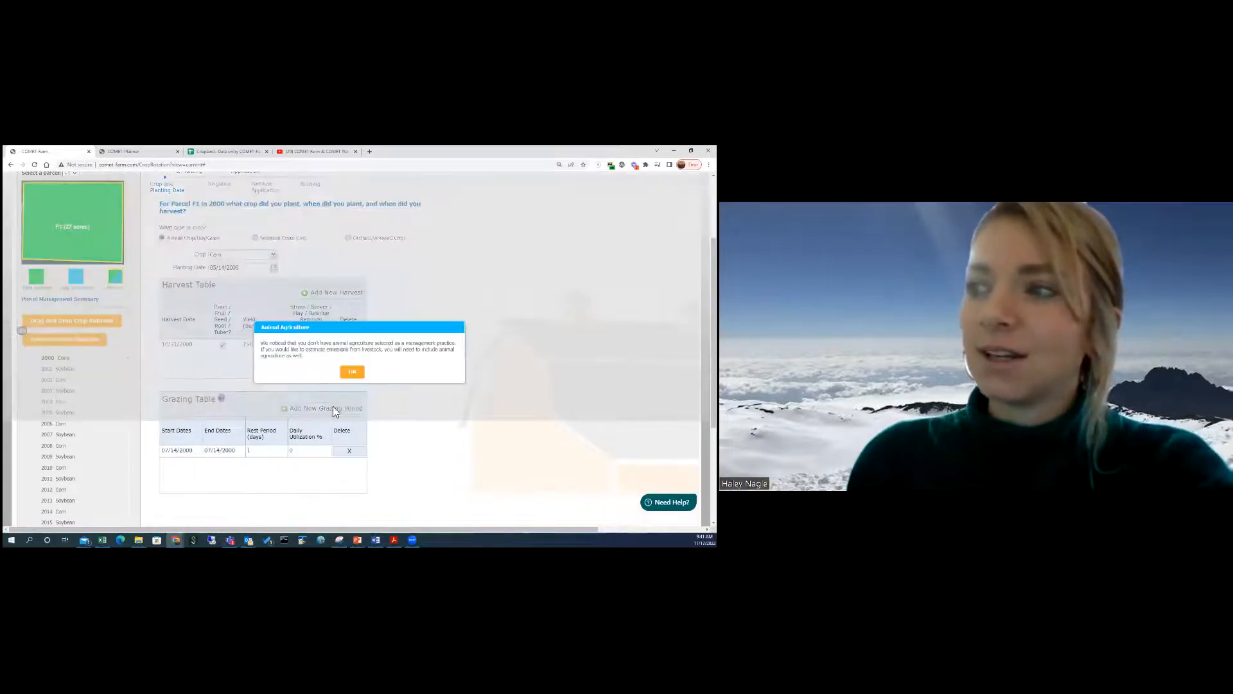
click(353, 373)
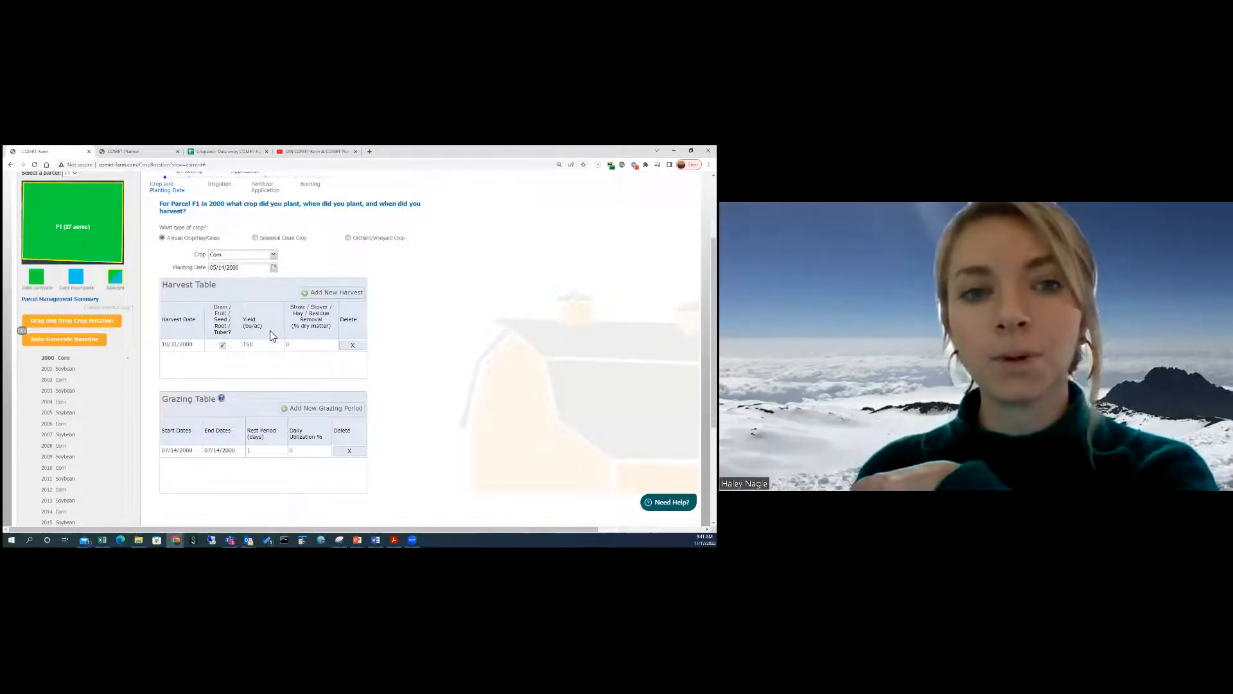
click(350, 451)
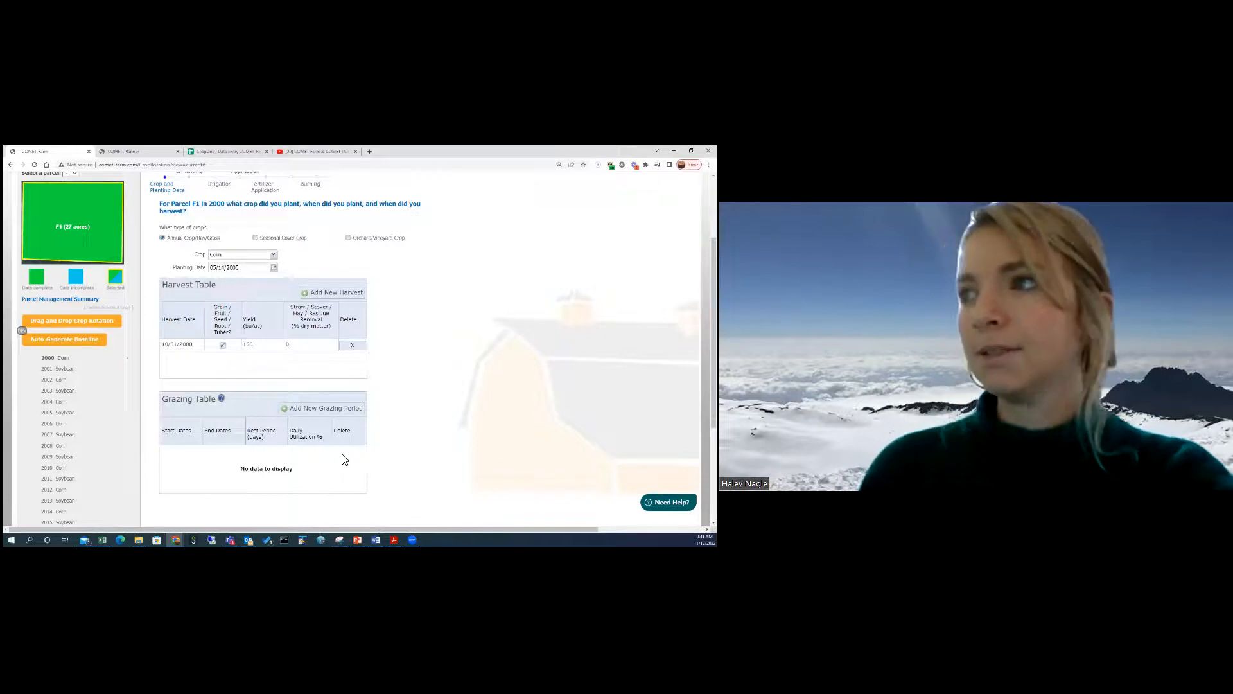
Open the tillage, implements and planting page for F1's 2000 crop year
scroll(296, 454, up, 1)
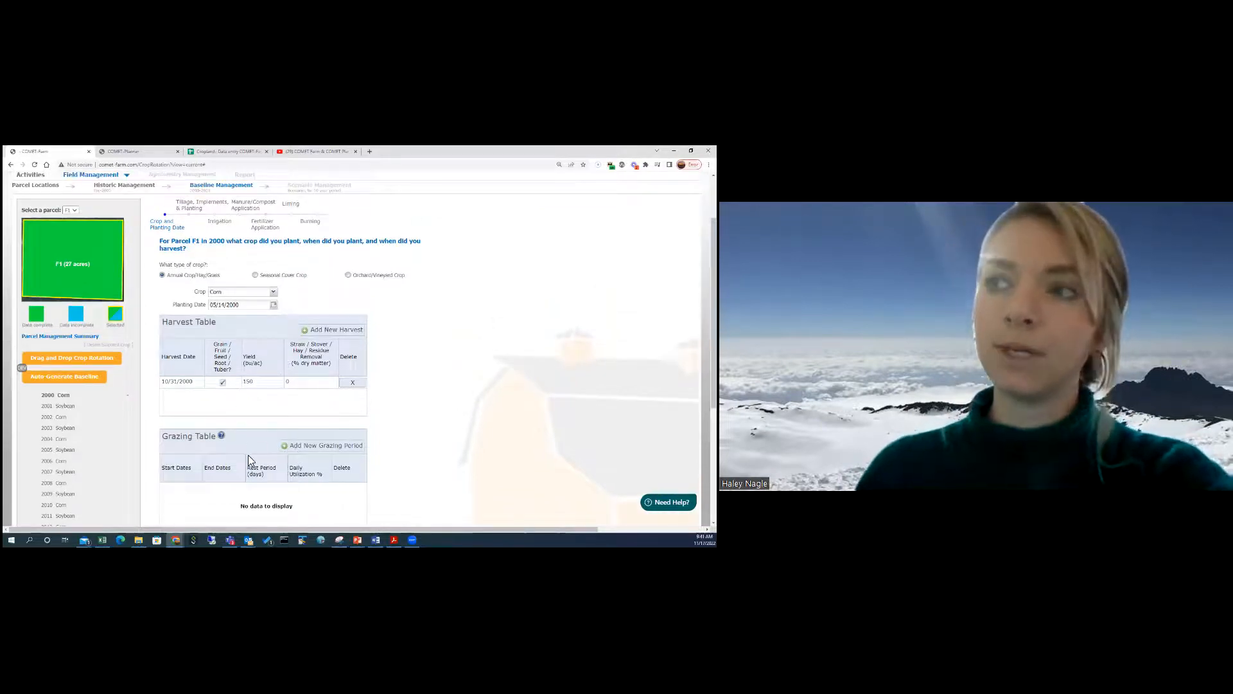
click(194, 207)
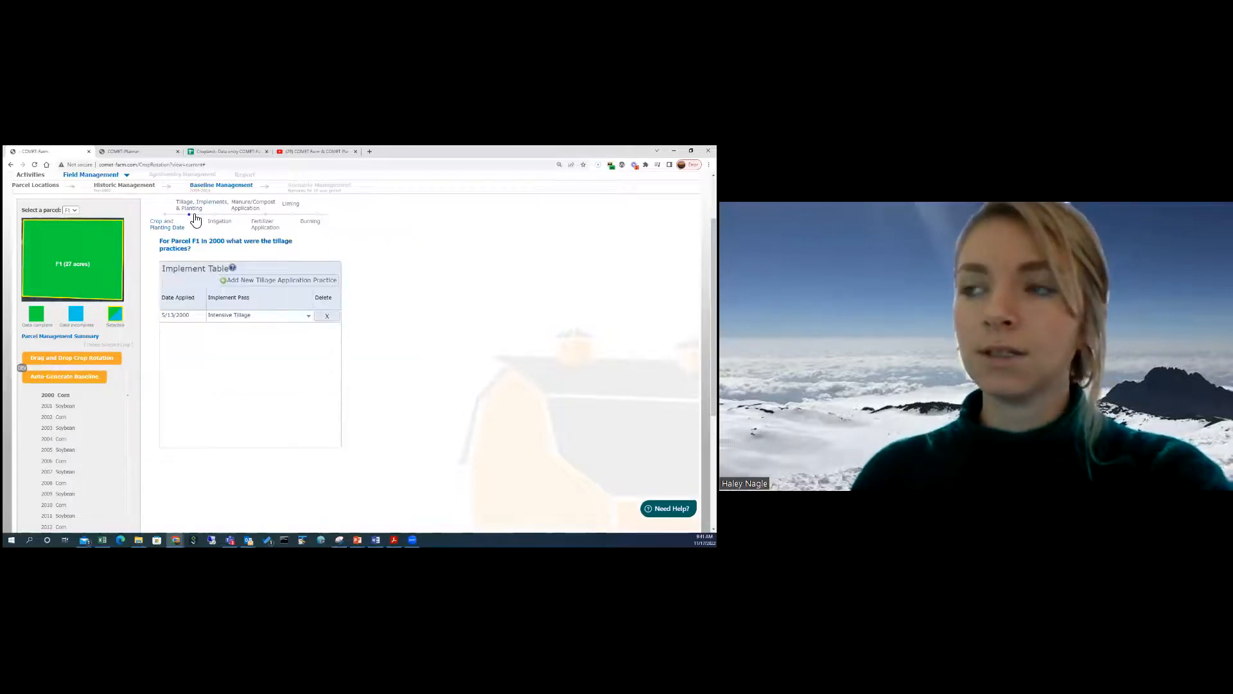
Review the implement pass options for F1's 2000 tillage entry and read the help on tillage class definitions
click(206, 324)
click(202, 317)
click(202, 316)
click(235, 321)
click(255, 317)
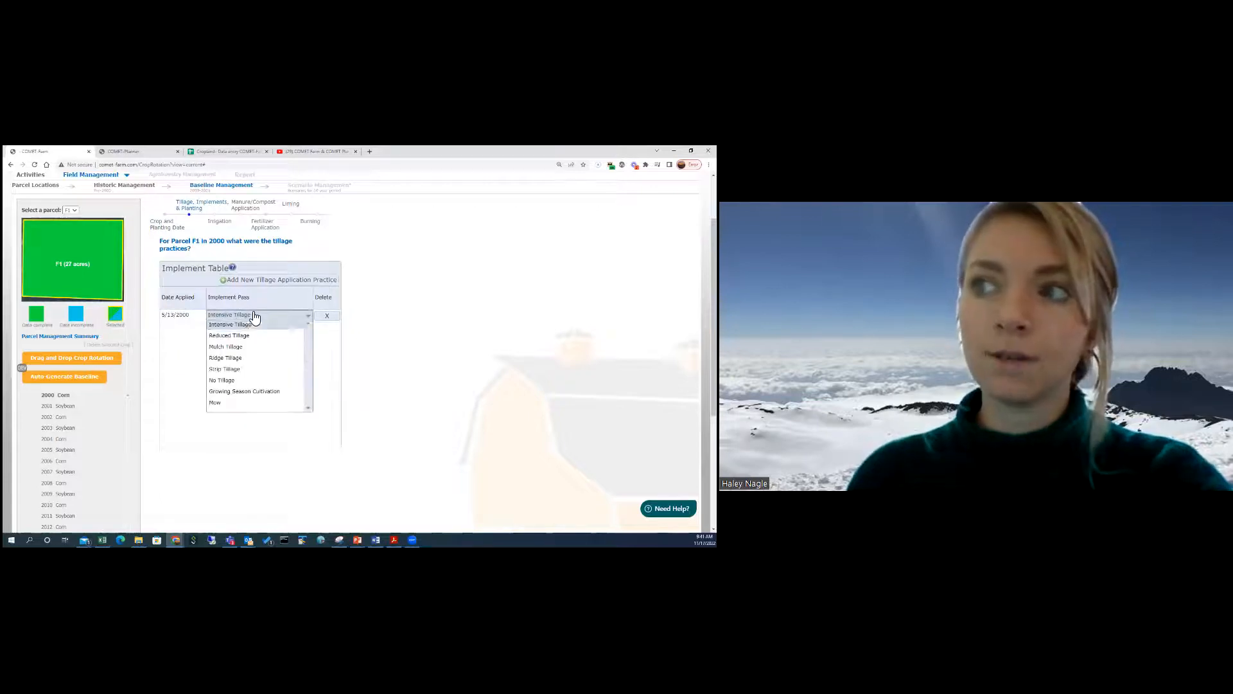
scroll(303, 384, down, 1)
scroll(304, 373, up, 2)
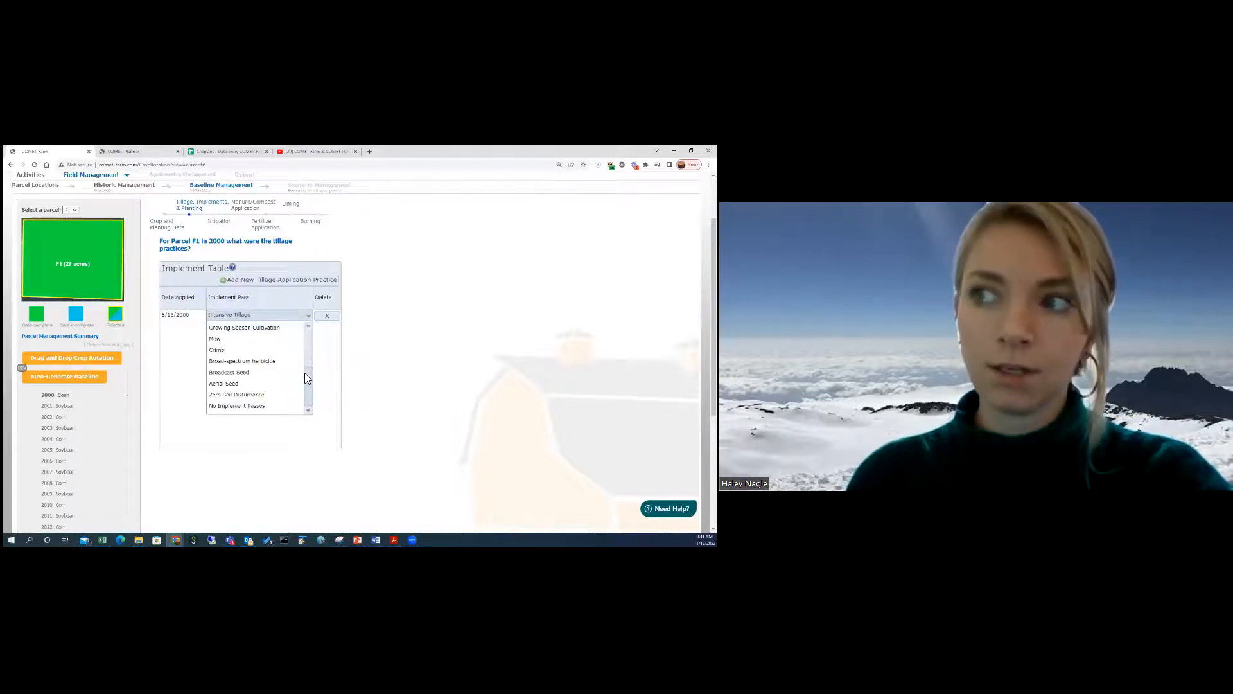
click(303, 325)
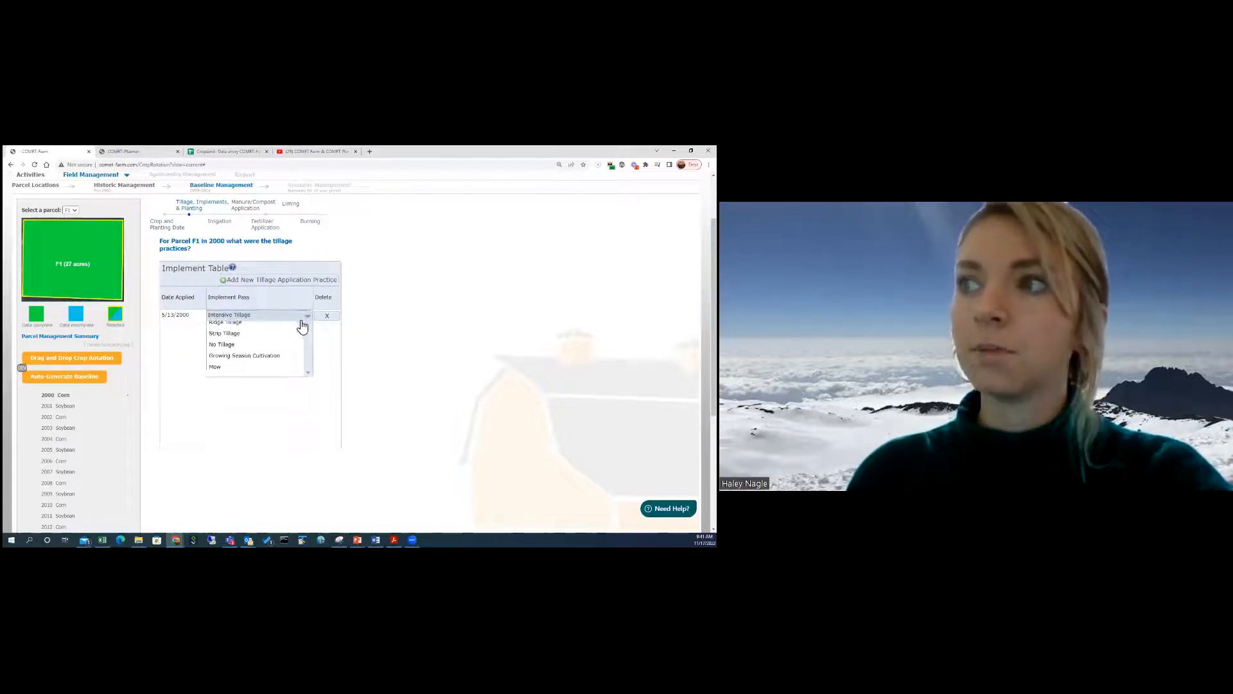
click(233, 267)
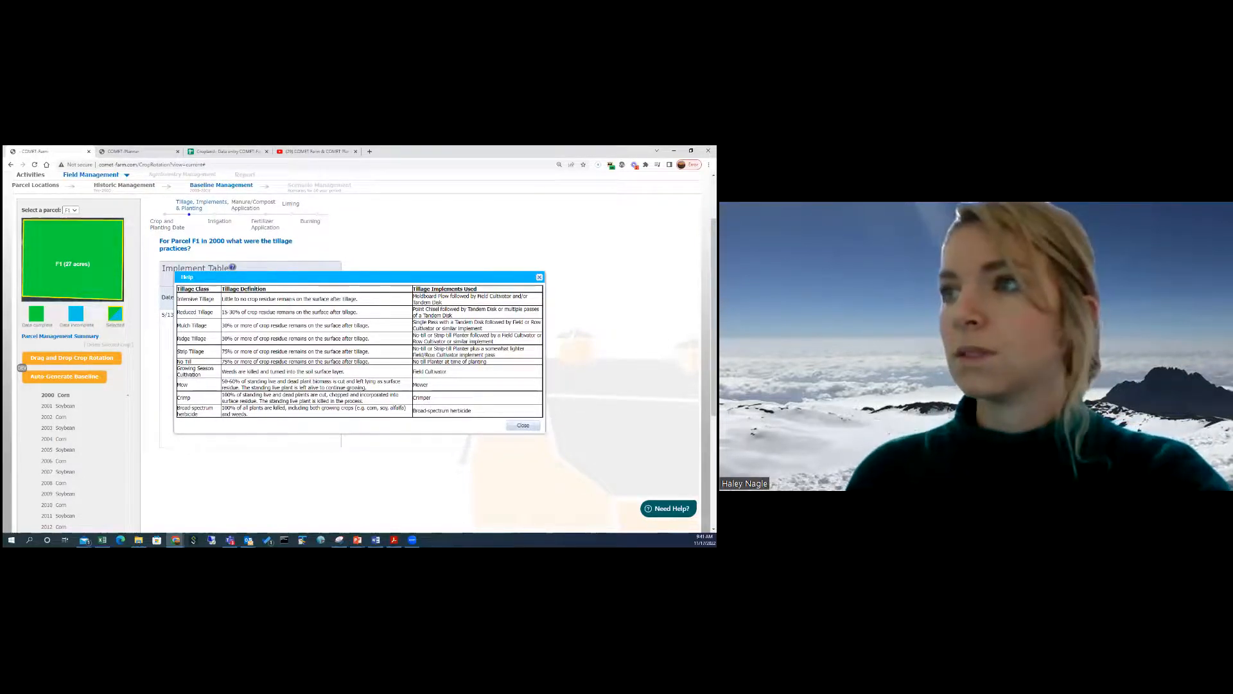
click(523, 425)
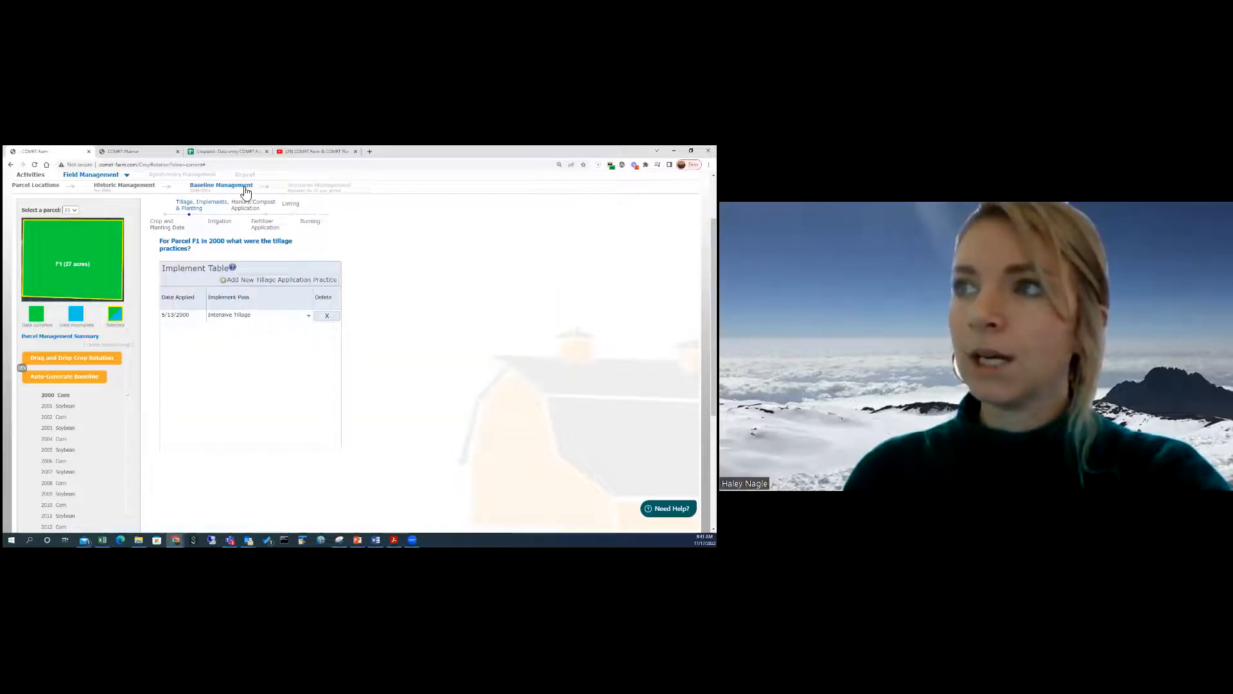
Compare F1's 2000 crop and planting date page with its tillage entry, rechecking the implement pass options
click(164, 224)
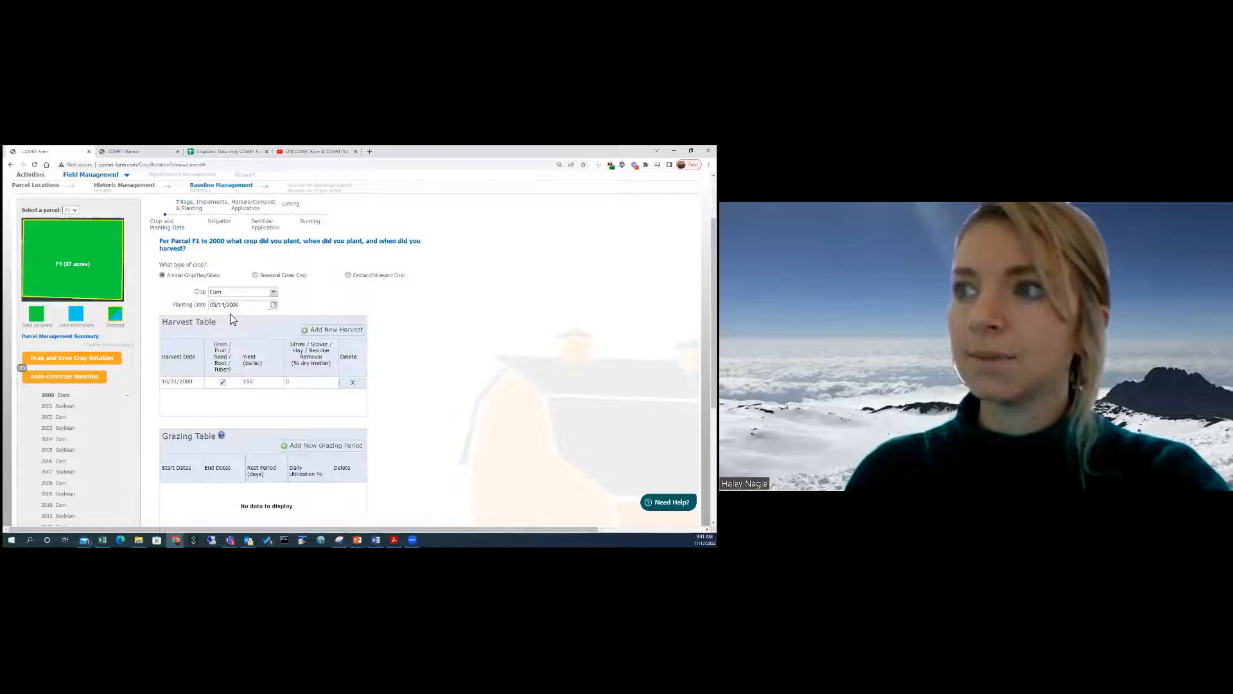
click(195, 211)
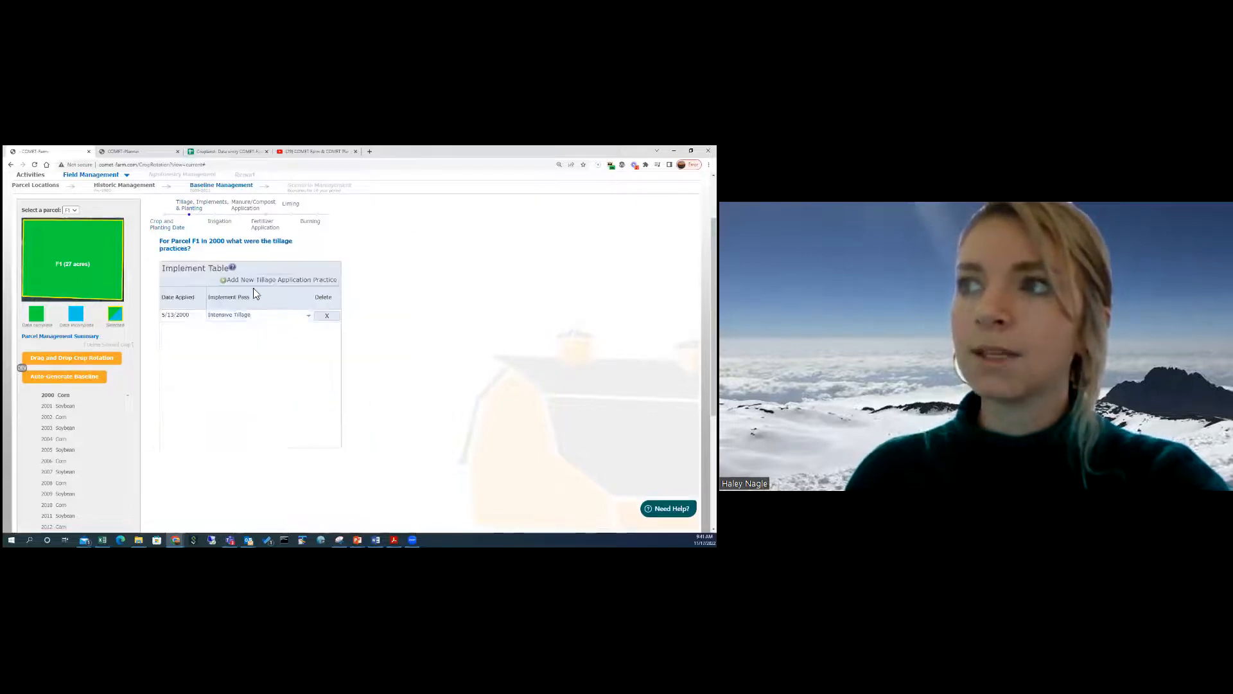
click(268, 321)
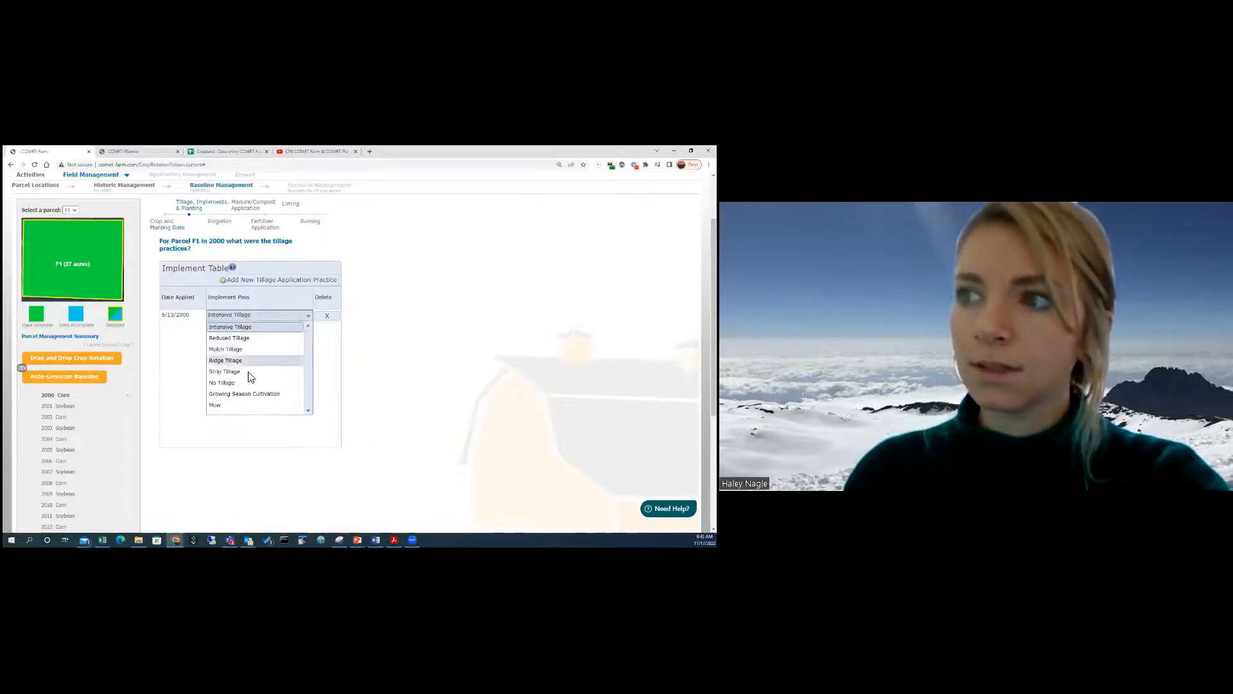
click(259, 325)
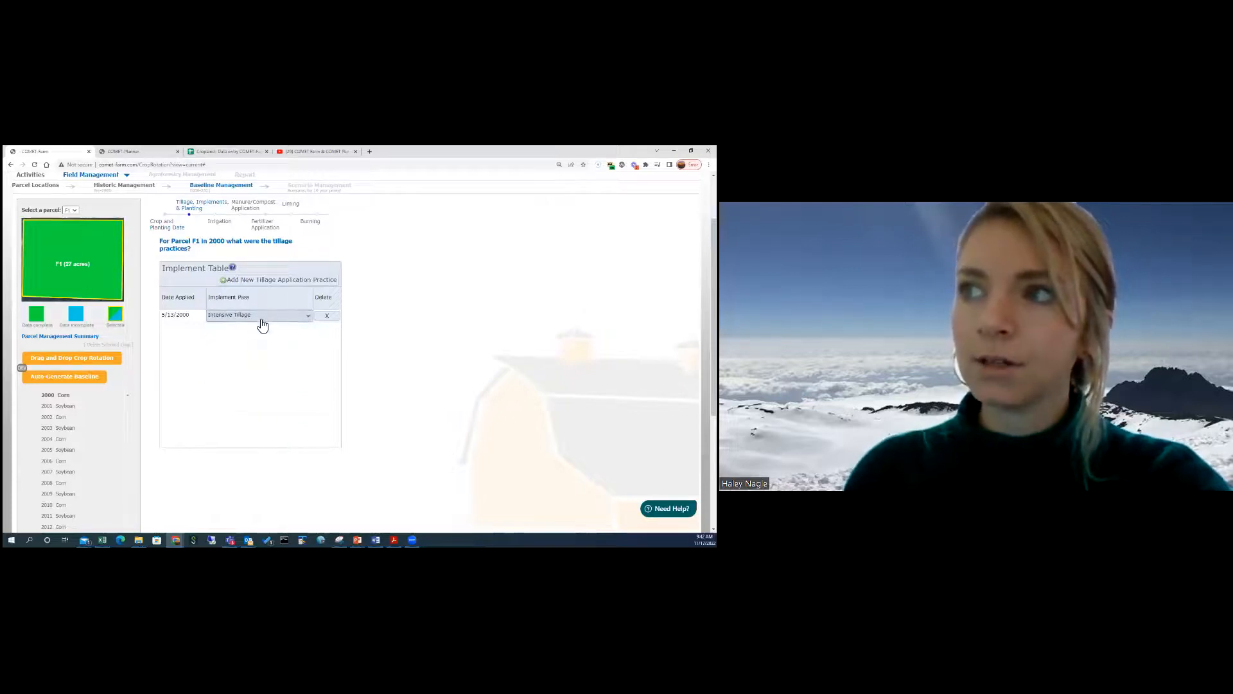
click(172, 225)
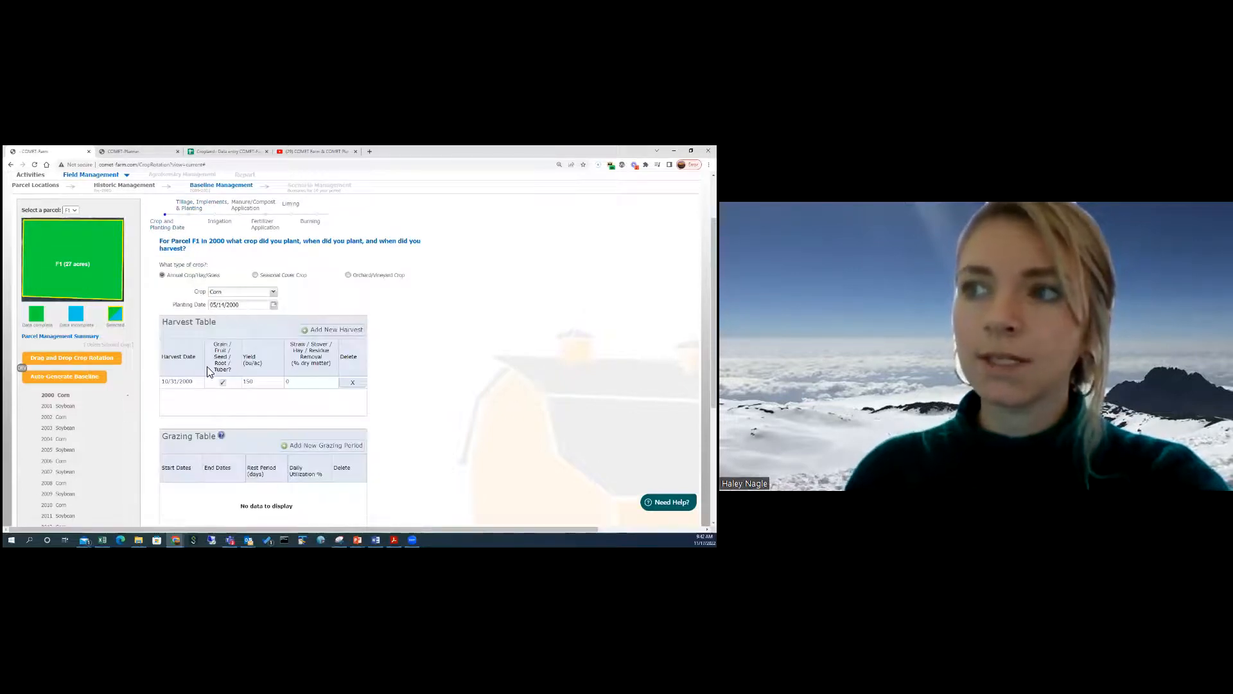
click(197, 213)
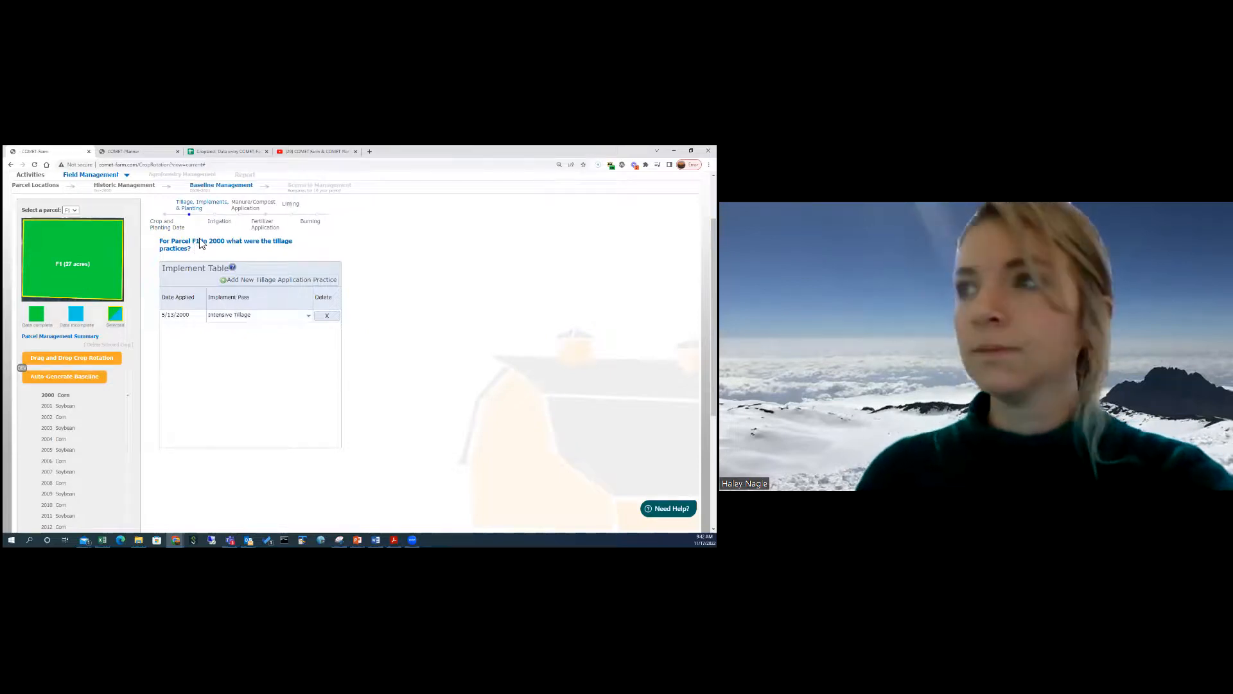
Add an irrigation application to F1's 2000 crop year and set its end date to 1/31/2000
click(219, 221)
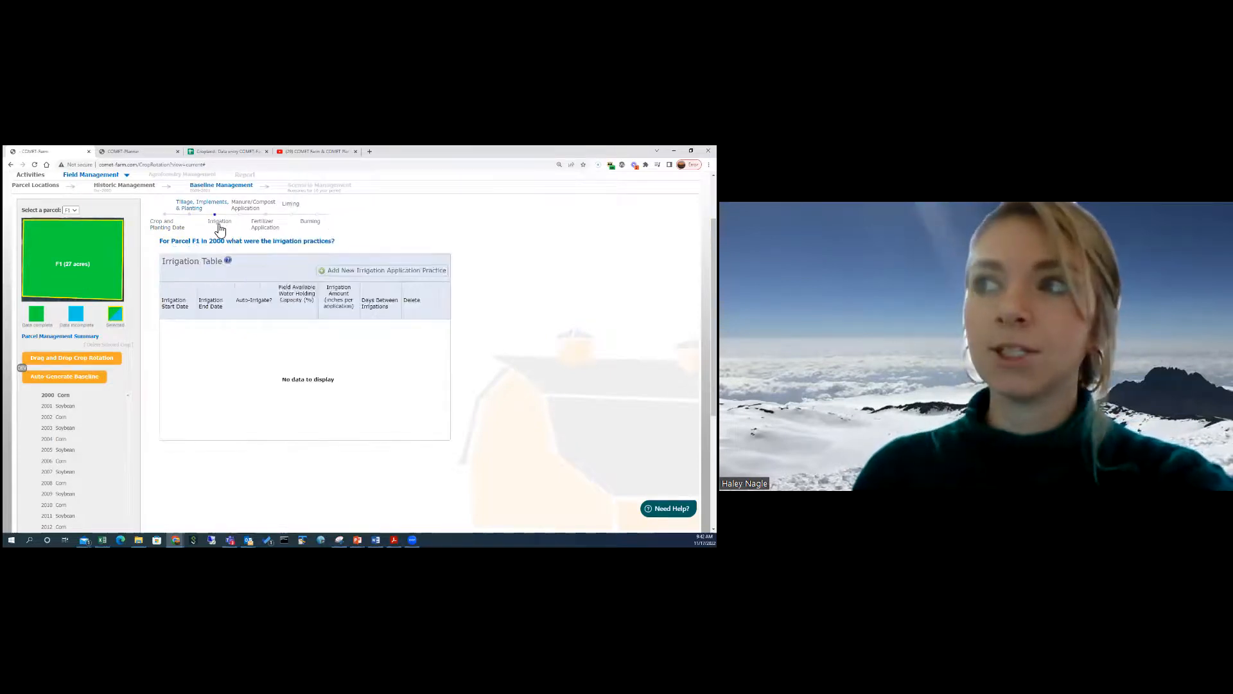
click(338, 271)
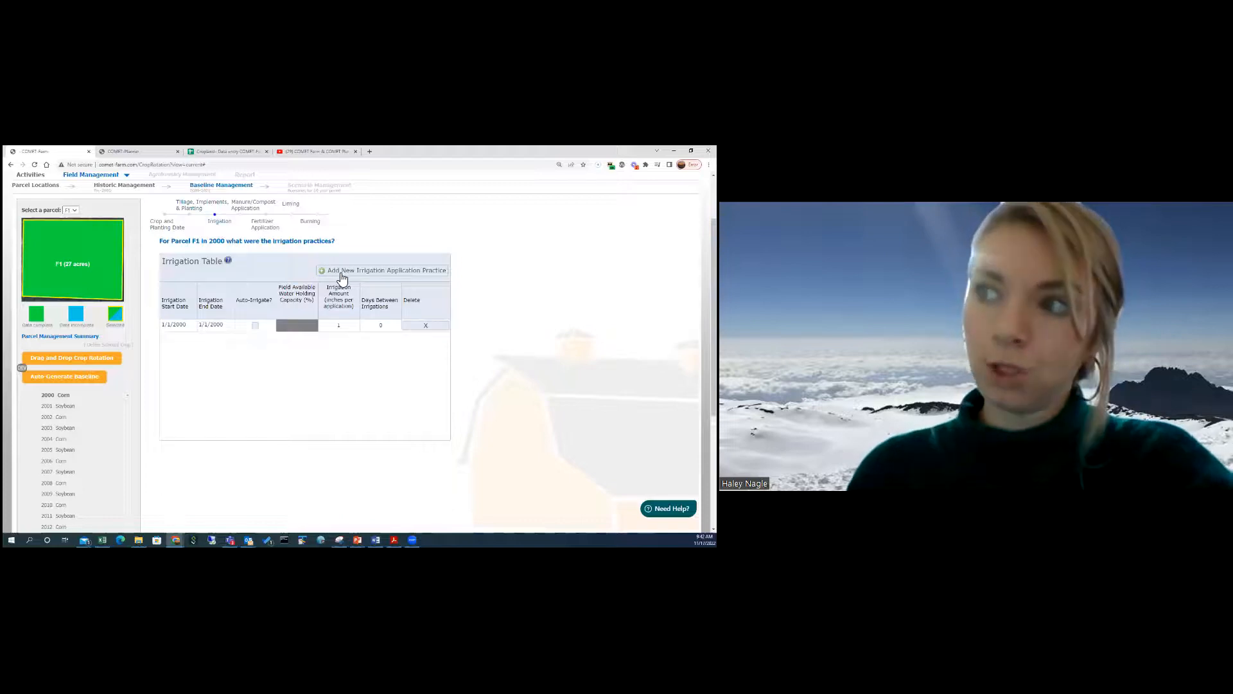
click(207, 329)
click(230, 327)
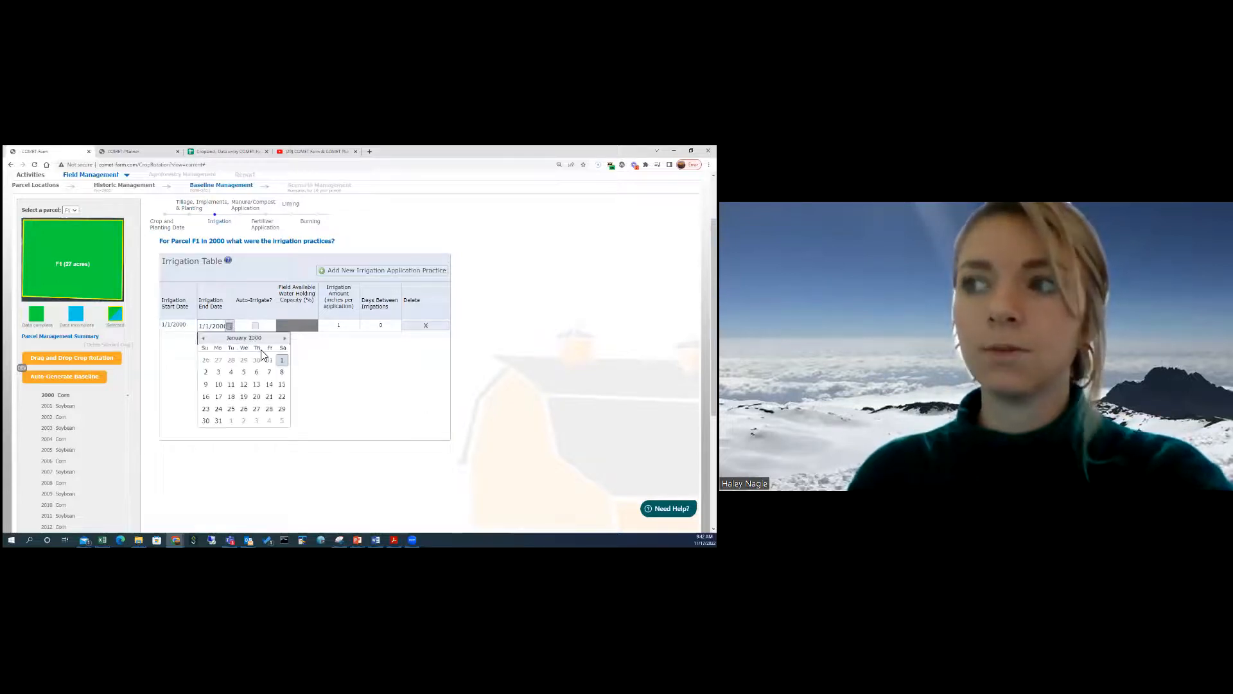
click(219, 421)
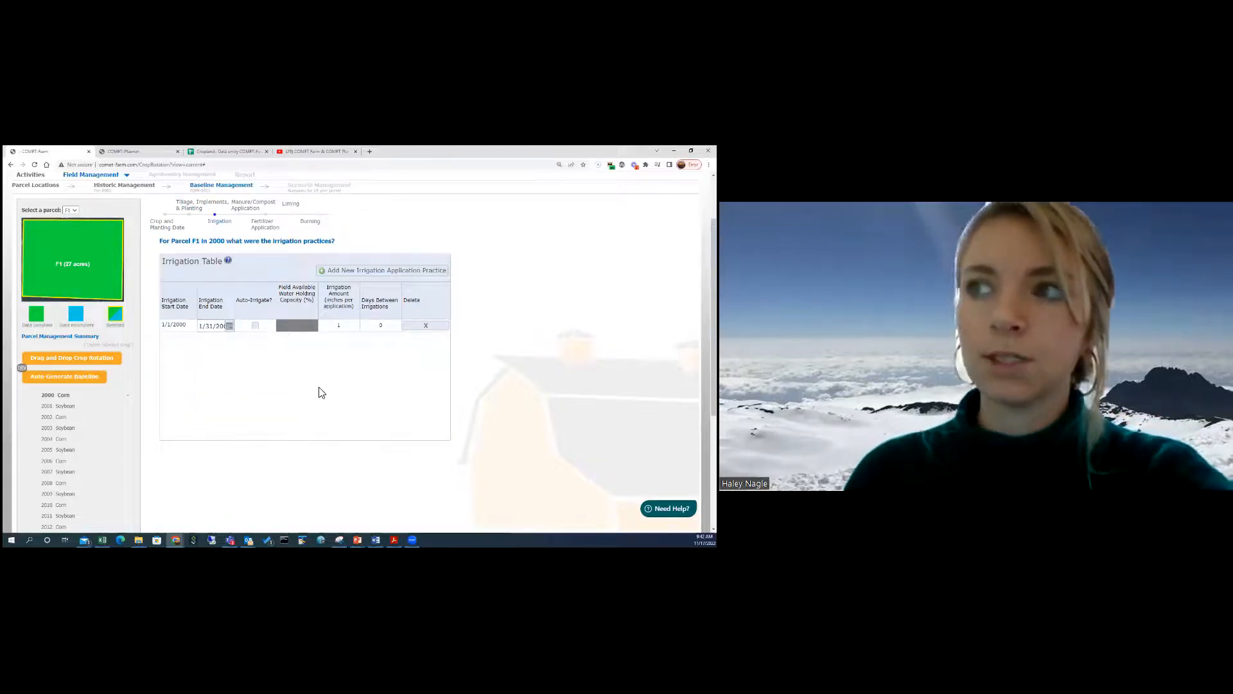
Add two more irrigation applications for 2000 and delete all the irrigation entries
click(403, 270)
click(403, 271)
click(426, 325)
click(426, 325)
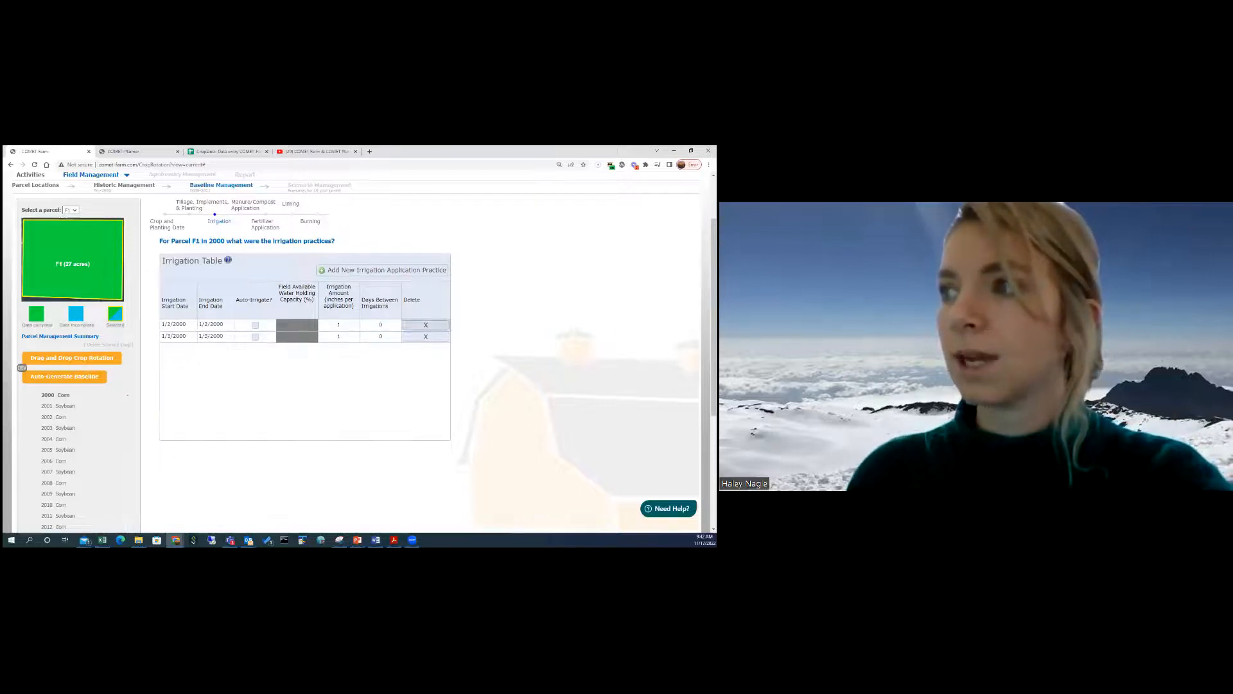
click(426, 324)
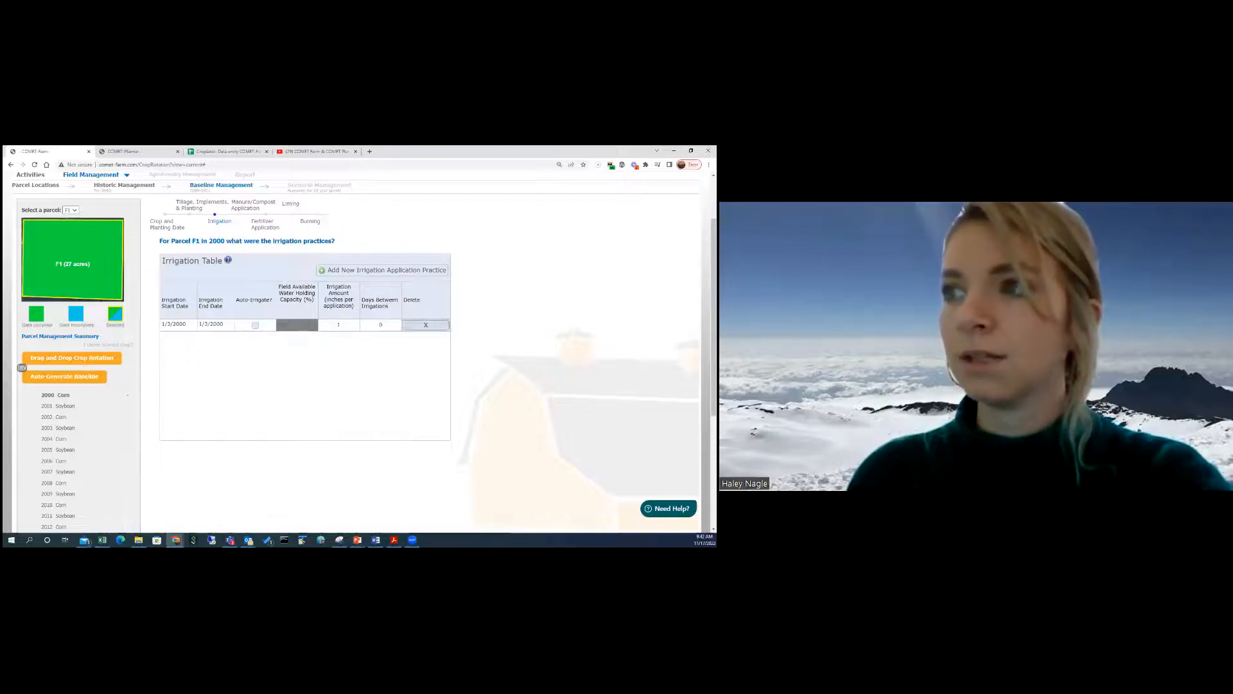
Add a solid farmyard manure application to F1's 2000 crop year and browse the available manure types
click(248, 212)
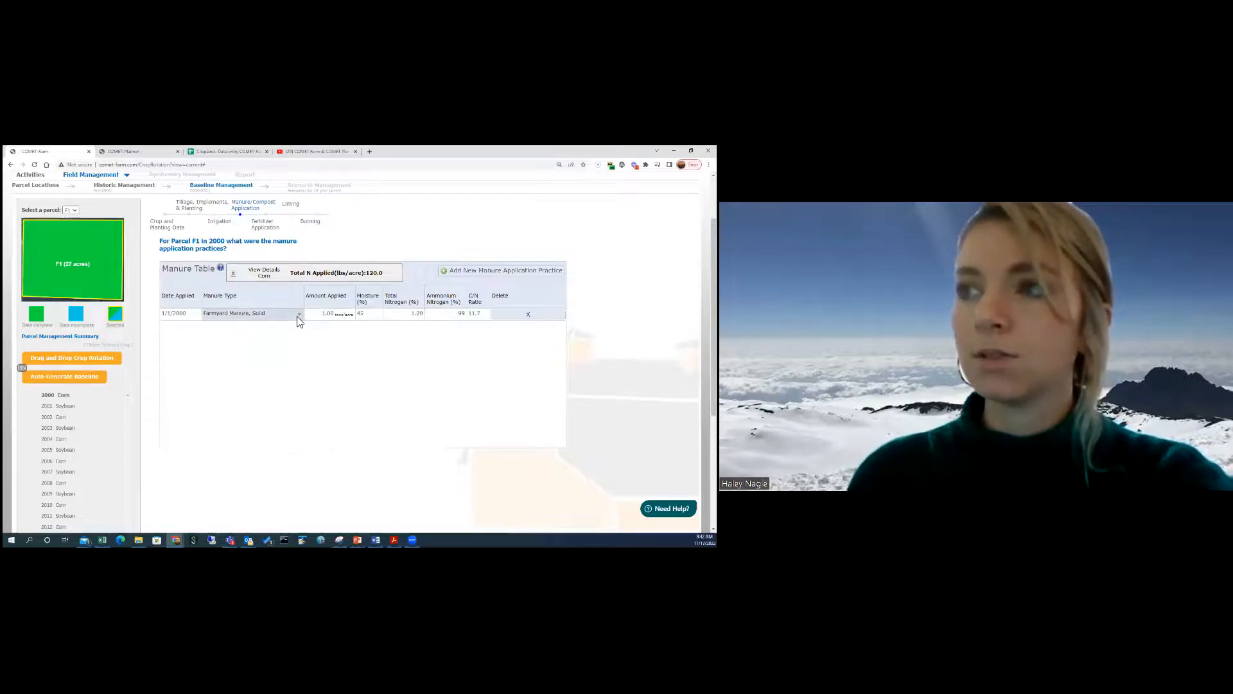
click(298, 314)
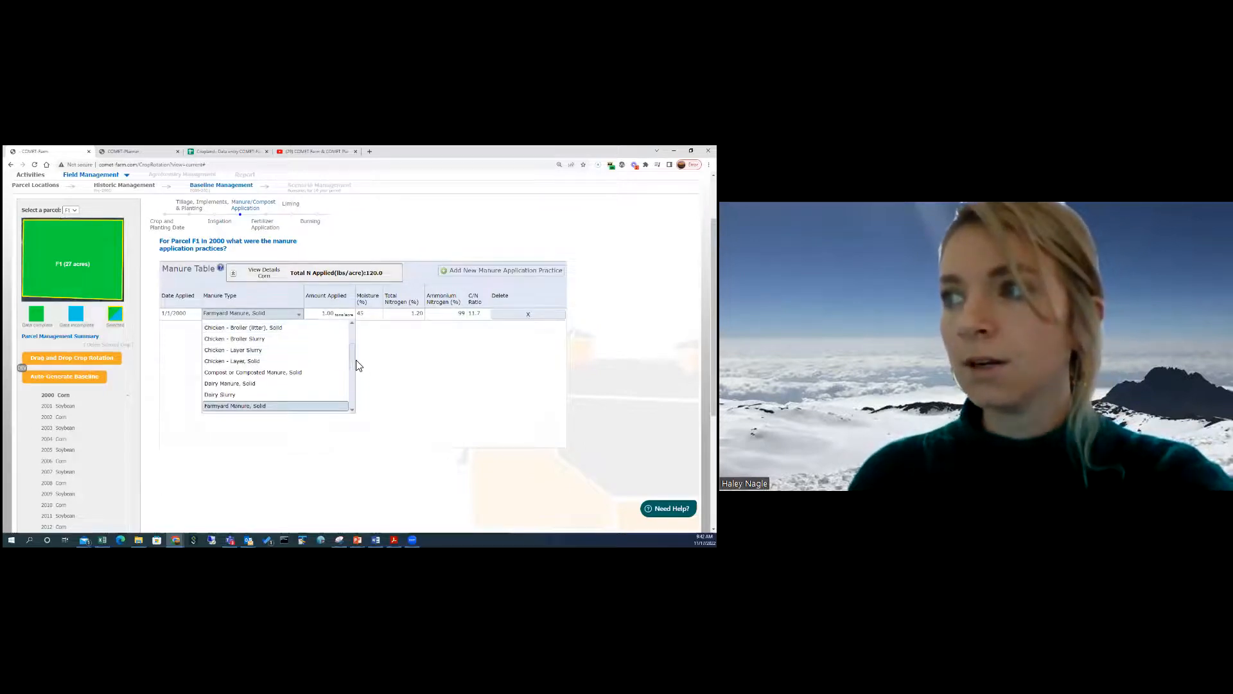
drag(353, 360, 350, 402)
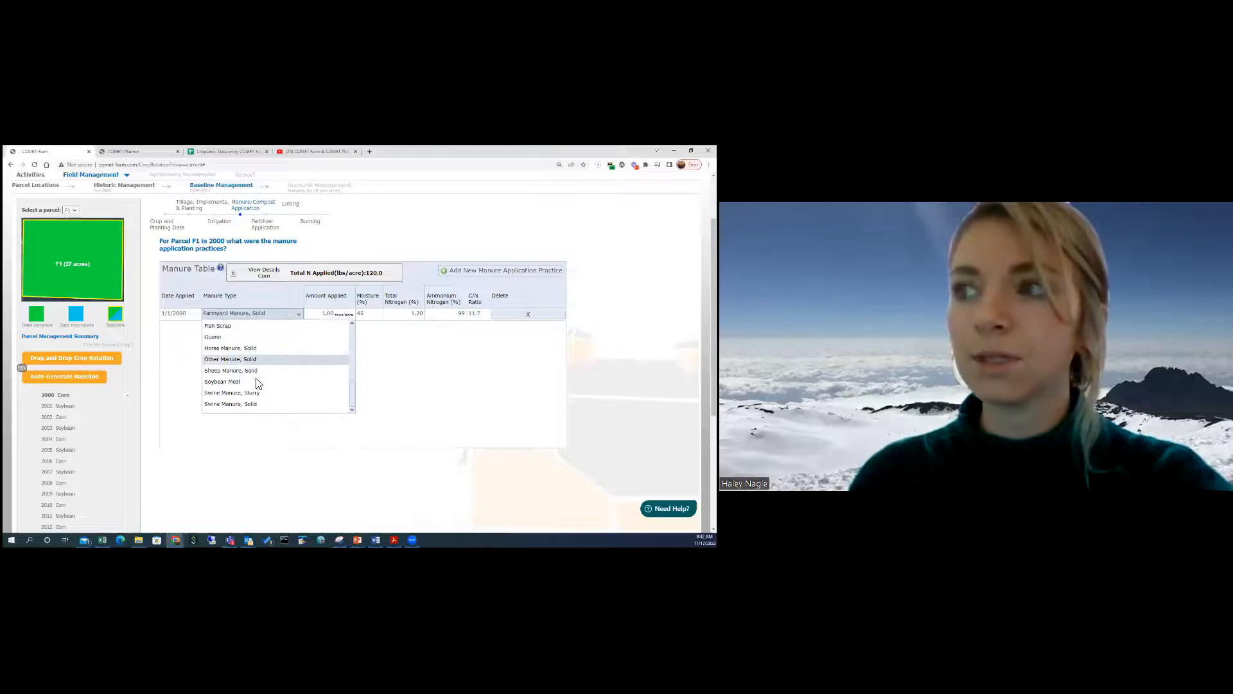
click(395, 356)
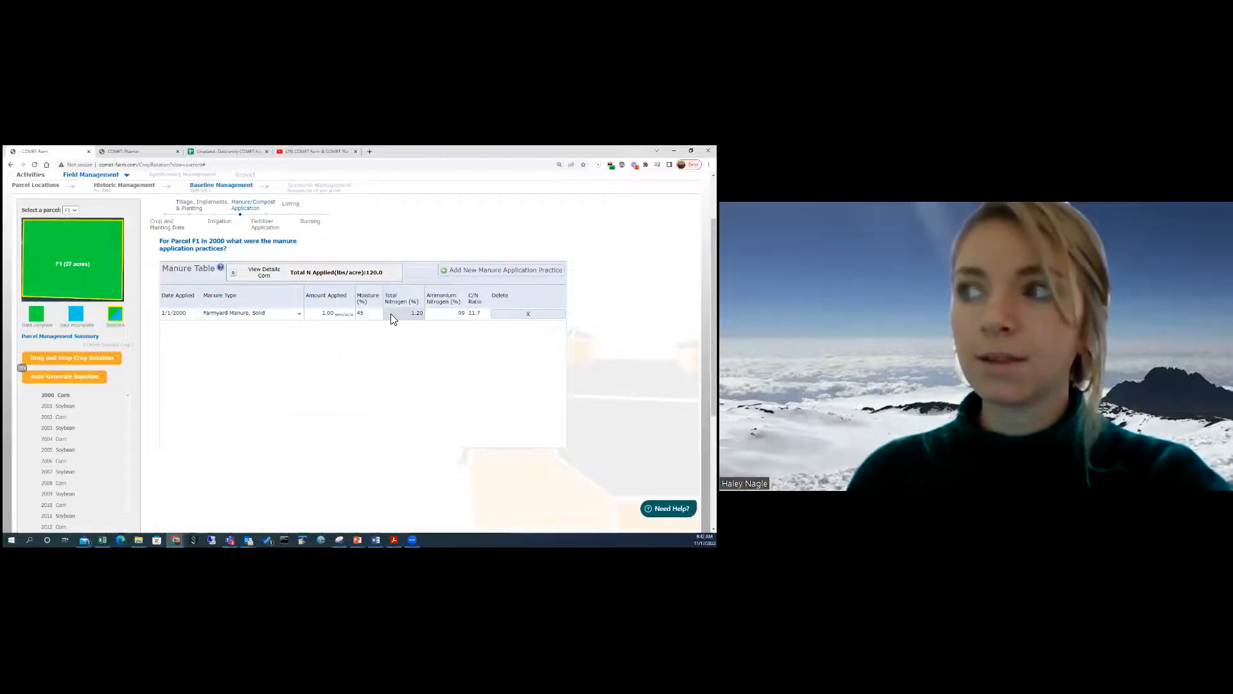
Set the 2000 manure application's moisture to 50% and amount applied to 5.00, and delete the entry
click(364, 317)
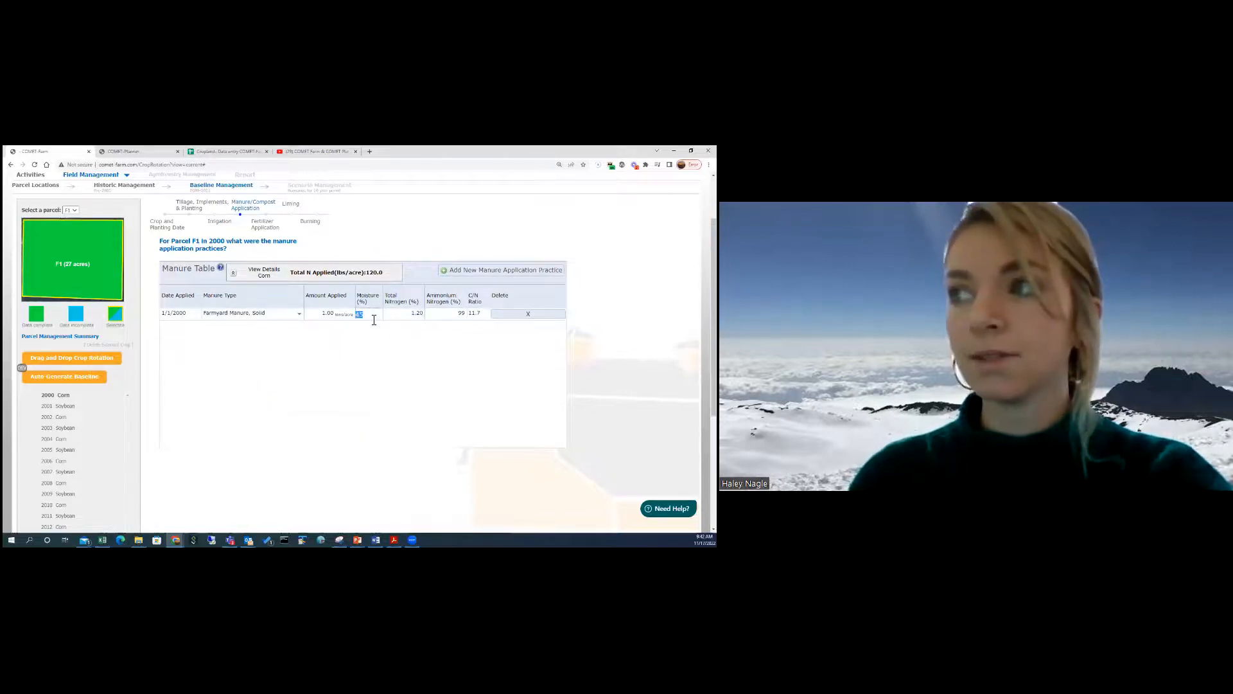
text(50)
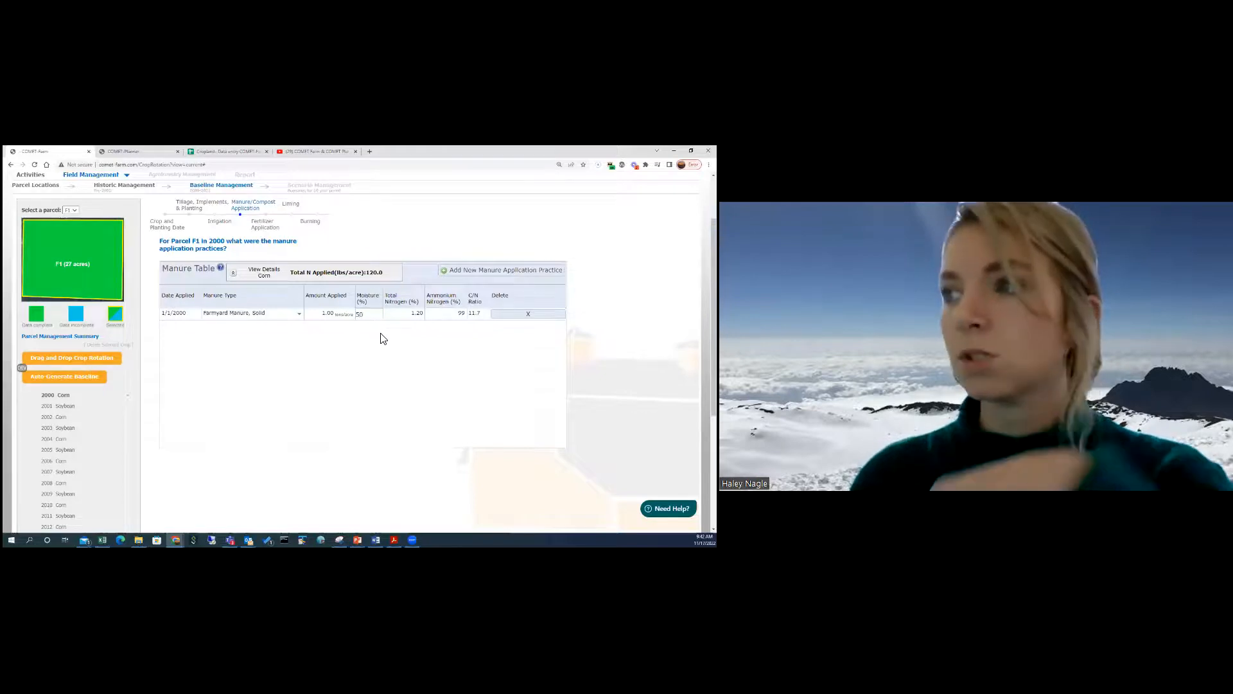
click(382, 340)
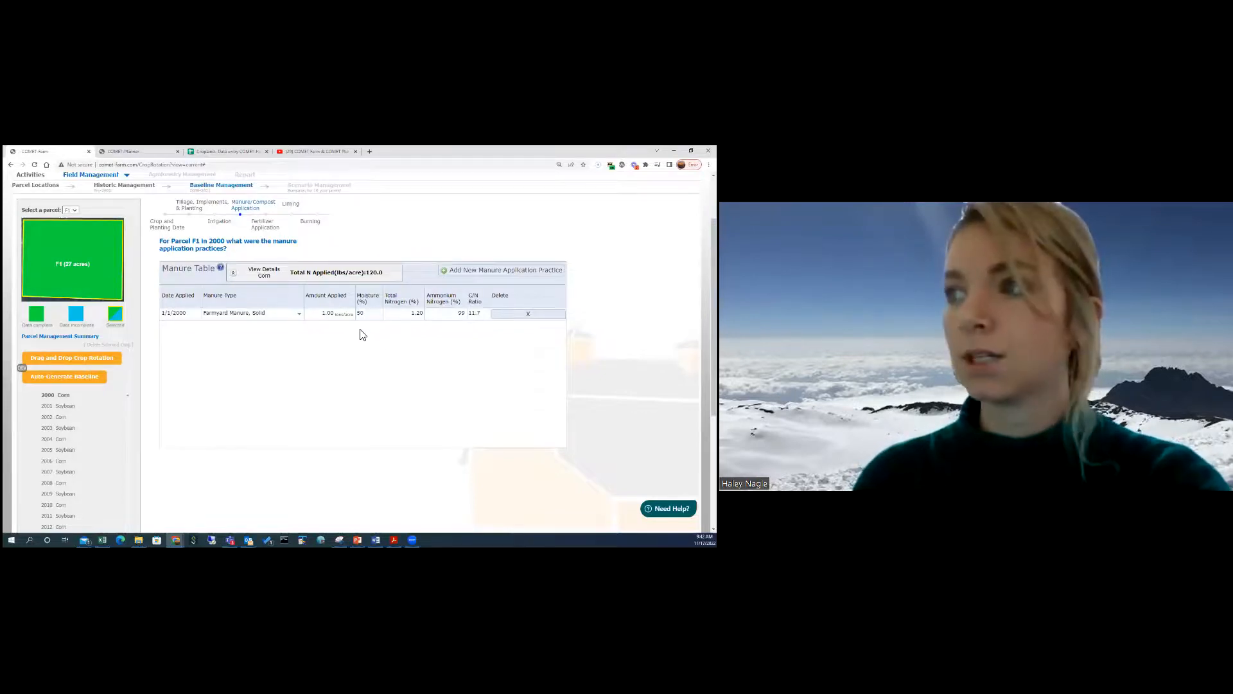
click(327, 316)
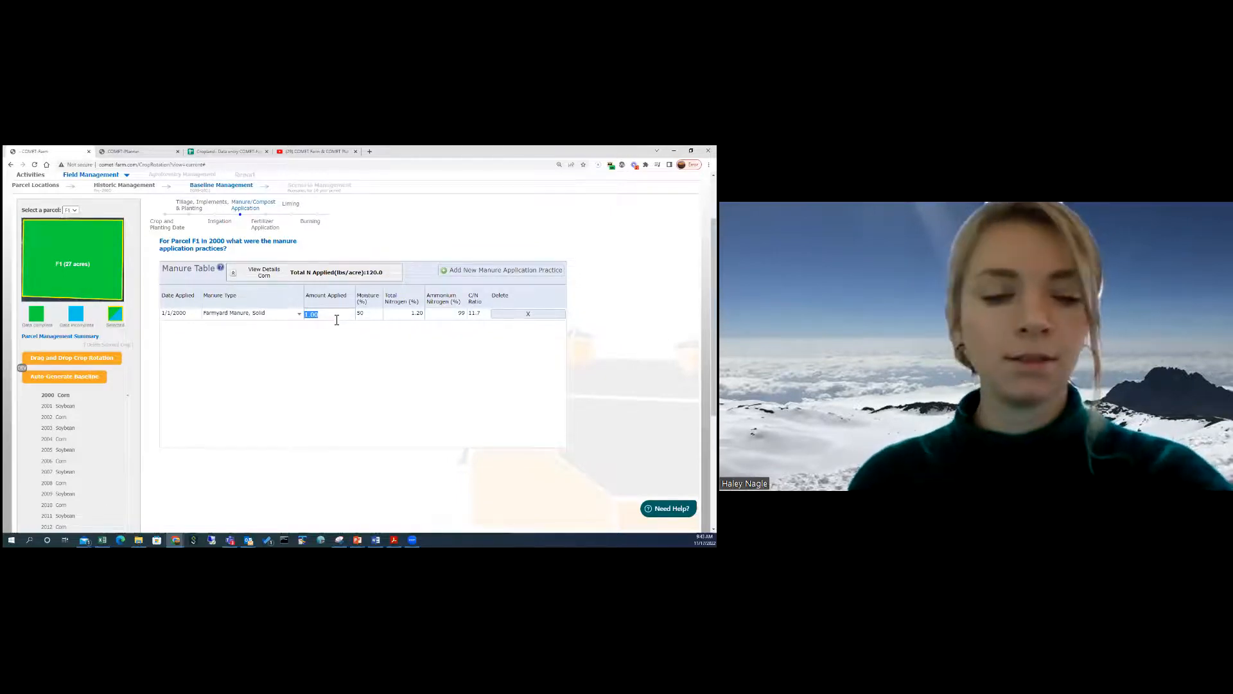
click(324, 350)
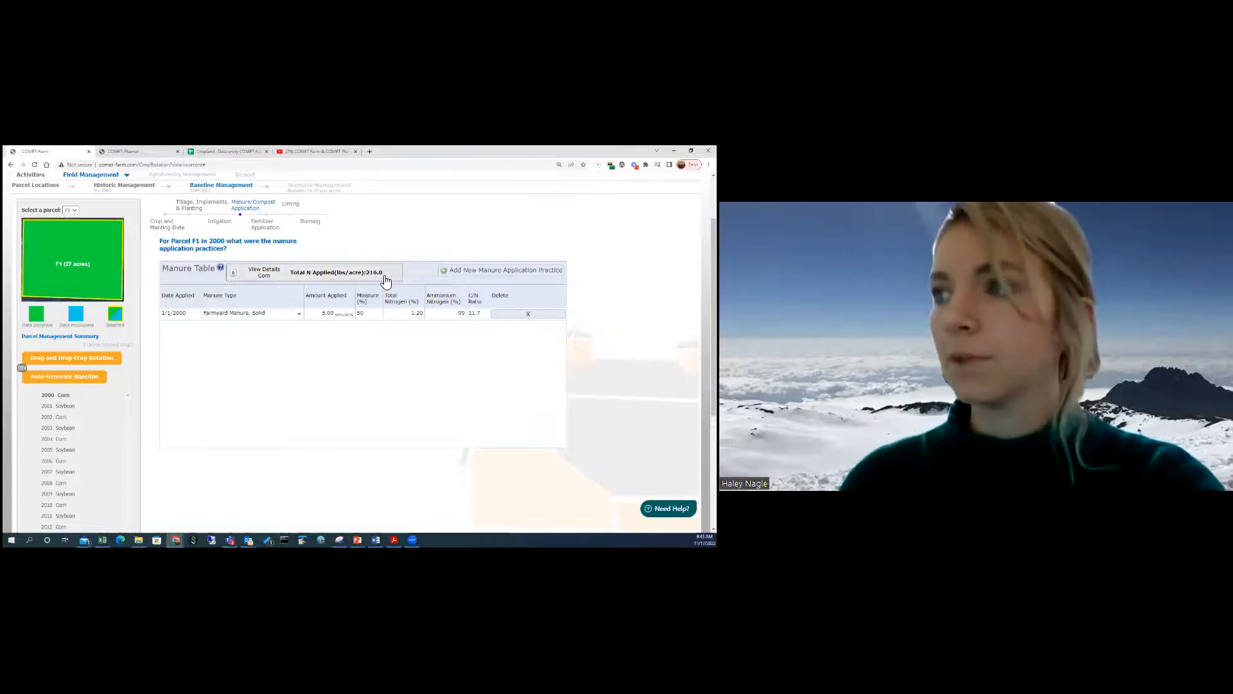
click(528, 314)
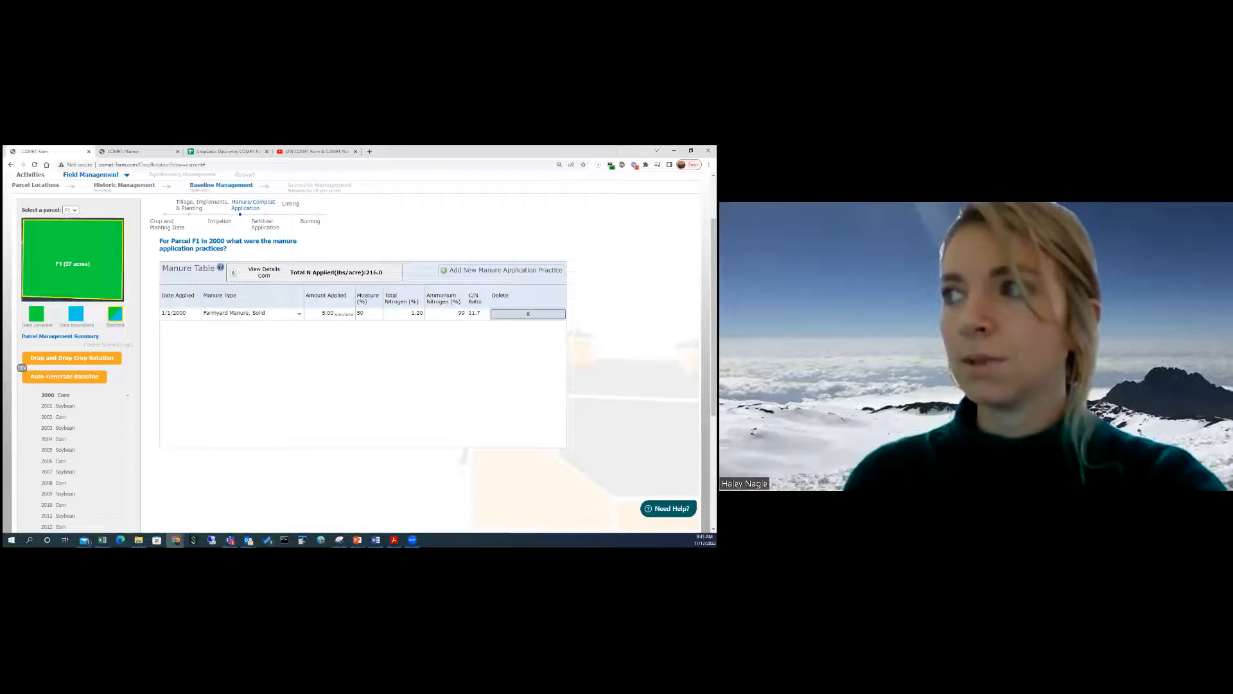
Review F1's 2000 fertilizer applications and browse the fertilizer types available for the Urea Ammonium Nitrate entry
click(269, 231)
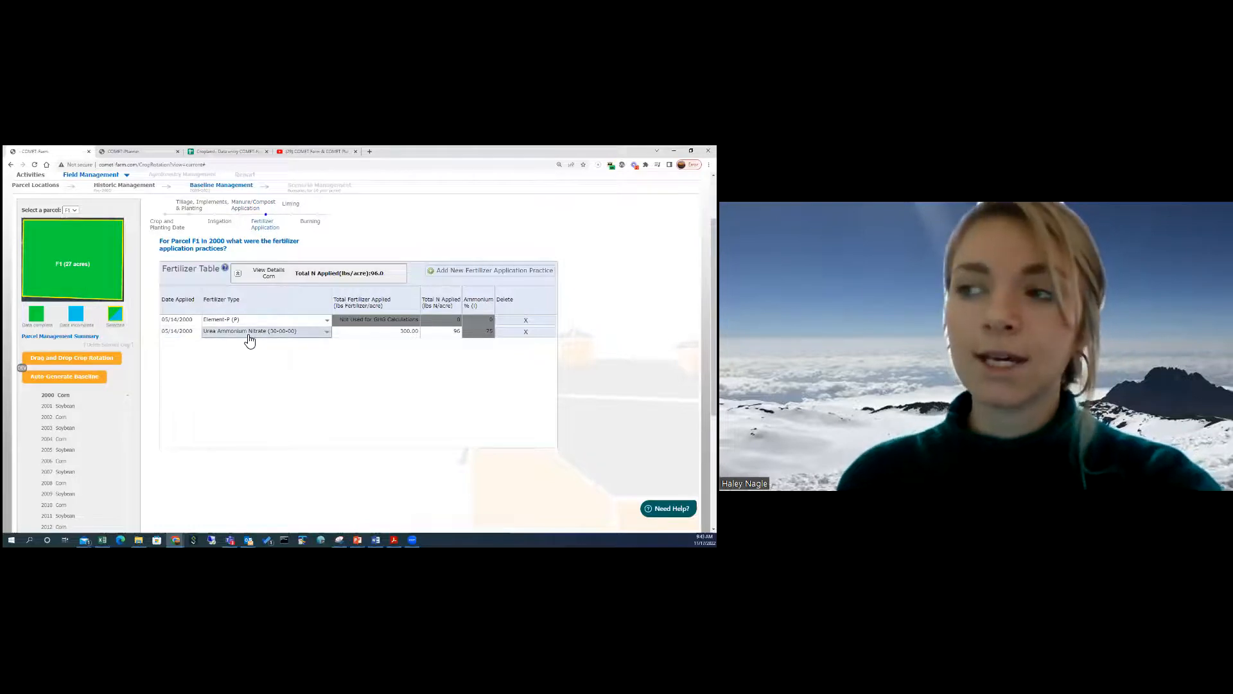
click(249, 335)
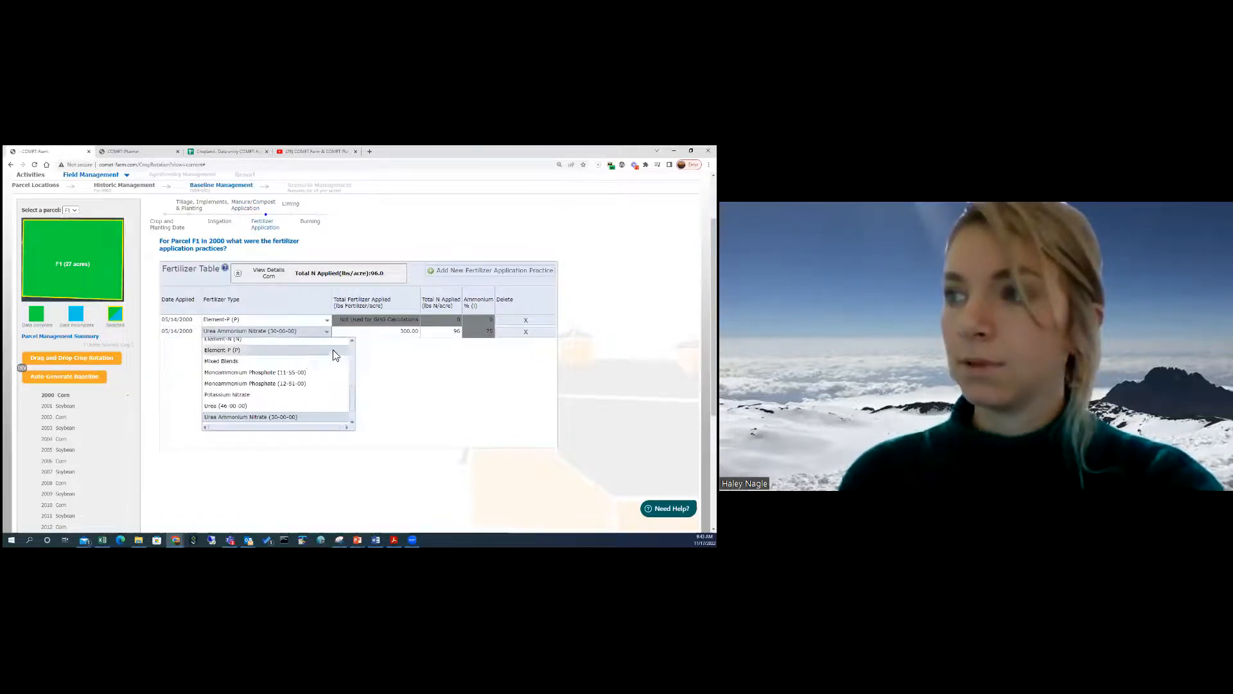
mouse_move(355, 391)
mouse_down()
mouse_move(352, 367)
mouse_move(352, 401)
mouse_up()
click(391, 400)
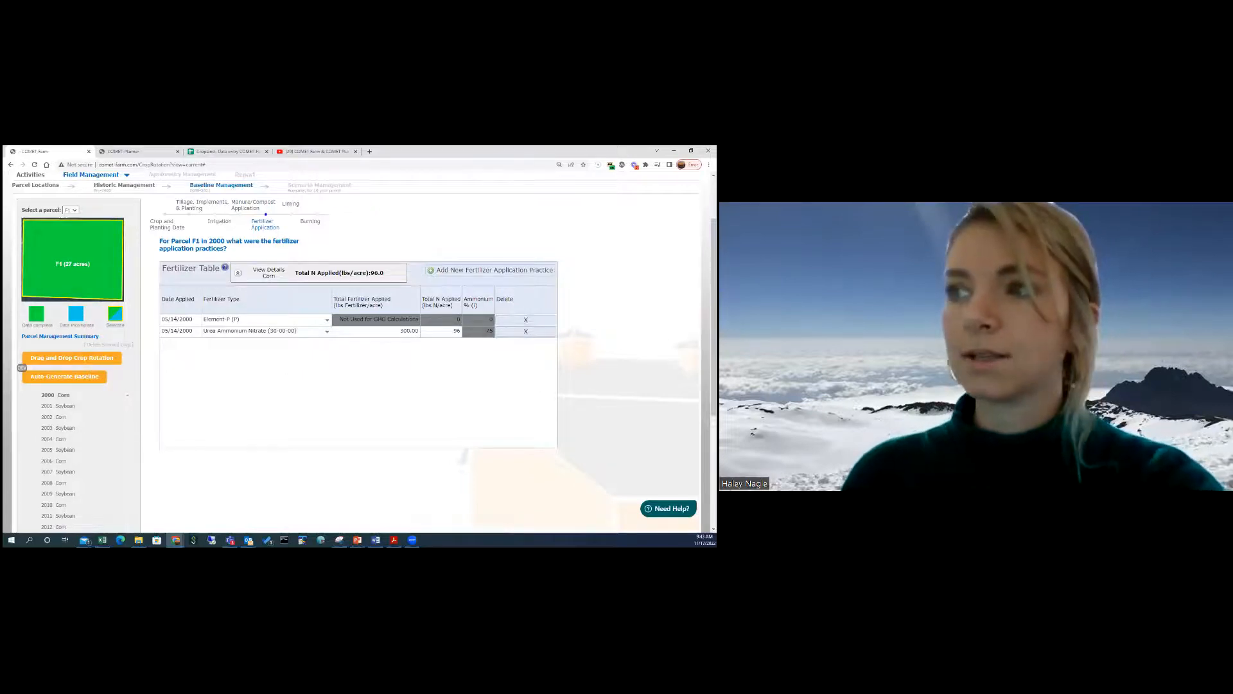
Review the liming material options and the crop residue burning page for F1's 2000 crop year
click(294, 211)
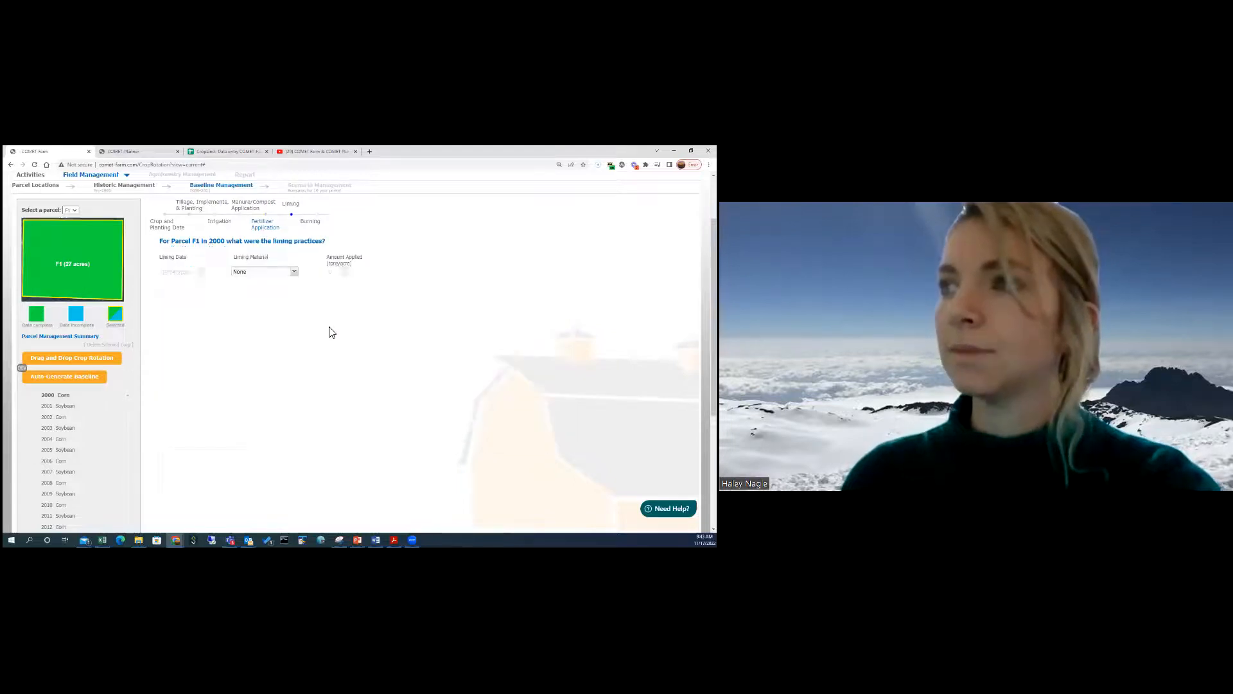
click(292, 275)
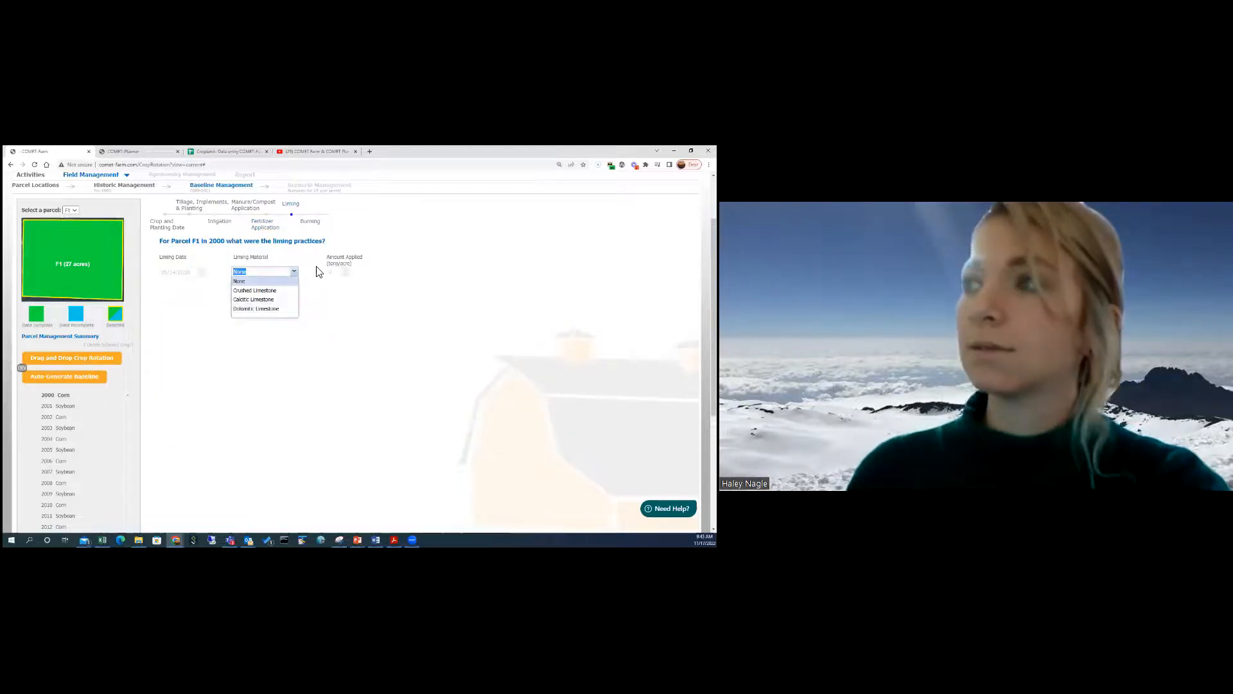
click(312, 225)
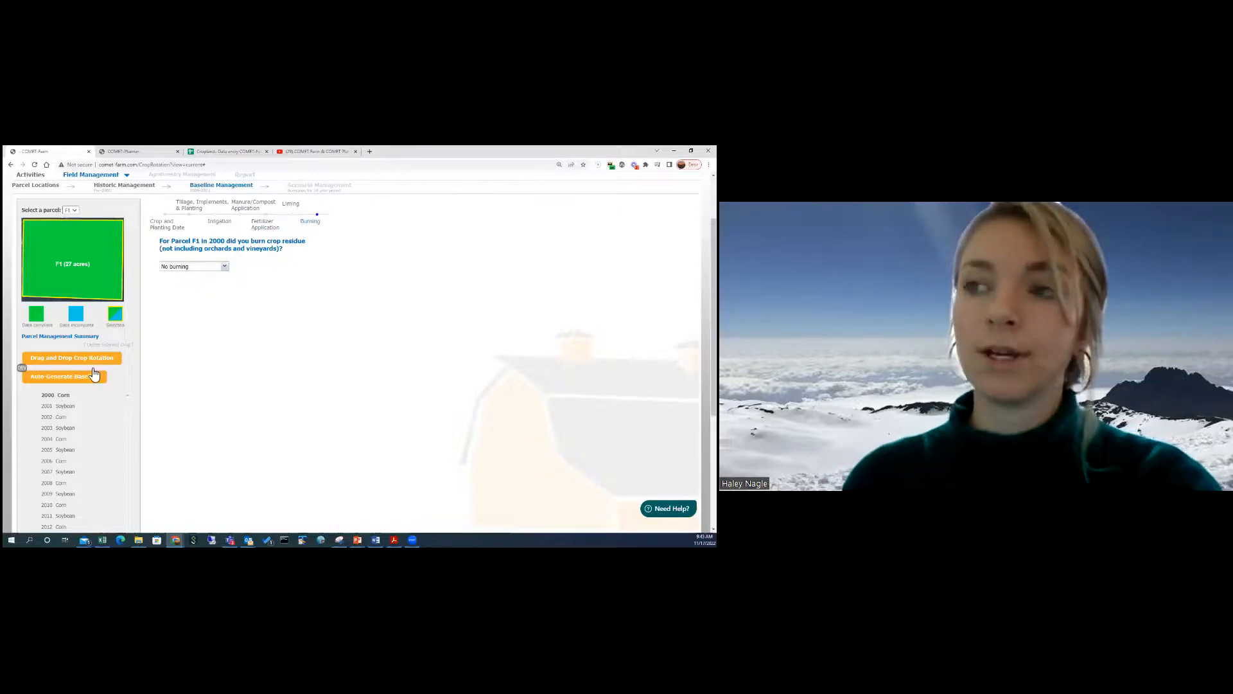
Browse the crop options on the crop and planting date page for F1's 2000 crop year, leaving Corn selected
click(162, 224)
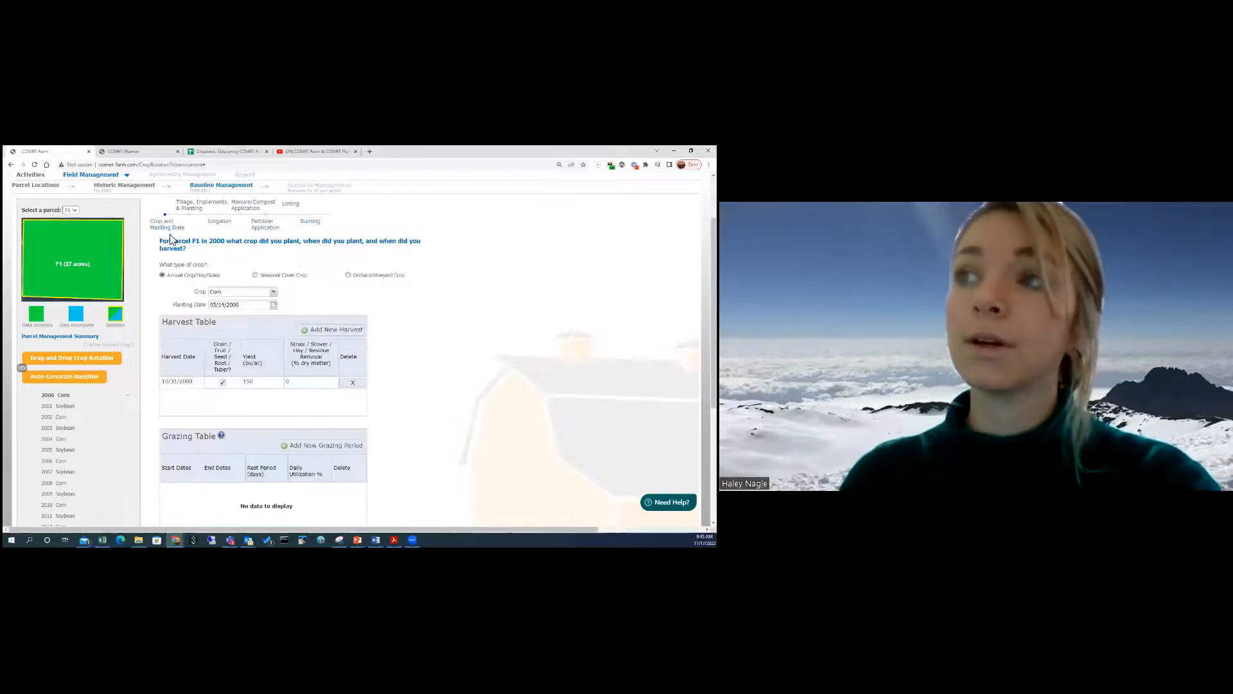
click(274, 293)
drag(274, 309, 267, 388)
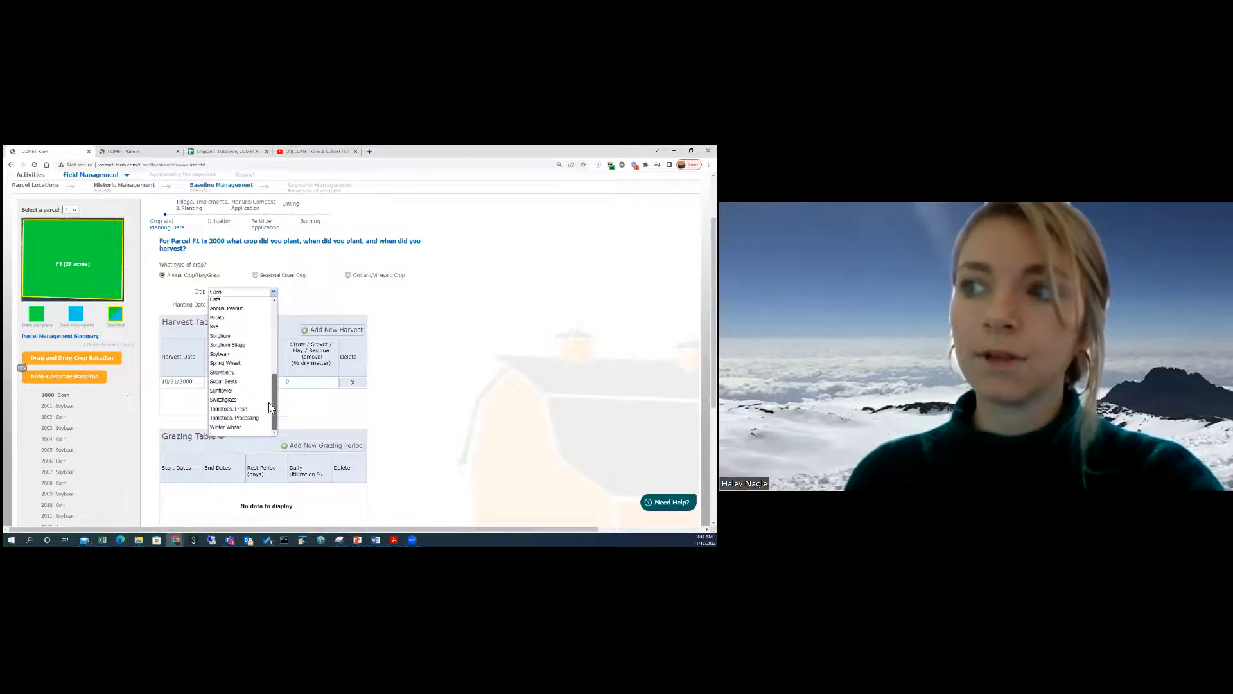
scroll(280, 383, down, 1)
scroll(280, 379, up, 10)
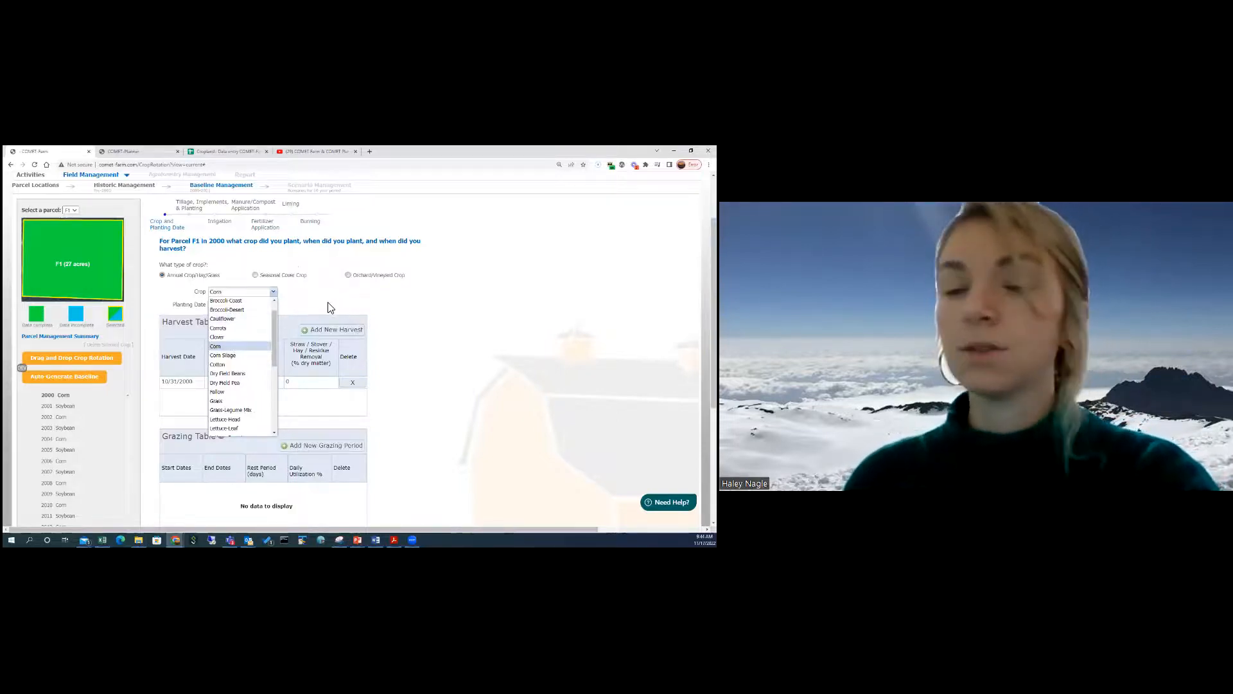
click(333, 303)
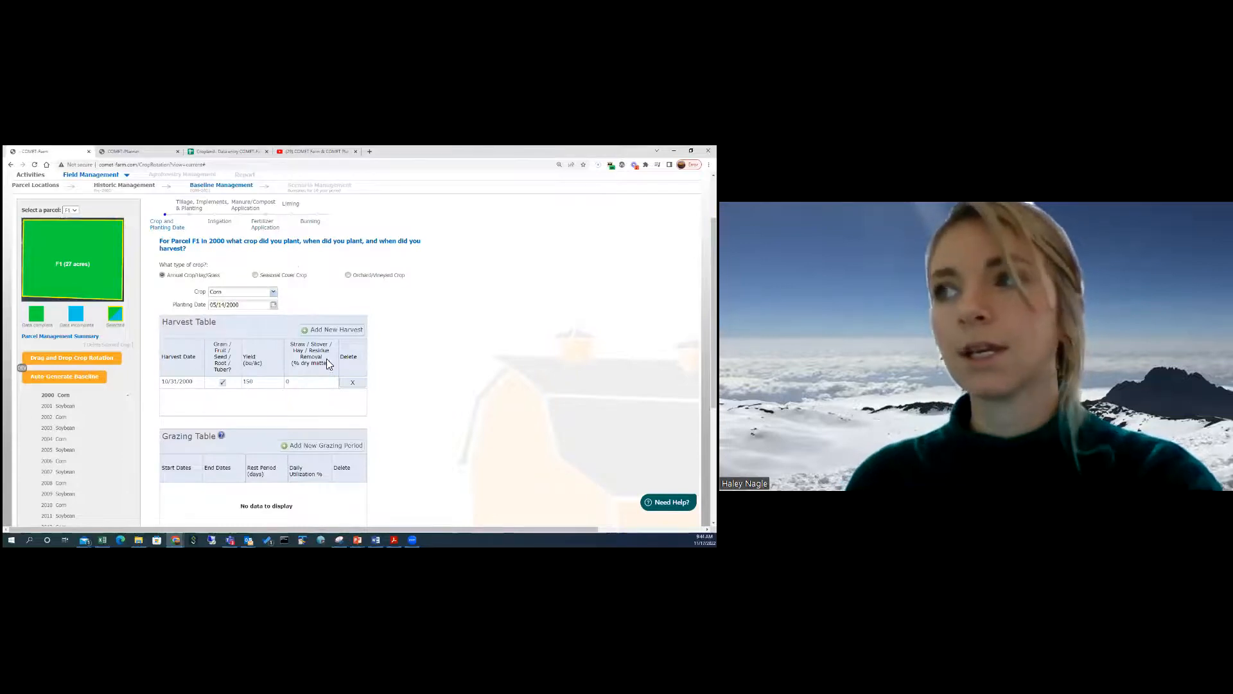
click(270, 299)
click(270, 298)
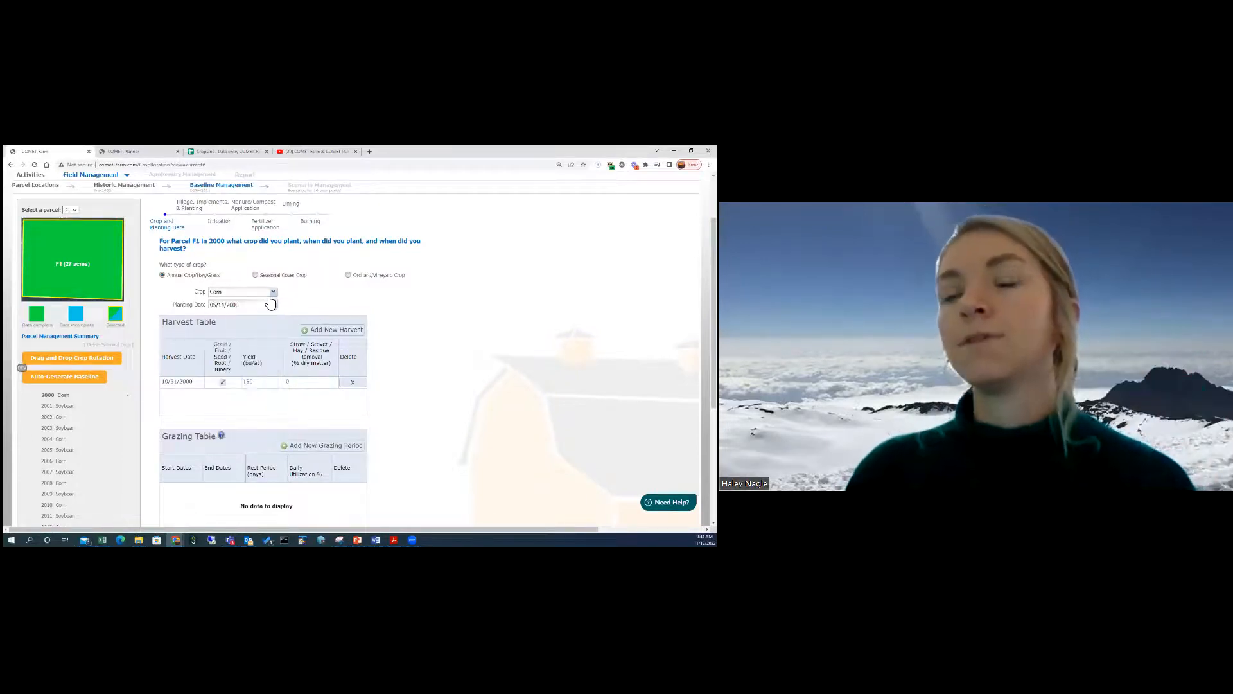
Review the 2000 residue burning page and F1's crop rotation list, view the 2001 soybean year, and return to 2000 corn
click(317, 229)
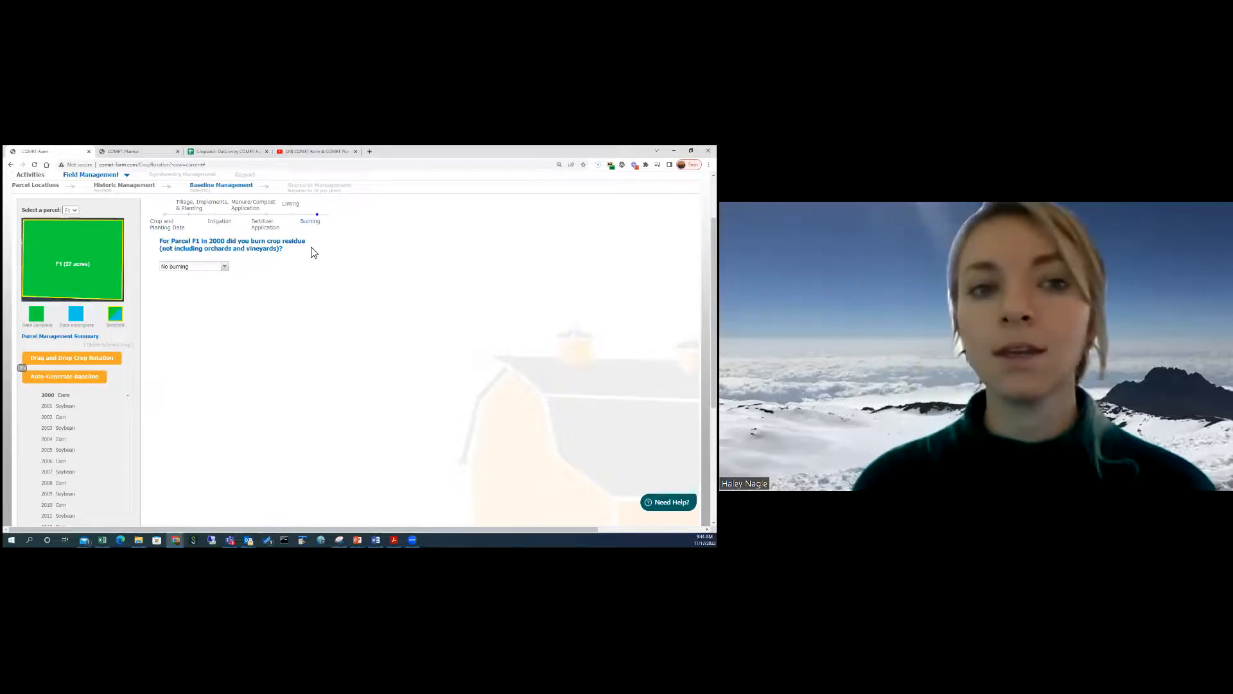
scroll(309, 254, down, 1)
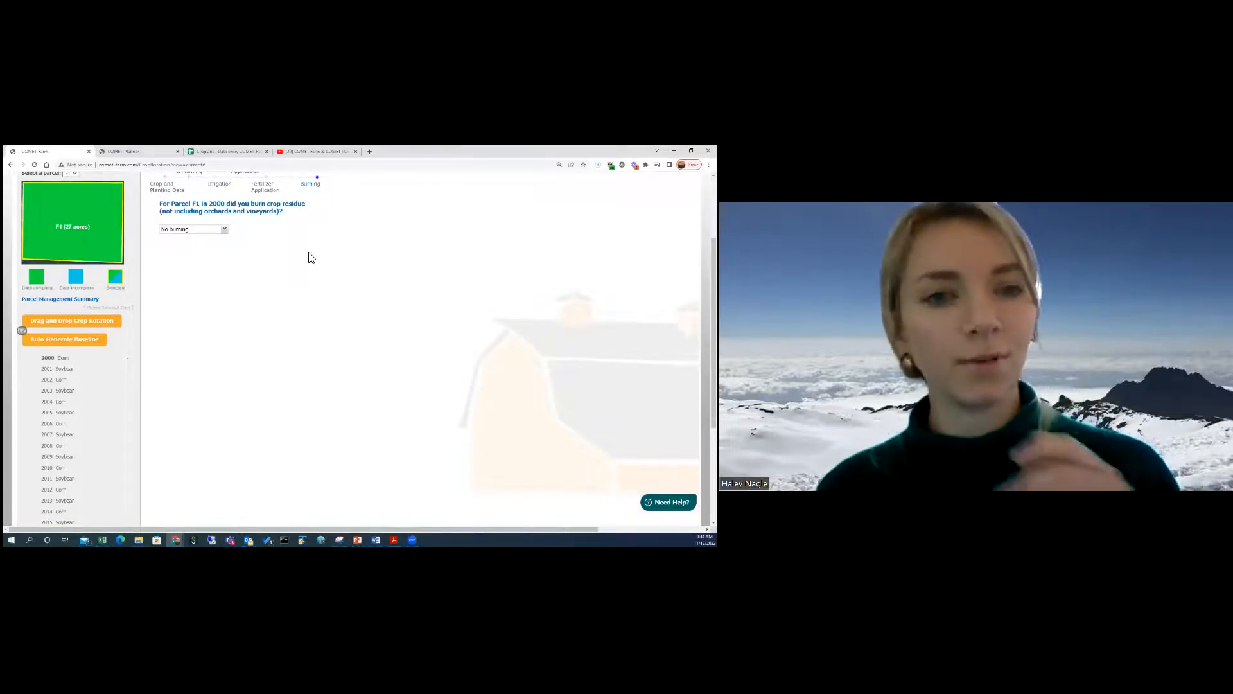
scroll(333, 238, up, 1)
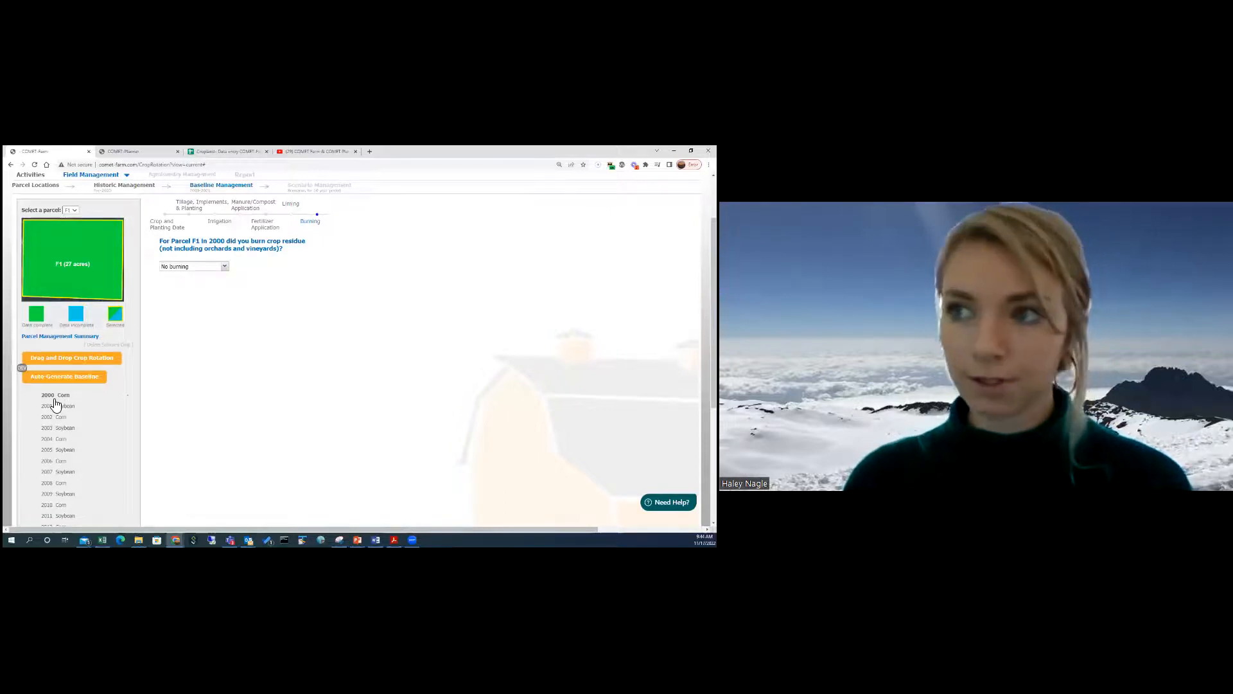
scroll(255, 404, down, 3)
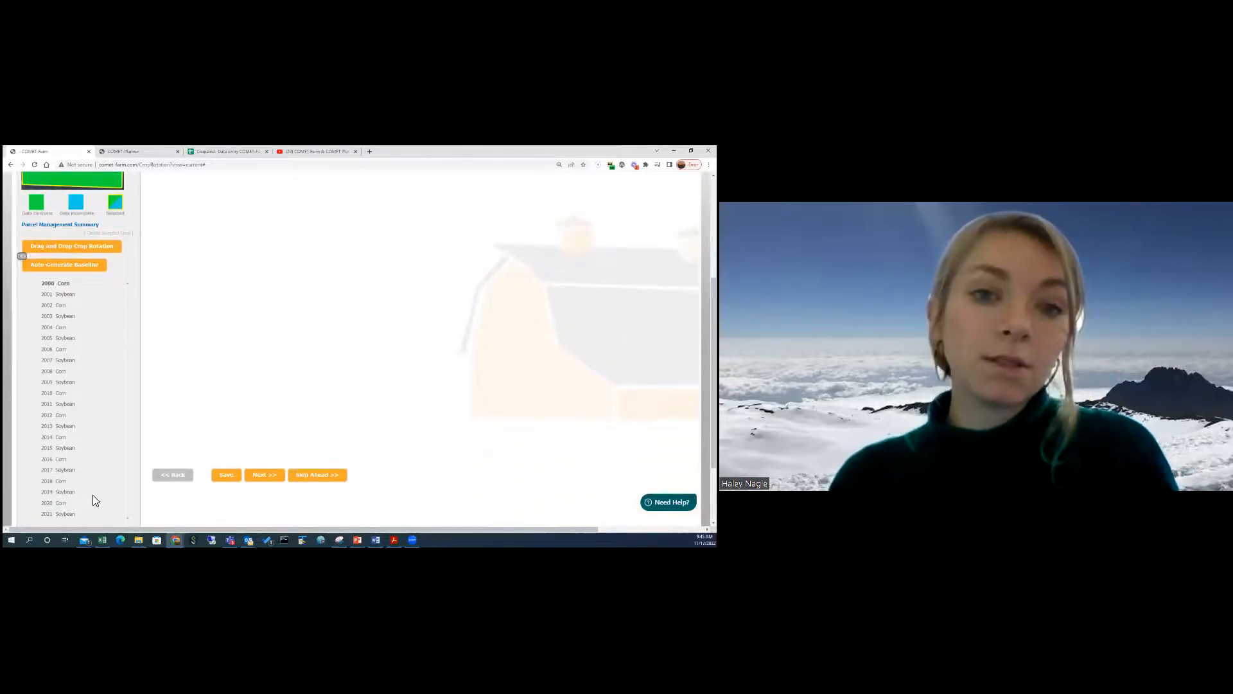
click(67, 296)
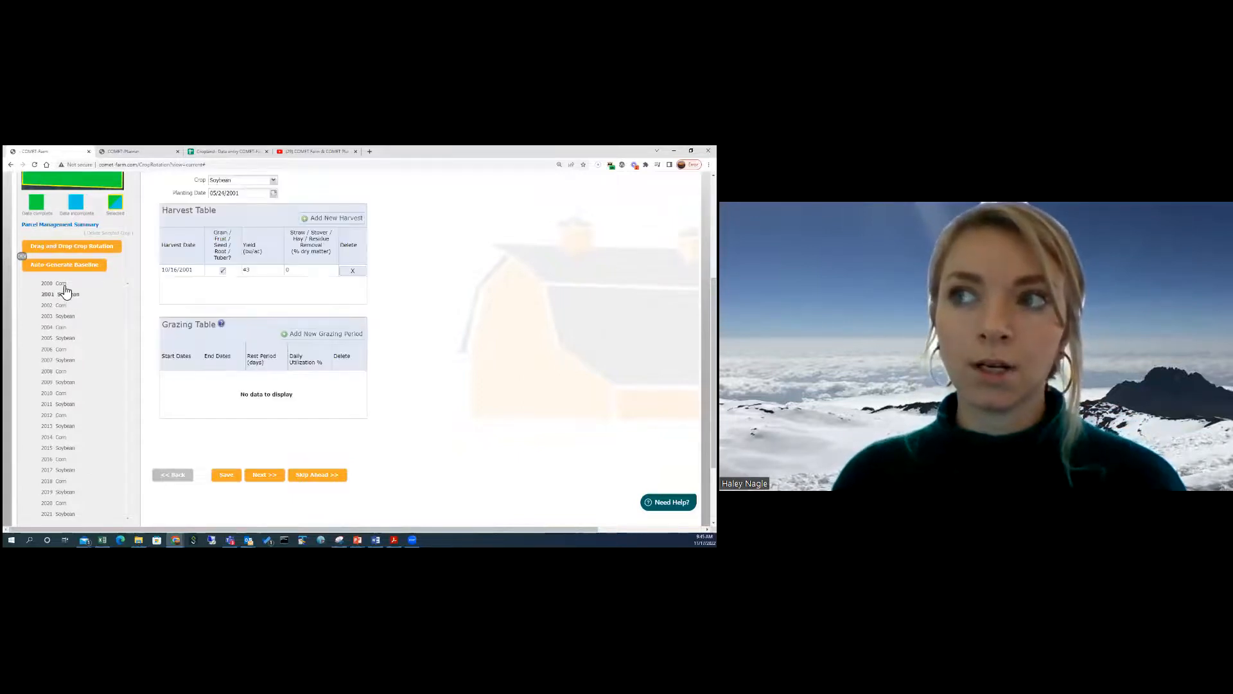
click(61, 283)
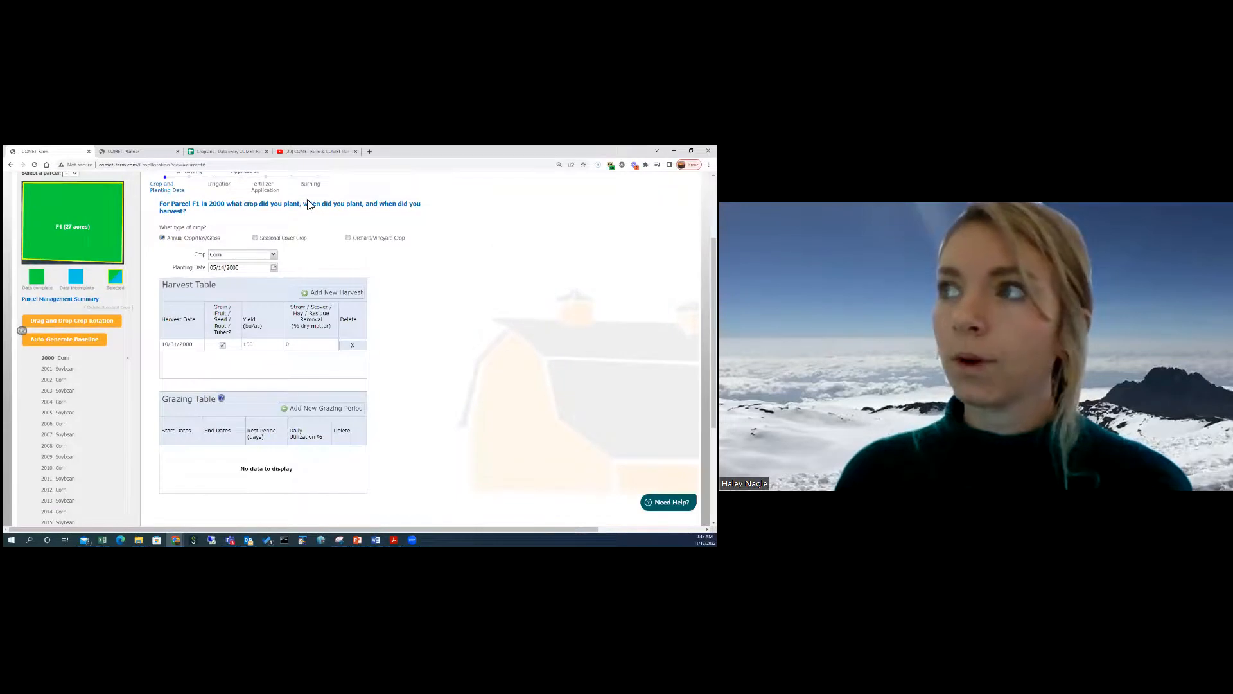
Finish F1's 2000 crop year from the burning page and decline adding another crop for the same year
click(319, 185)
scroll(343, 231, down, 1)
scroll(342, 257, down, 1)
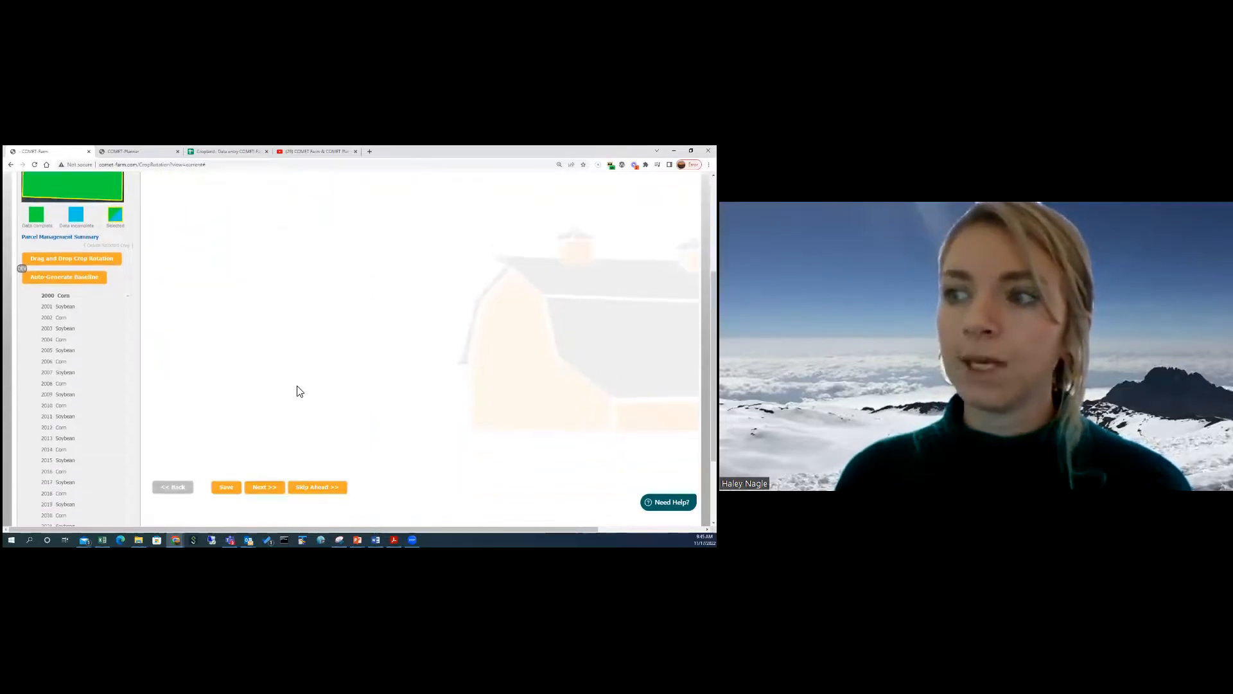
click(272, 478)
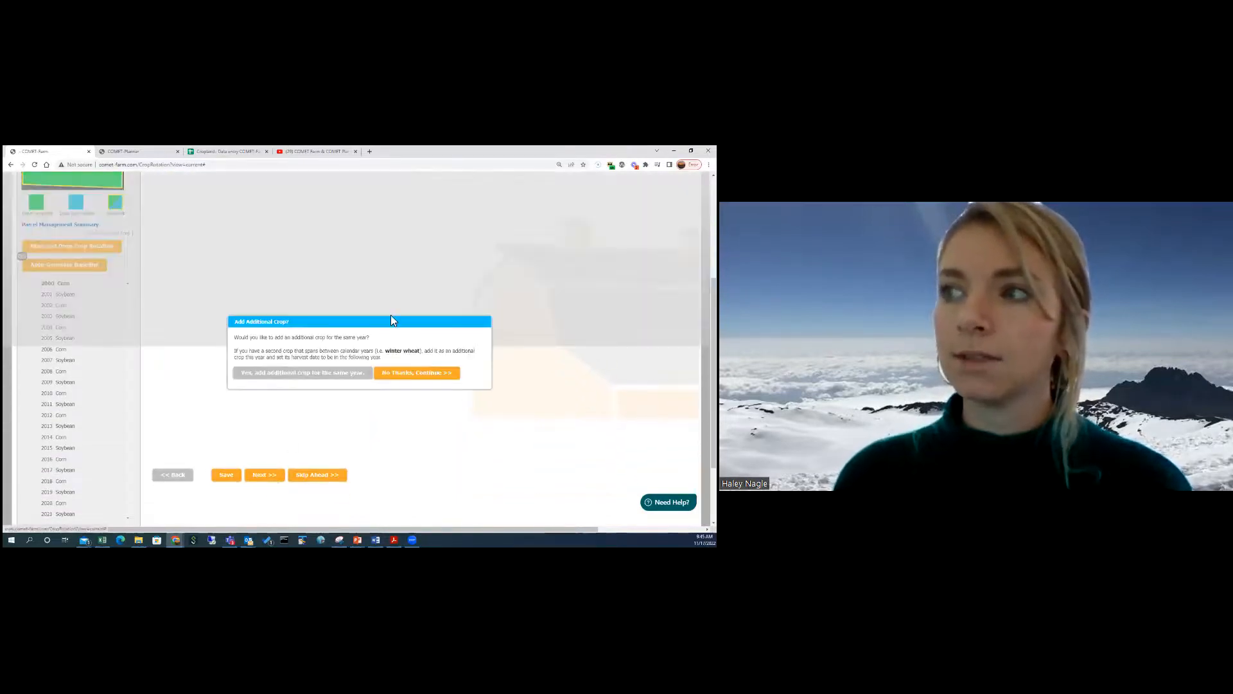
drag(388, 320, 377, 284)
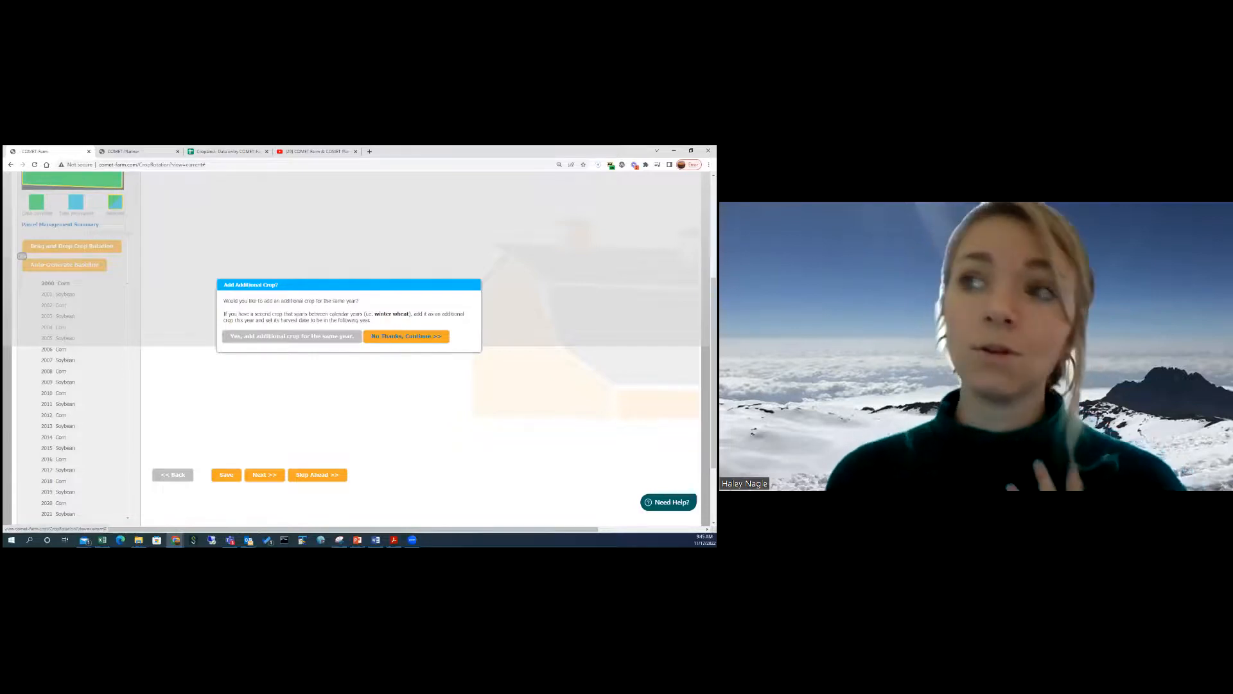
click(406, 336)
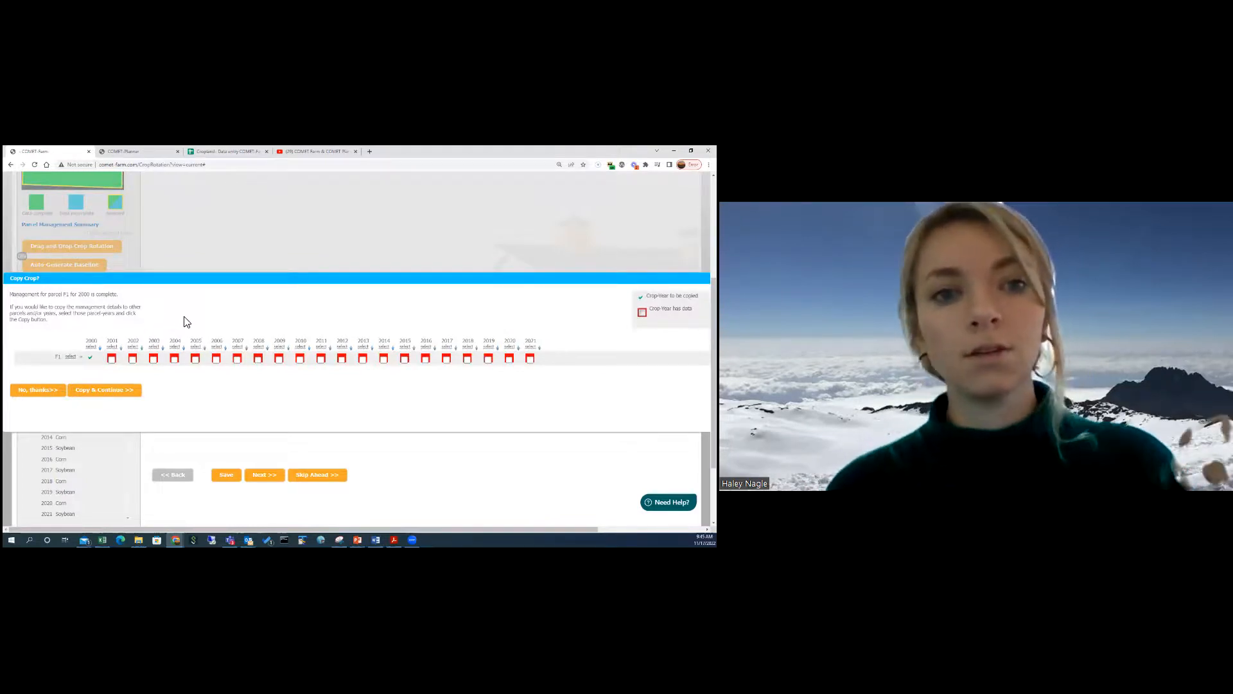
Try selecting the even years 2002 through 2012, and all F1 years, as copy targets for the 2000 management, and clear the selection
click(133, 359)
click(174, 359)
click(217, 359)
click(258, 360)
click(300, 359)
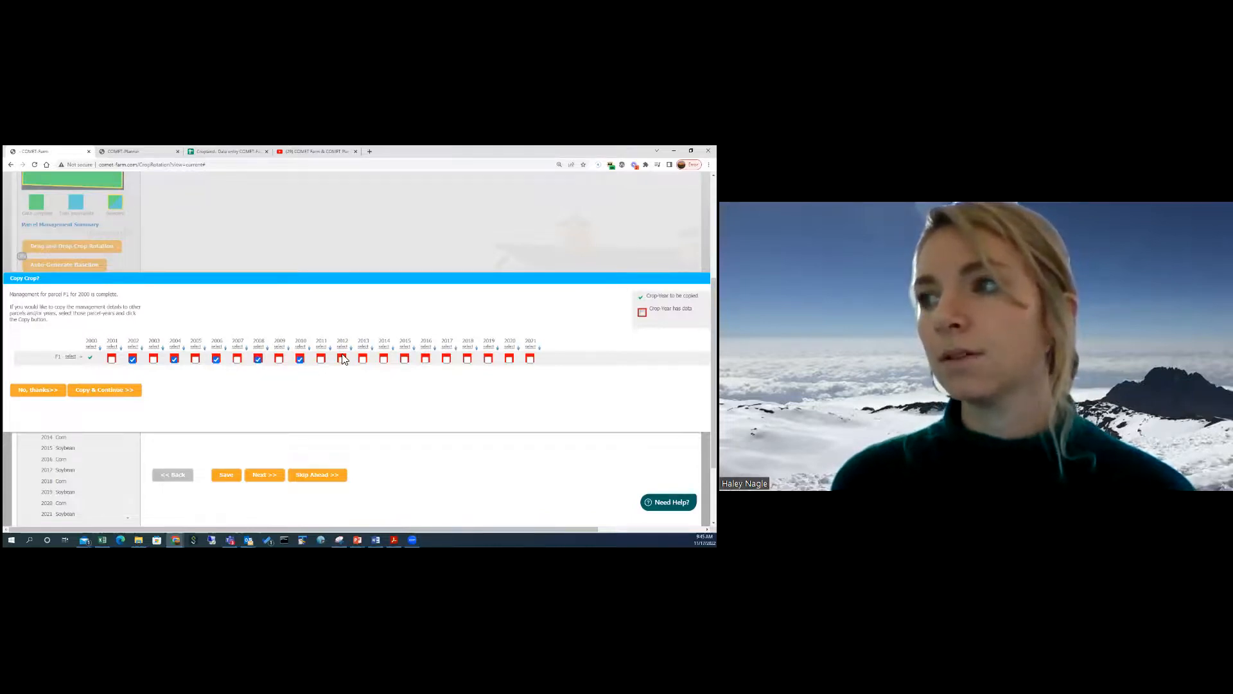
click(342, 360)
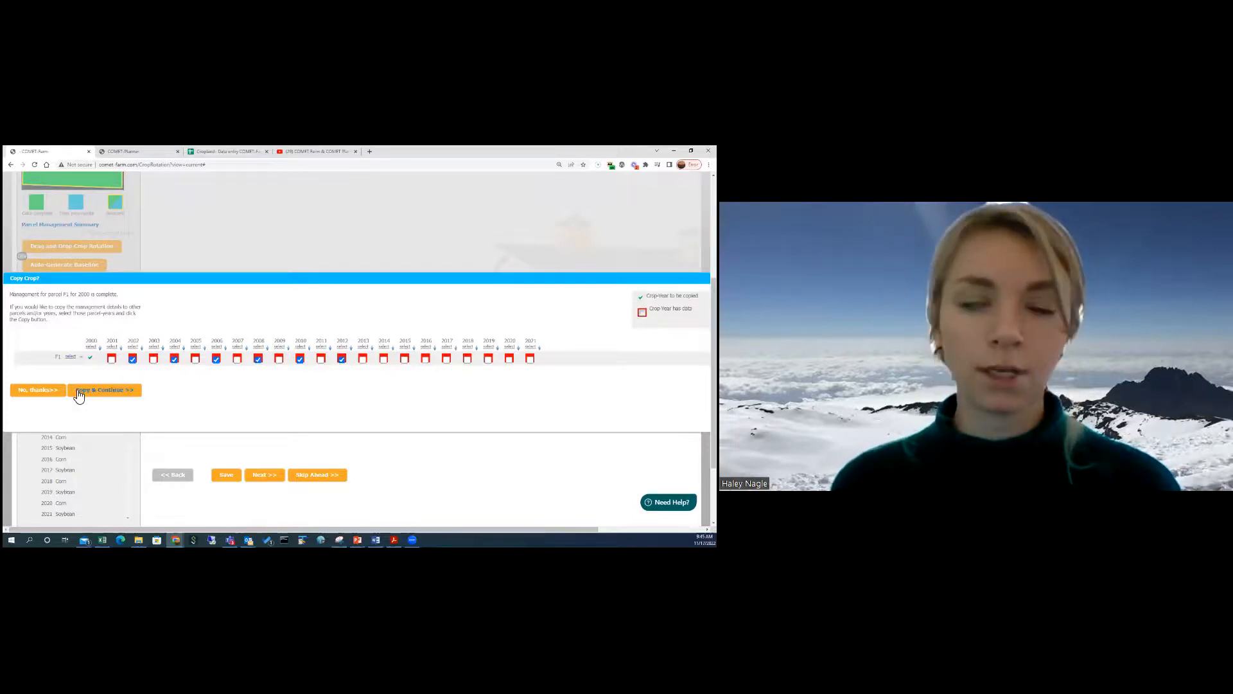
click(70, 357)
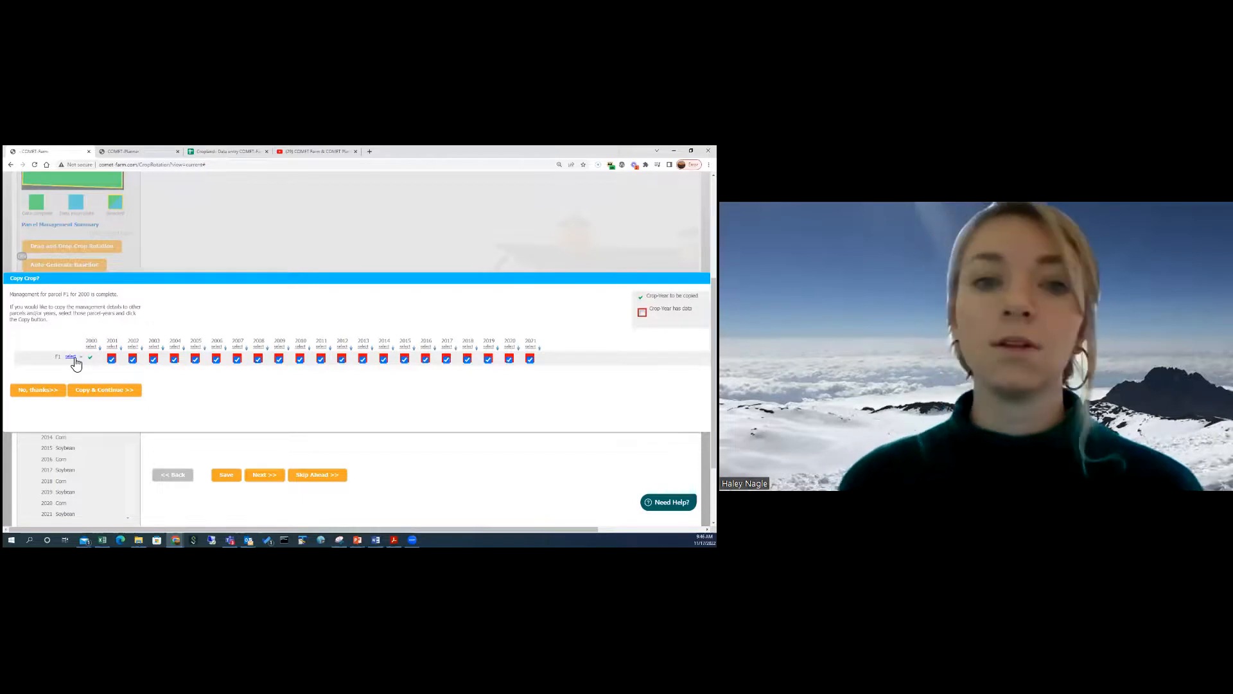
click(72, 358)
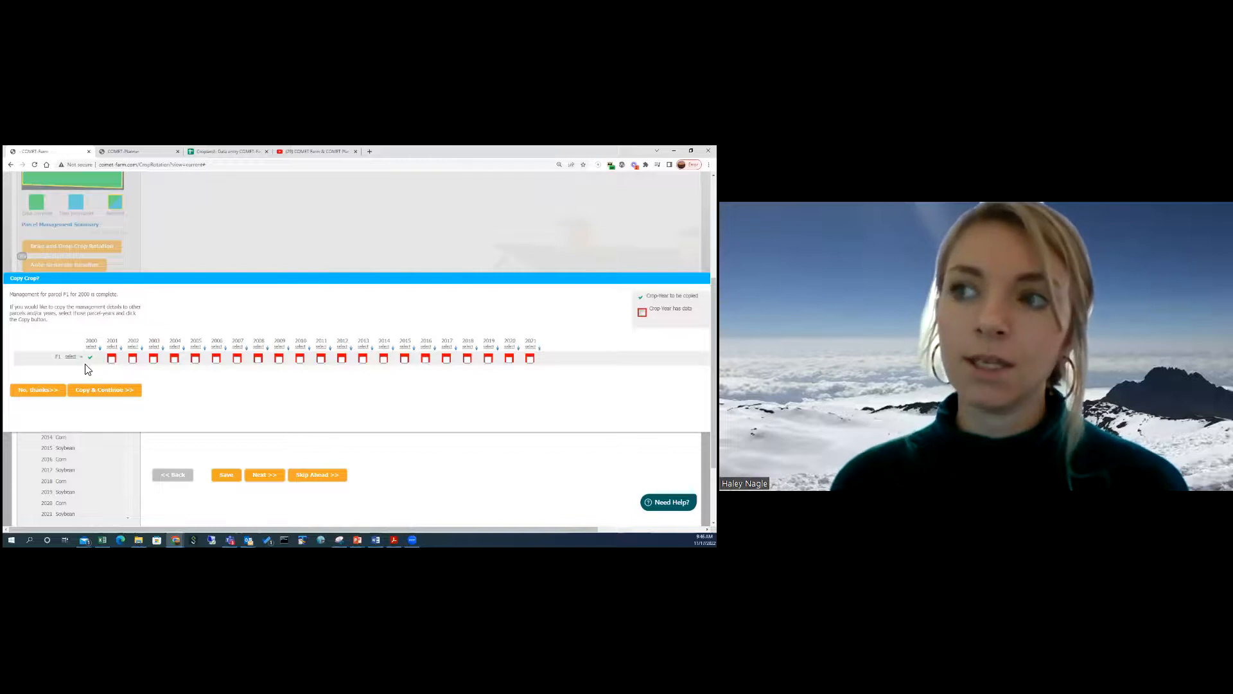
Copy F1's 2000 corn management to 2001, keep editing the baseline, and check the updated crop rotation list
click(113, 360)
drag(196, 280, 196, 256)
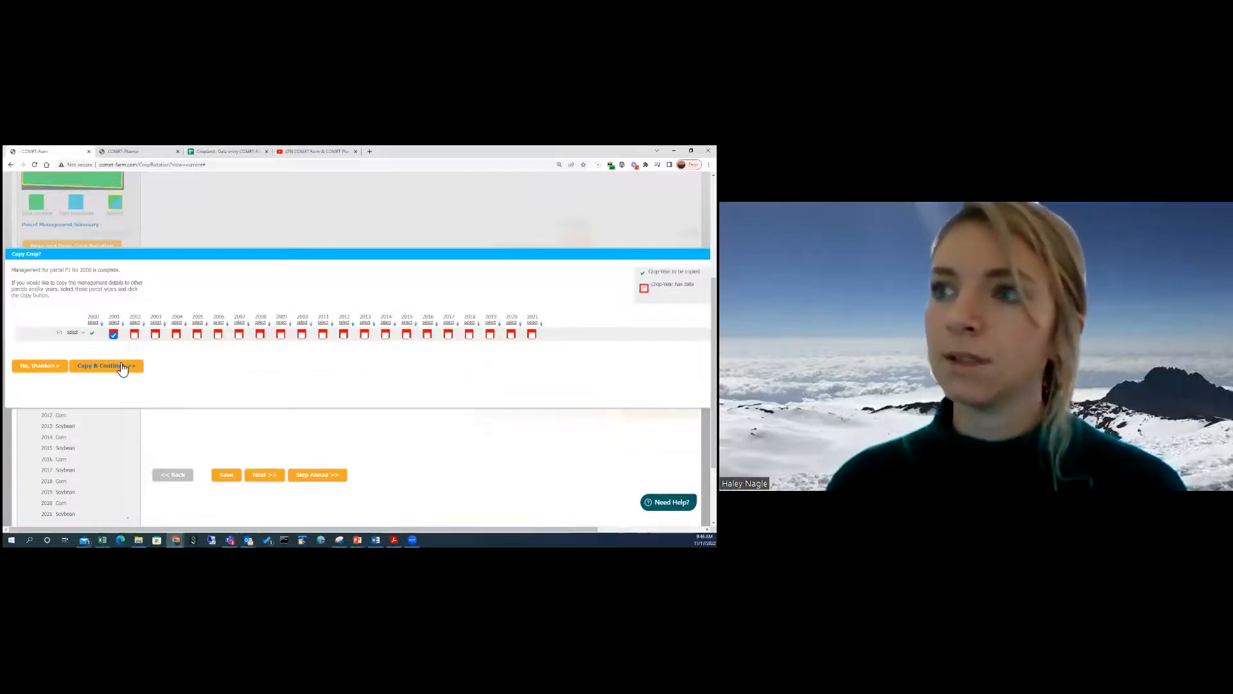
click(122, 368)
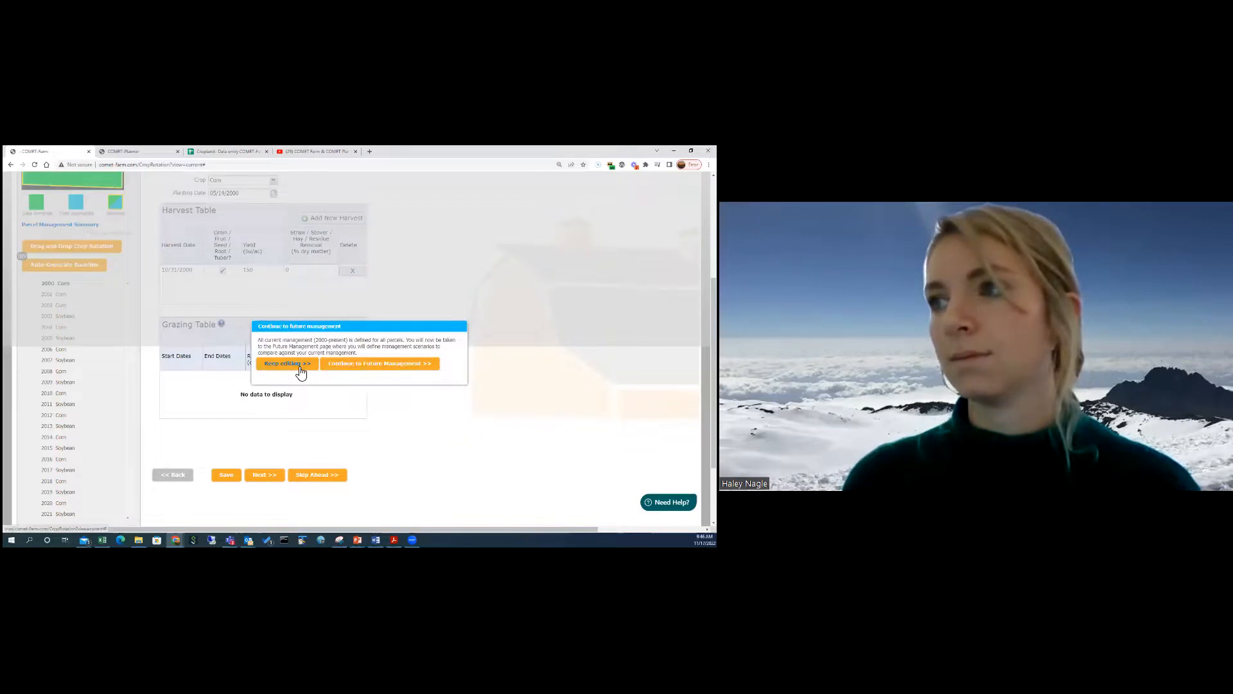
click(297, 365)
scroll(99, 459, down, 3)
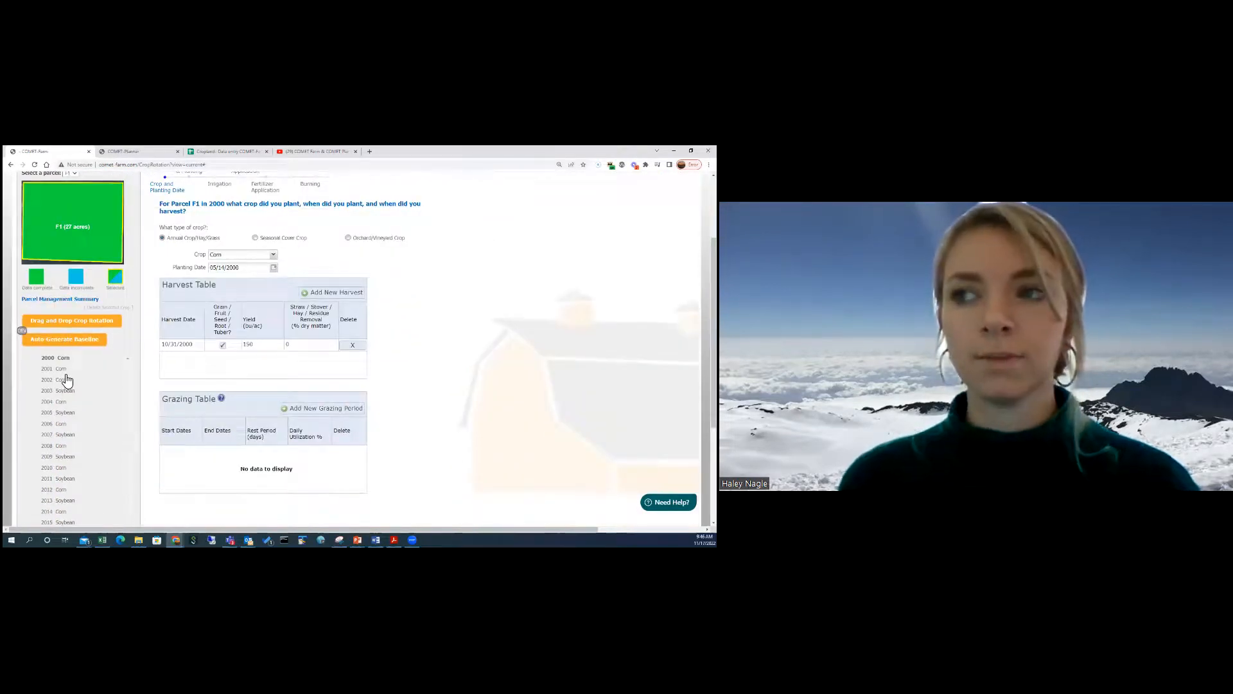
scroll(118, 379, down, 2)
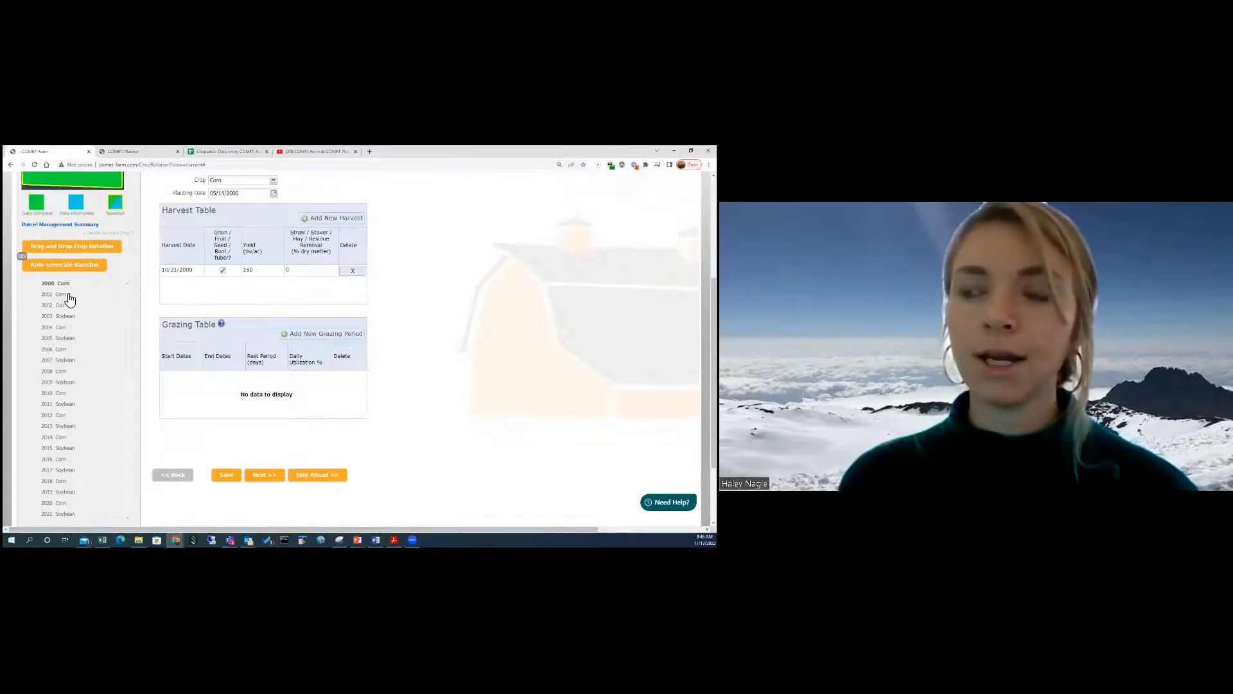
scroll(194, 336, up, 3)
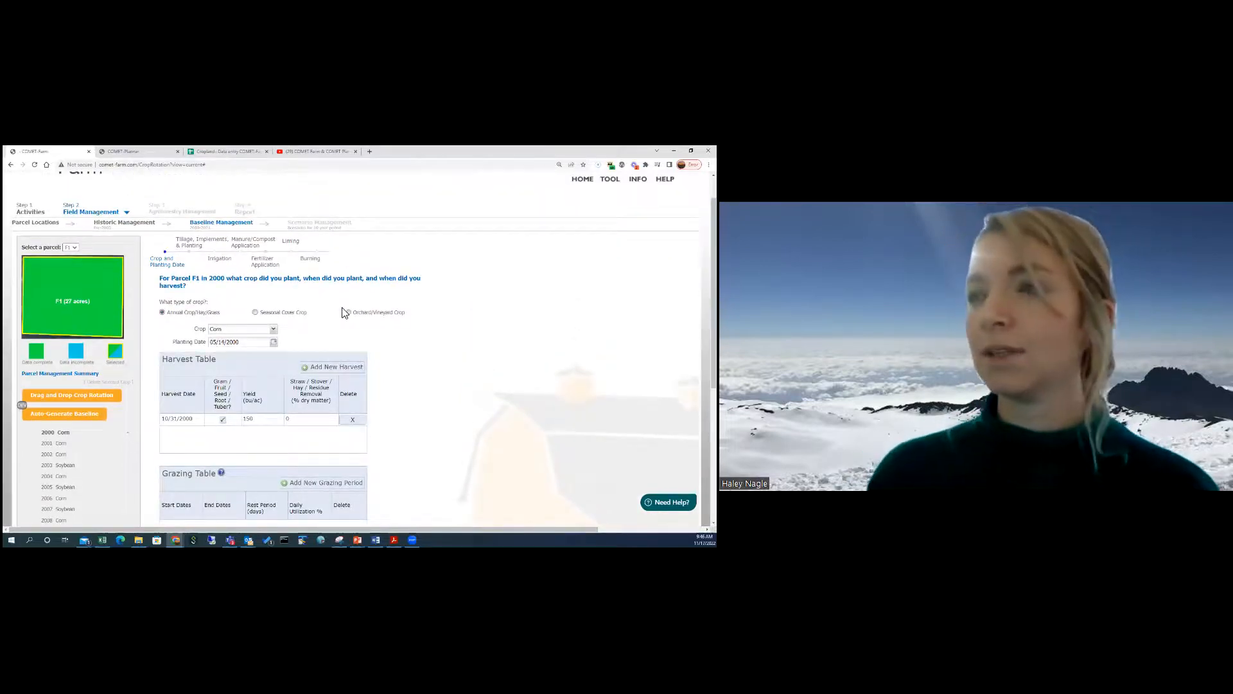
scroll(345, 313, down, 3)
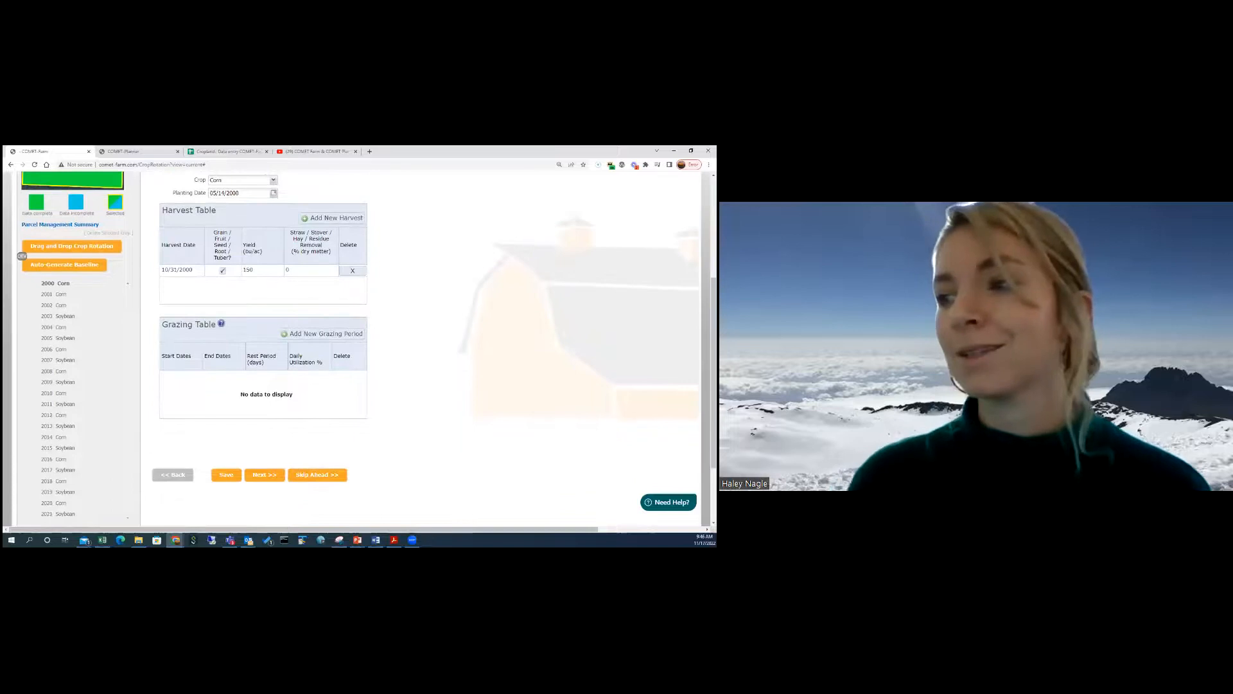
Skip ahead without adding another crop or copying the 2000 management, and continue to future management
click(315, 480)
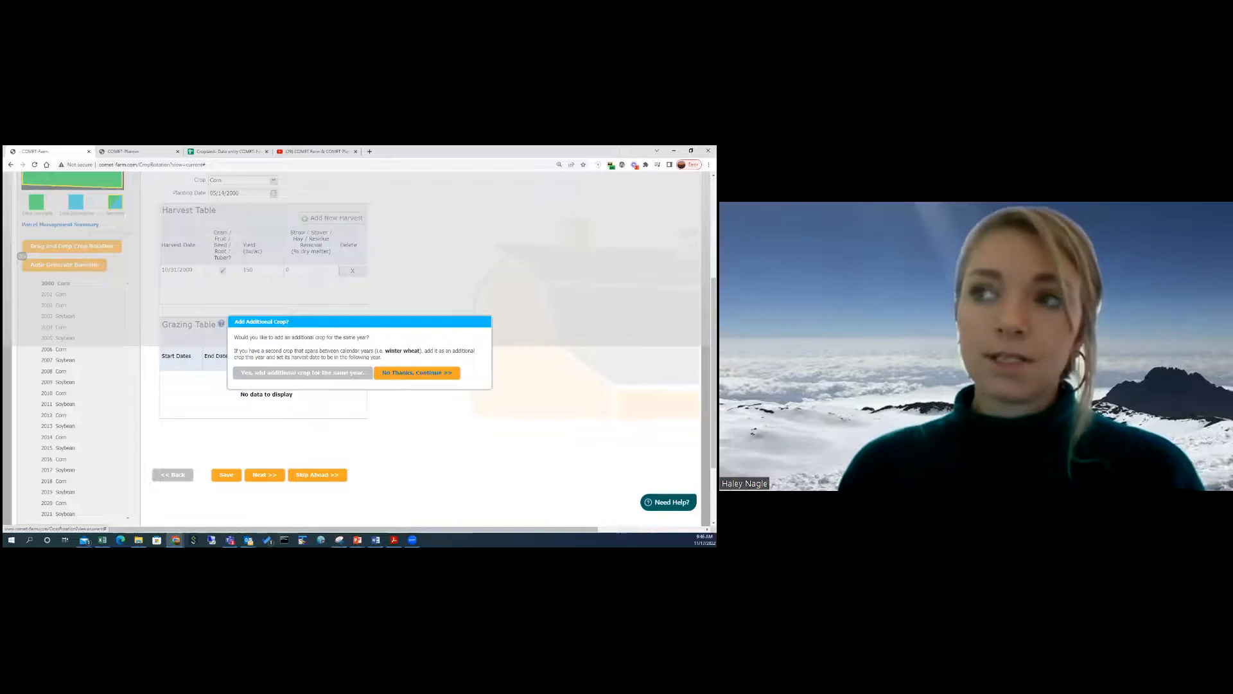
click(404, 379)
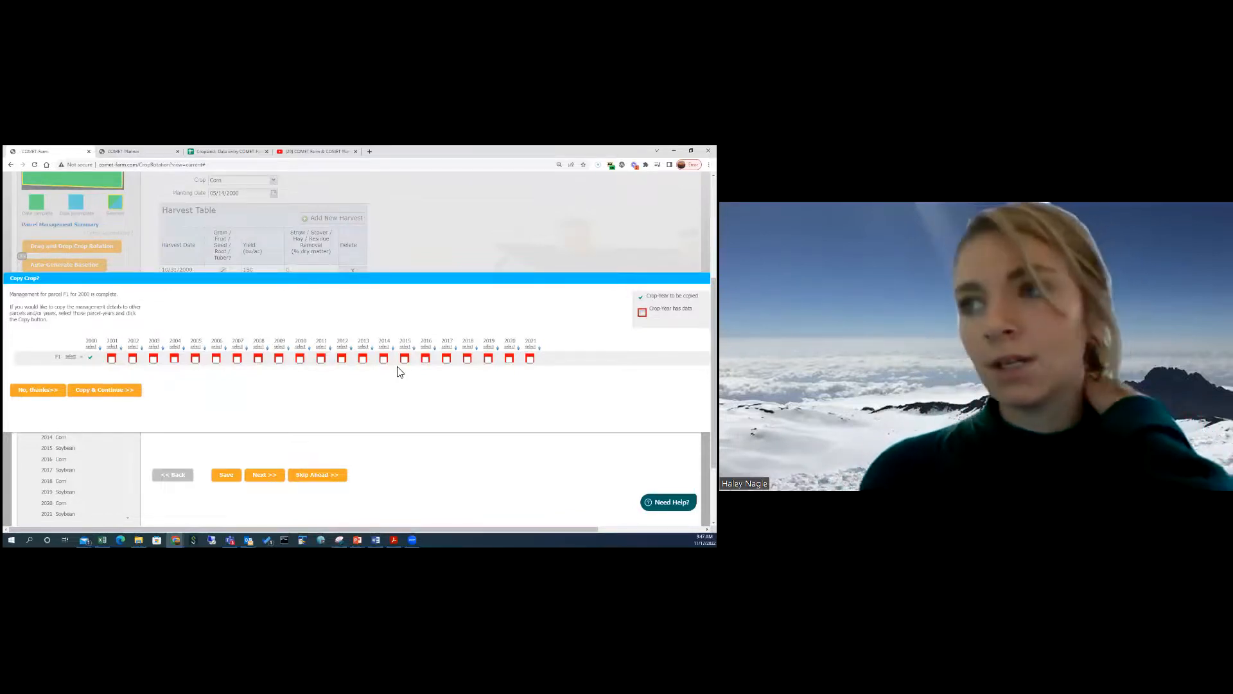
click(55, 394)
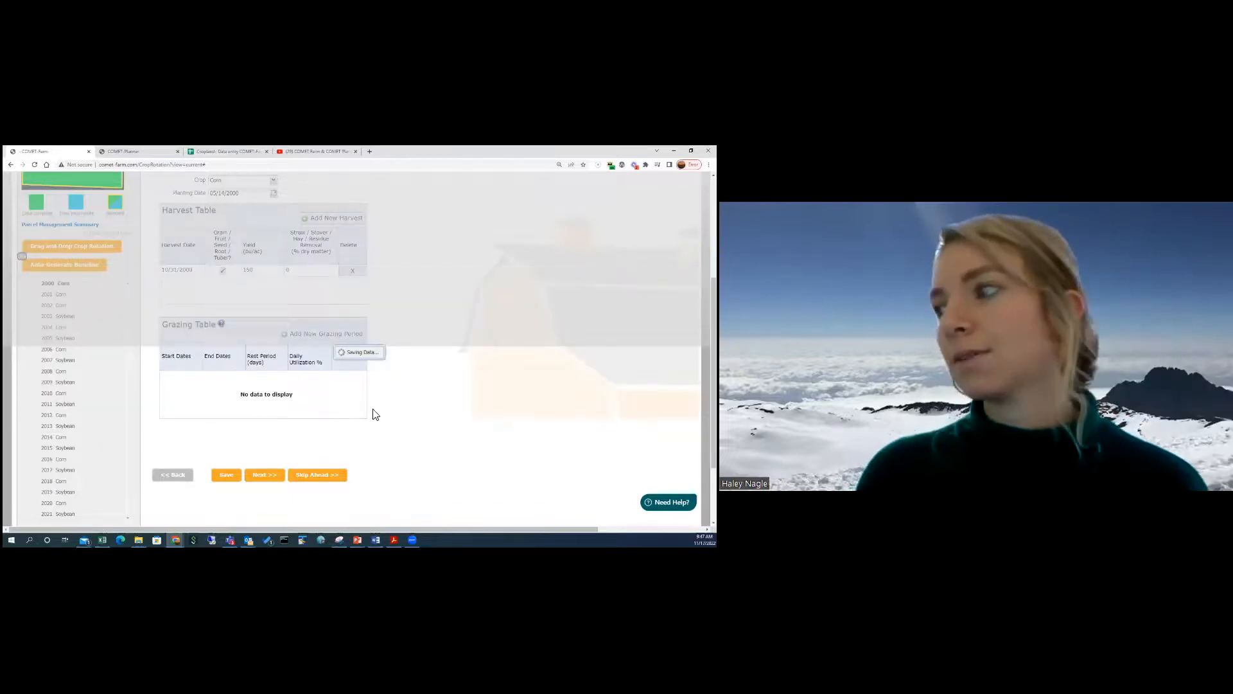
scroll(394, 444, up, 1)
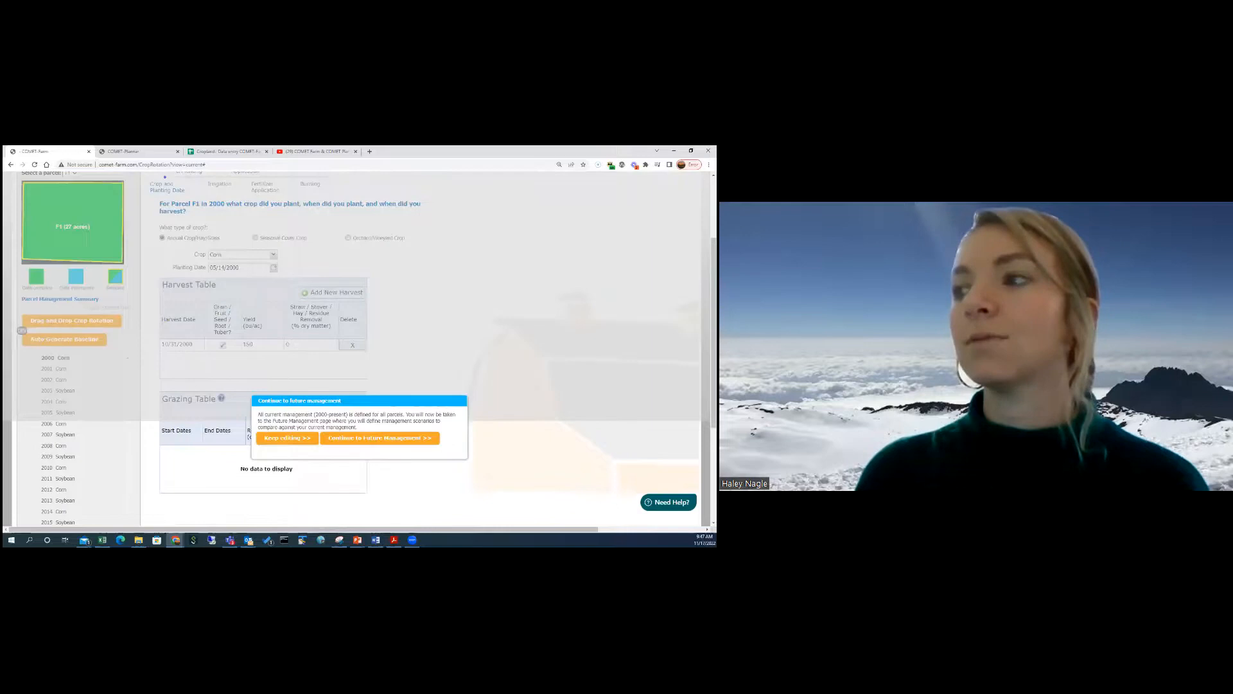
click(368, 440)
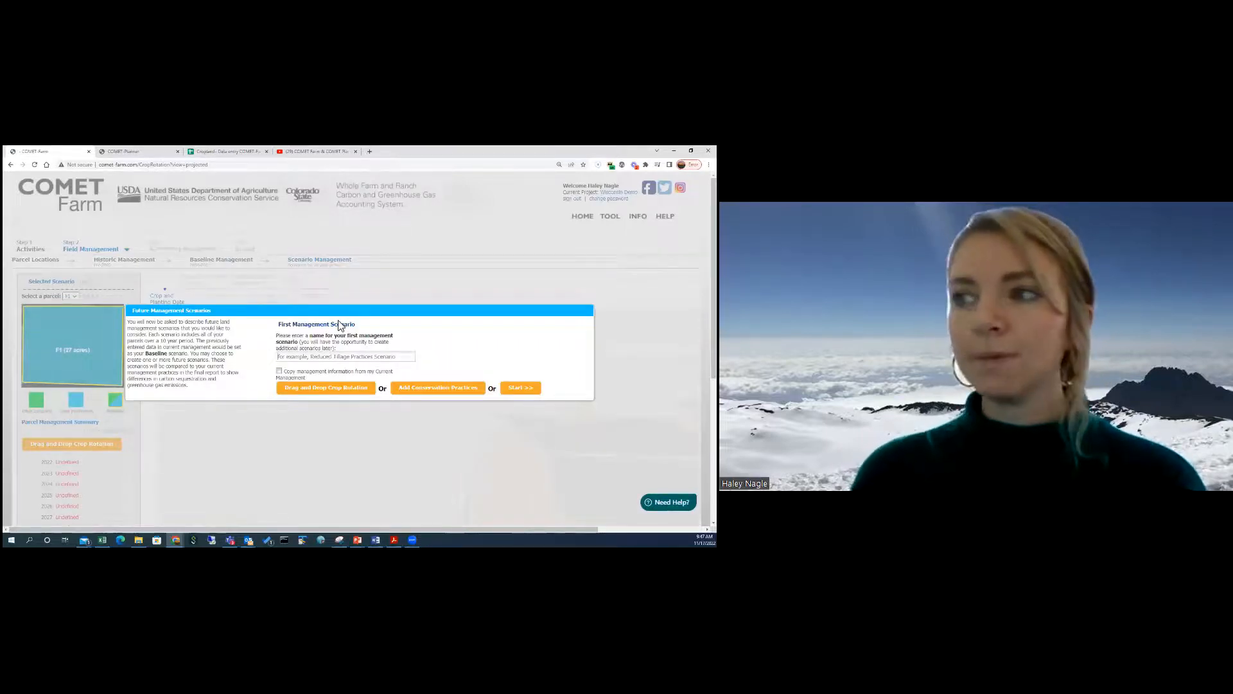
Name the first management scenario "No Till" and enable copying management information from current management
text(Bo)
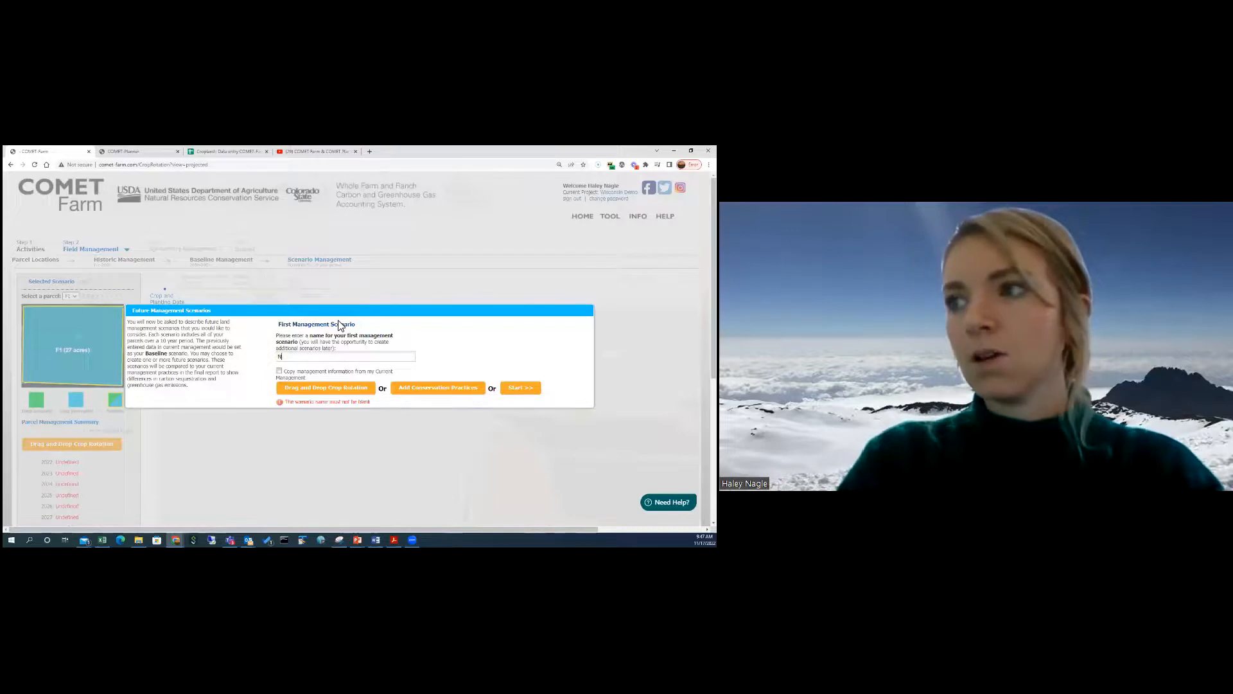
text( Till)
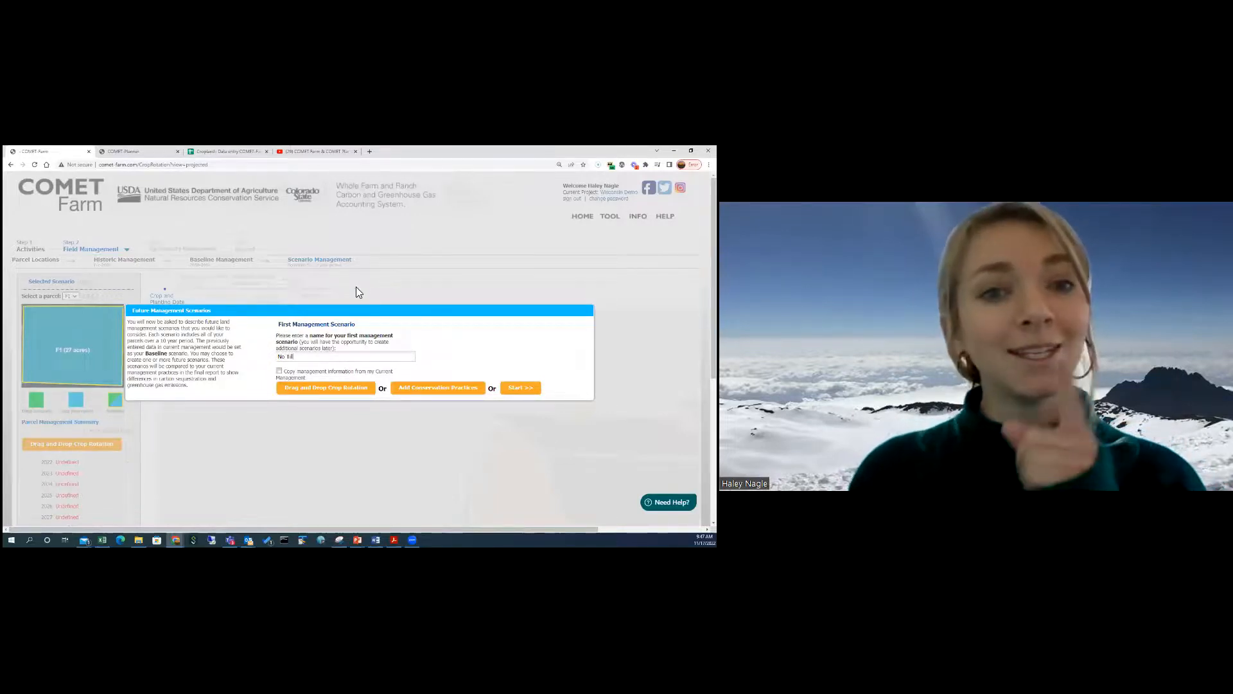
click(279, 373)
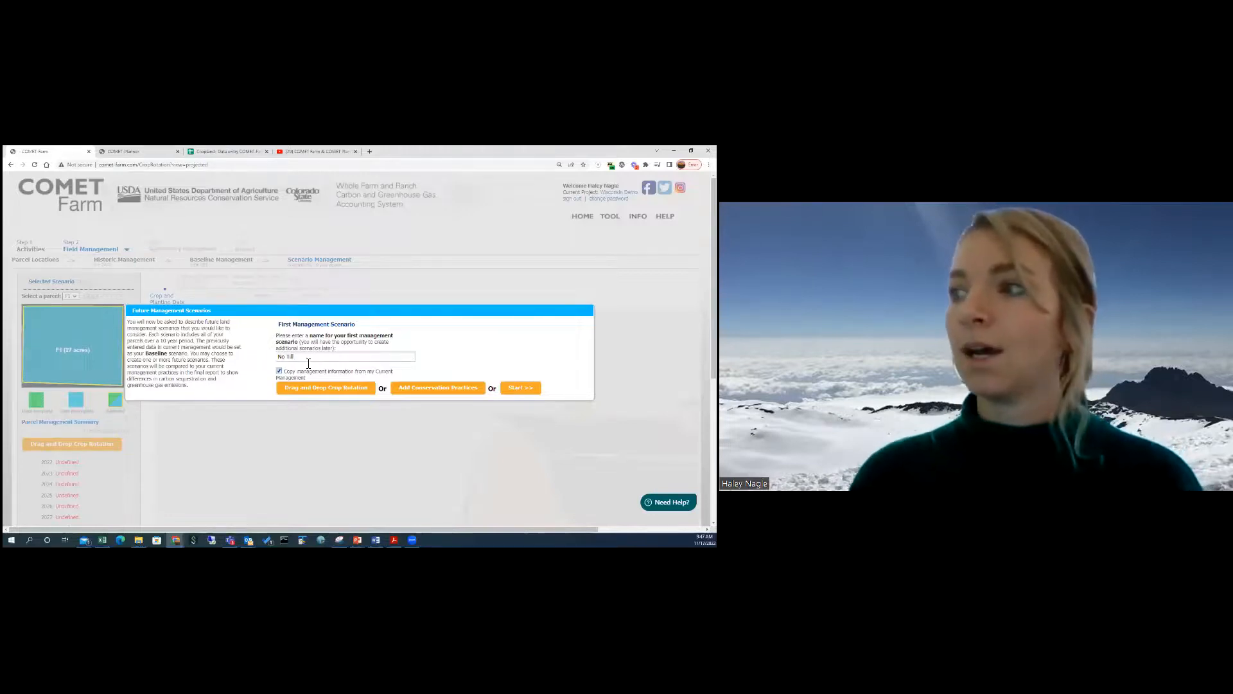
Open the conservation practice options for parcel F1 in the No Till scenario and review the available practices
click(438, 387)
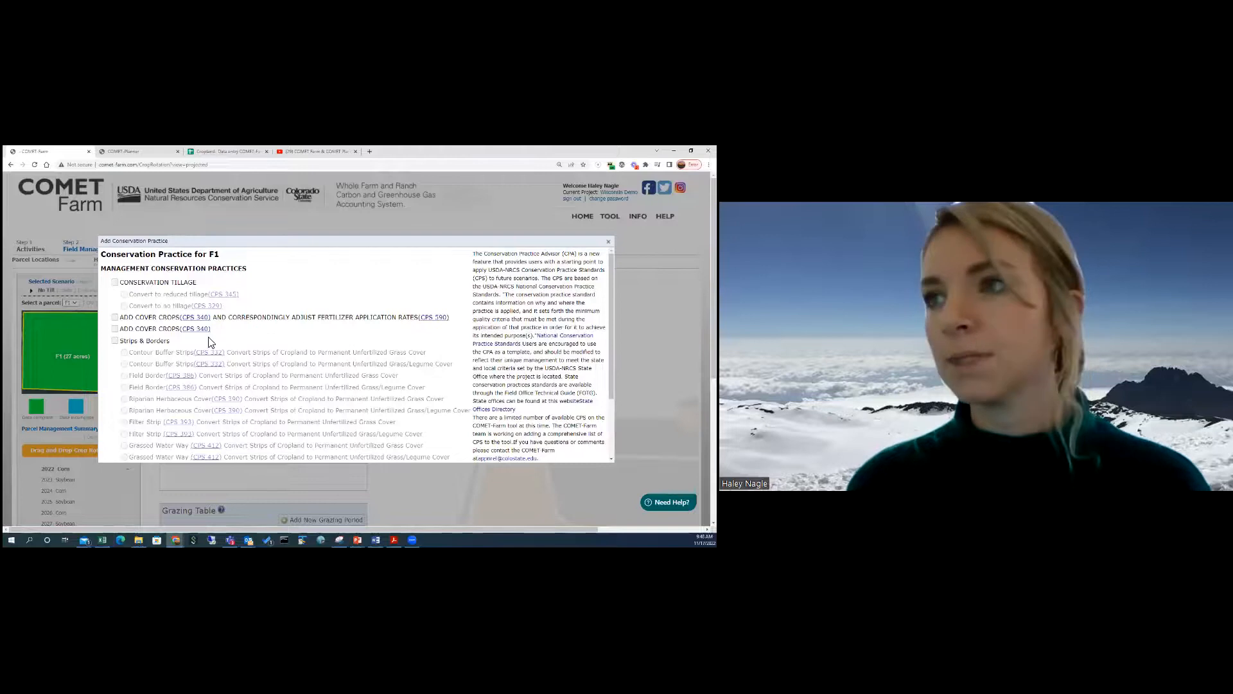
scroll(200, 357, down, 2)
scroll(201, 357, down, 1)
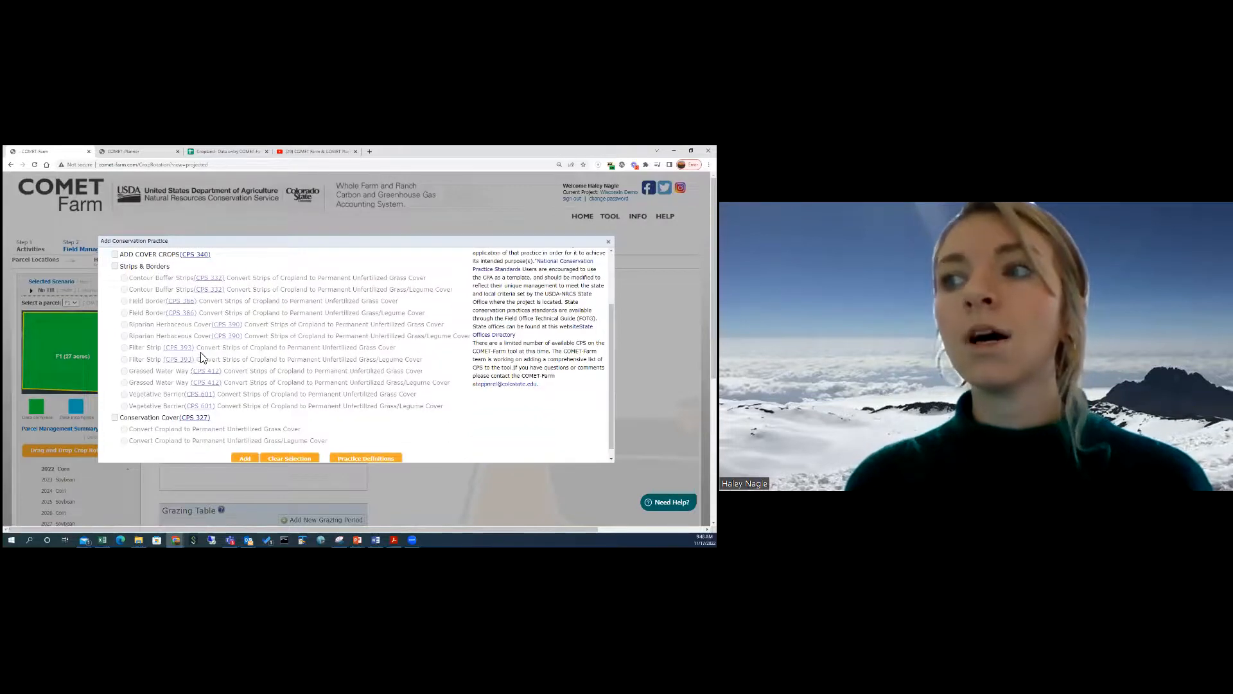
scroll(202, 357, up, 3)
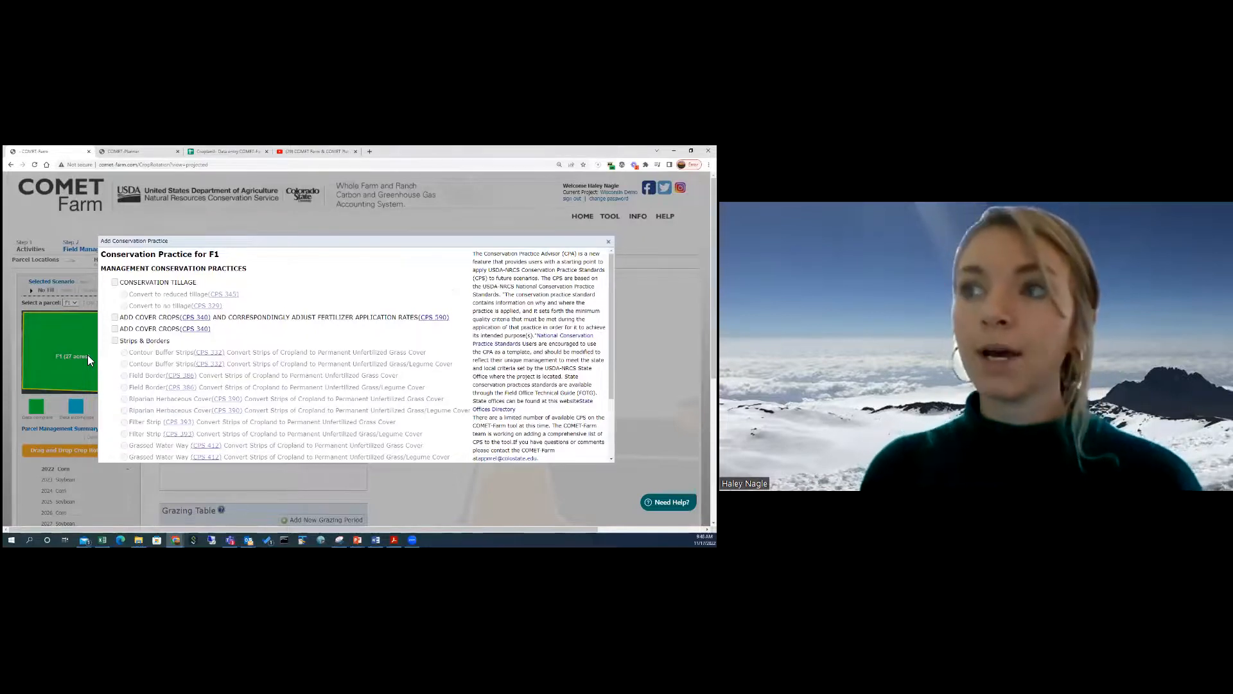
Add the conservation tillage practice "Convert to no tillage (CPS 329)" to F1 and keep editing the scenario
click(116, 283)
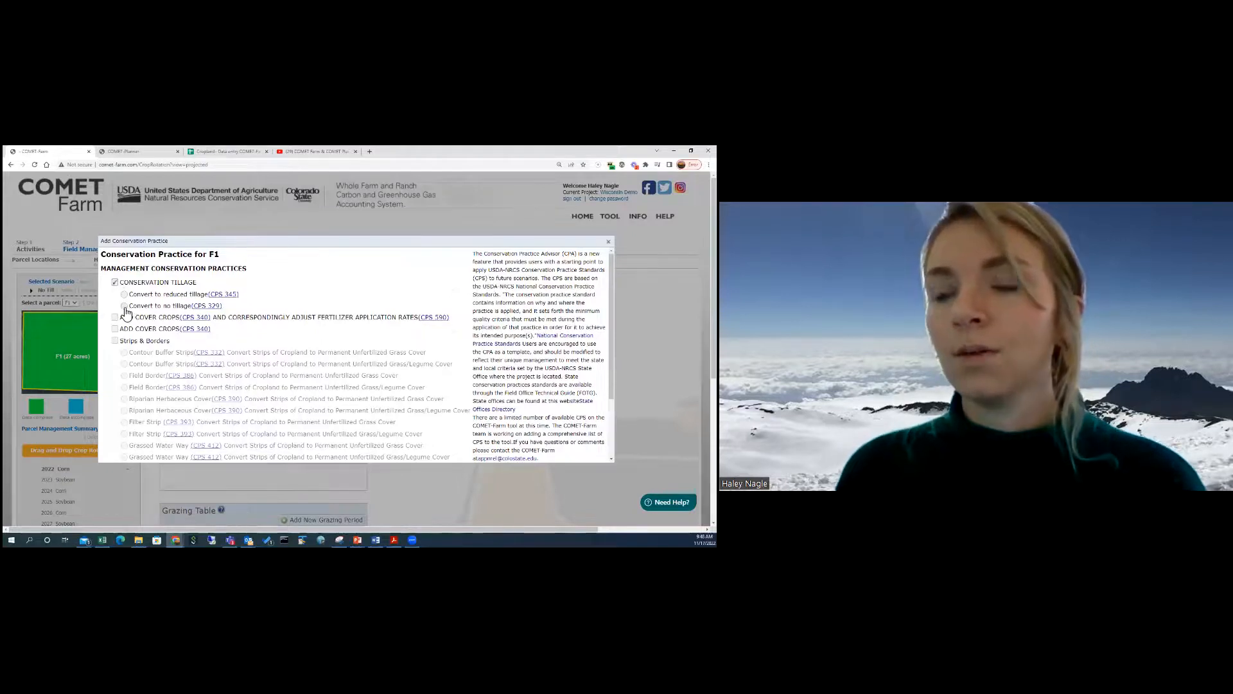
click(124, 306)
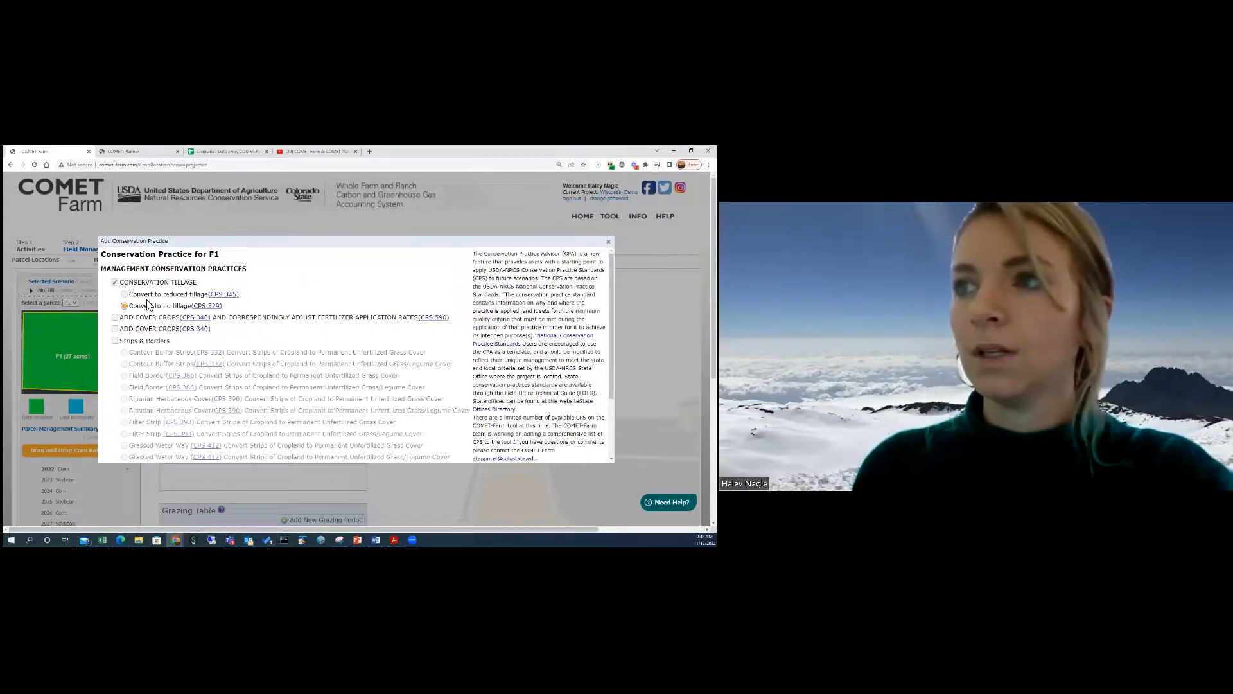
scroll(150, 305, down, 1)
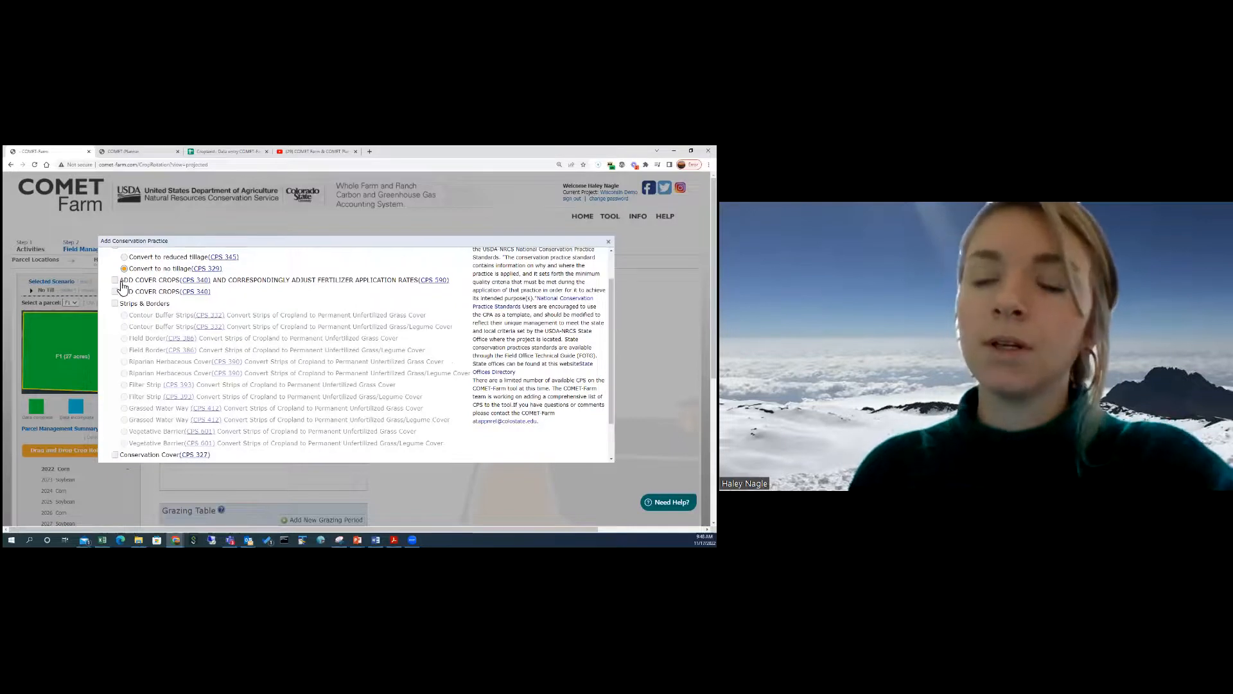
scroll(117, 293, up, 1)
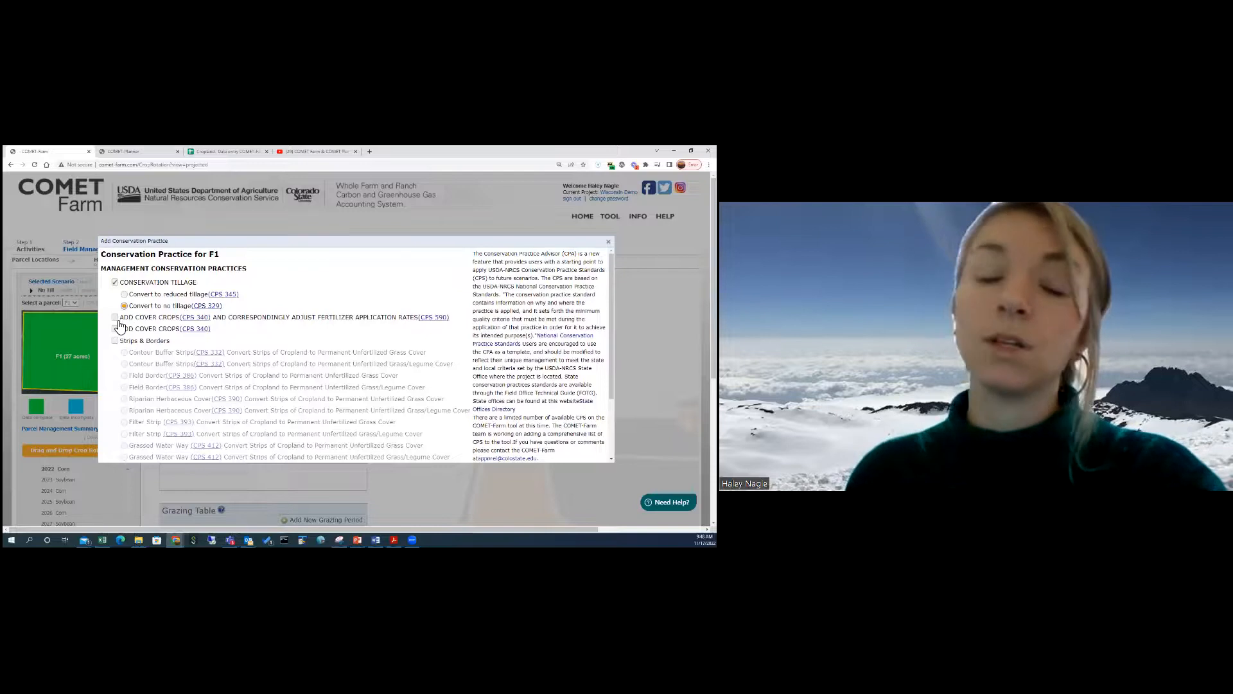
scroll(155, 309, down, 1)
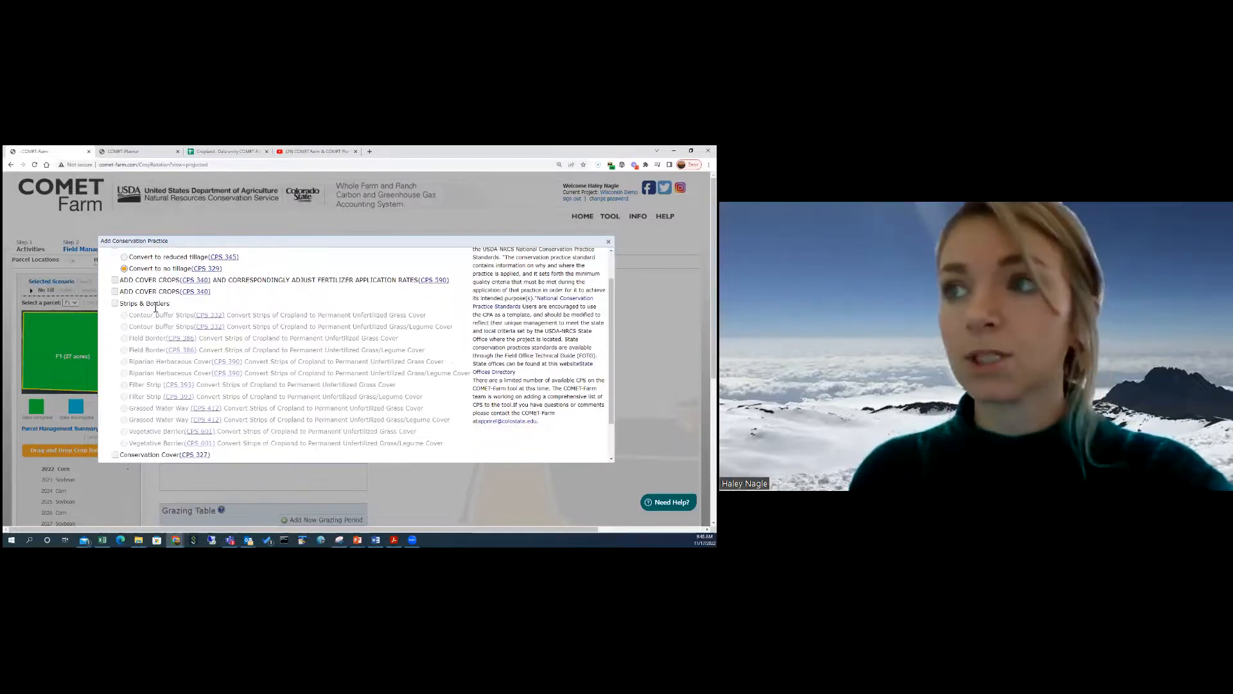
scroll(148, 314, down, 1)
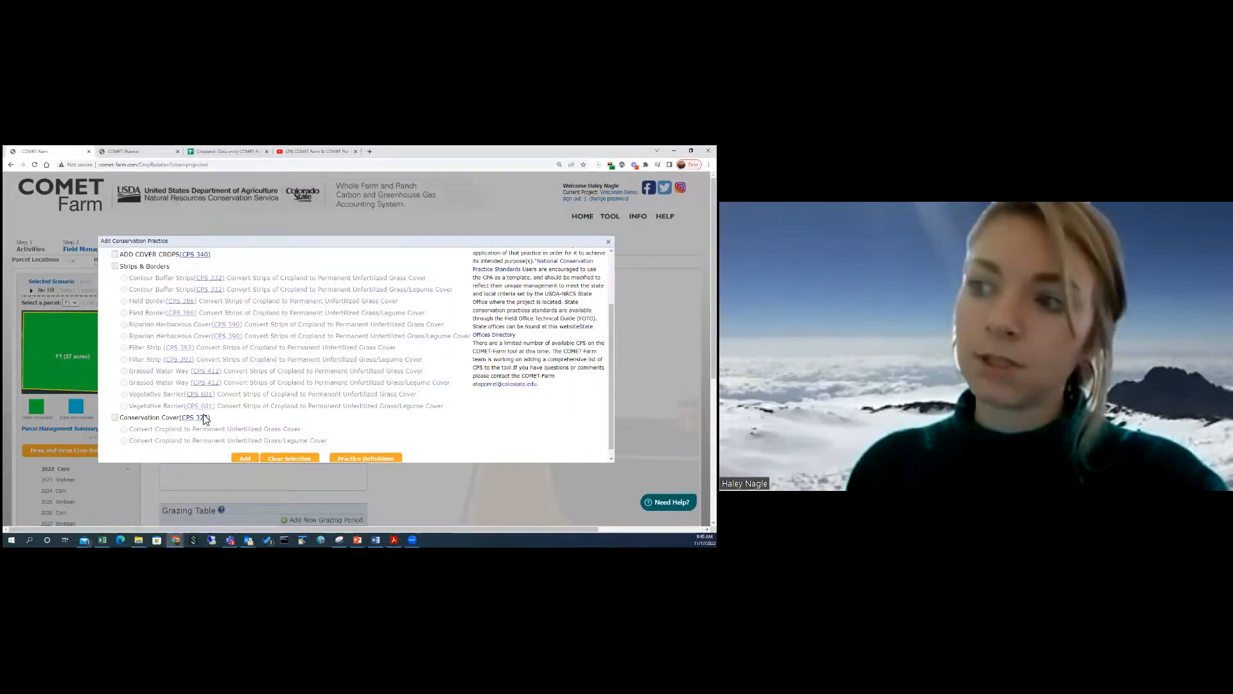
scroll(206, 418, down, 1)
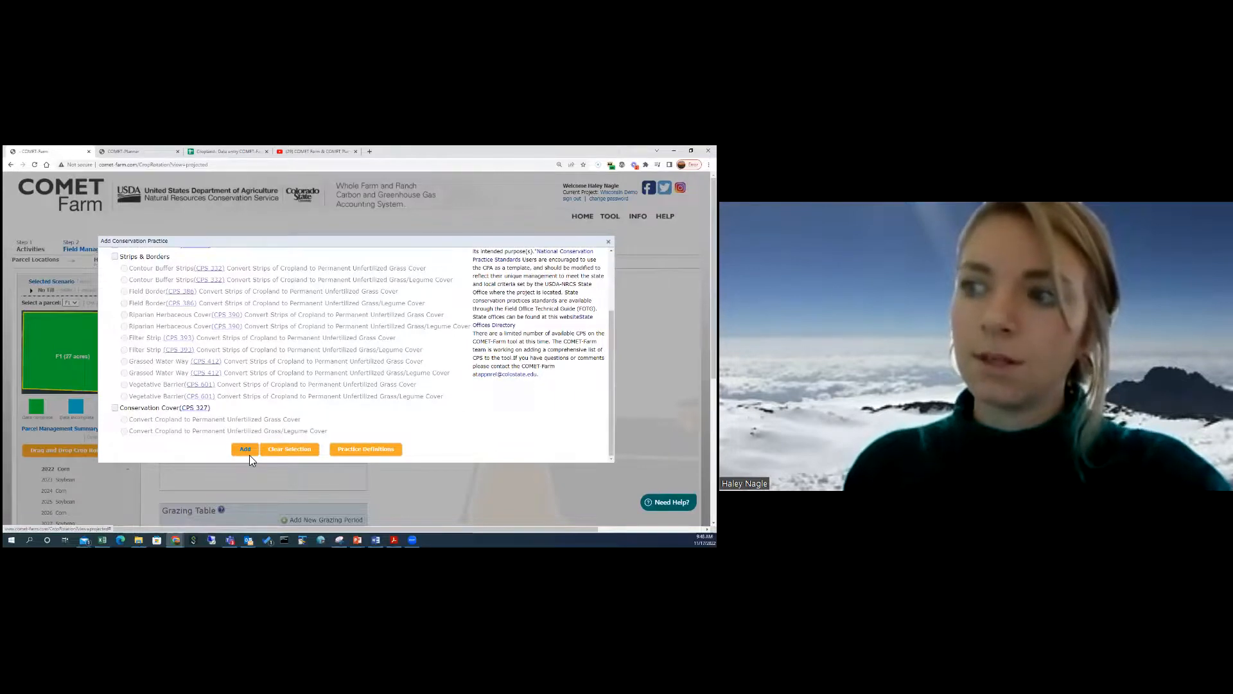
click(245, 449)
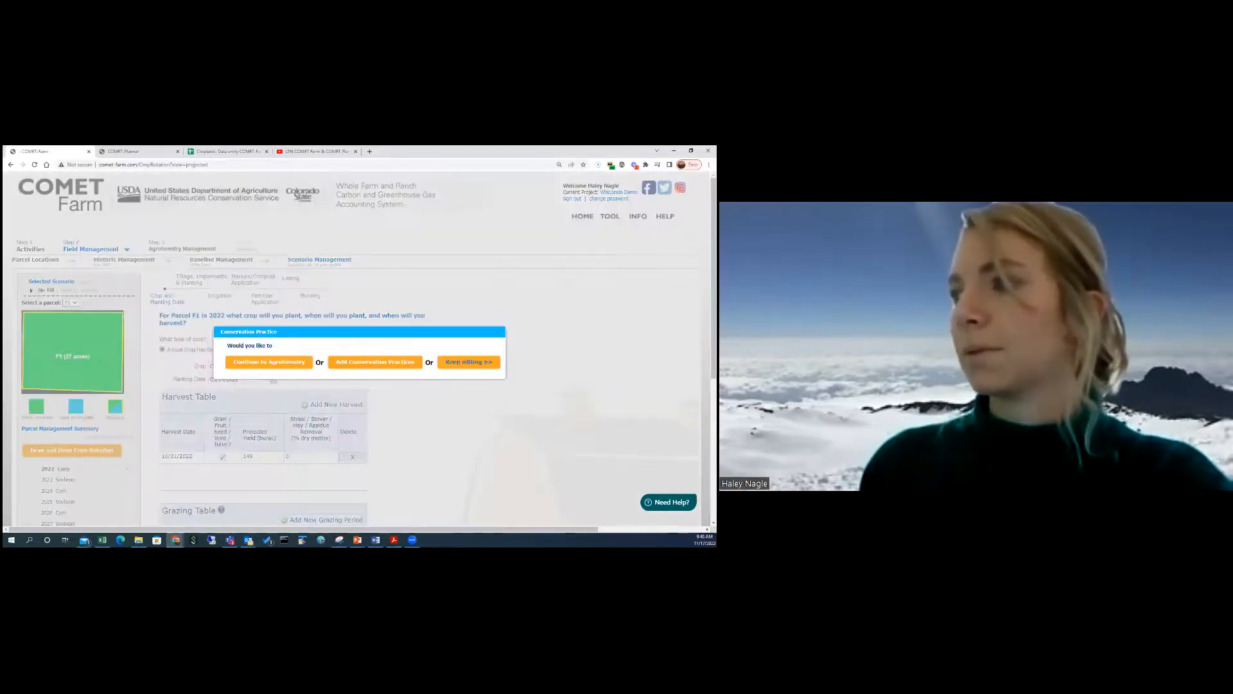
click(469, 362)
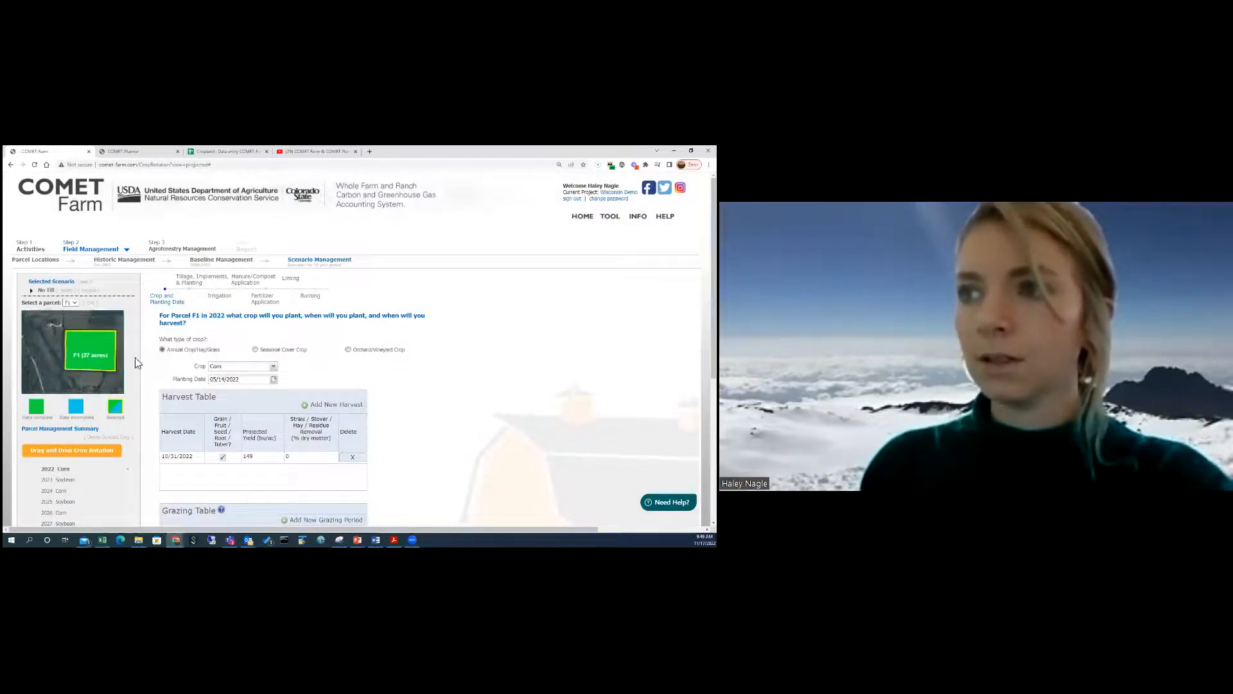
Check the tillage implement entries for F1's 2022 corn and 2023 soybean years in the No Till scenario
scroll(142, 357, down, 2)
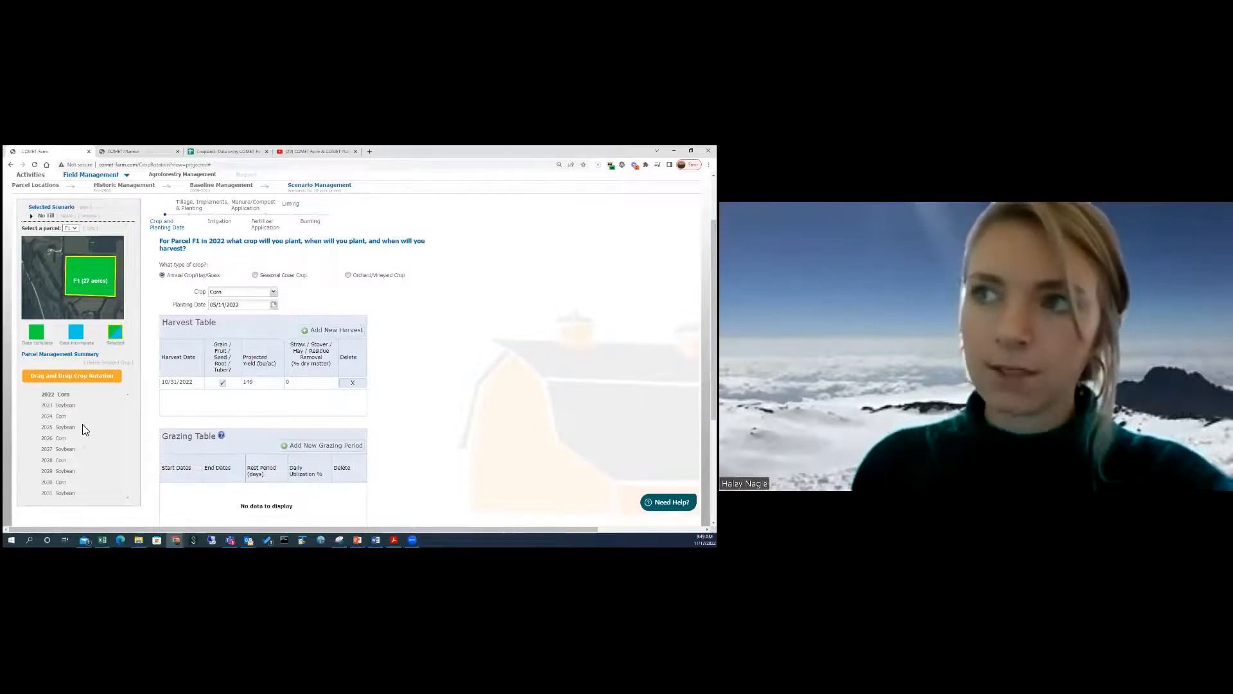
scroll(82, 424, up, 1)
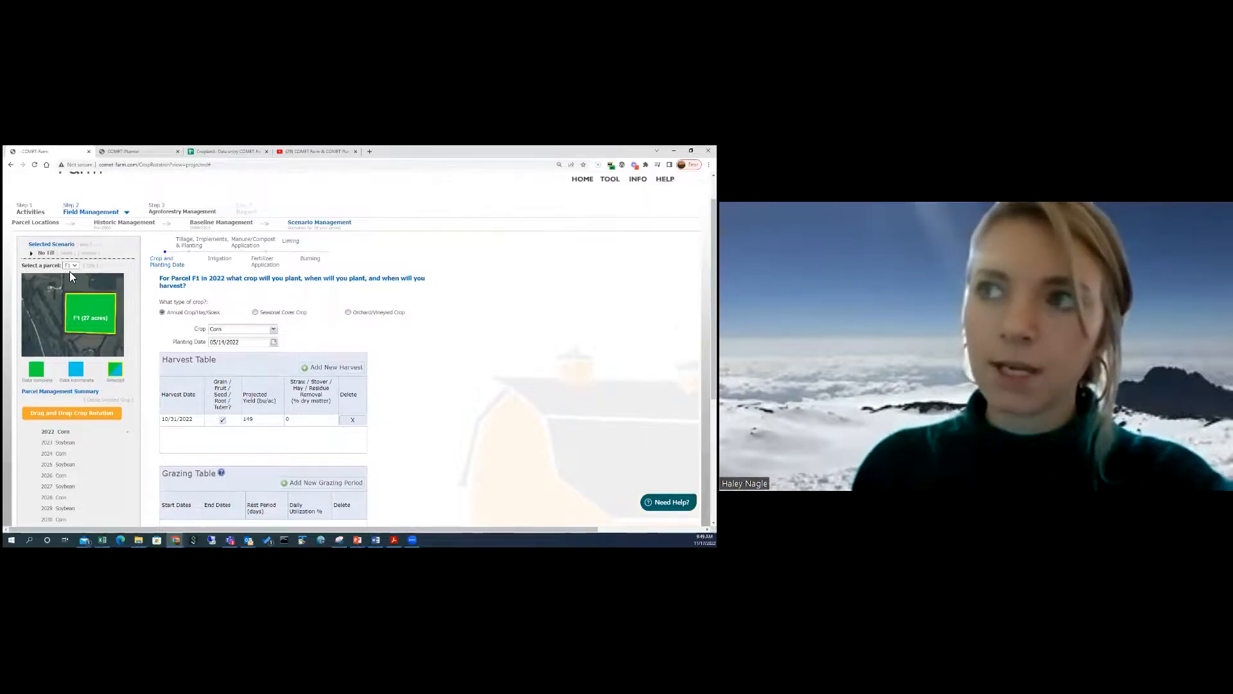
click(191, 246)
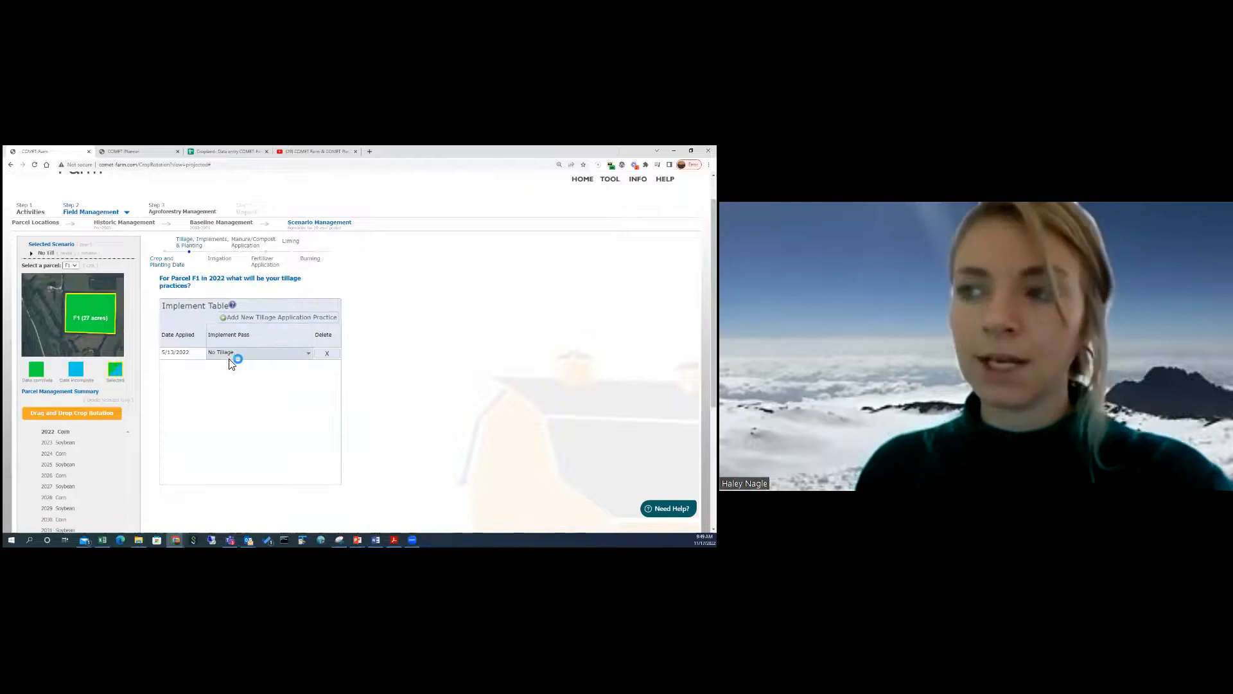
click(58, 453)
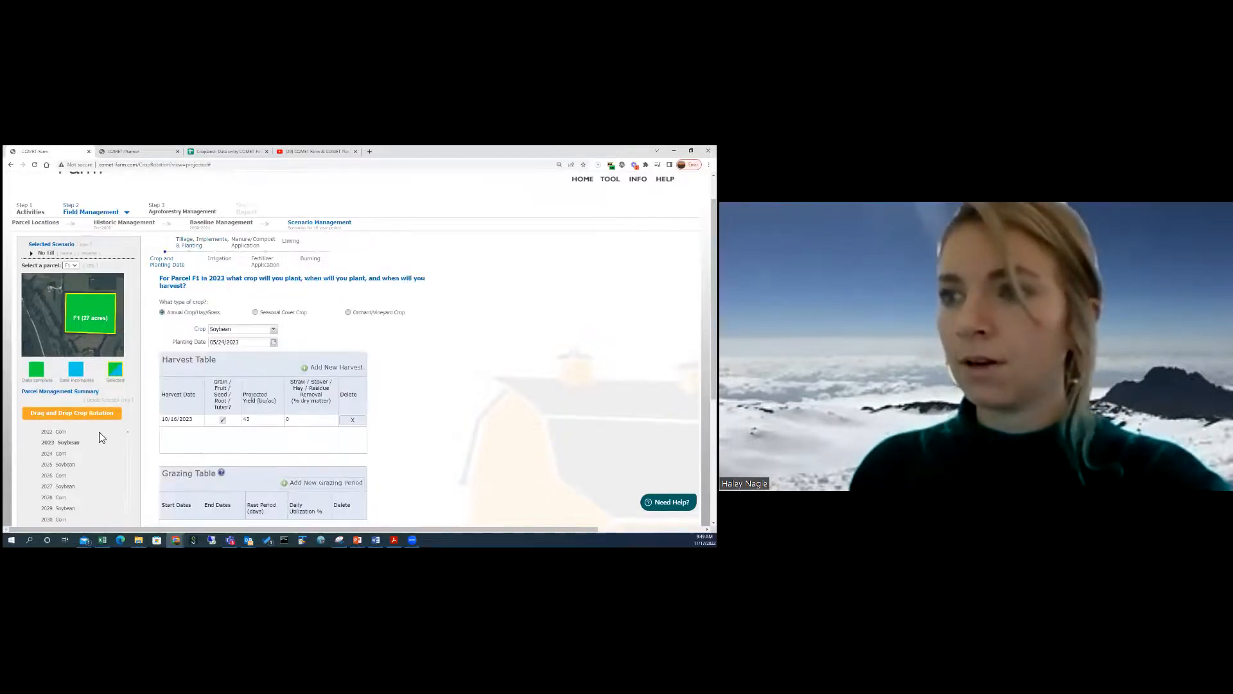
click(187, 248)
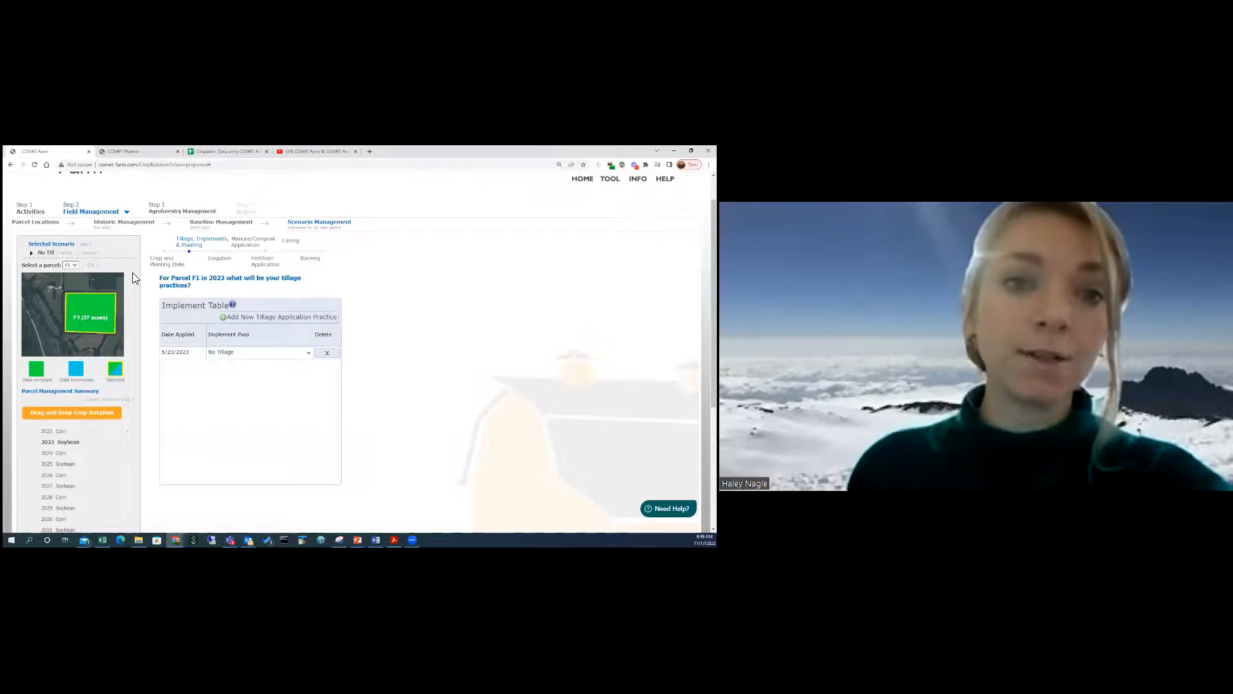
scroll(135, 276, down, 1)
scroll(131, 265, up, 1)
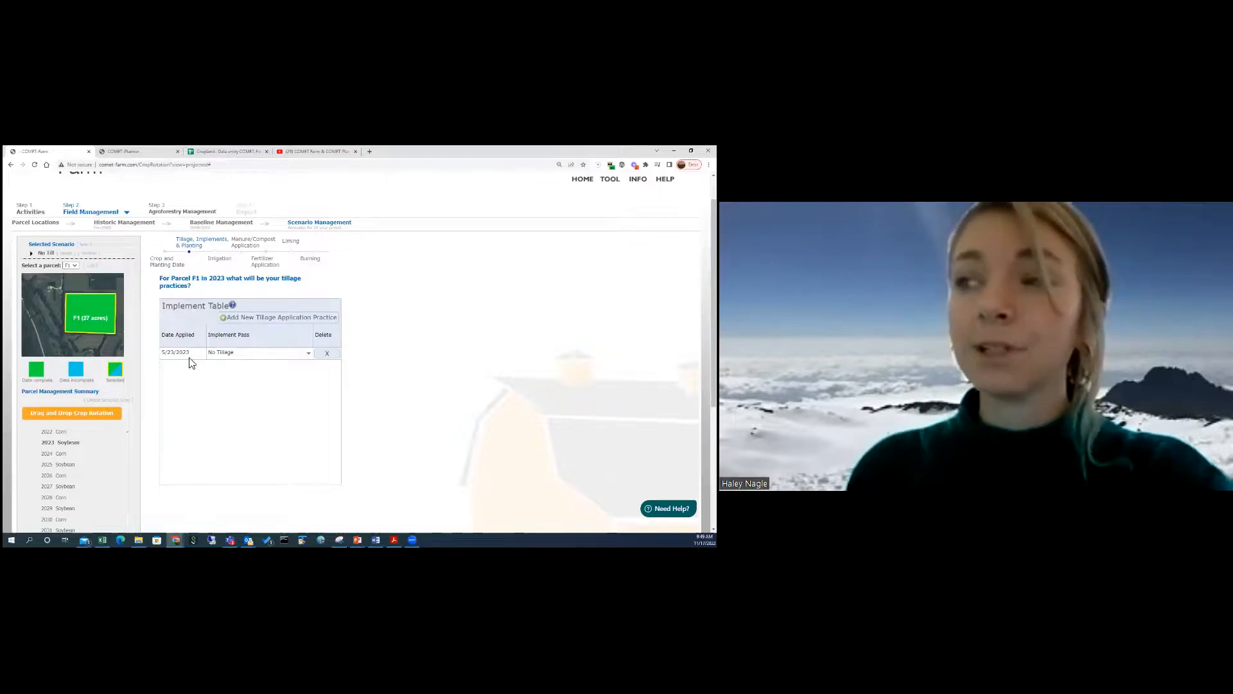
Skip ahead without adding another crop or copying the 2023 management, and continue to agroforestry
scroll(191, 386, down, 1)
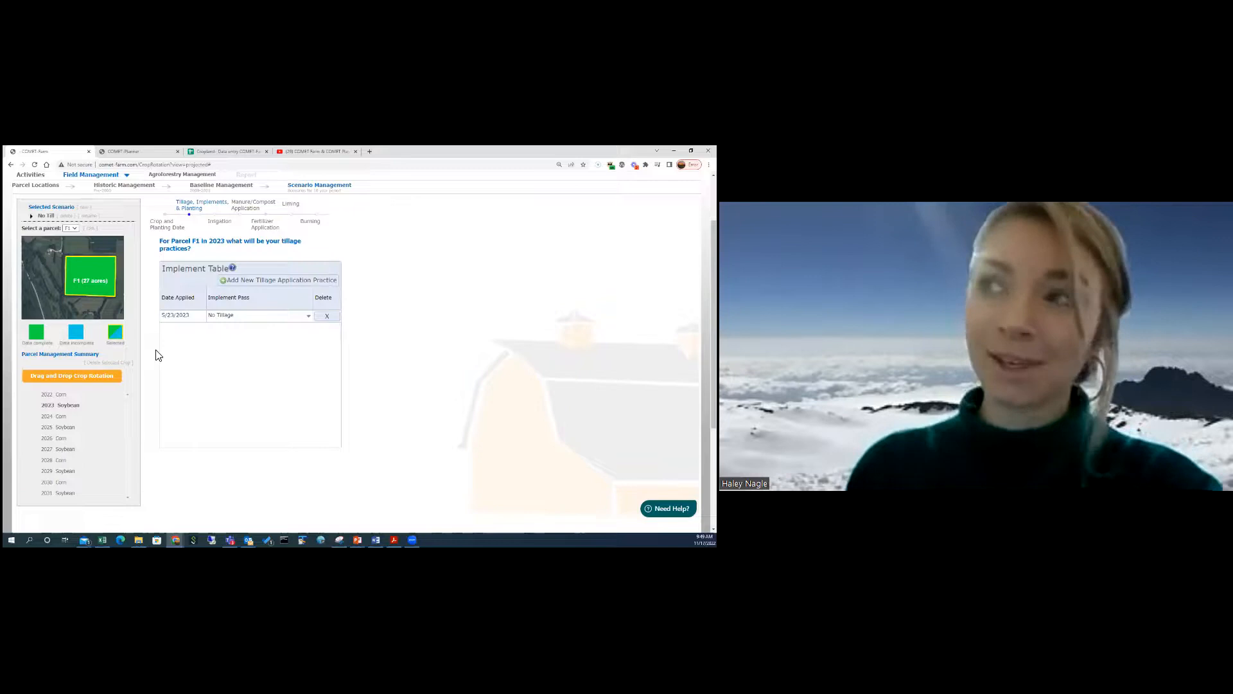
scroll(148, 355, down, 1)
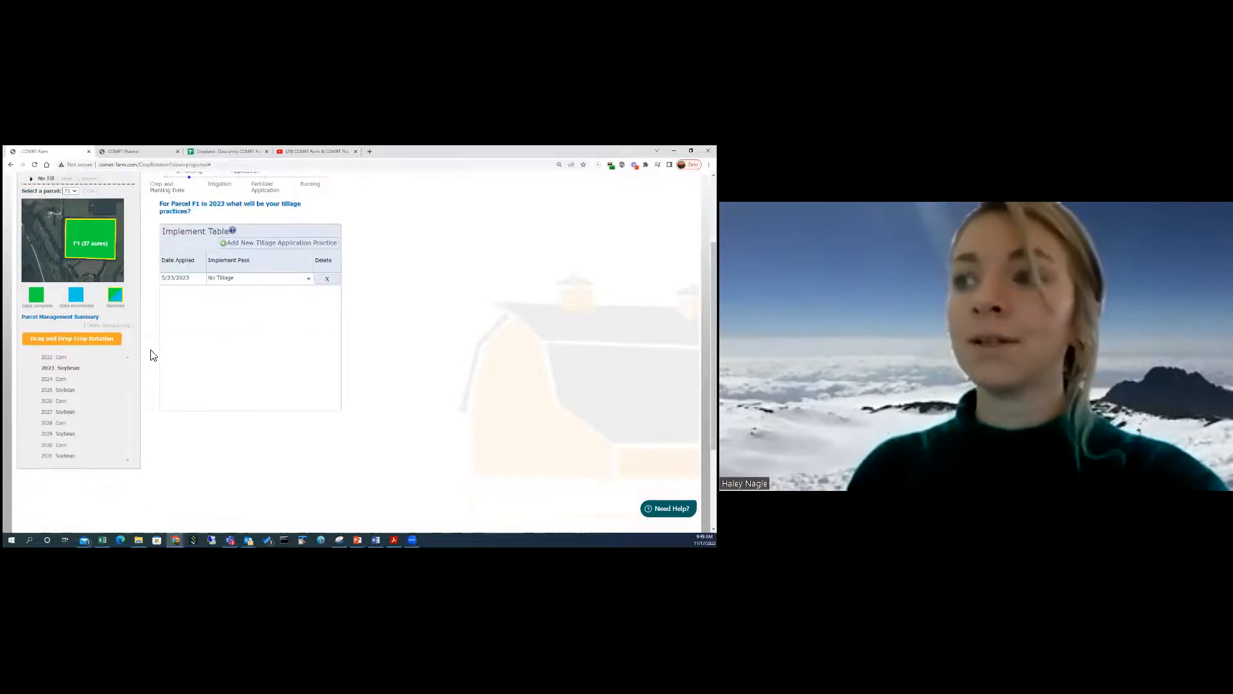
scroll(257, 411, down, 1)
scroll(286, 401, down, 1)
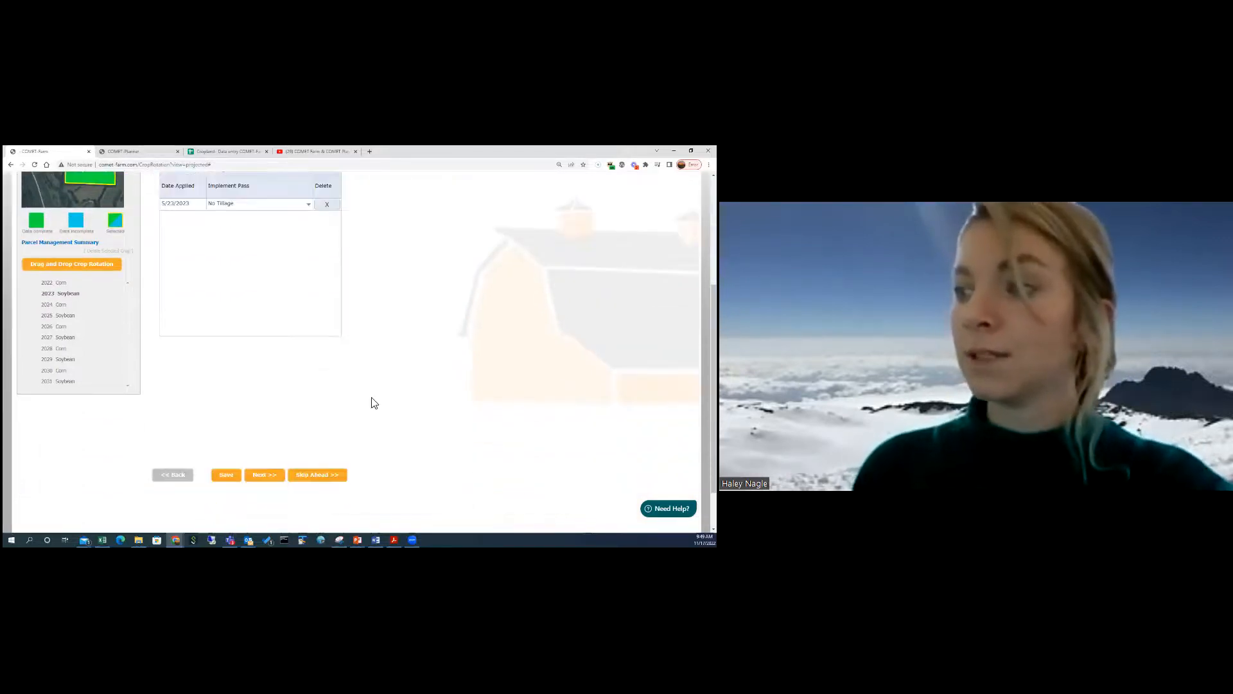
click(330, 485)
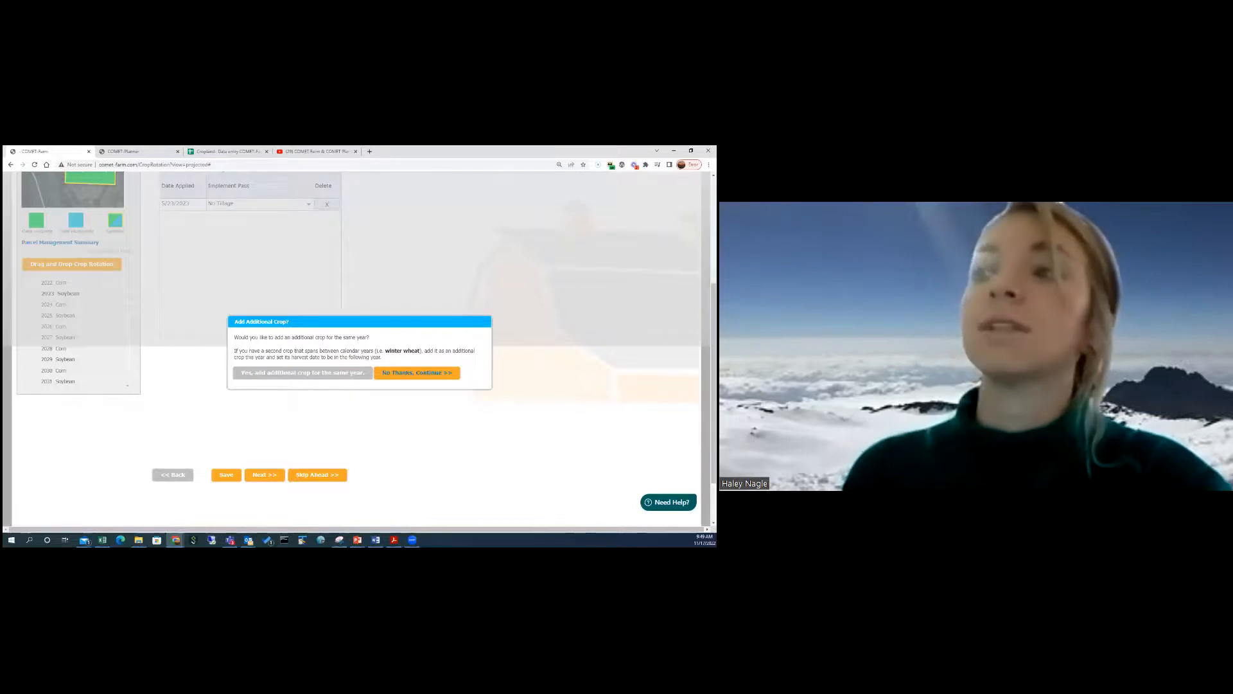
click(417, 373)
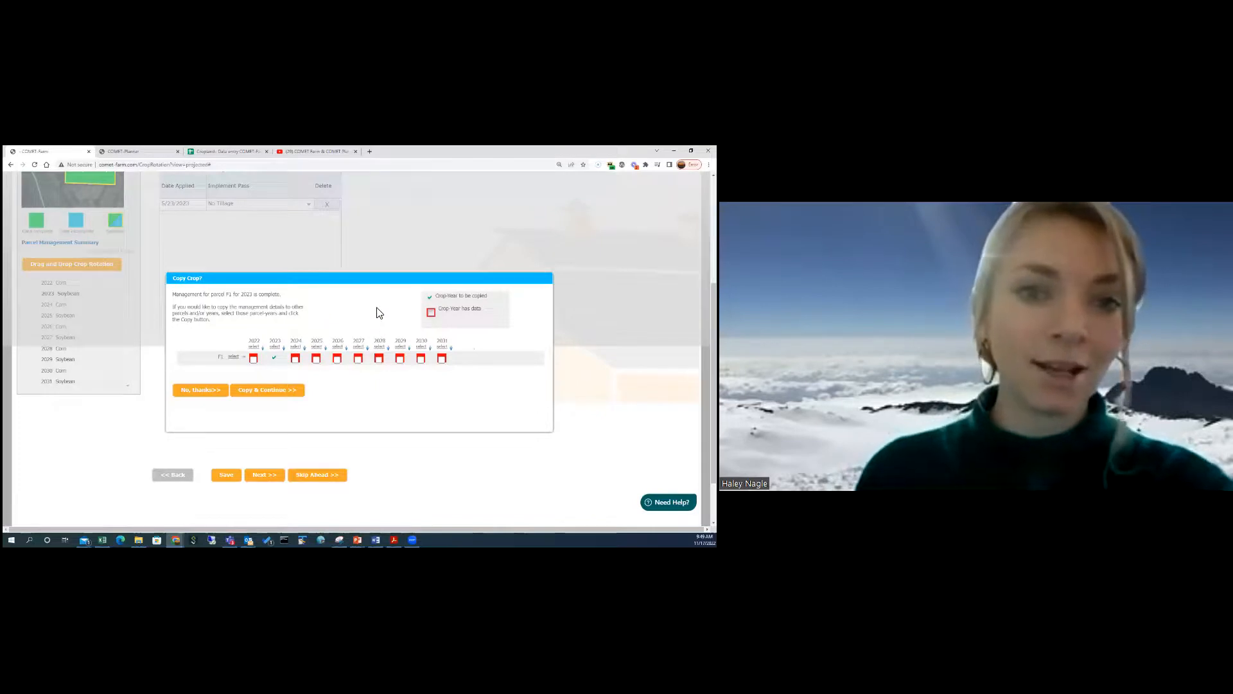
click(206, 401)
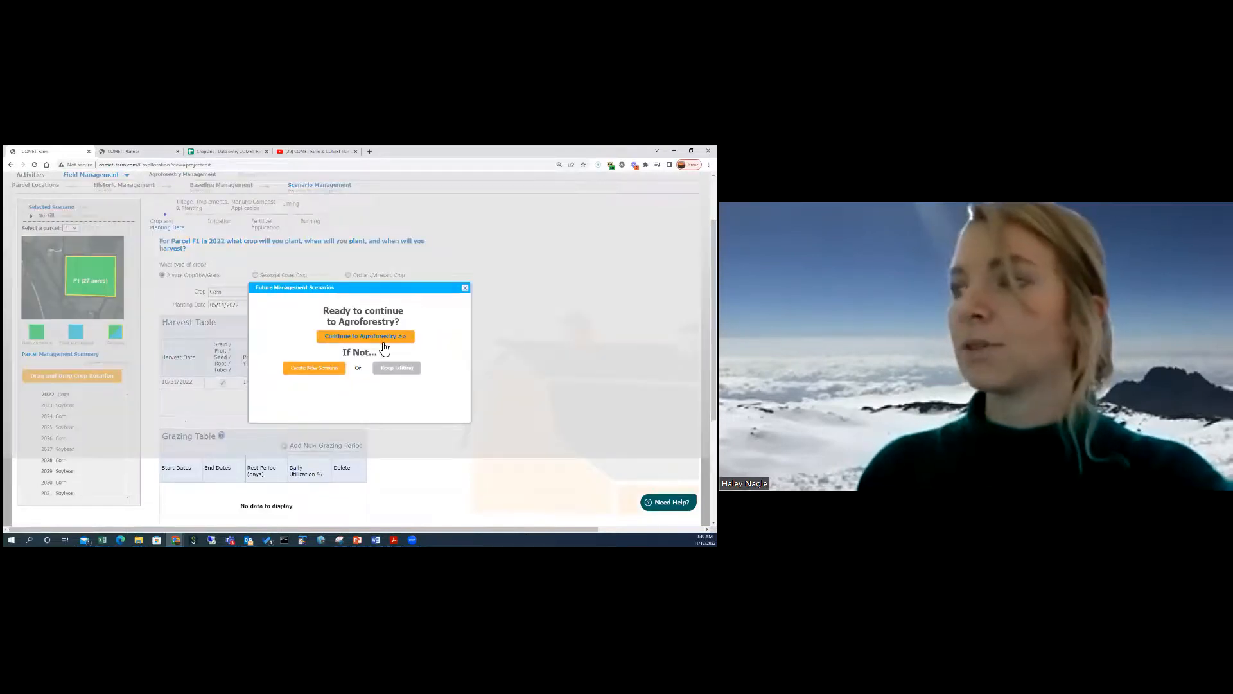
click(373, 336)
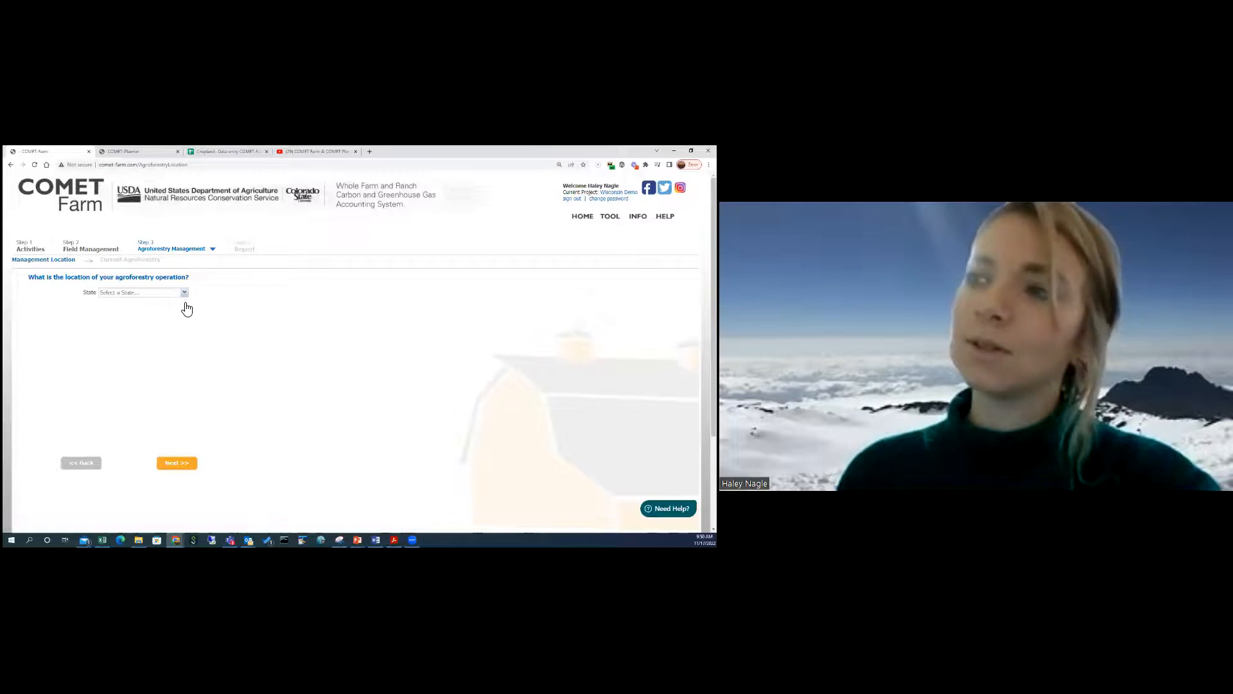
Set the agroforestry operation's location to Wisconsin, choose its county, and continue to current agroforestry
click(184, 294)
drag(186, 319, 187, 406)
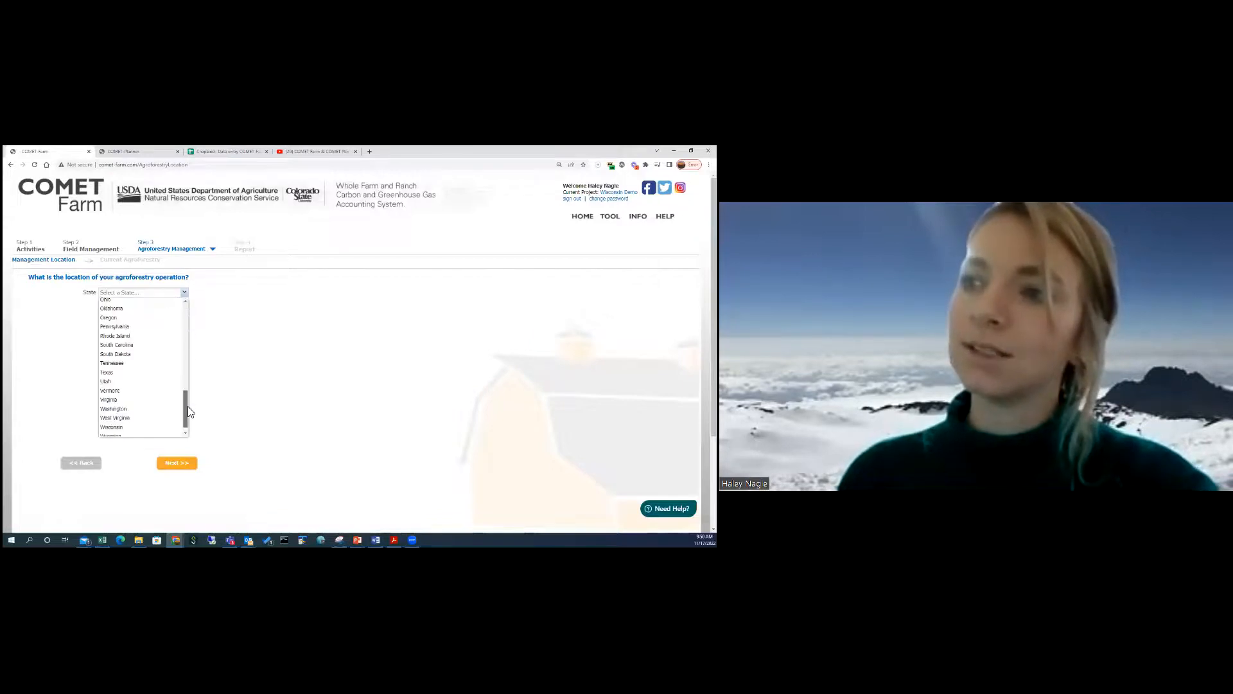
click(137, 423)
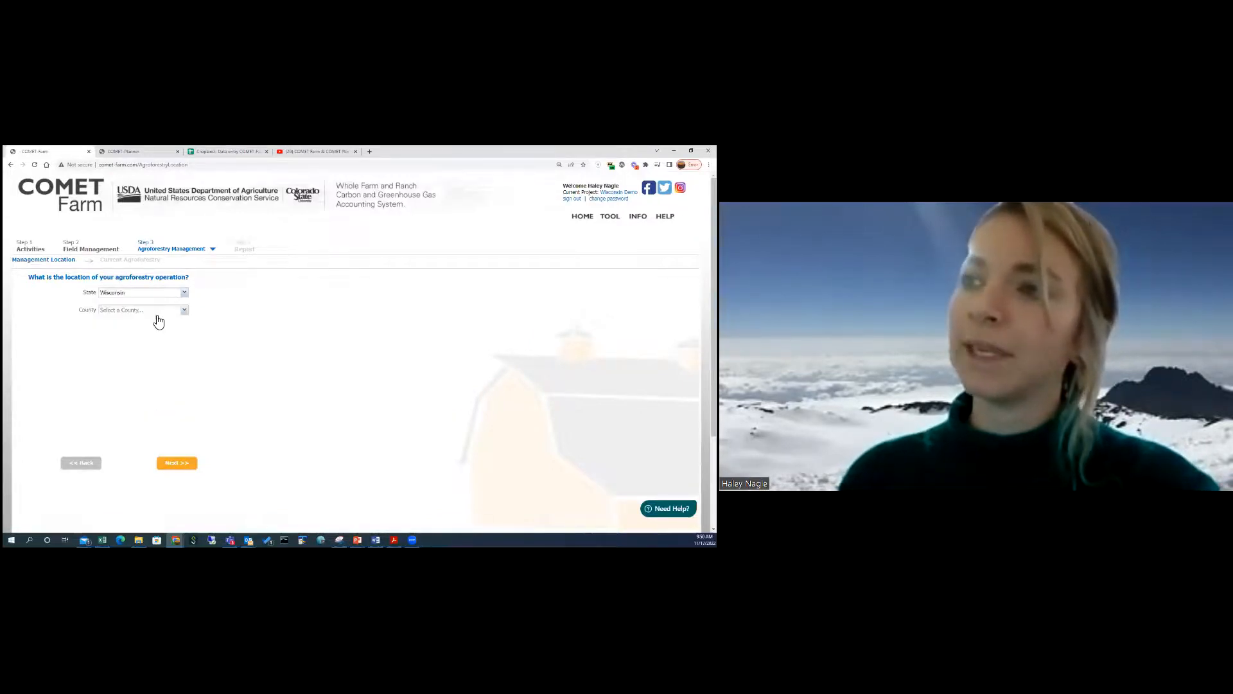
click(174, 310)
click(185, 383)
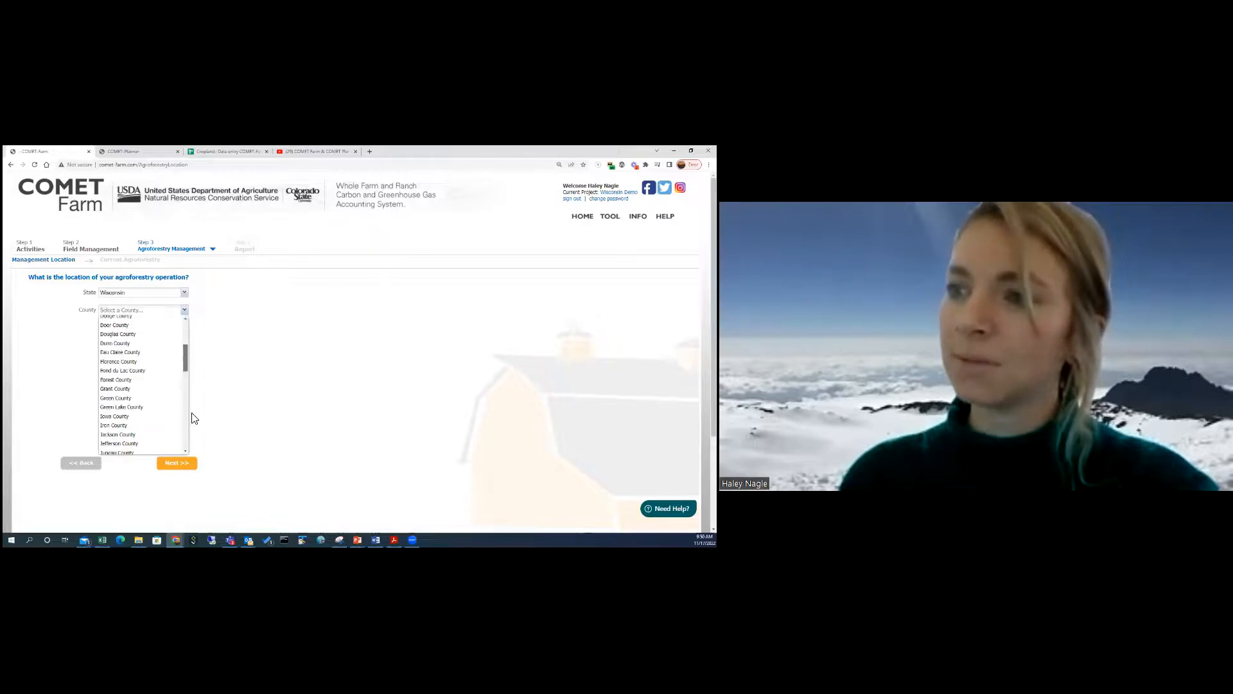
click(188, 414)
click(122, 346)
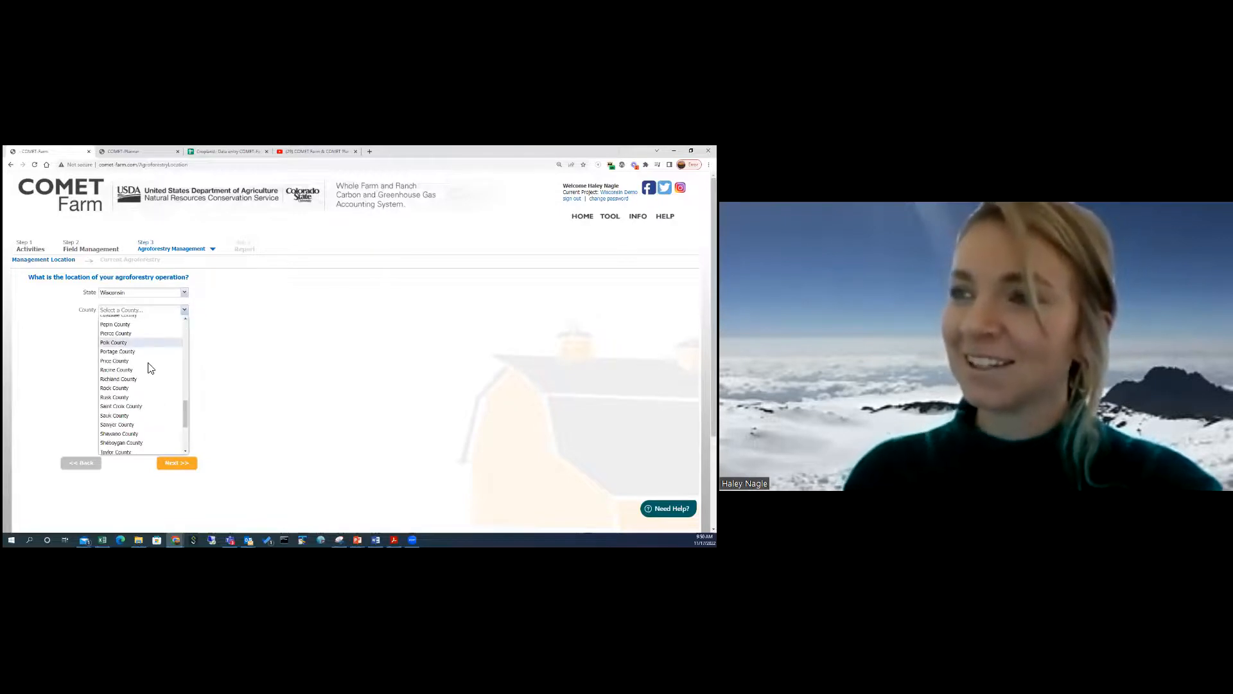
click(183, 463)
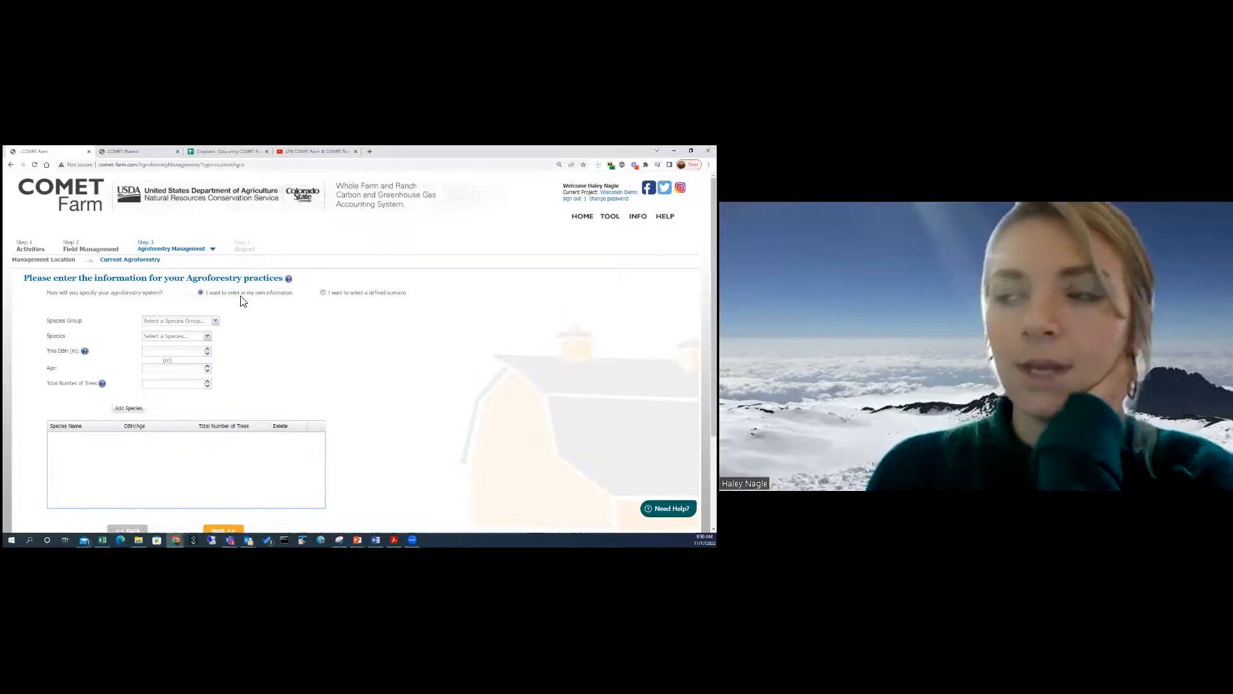
Add the defined agroforestry scenario "3-row windbreak (with ash)" with an age of 10 and a size of 5 acres
click(332, 295)
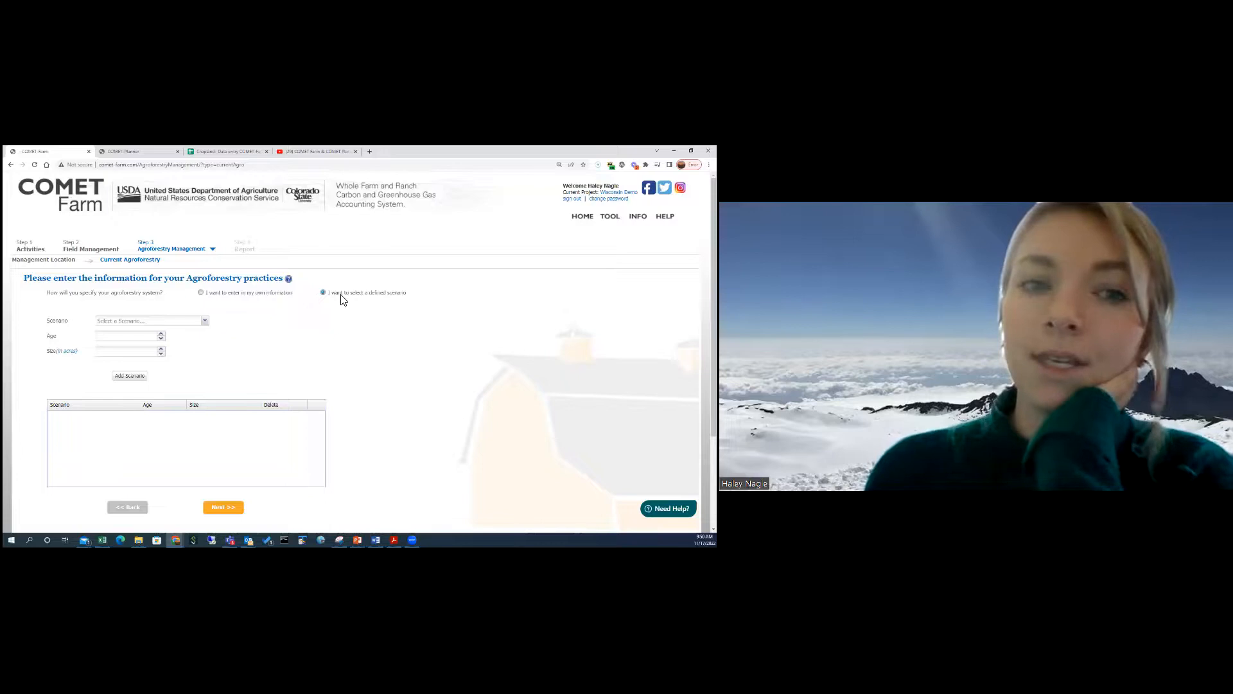
click(199, 323)
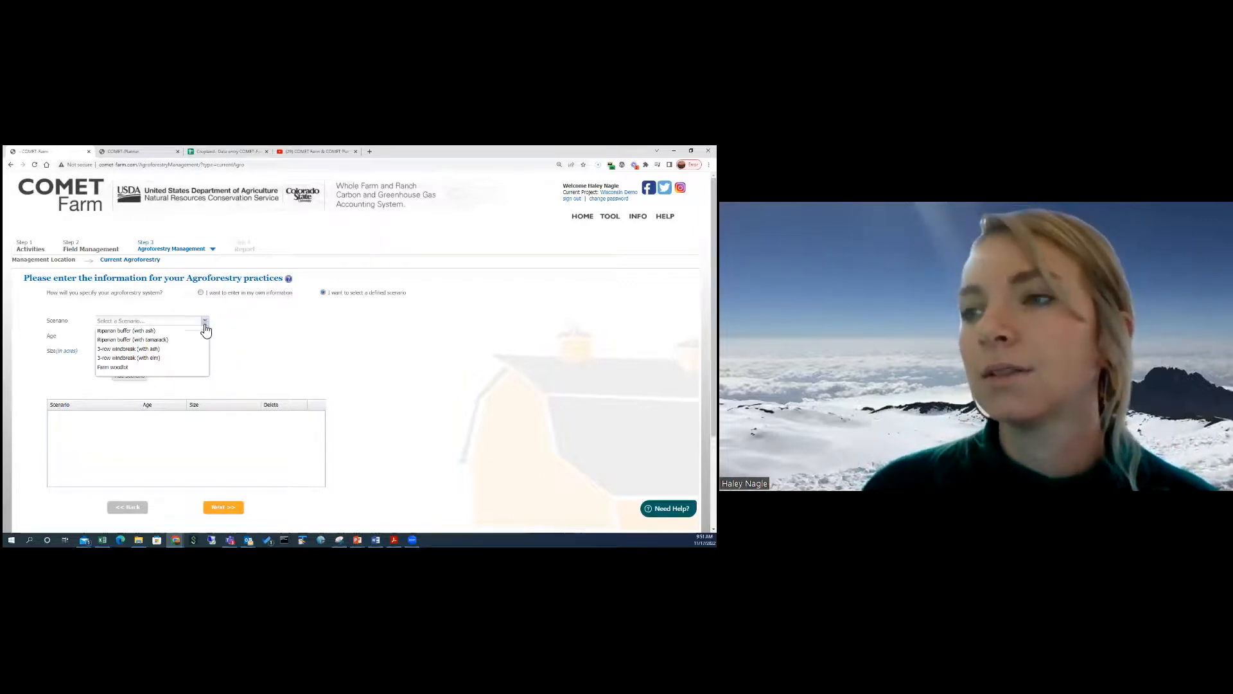
click(185, 356)
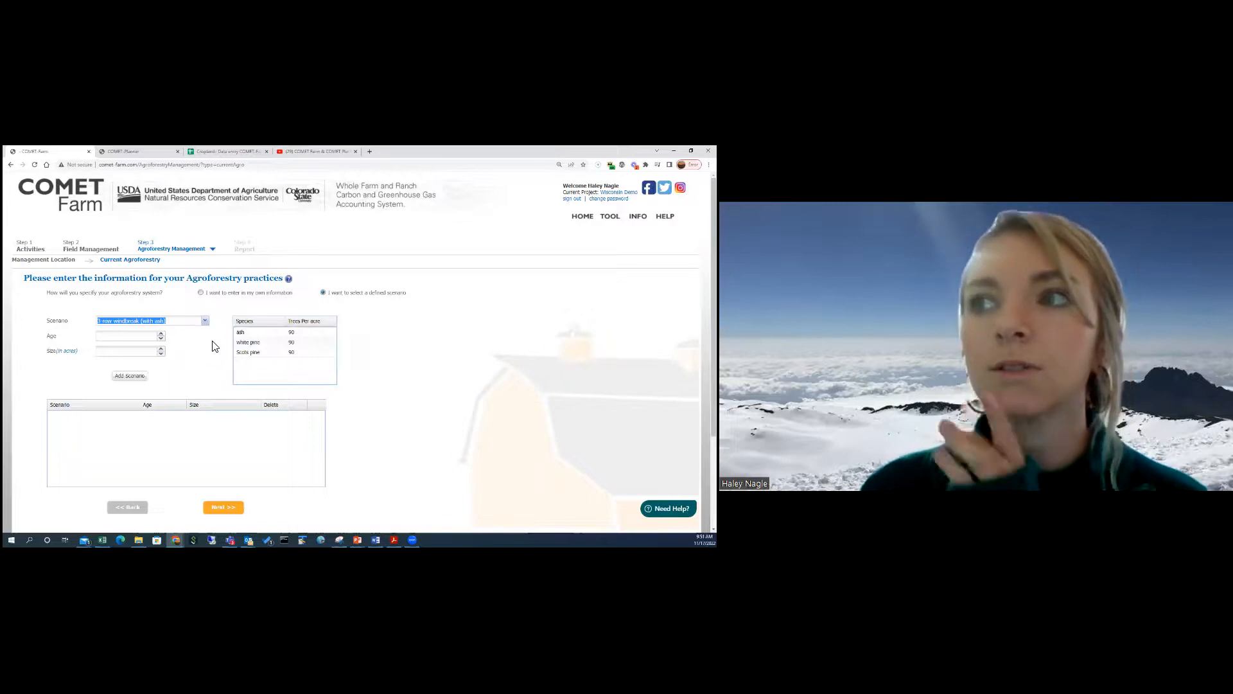
click(145, 340)
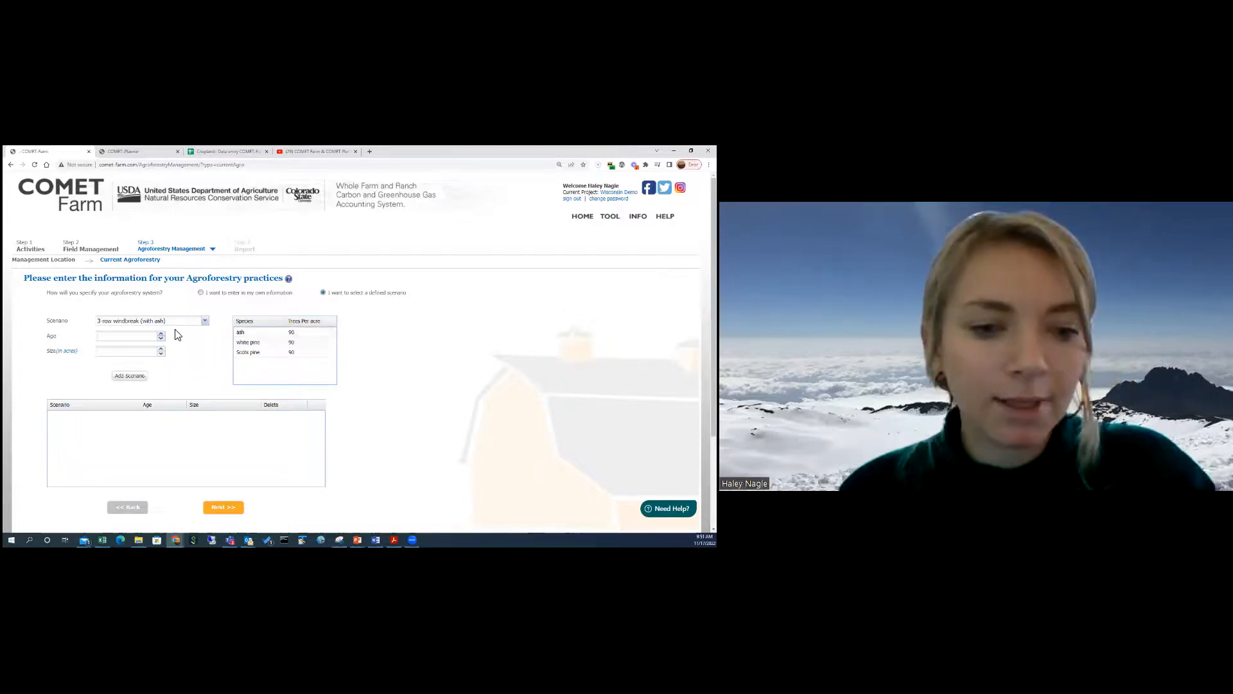
text(10)
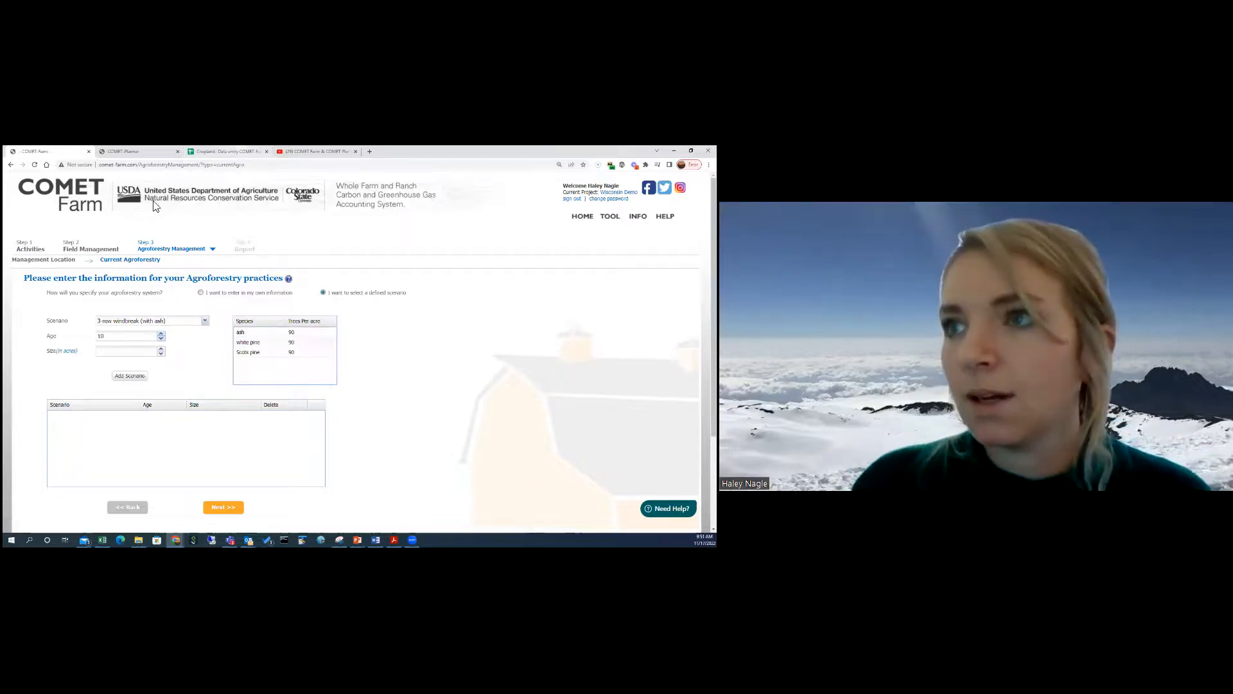
click(124, 352)
text(5)
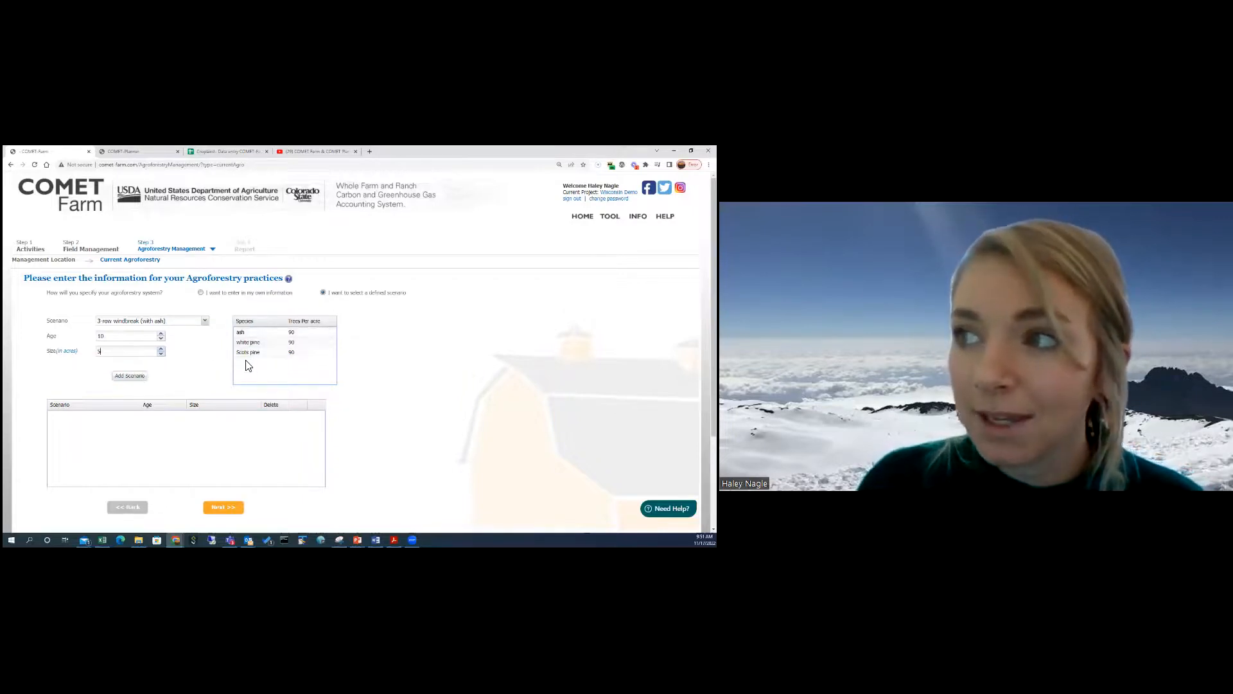
click(140, 382)
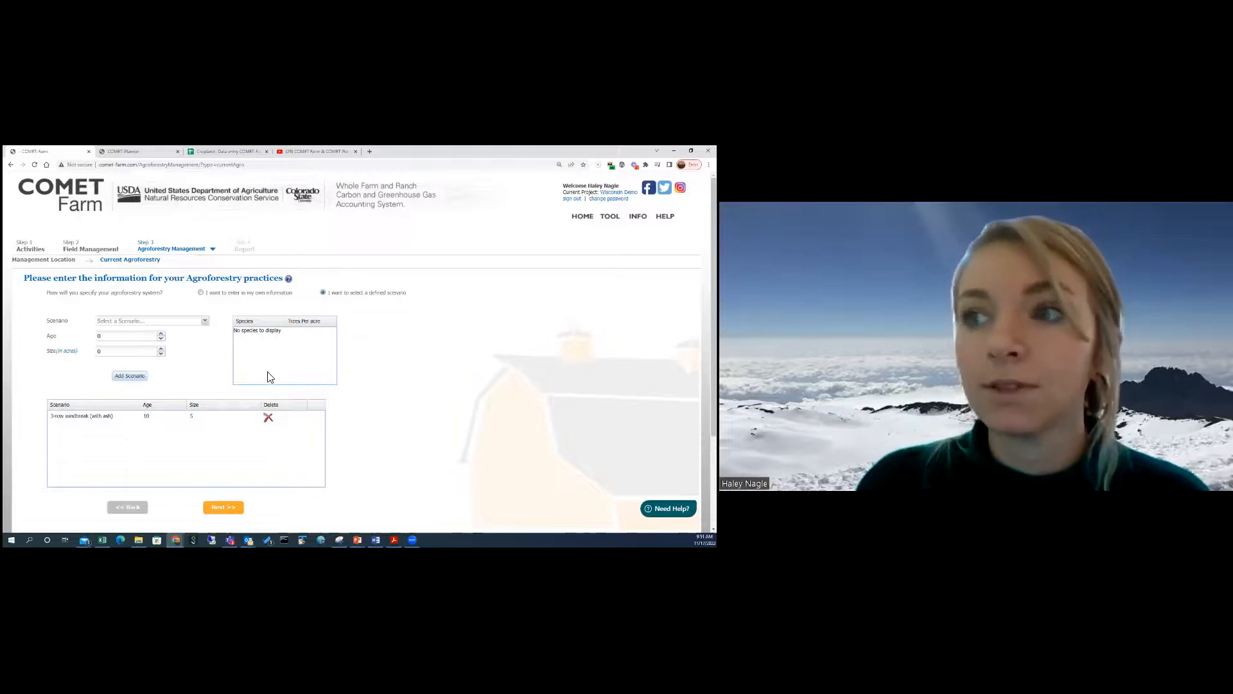
Switch to entering own agroforestry information and add the cedar species Alaska-cedar with age 10 and 200 total trees
click(246, 294)
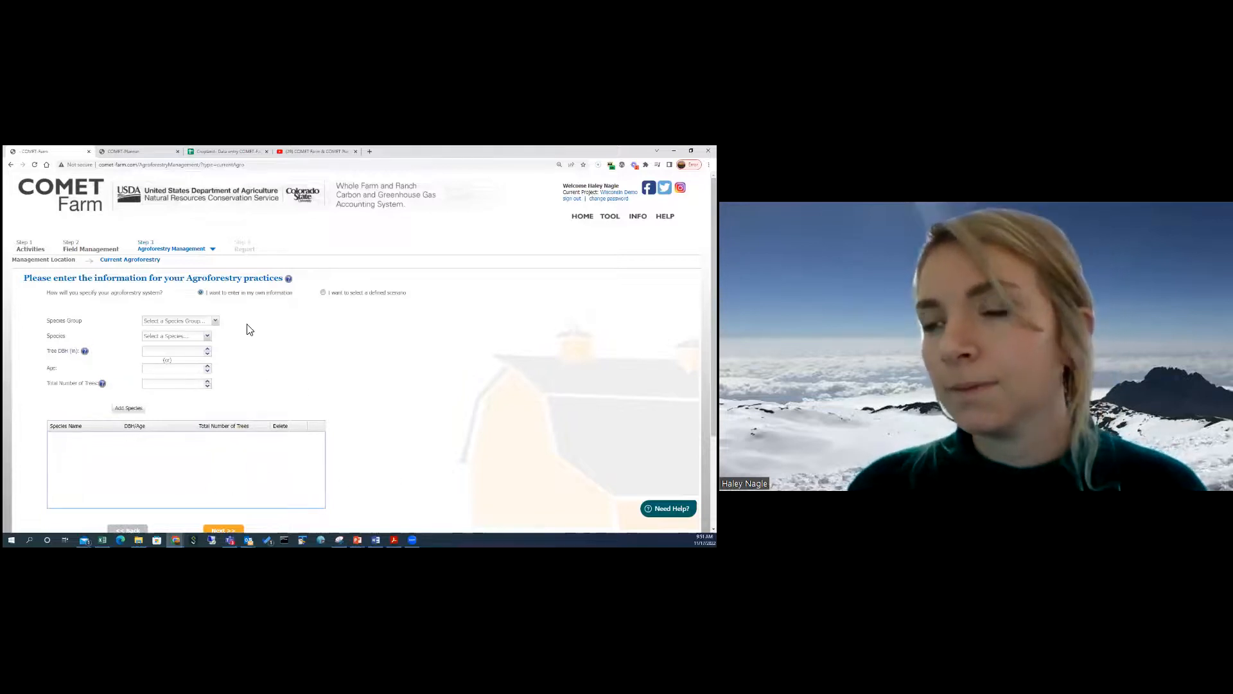
click(211, 327)
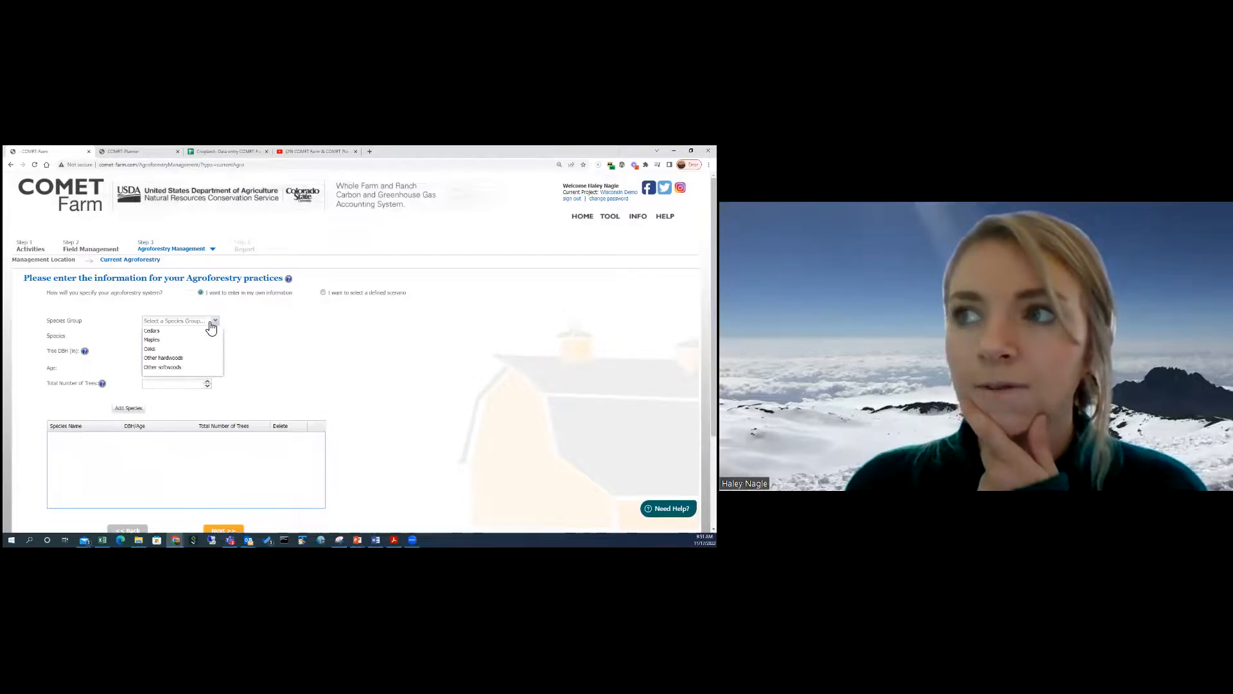
click(169, 331)
click(170, 341)
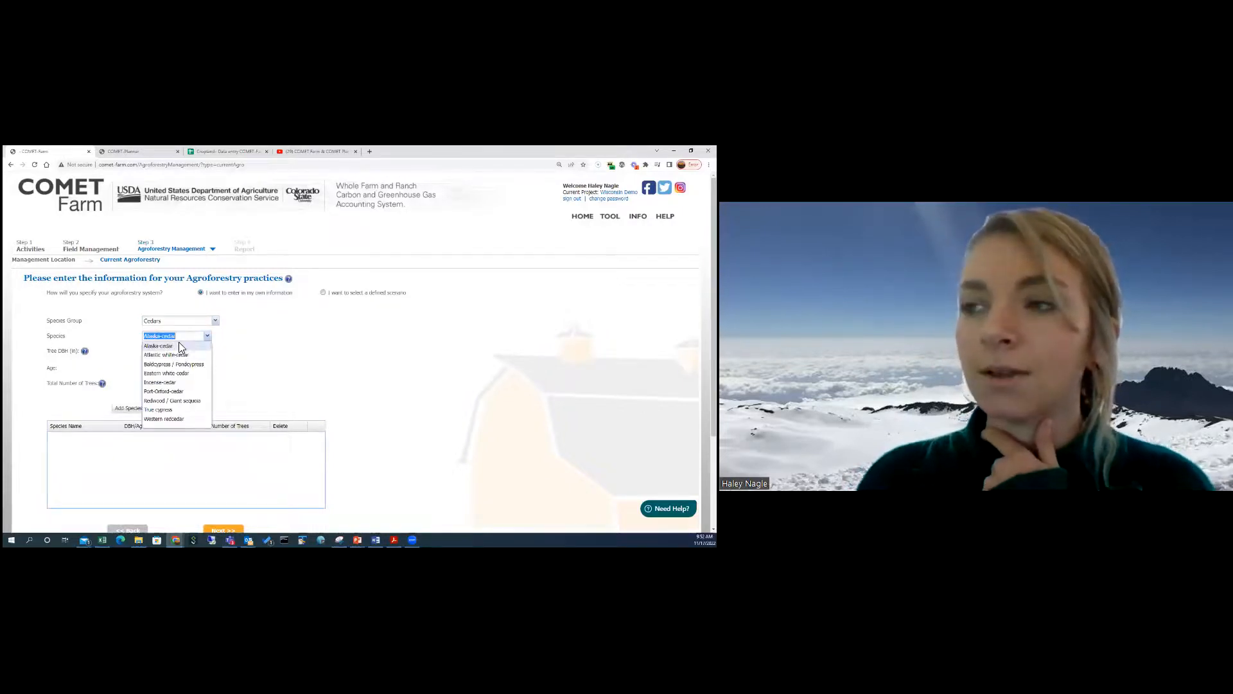
click(177, 347)
click(170, 352)
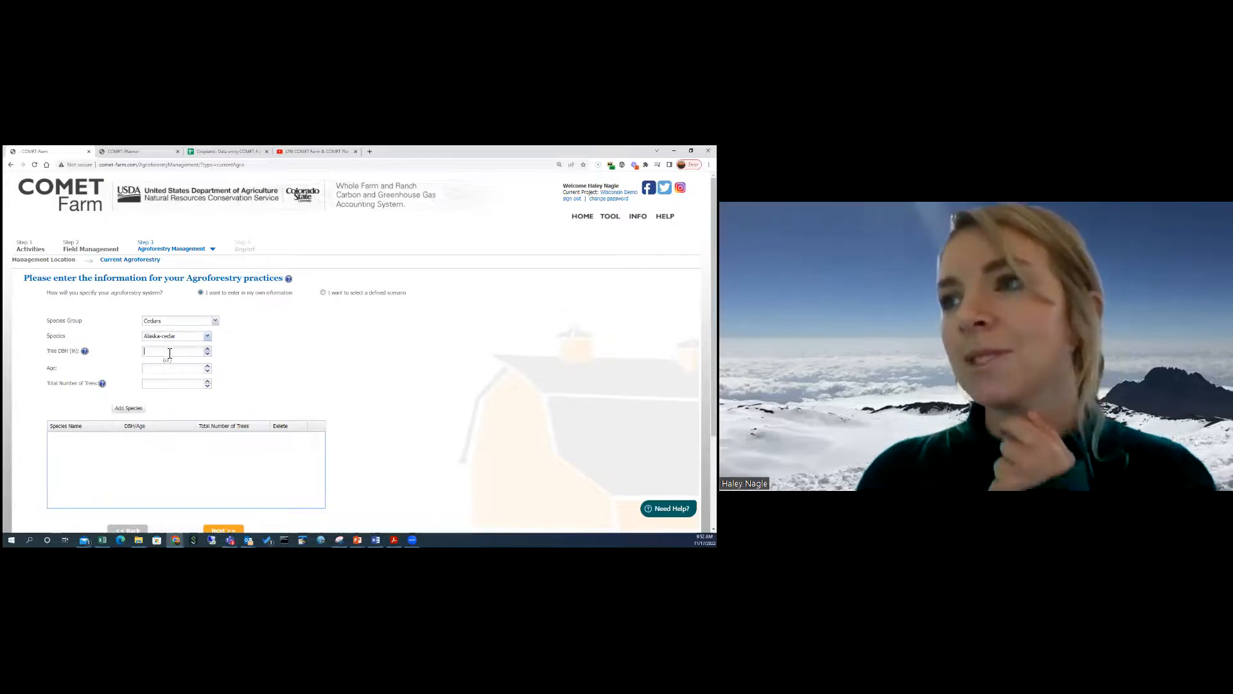
click(164, 372)
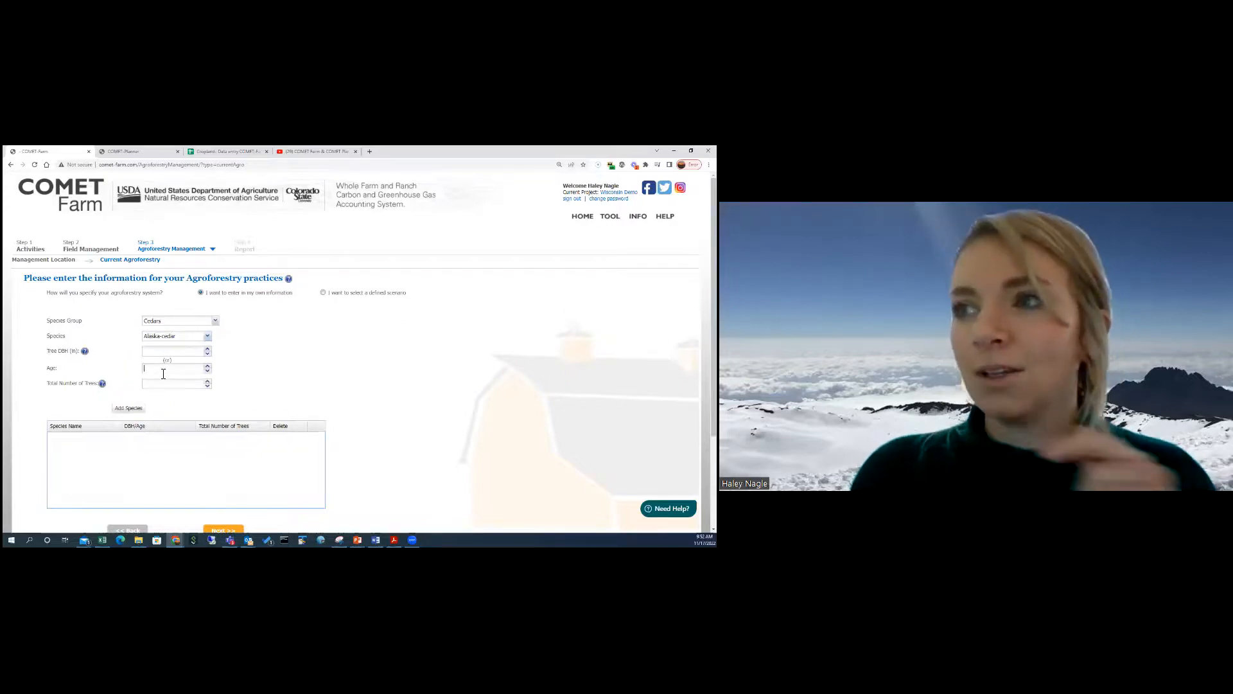
text(10)
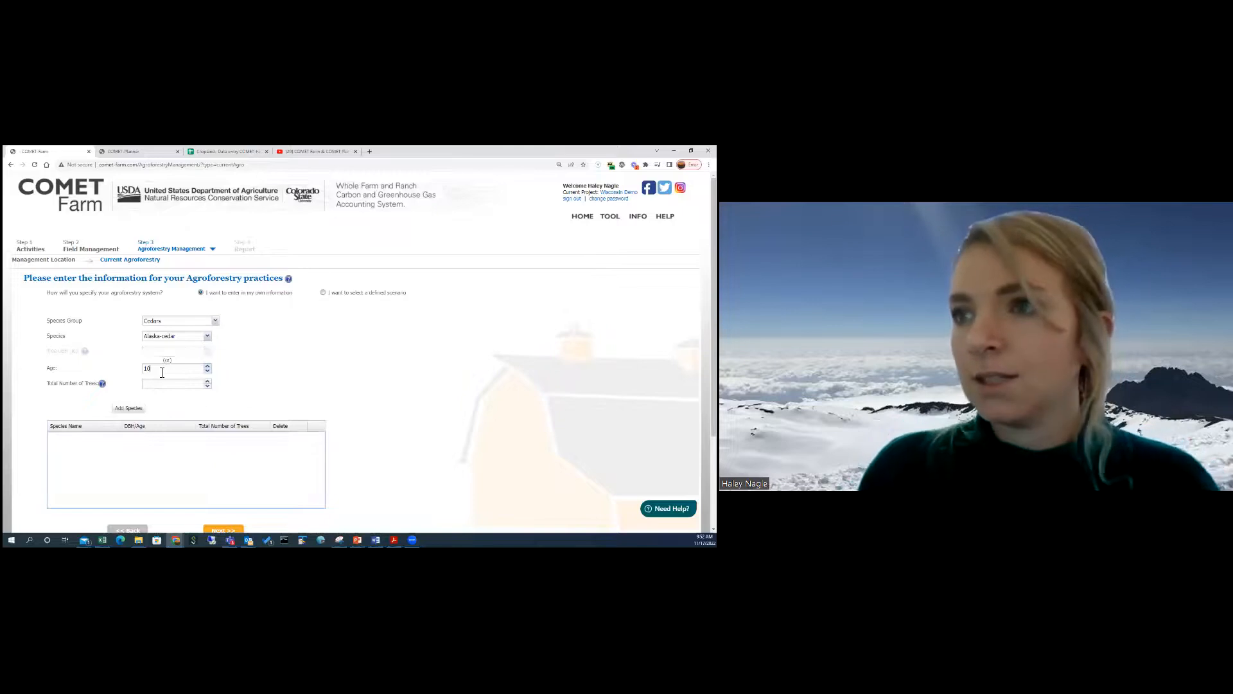
click(152, 384)
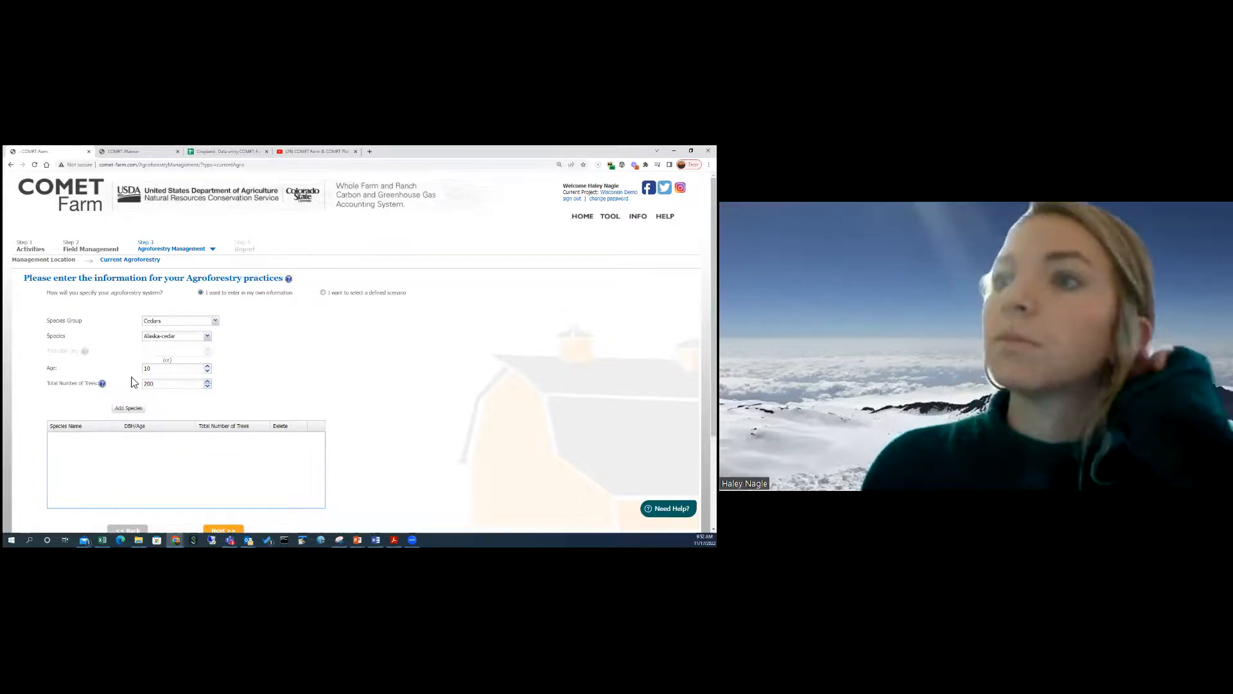
click(135, 409)
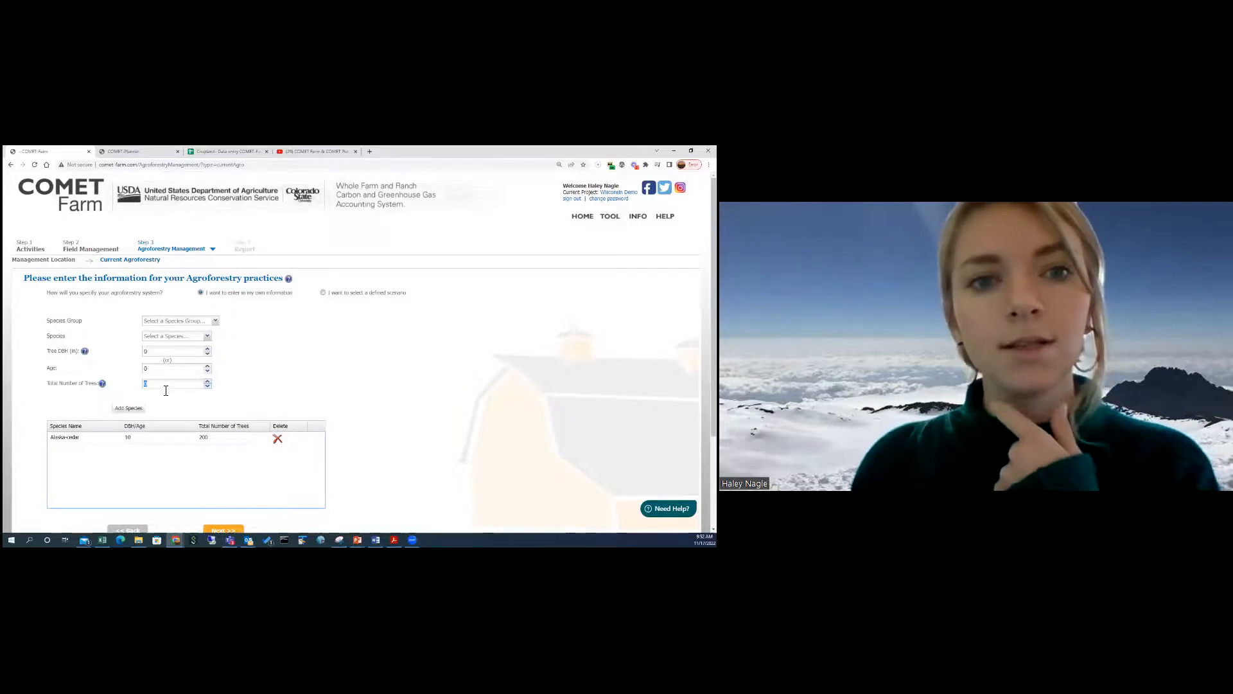
click(243, 416)
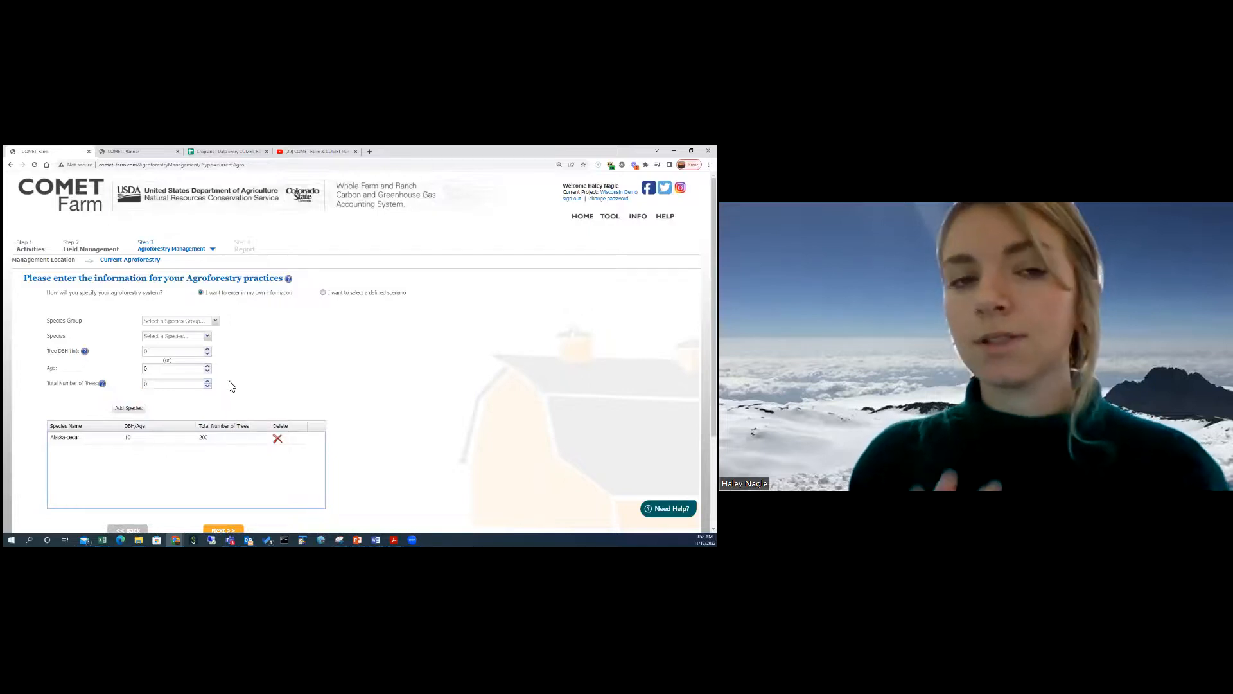
Finish the current agroforestry entries and continue to the report
scroll(236, 412, down, 1)
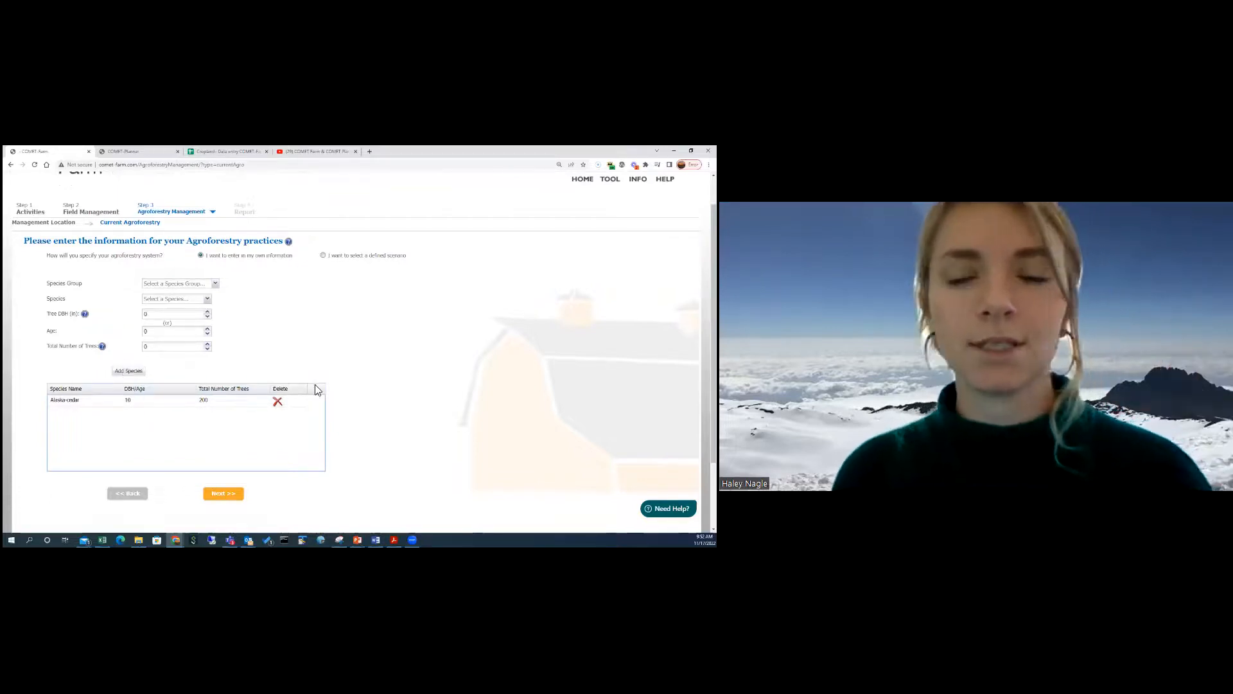
click(230, 500)
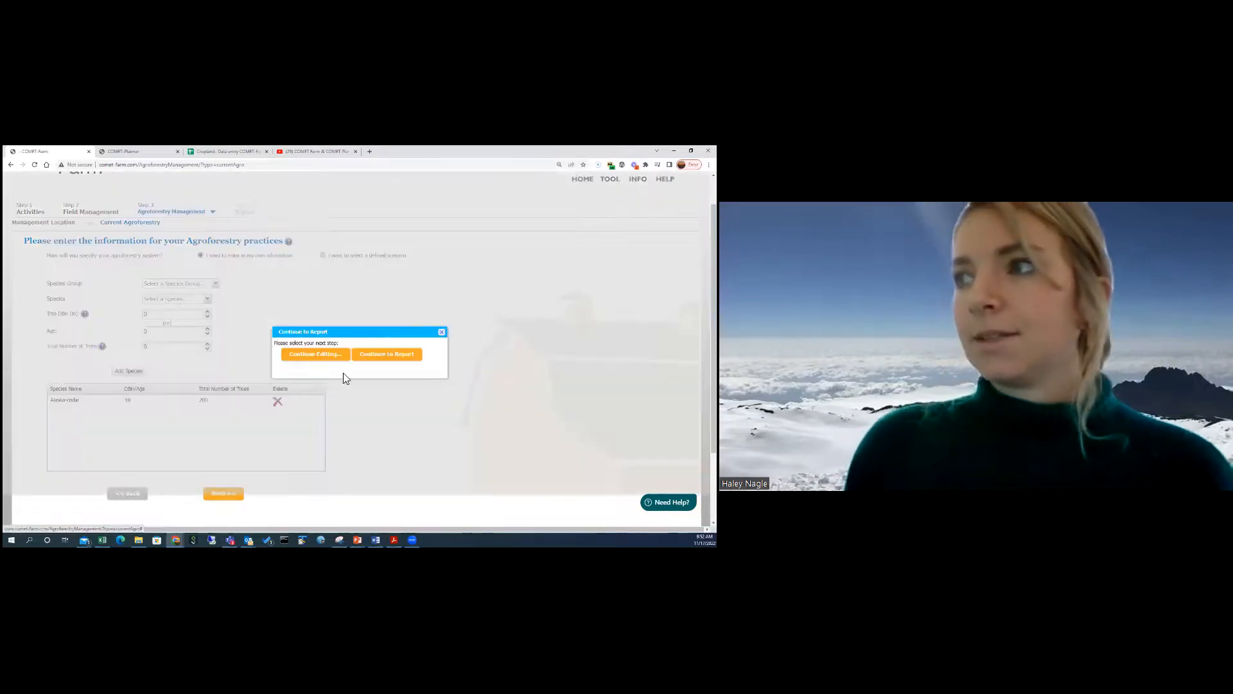
click(400, 358)
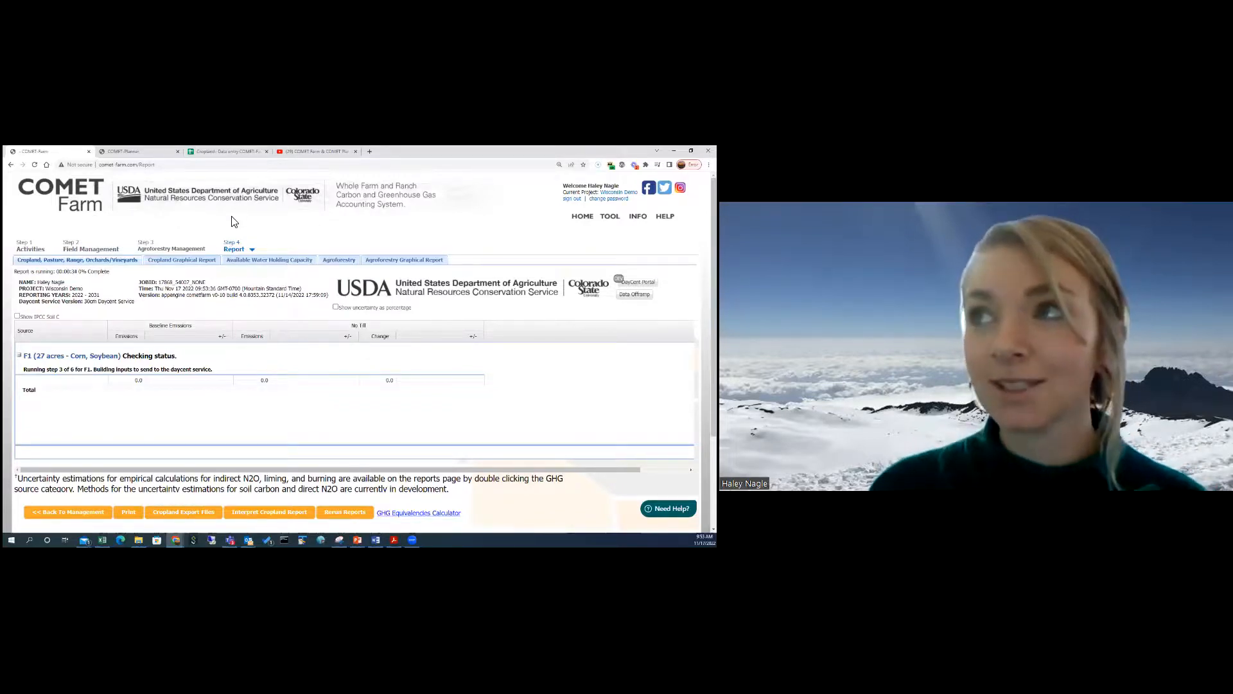
Switch to Word to review the COMET-Farm Step-by-Step Cropland Guide's opening tasks, and close the document
mouse_move(375, 541)
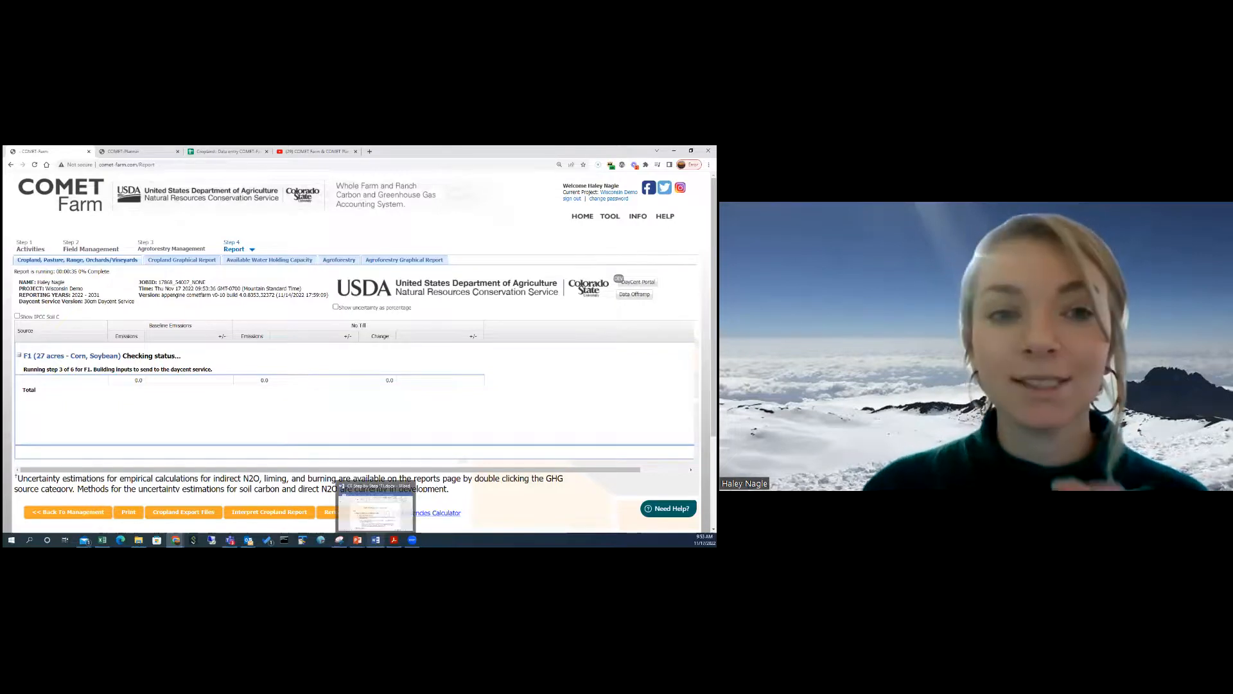
click(391, 523)
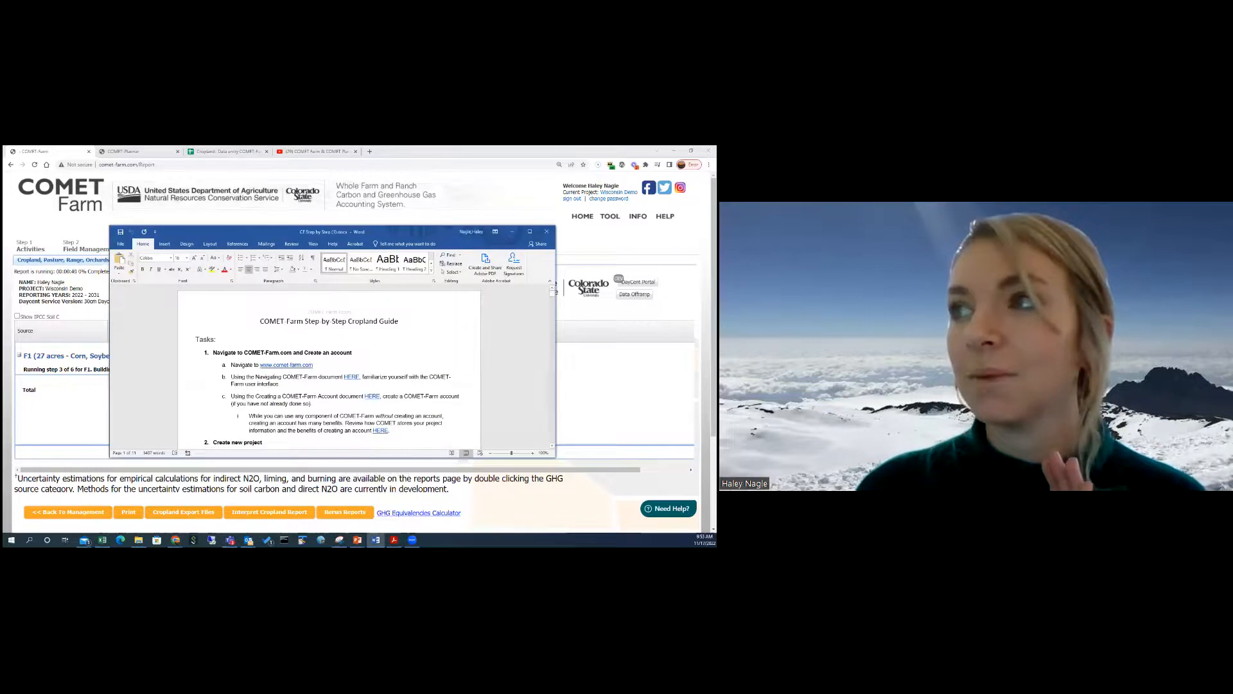
double_click(252, 232)
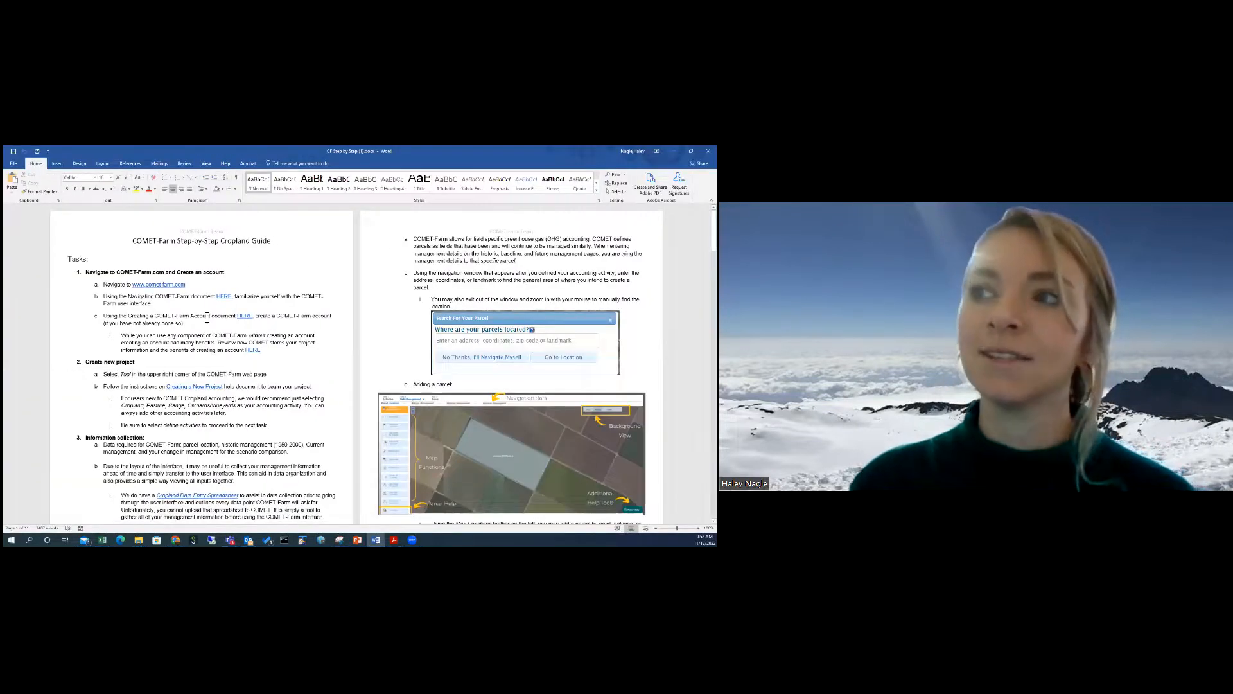
click(229, 301)
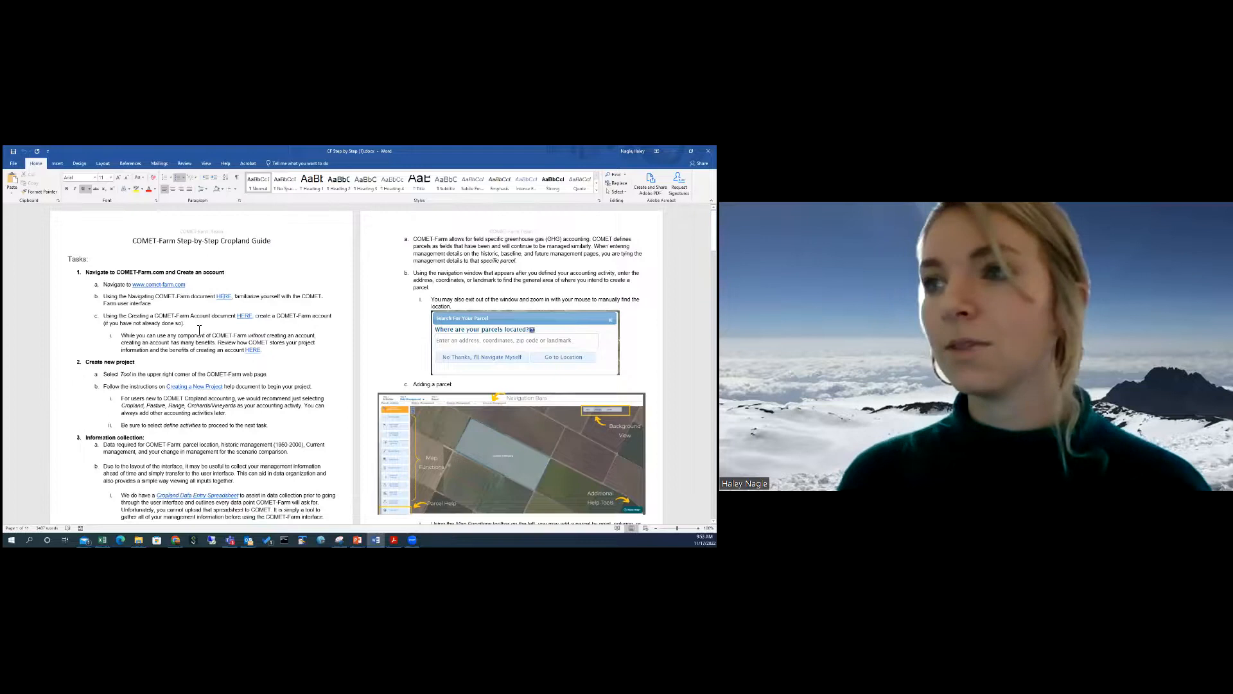
scroll(192, 331, down, 1)
scroll(155, 336, down, 3)
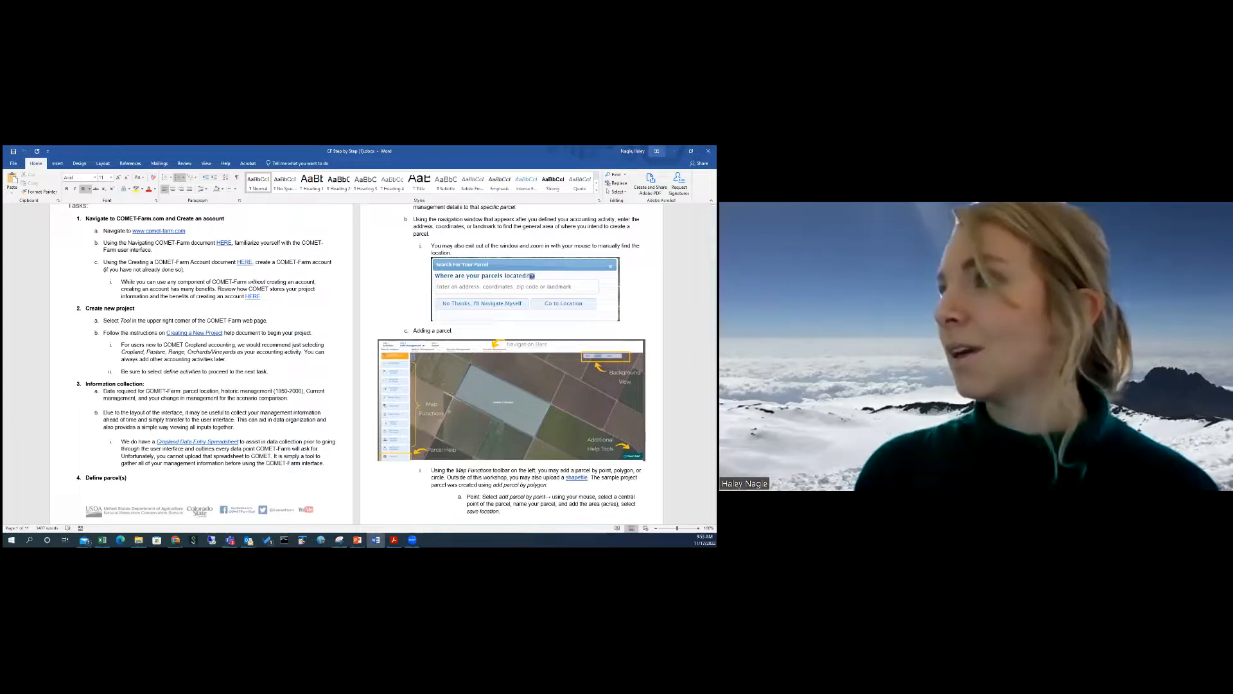
click(708, 151)
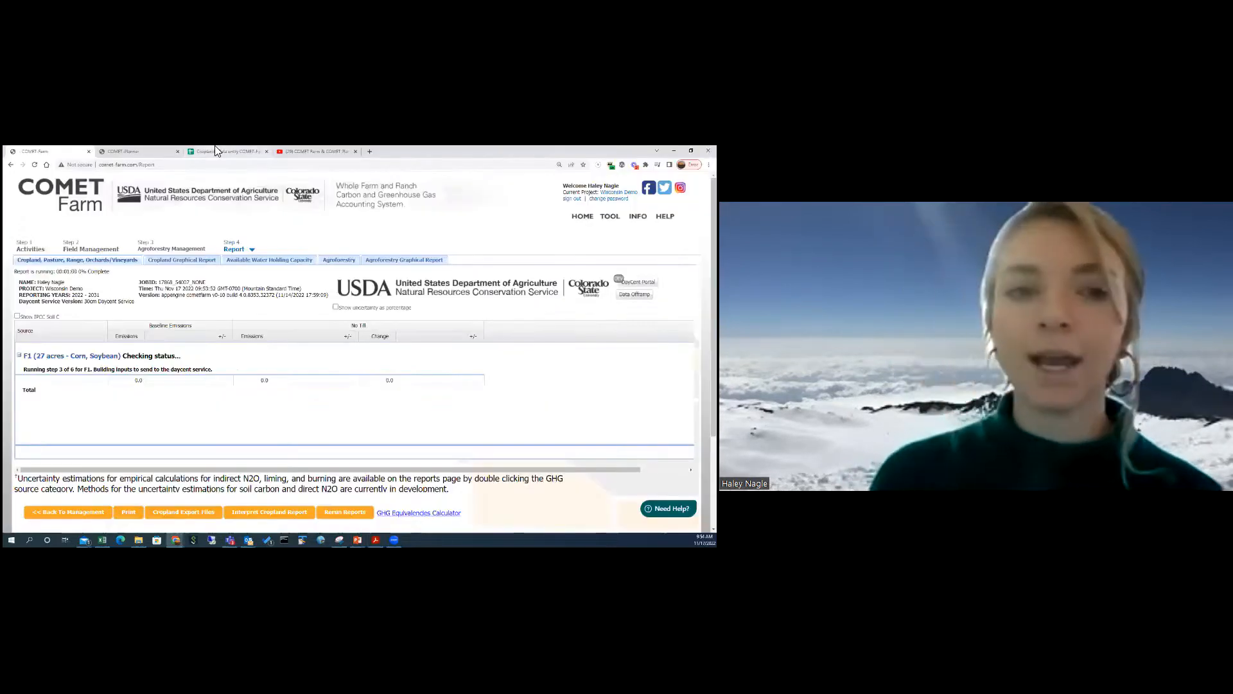
Examine the Cropland data entry spreadsheet in Google Sheets, covering Parcel 1's baseline and future management sections and the crop choices for 2000
click(216, 150)
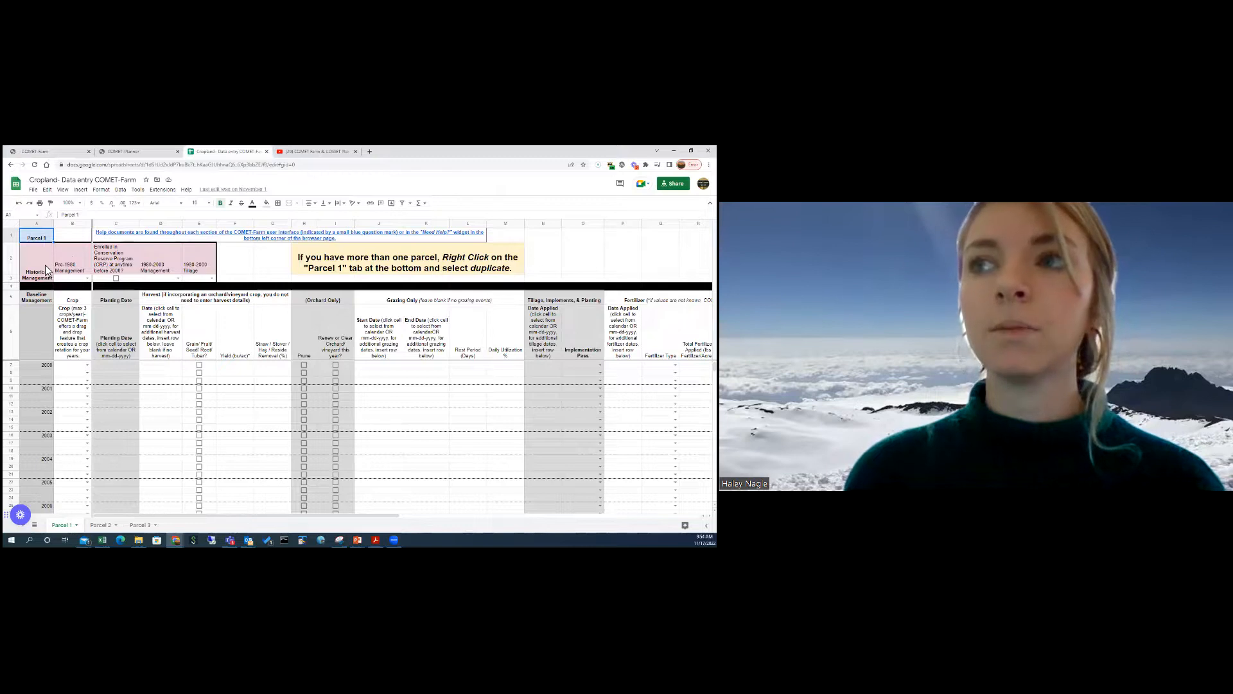
scroll(41, 283, down, 1)
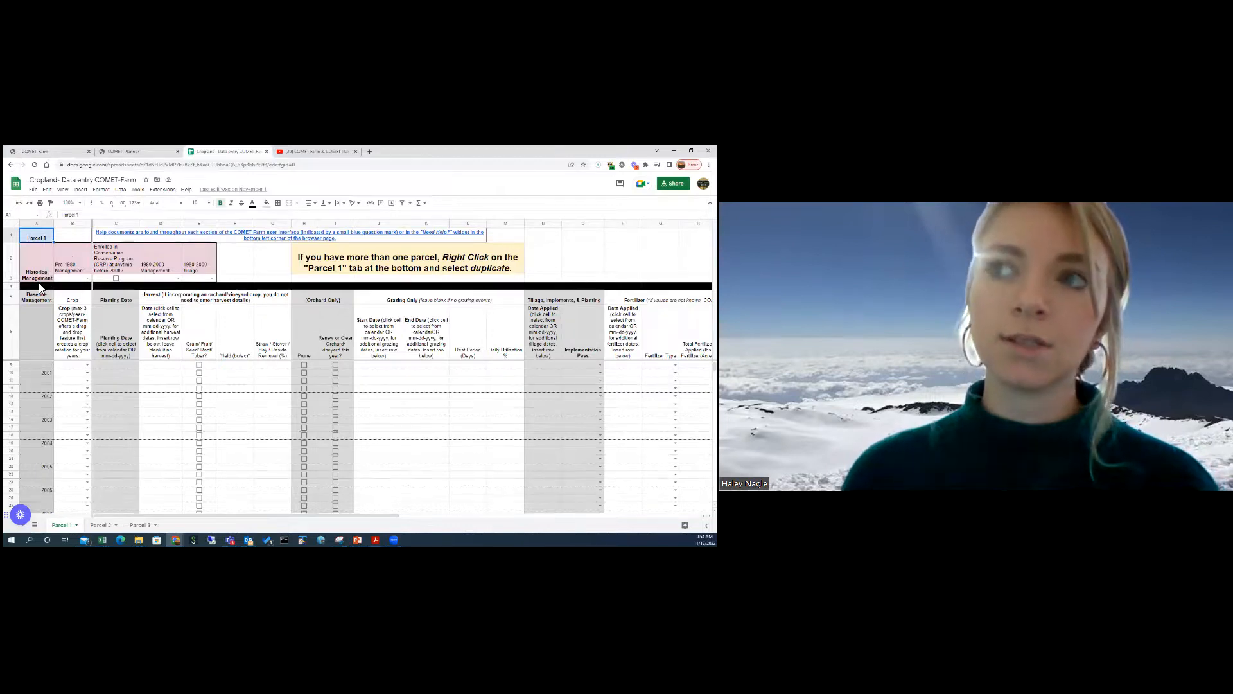
scroll(44, 314, down, 4)
scroll(42, 324, down, 20)
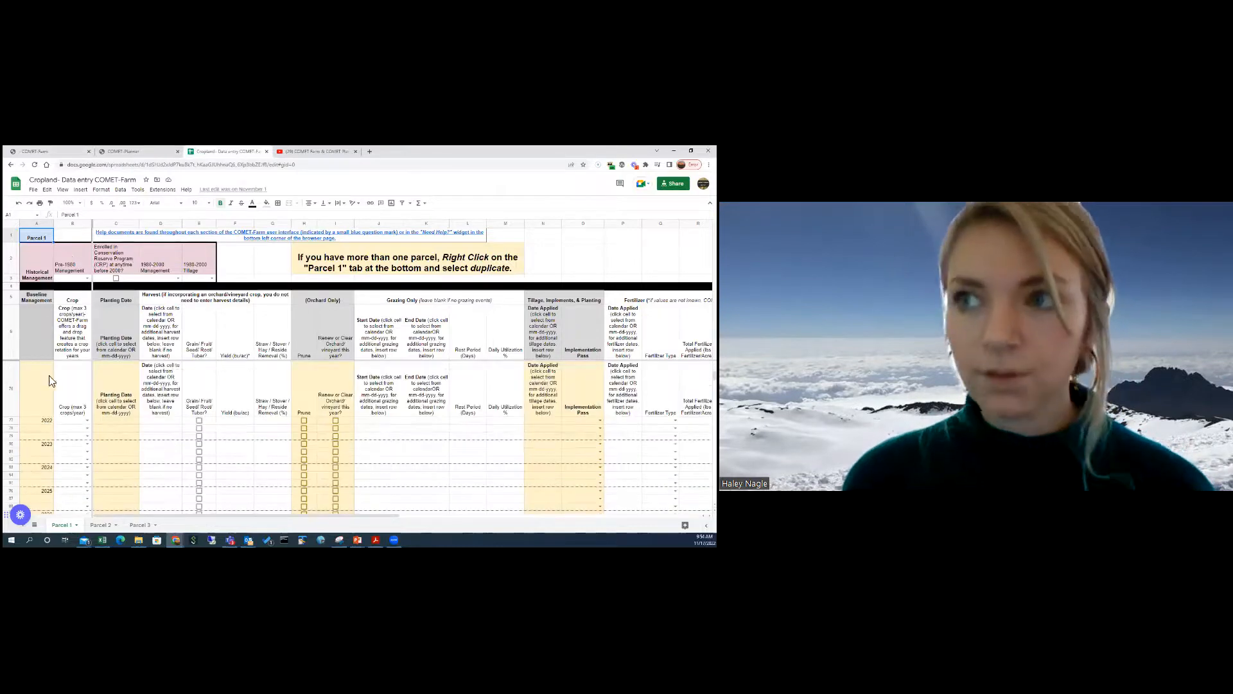
scroll(52, 381, up, 2)
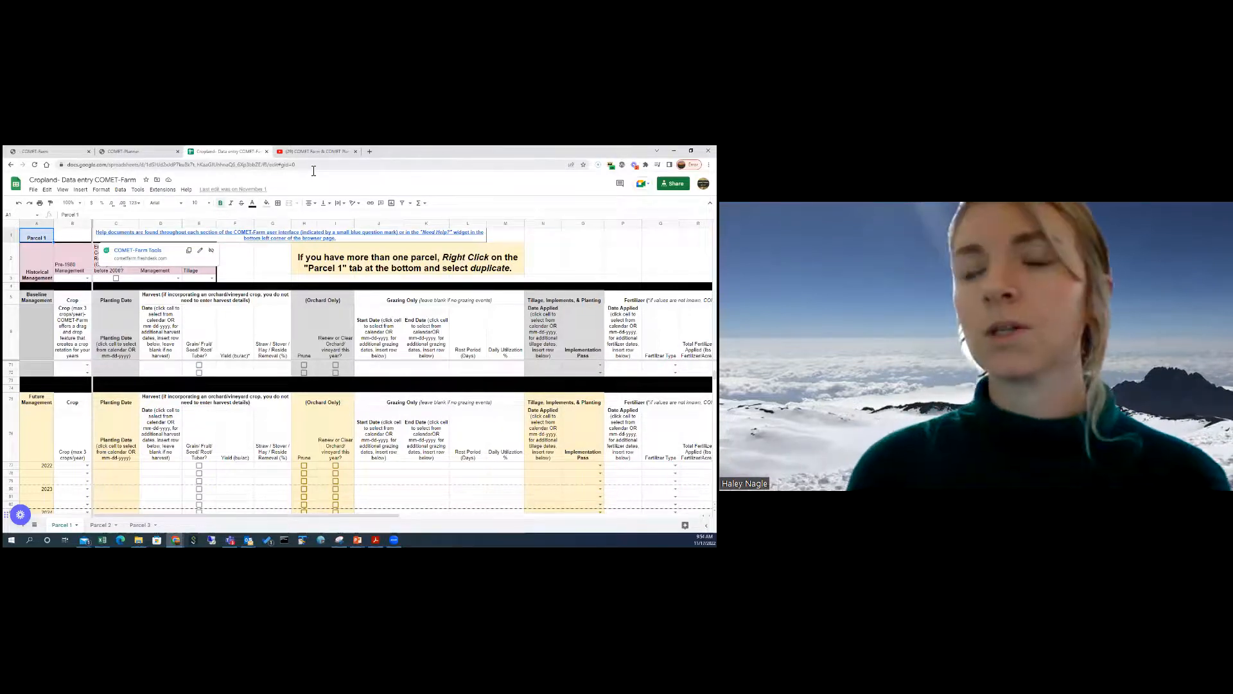
scroll(109, 407, up, 15)
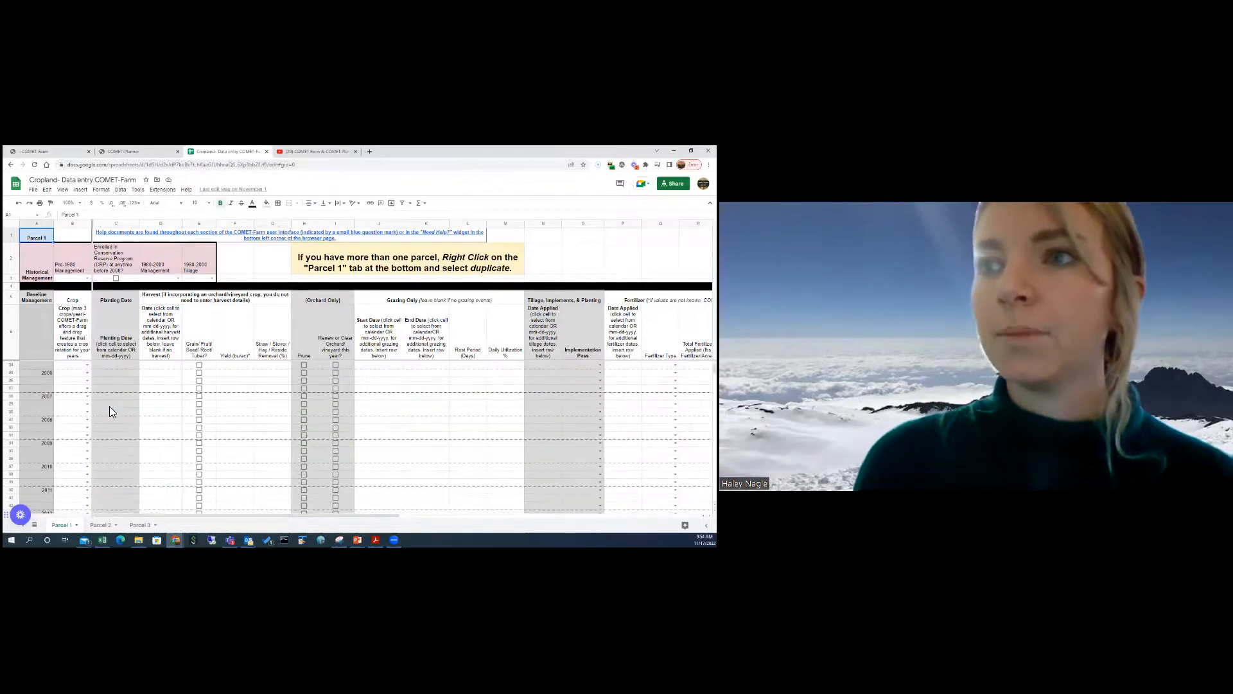
click(87, 365)
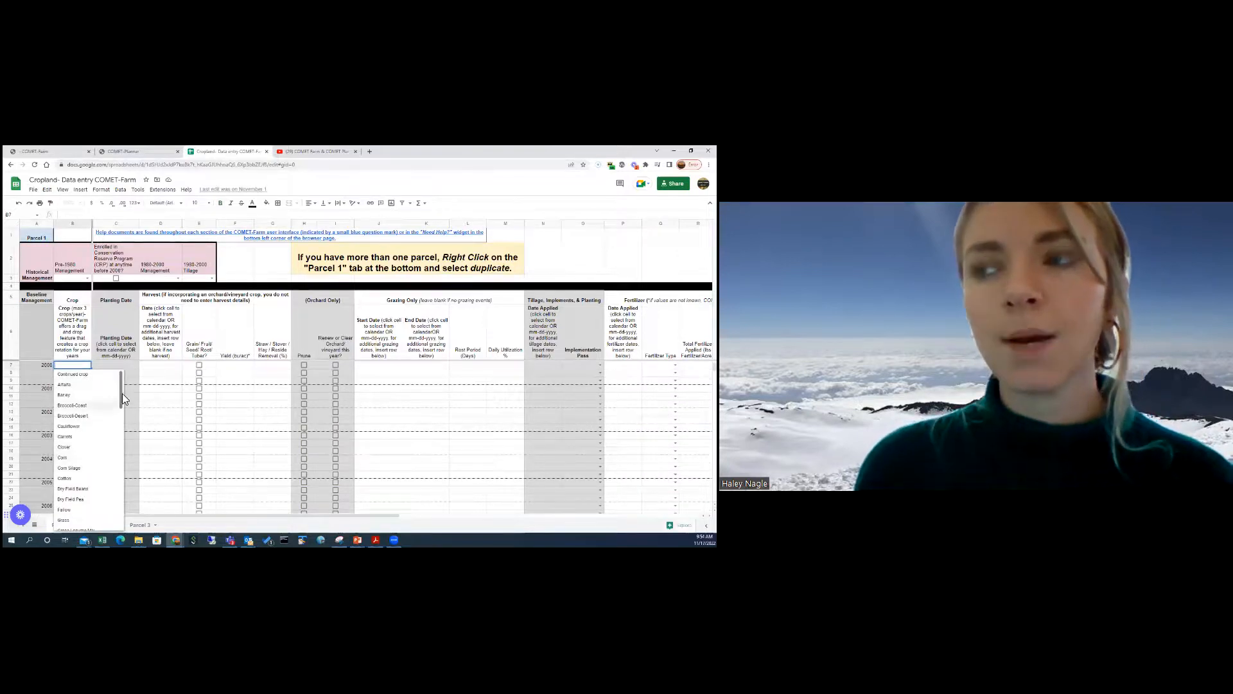
click(135, 372)
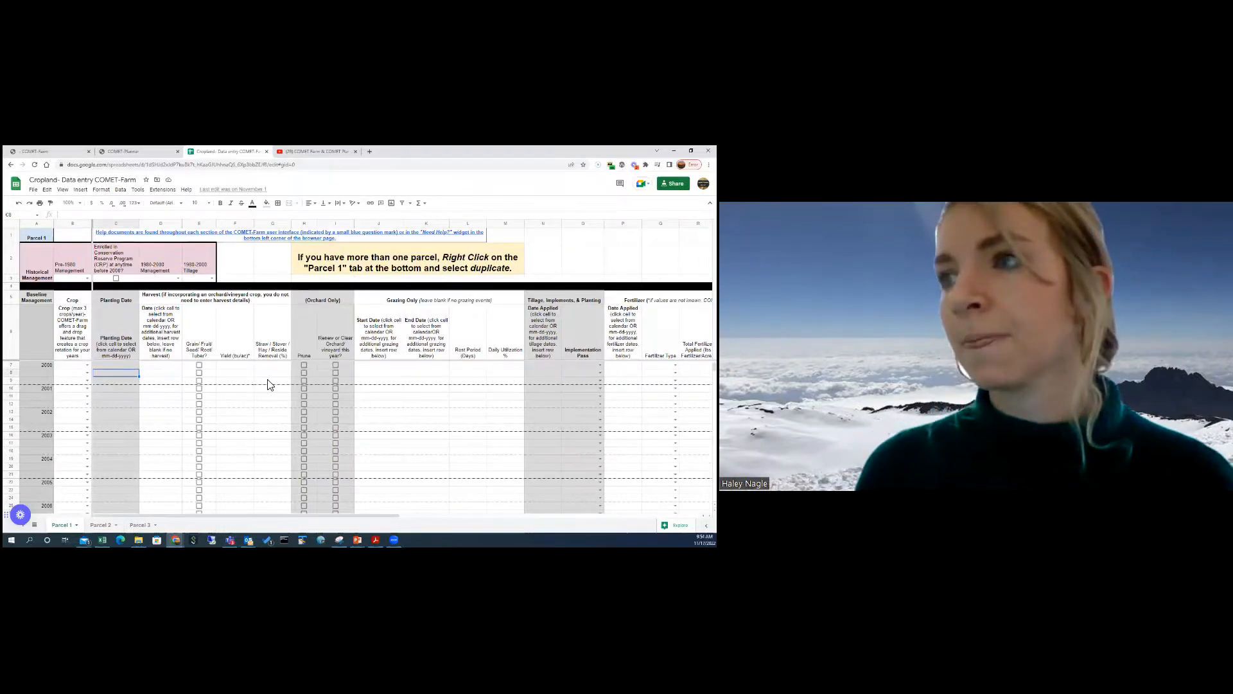
click(250, 374)
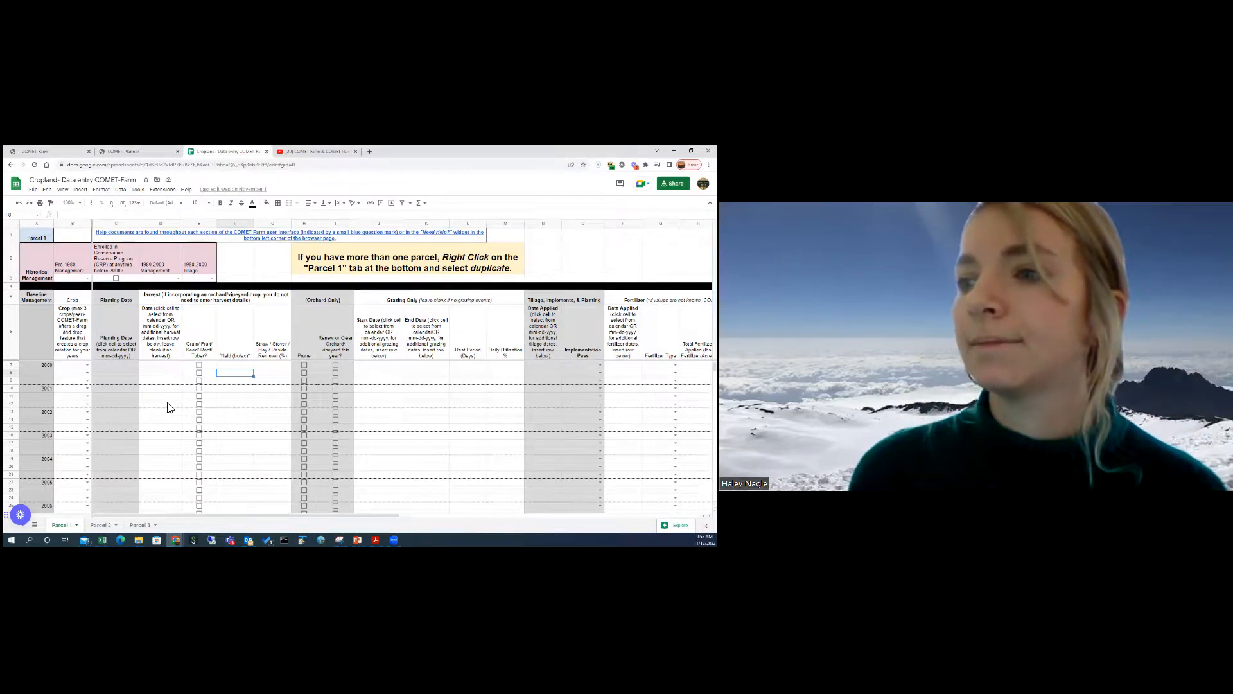
Return to the COMET-Farm report and inspect F1's emission source rows, including the CO2 breakdown
click(33, 151)
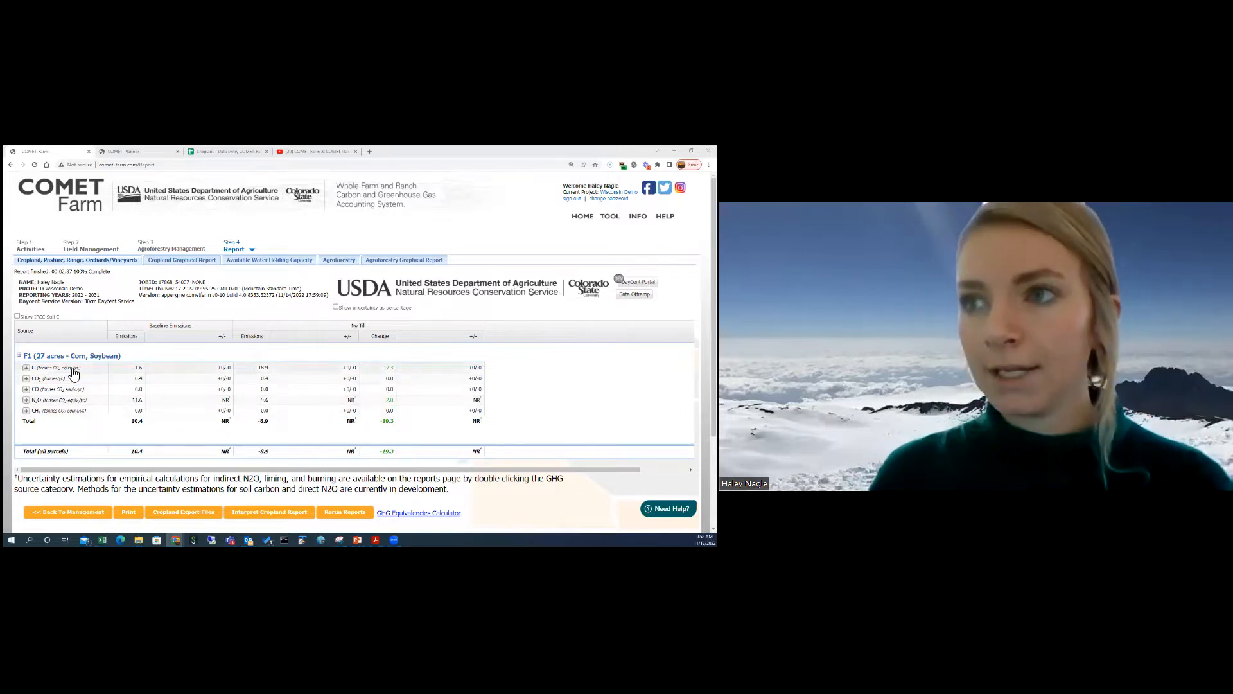
click(20, 356)
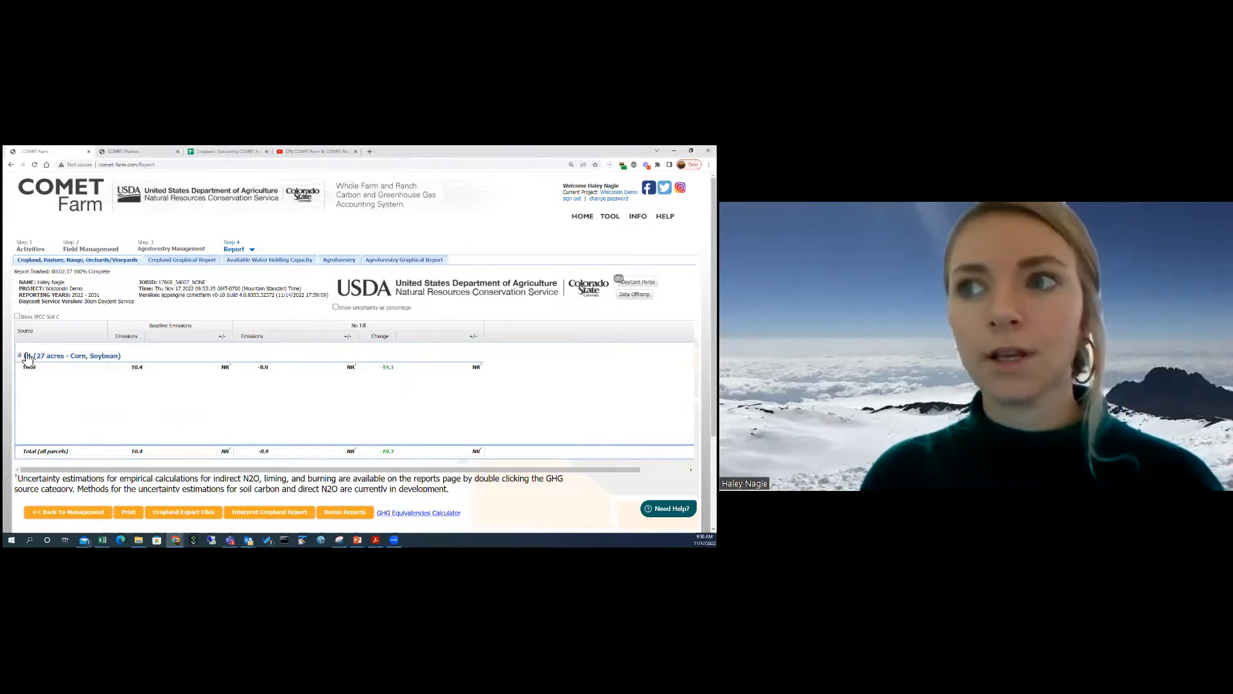
click(20, 355)
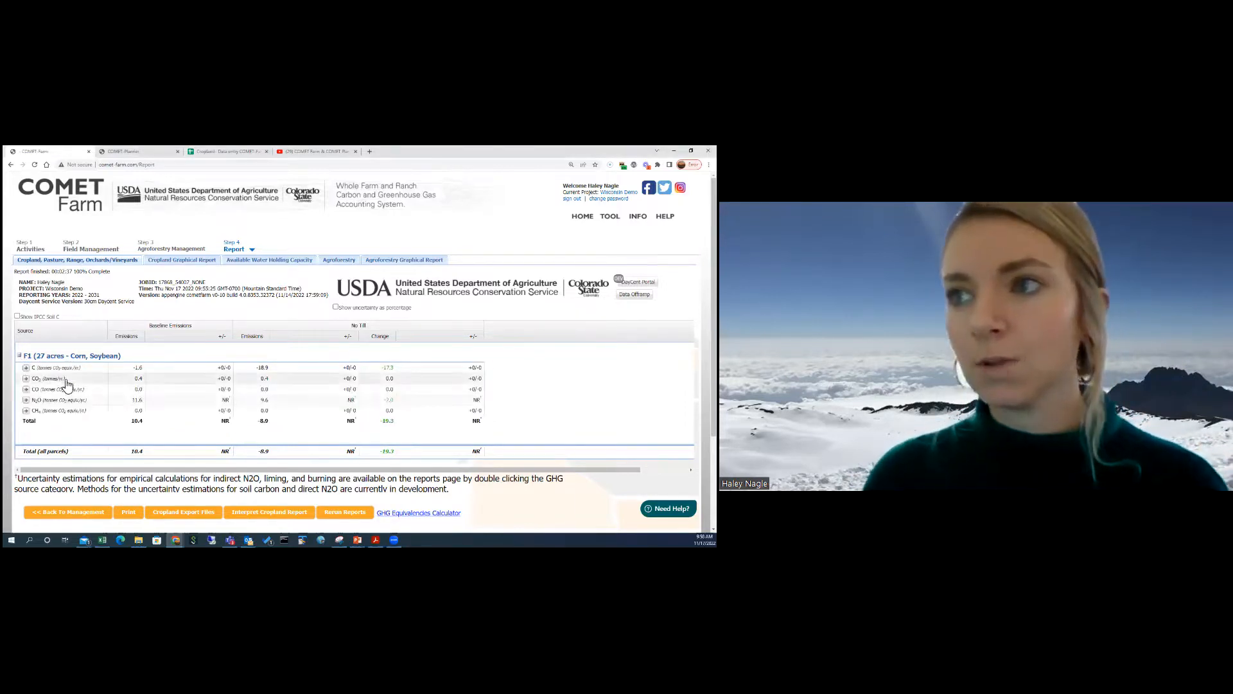
click(26, 379)
click(27, 379)
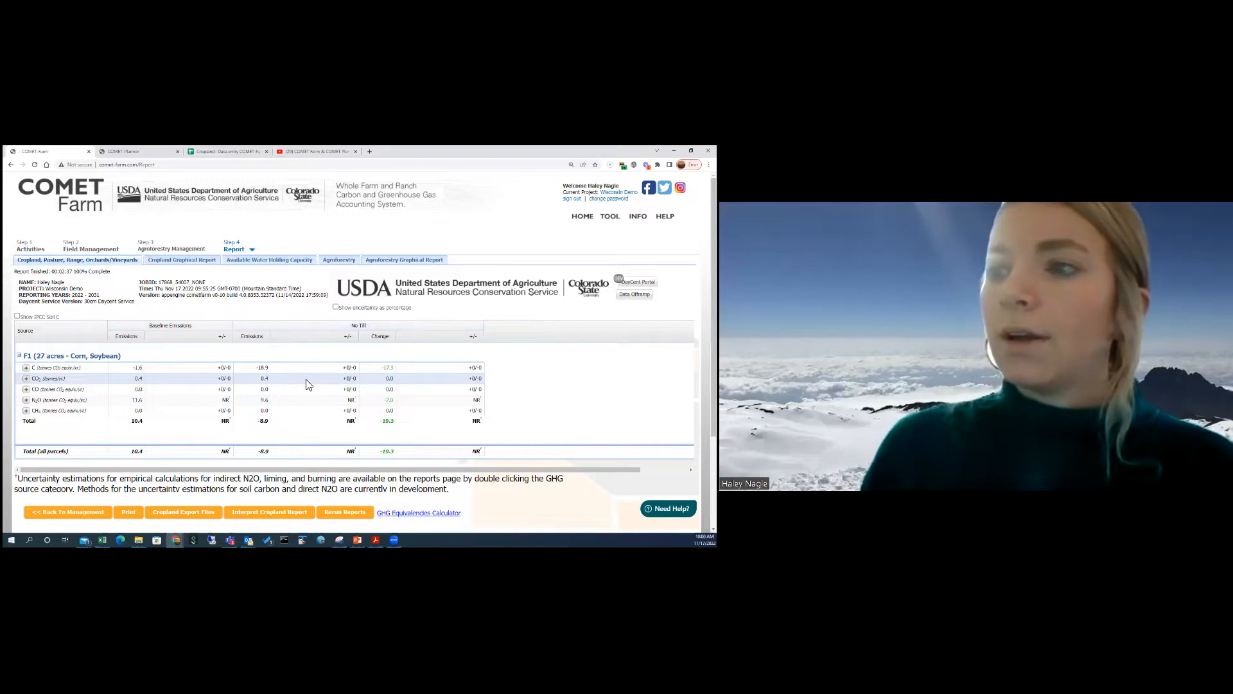
Open the cropland report interpretation guide, read its tabular report explanations, and return to the COMET-Farm report
click(273, 514)
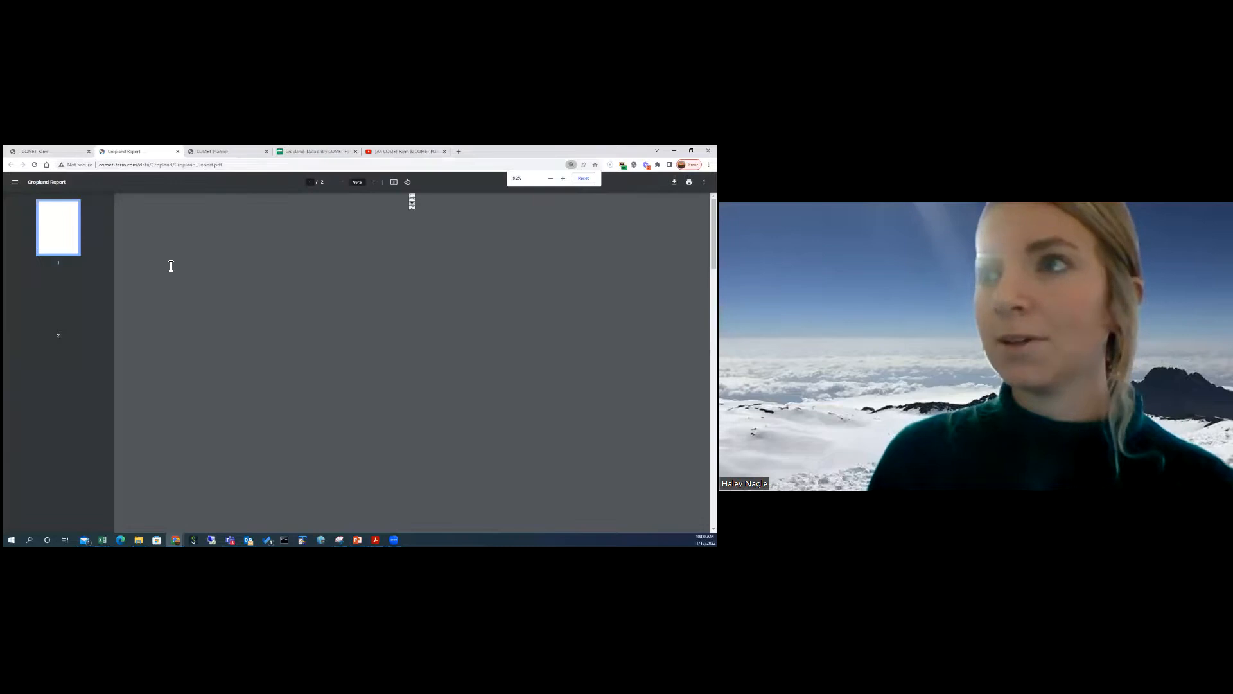
scroll(353, 383, down, 2)
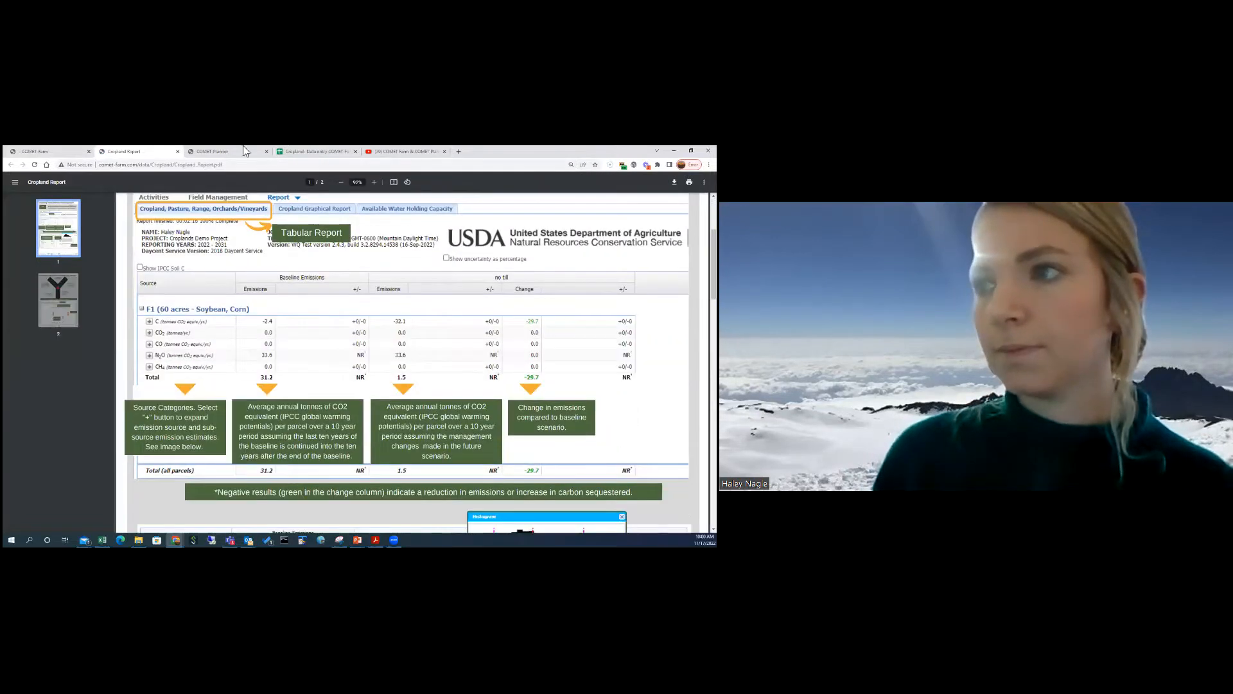
click(52, 151)
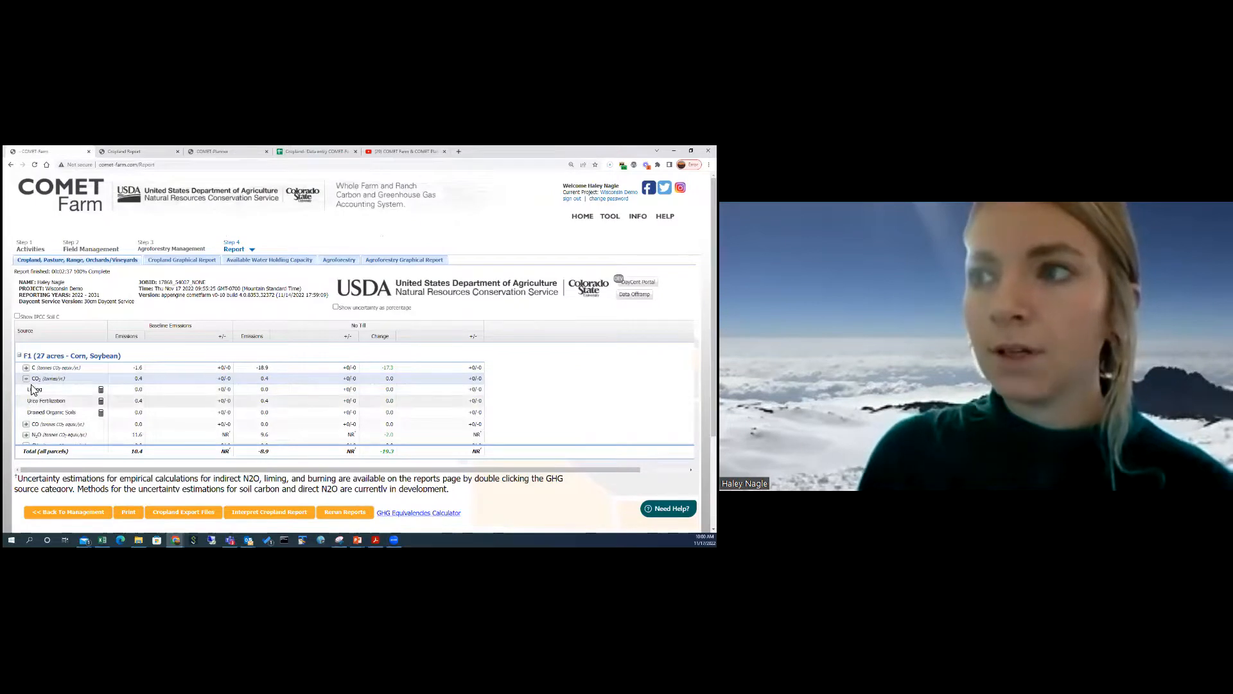
Inspect the sub-sources of F1's C, CO and N2O emissions, collapsing the C and CO2 breakdowns
click(26, 368)
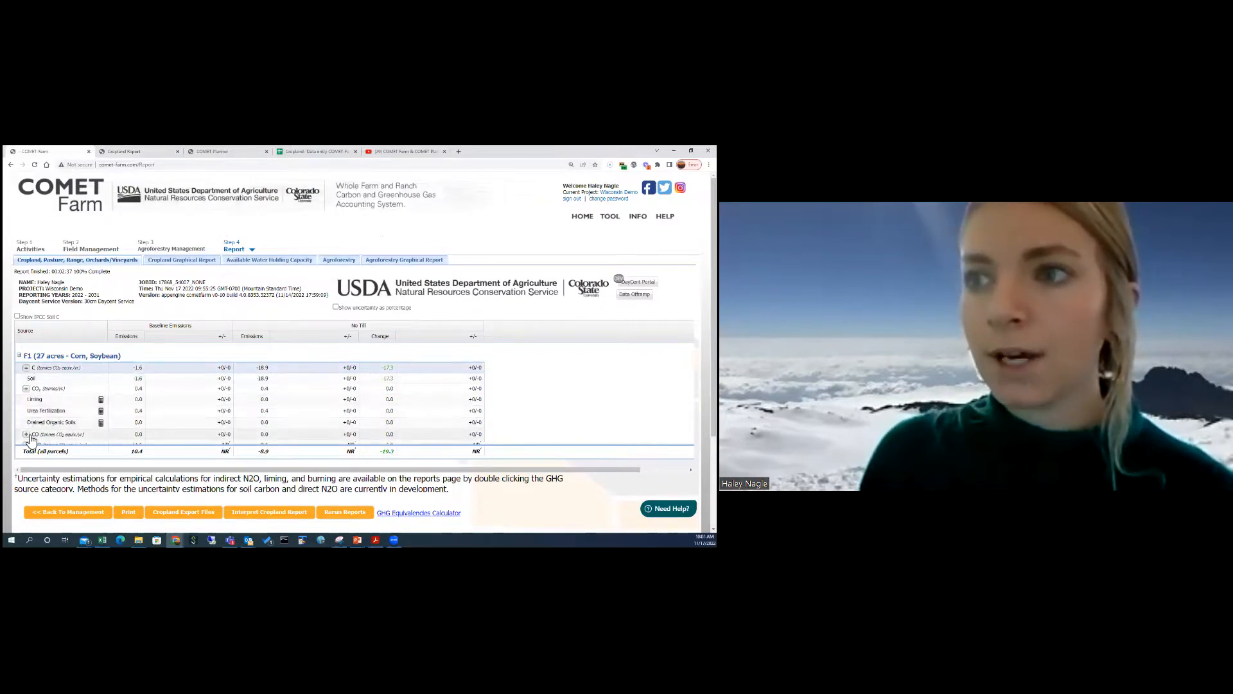
click(26, 435)
click(26, 388)
click(26, 368)
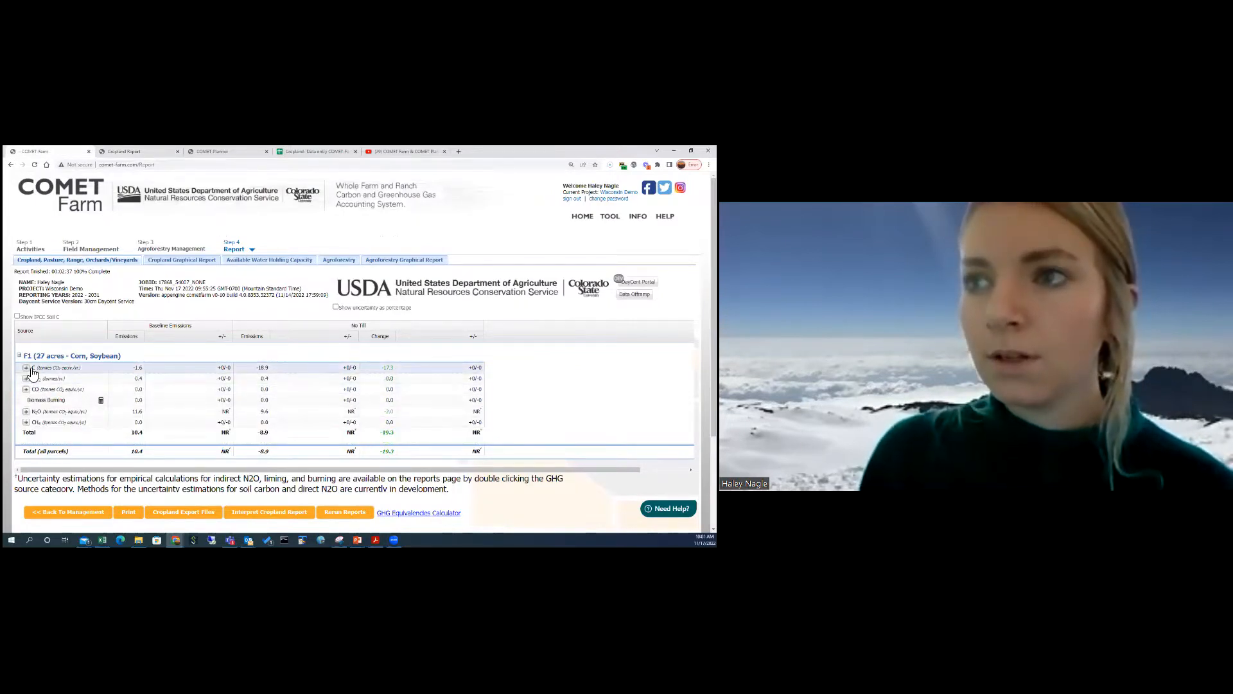
click(26, 411)
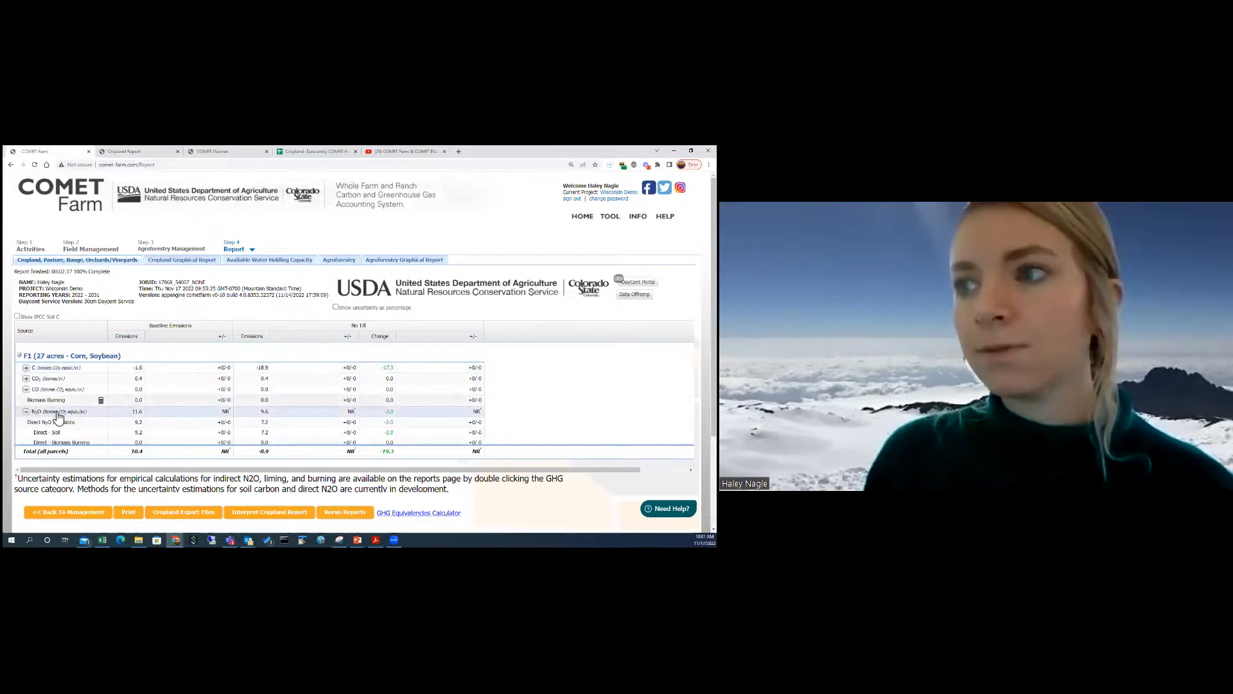
Reload the report, expand F1's N2O sources, and view the baseline uncertainty histogram for indirect N2O emissions
click(35, 165)
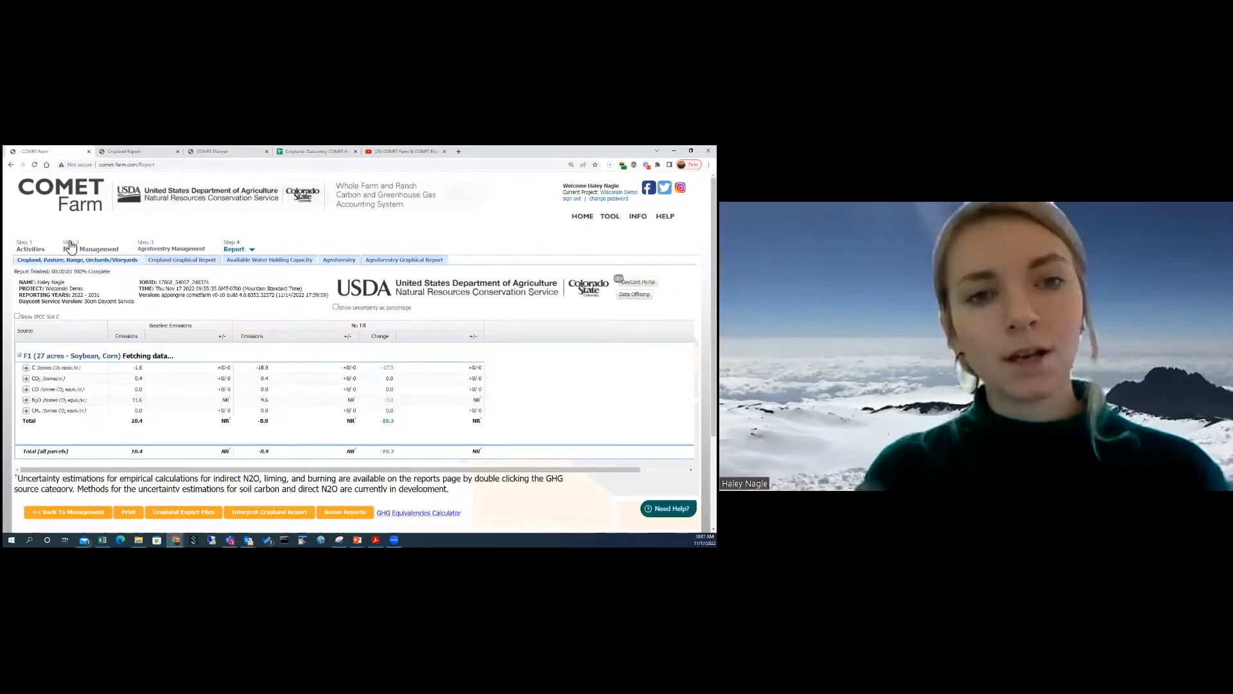
click(26, 400)
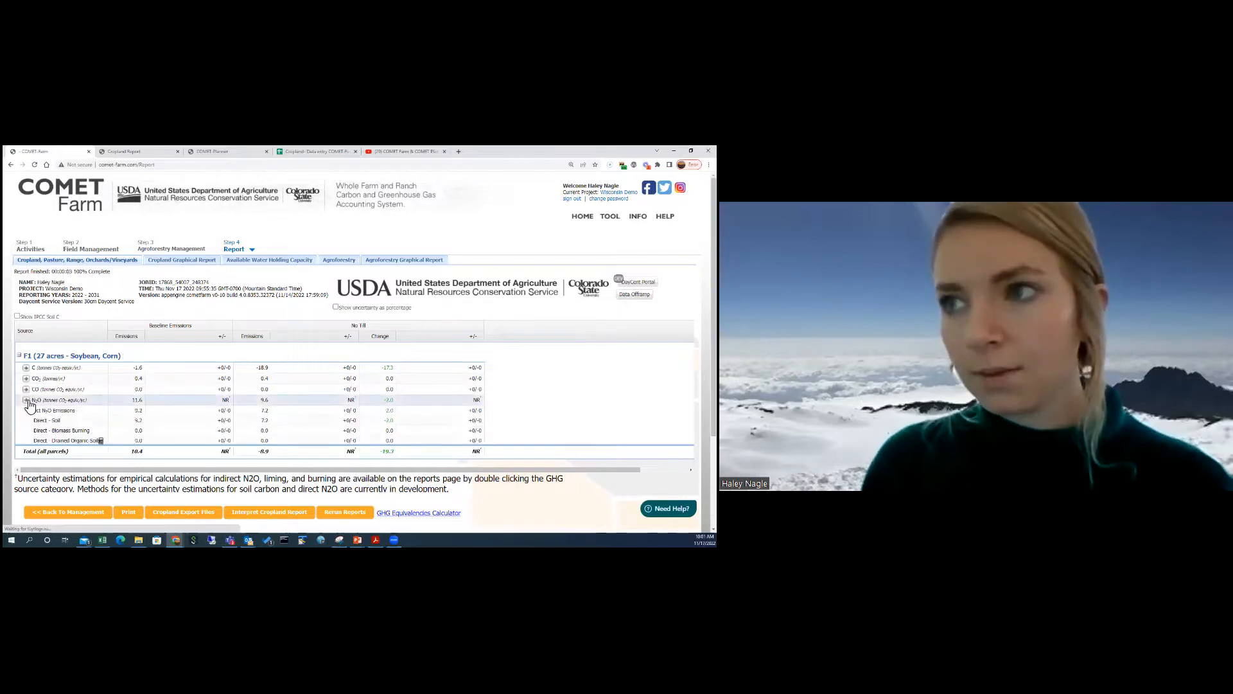
scroll(65, 431, down, 1)
scroll(65, 432, down, 1)
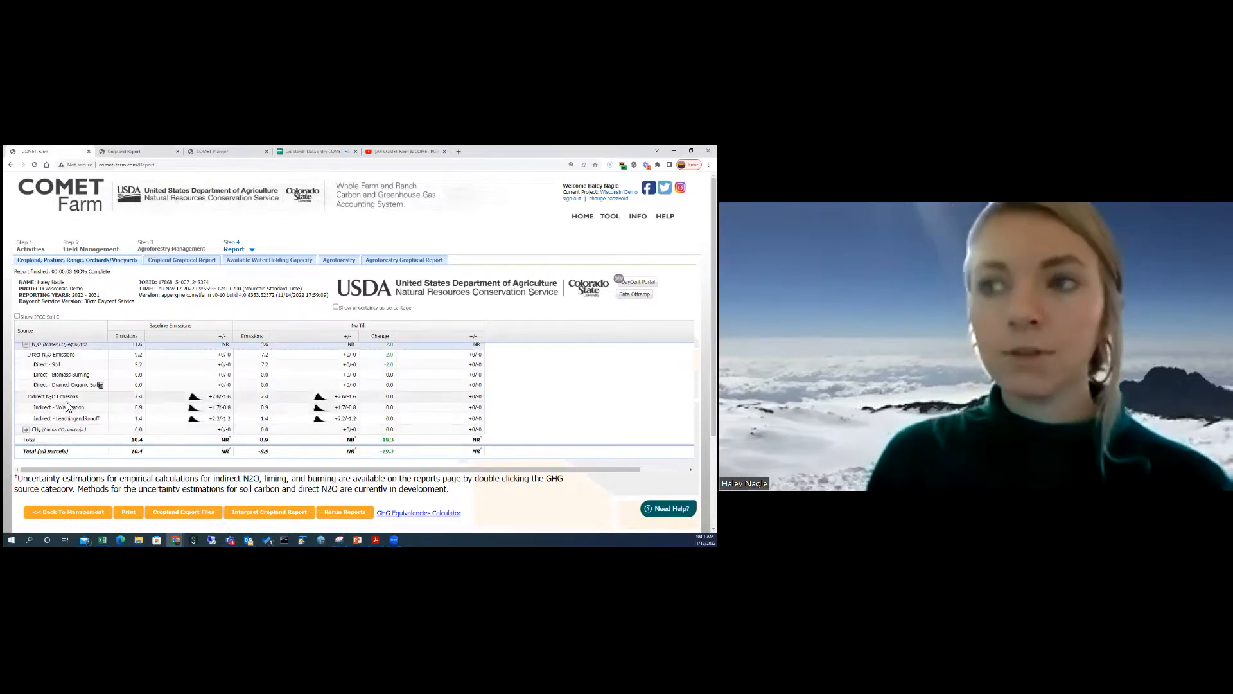
double_click(196, 397)
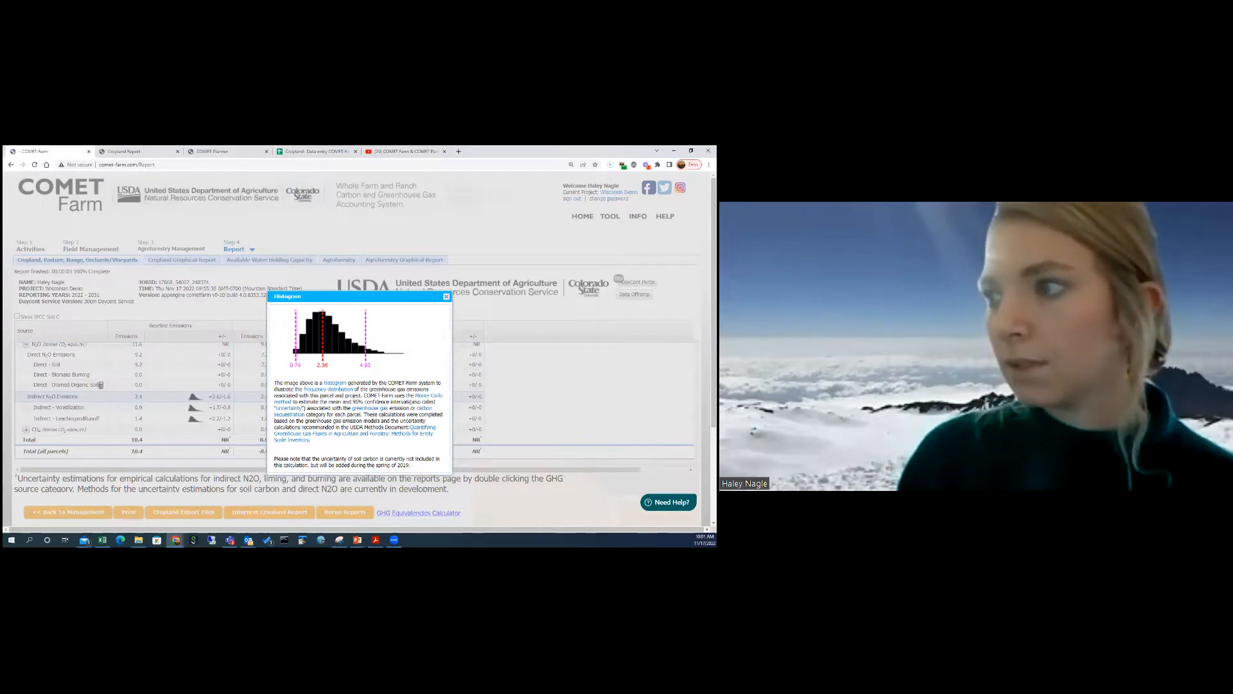
click(447, 297)
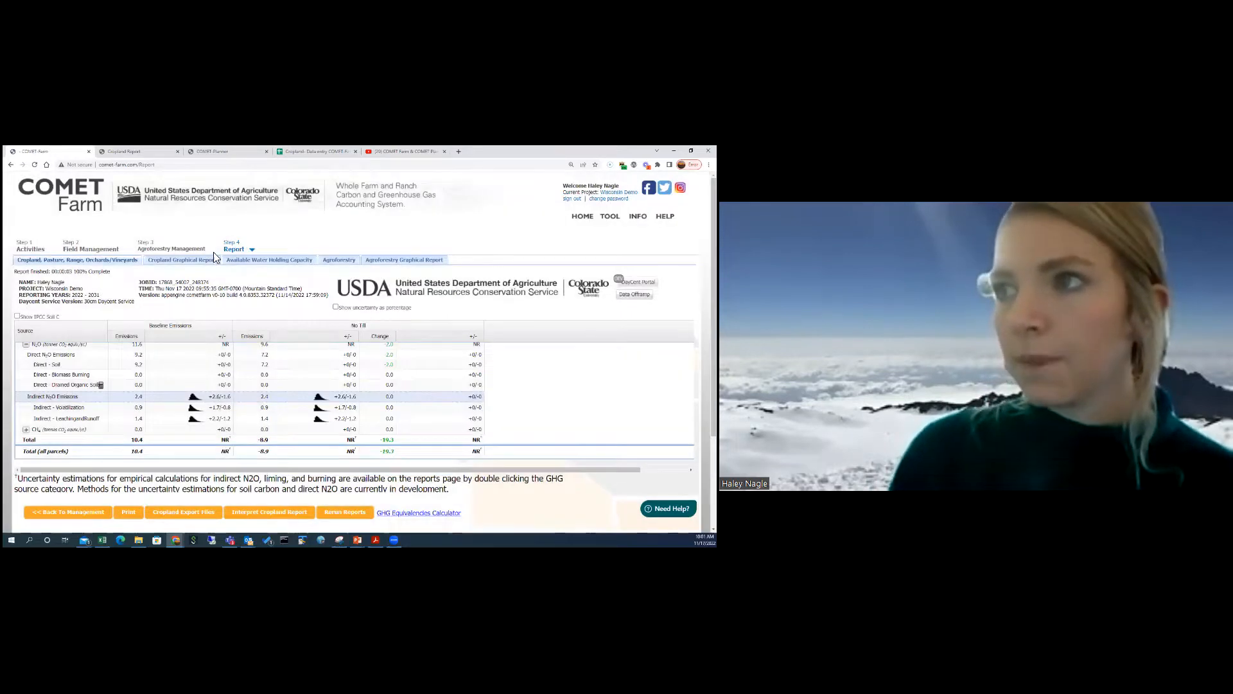
Display the cropland graphical report for parcel F1 and show the chart's print and download options
click(191, 264)
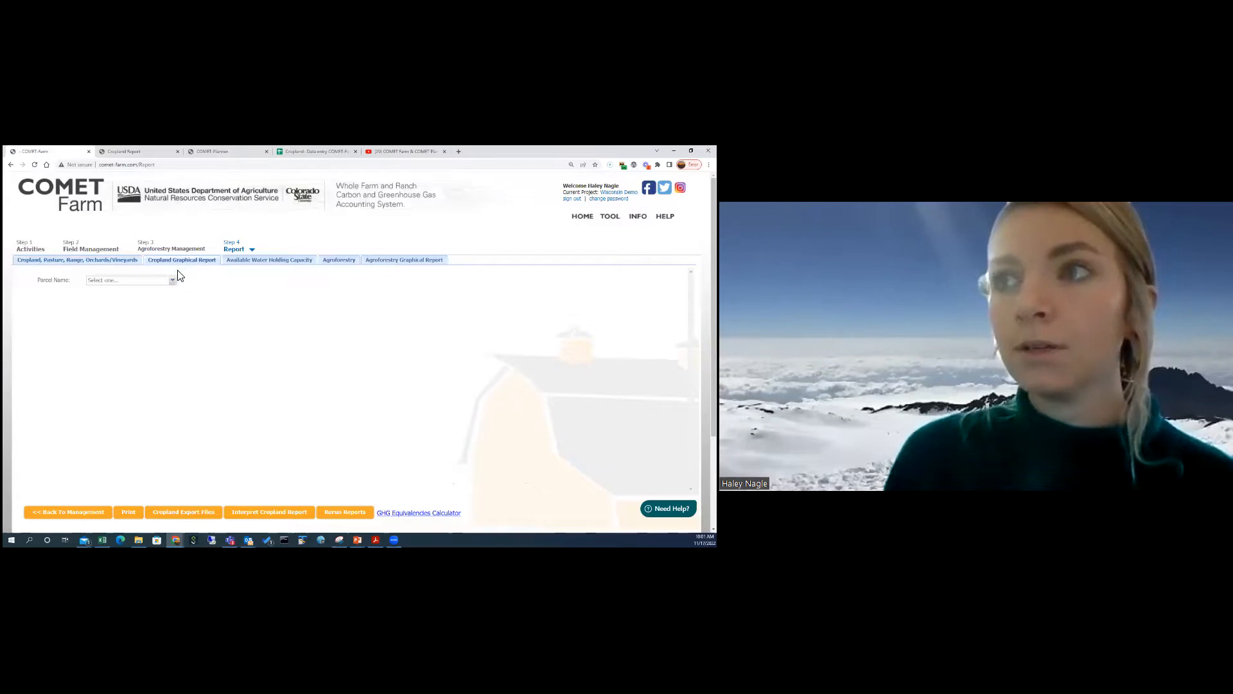
click(175, 285)
click(163, 295)
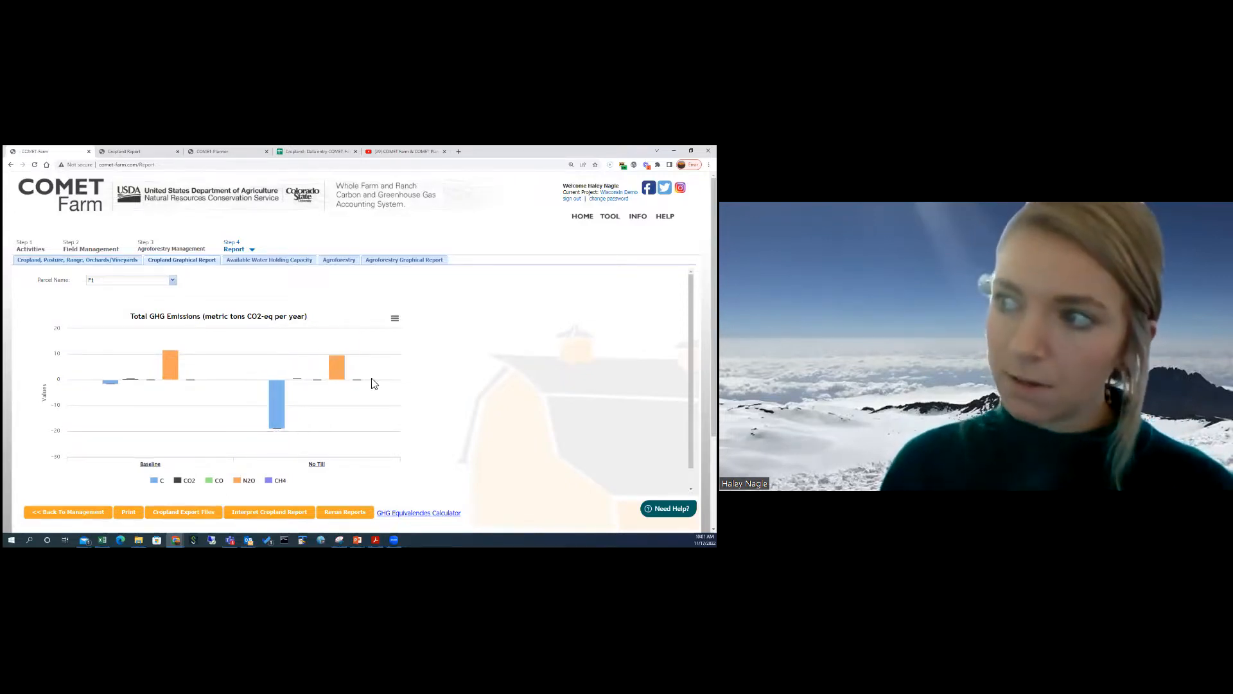
click(396, 320)
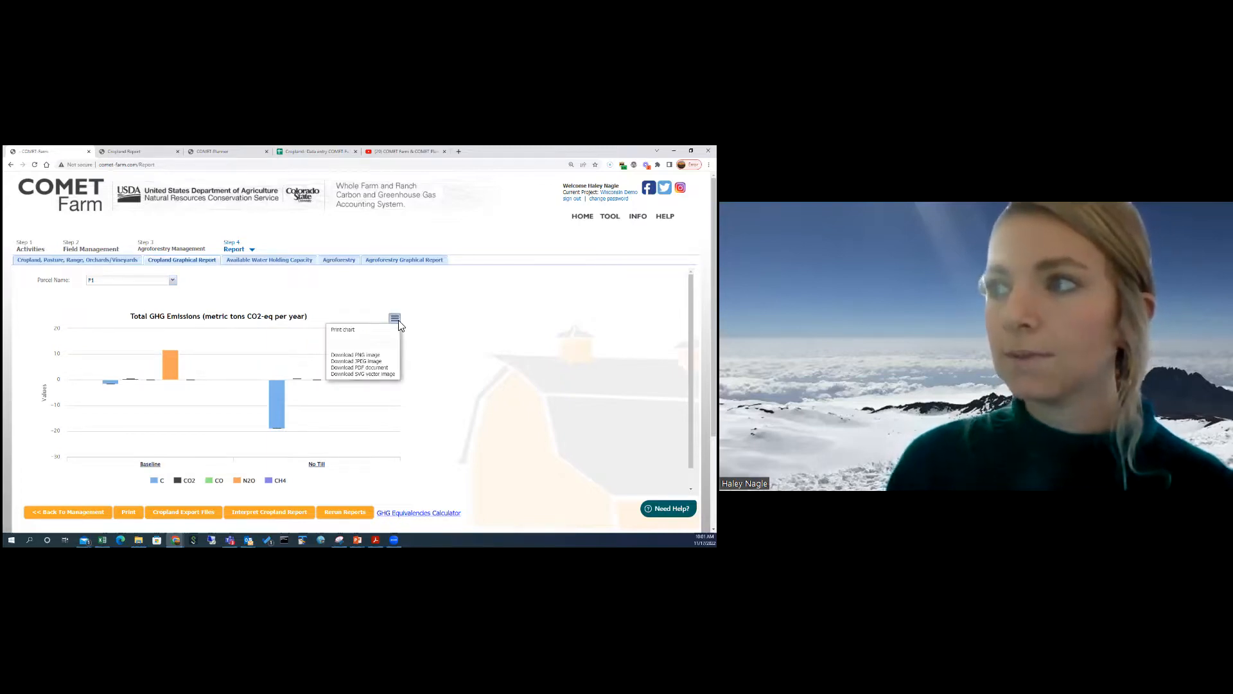
Examine F1's available water holding capacity report, comparing Baseline and No Till for each soil map unit, and collapse the details
click(281, 262)
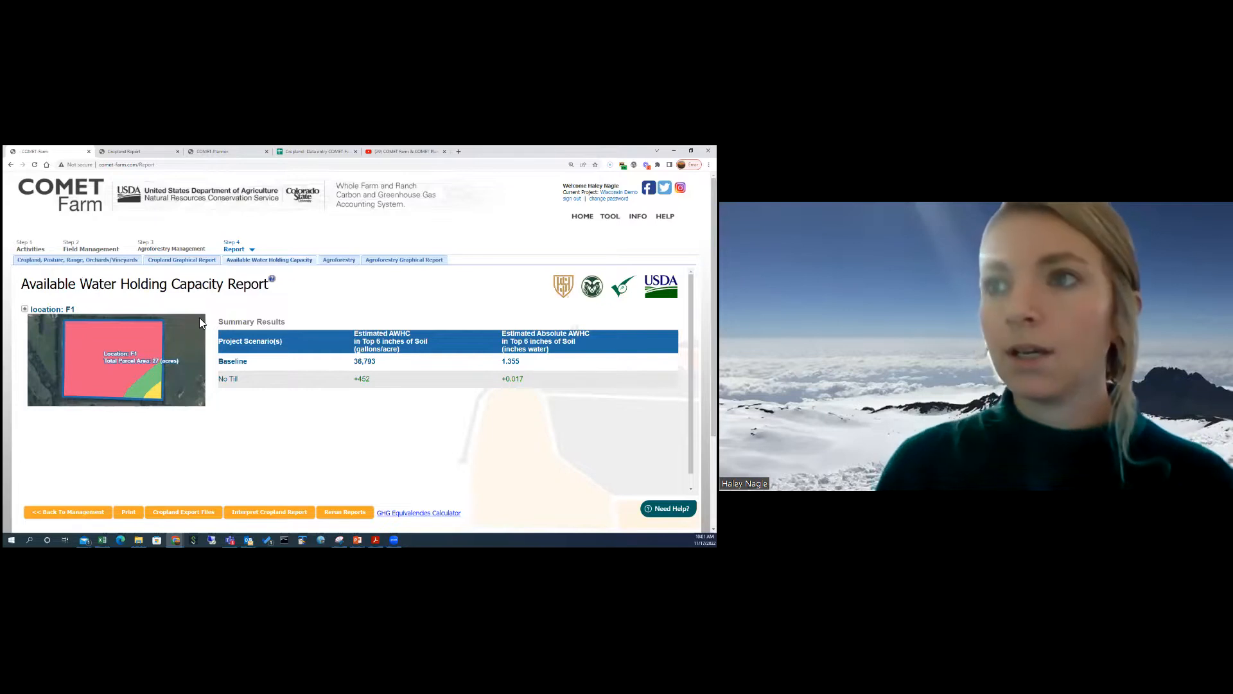
click(24, 312)
scroll(155, 405, down, 2)
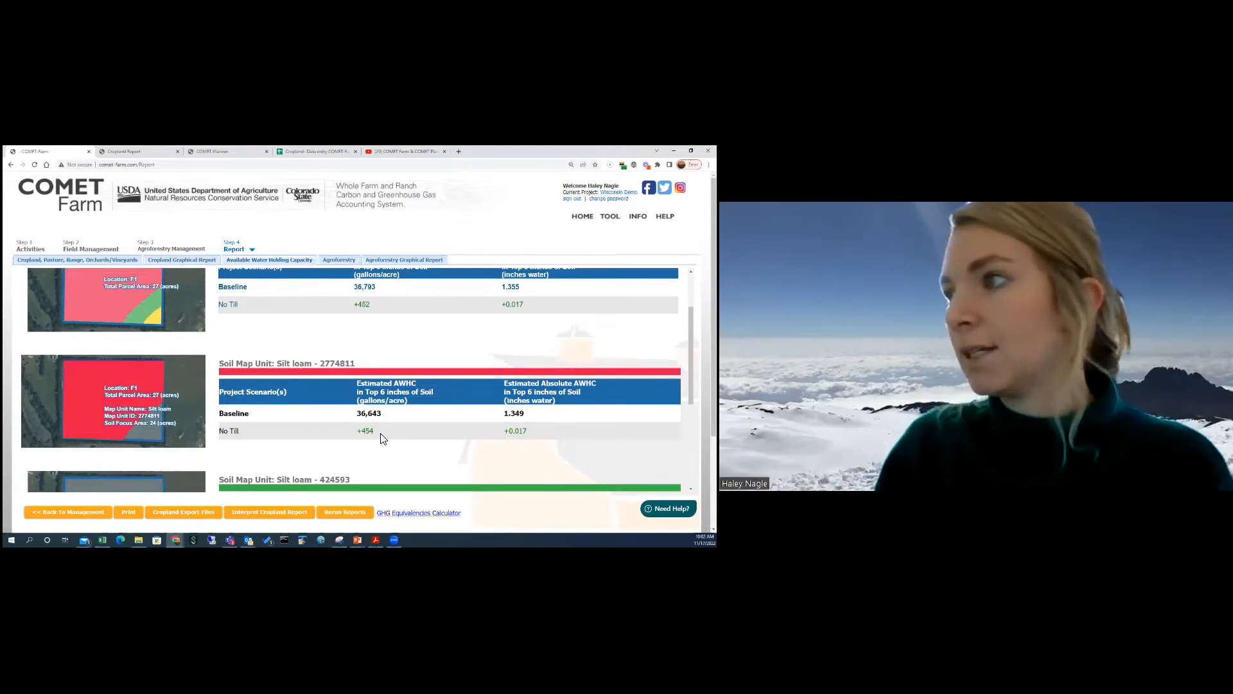
scroll(381, 438, down, 5)
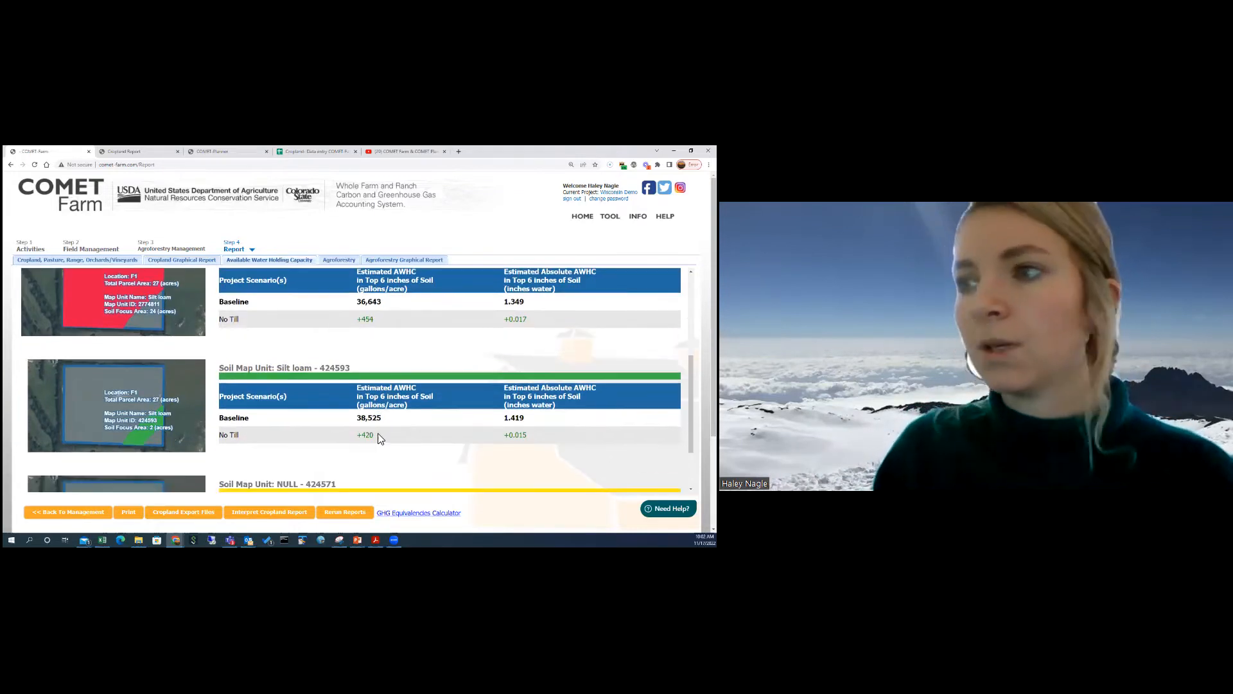
scroll(359, 385, up, 3)
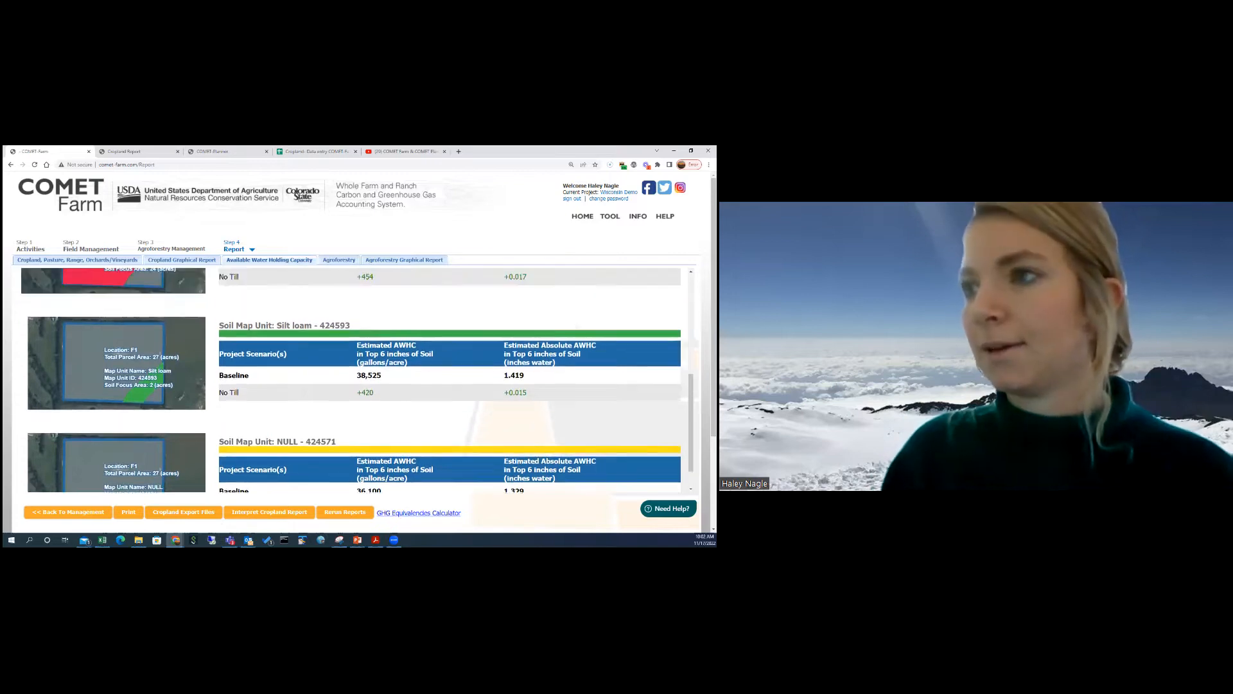
scroll(357, 381, up, 1)
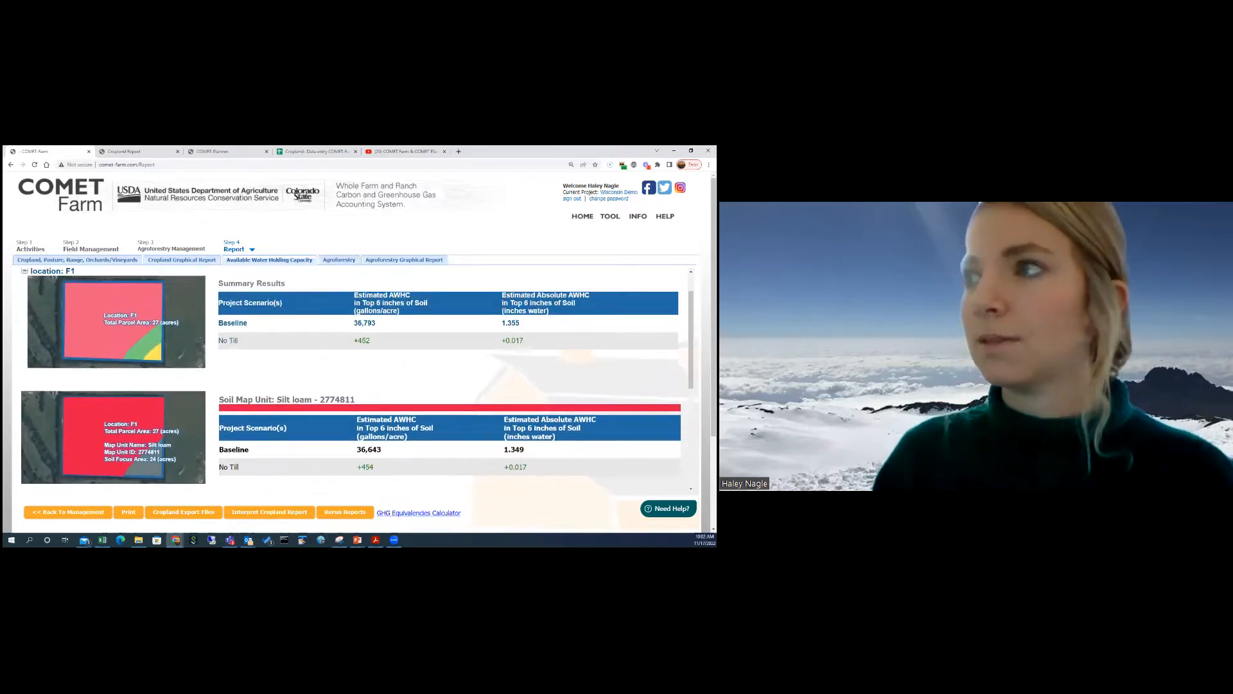
scroll(329, 393, up, 1)
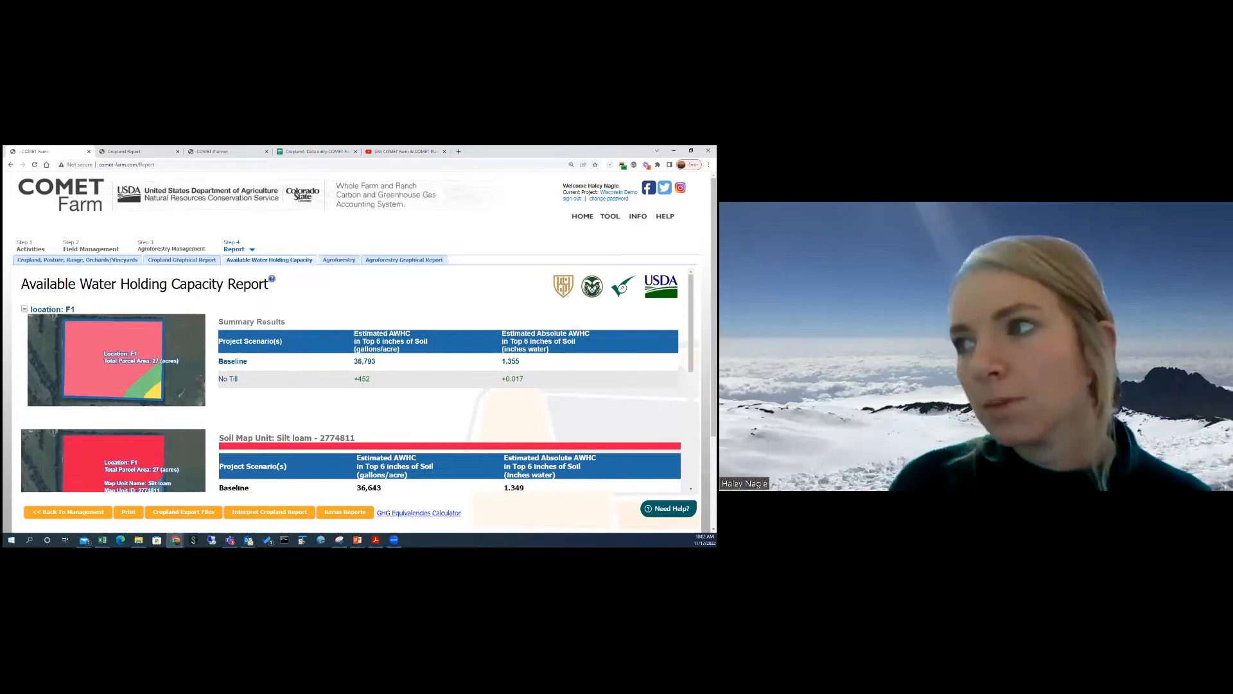
scroll(357, 381, down, 1)
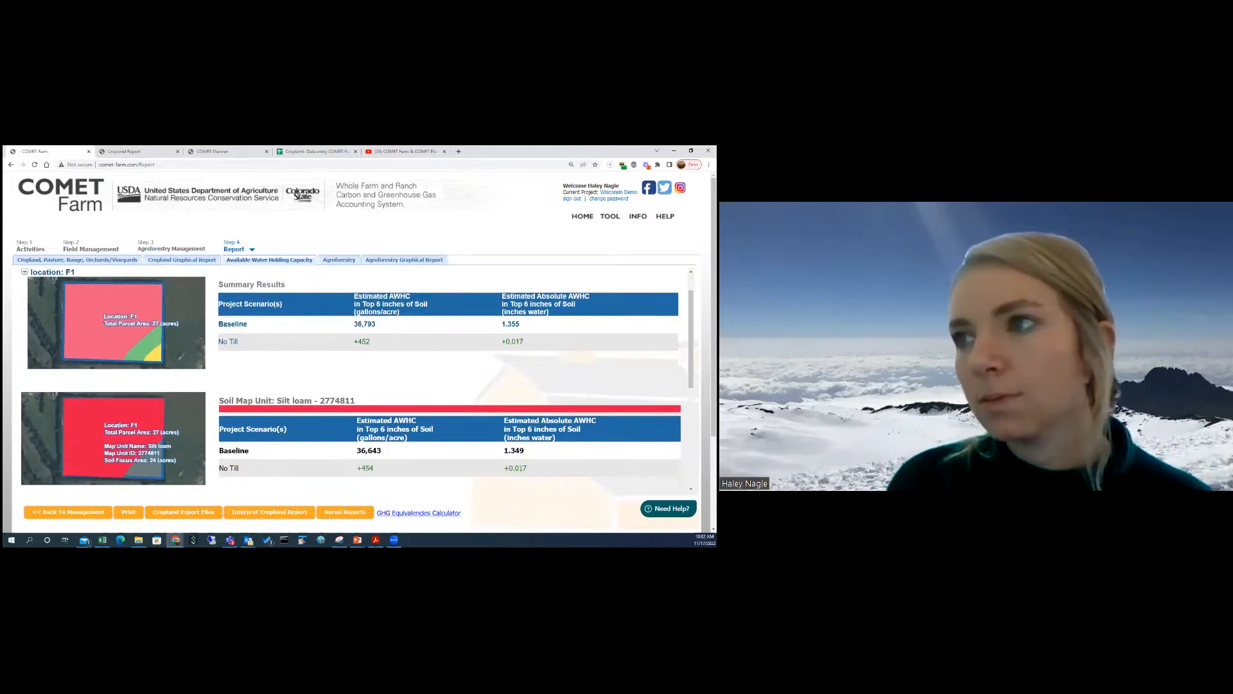
click(25, 273)
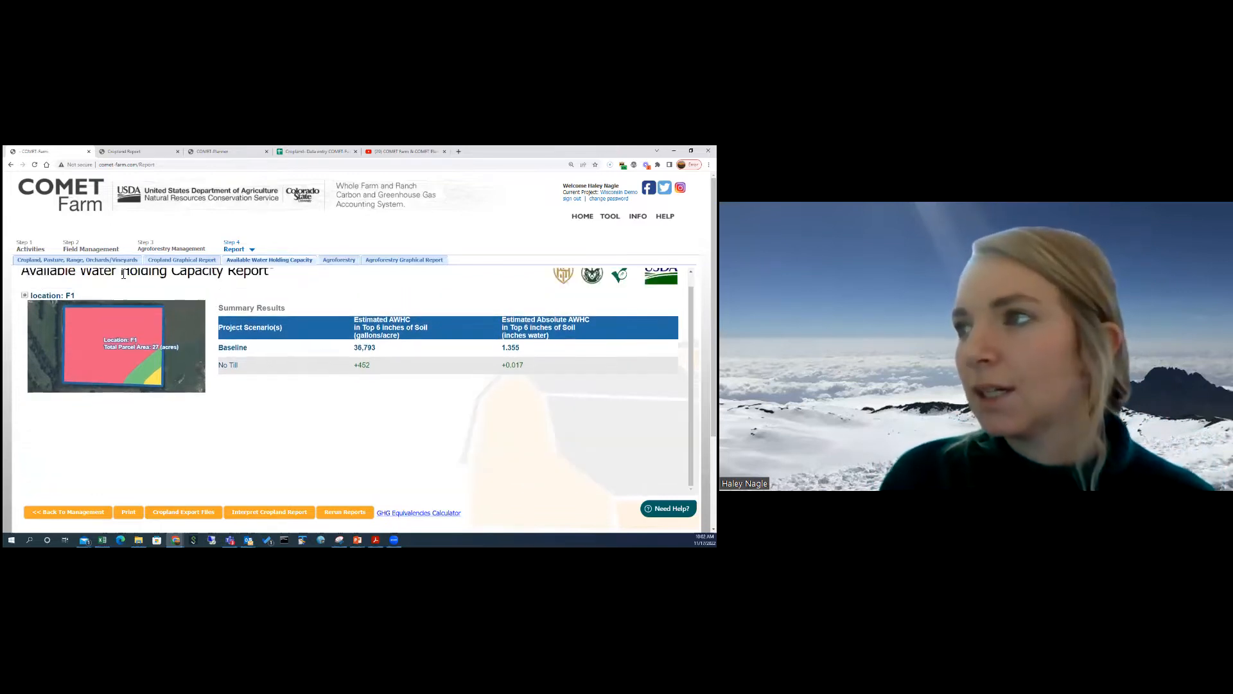
Review the agroforestry results, chart the carbon stock for Alaska-cedar and All Species, and return to the cropland report
click(339, 261)
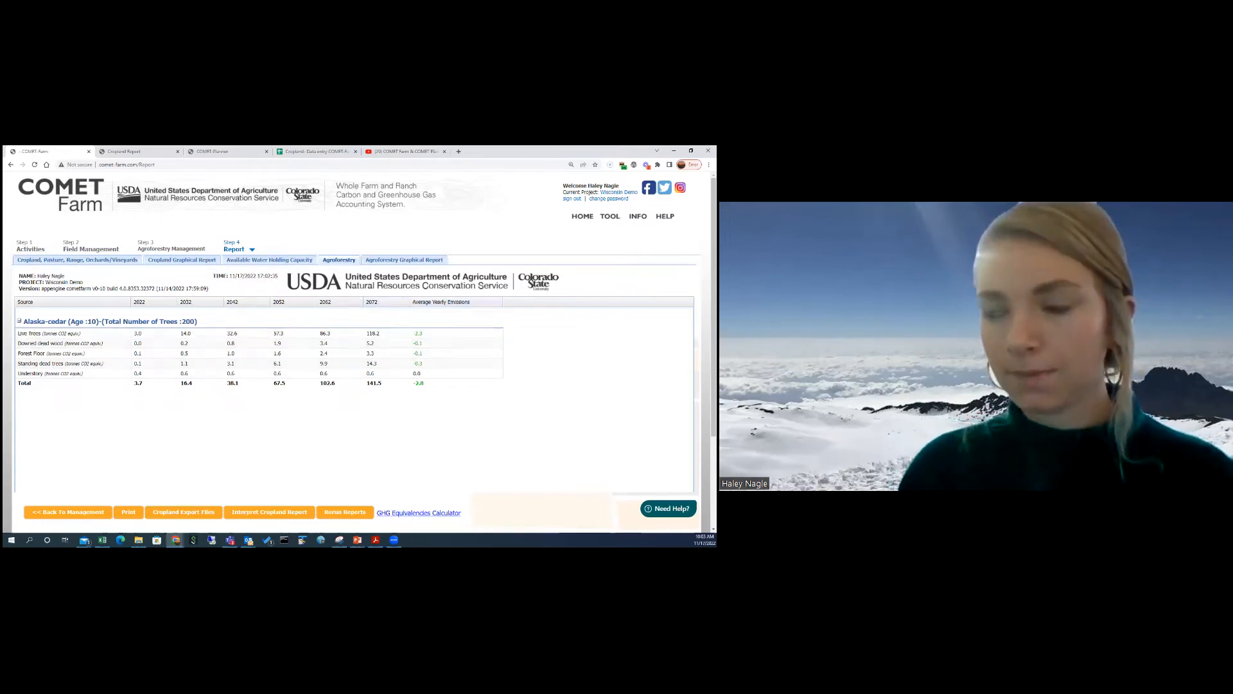
click(404, 261)
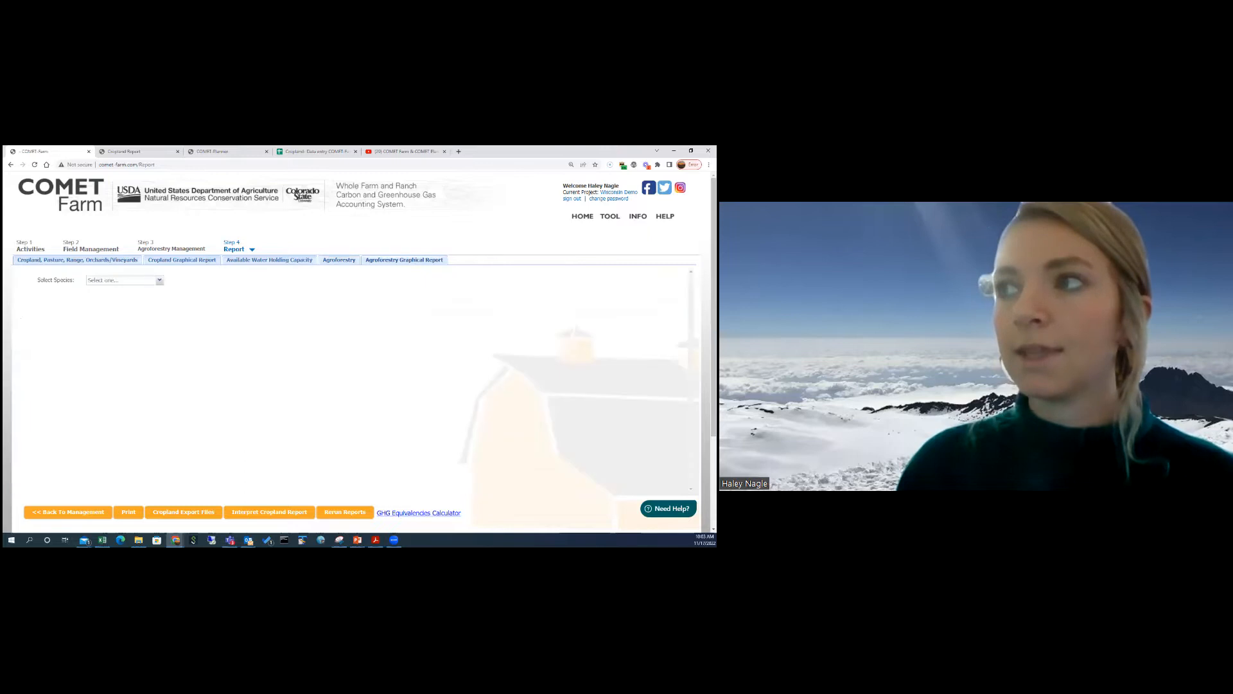
click(172, 282)
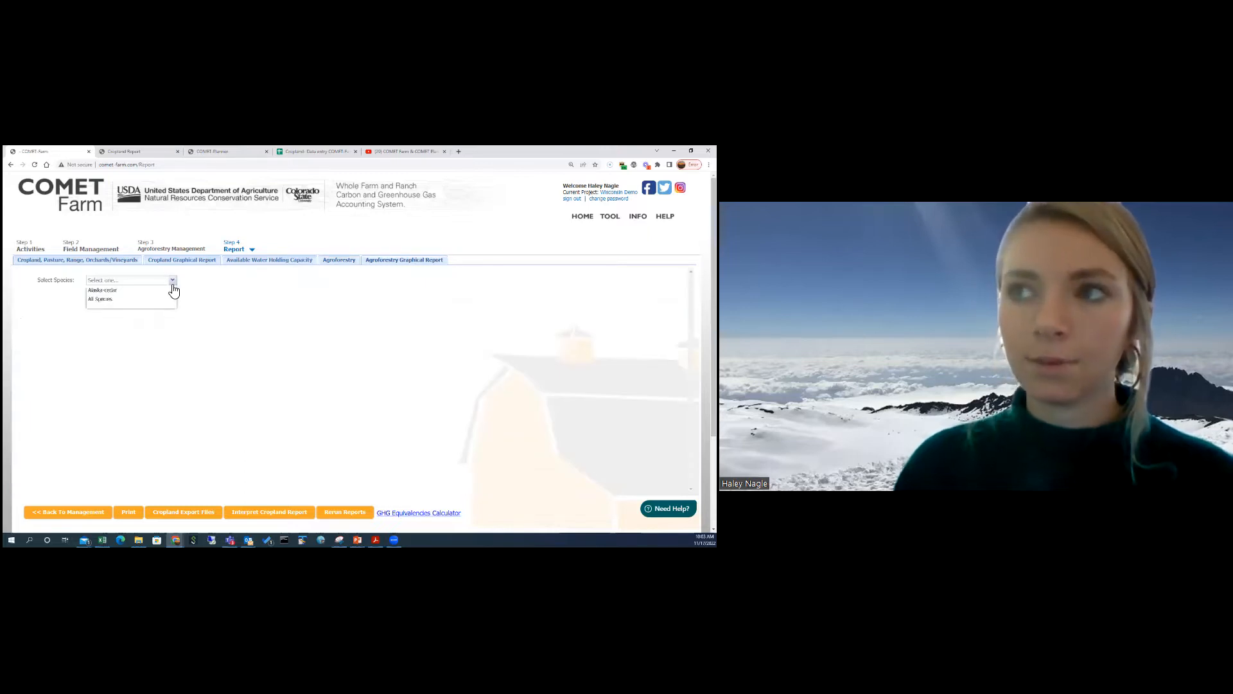
click(171, 293)
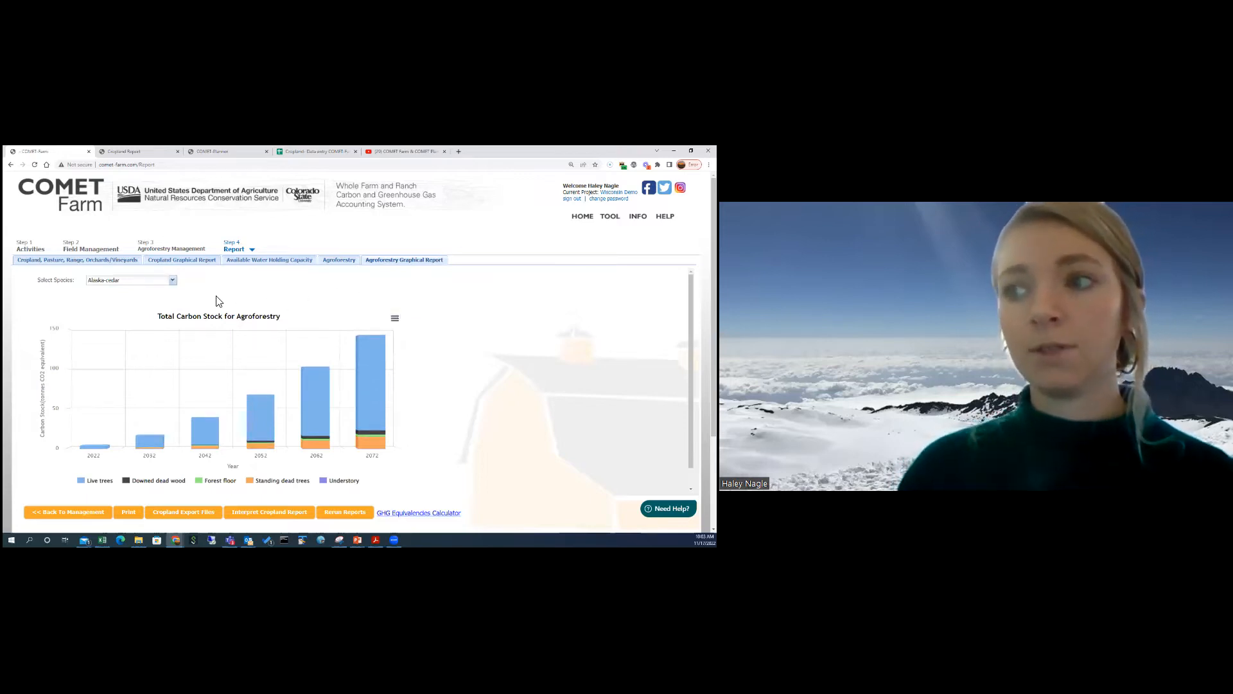
click(173, 281)
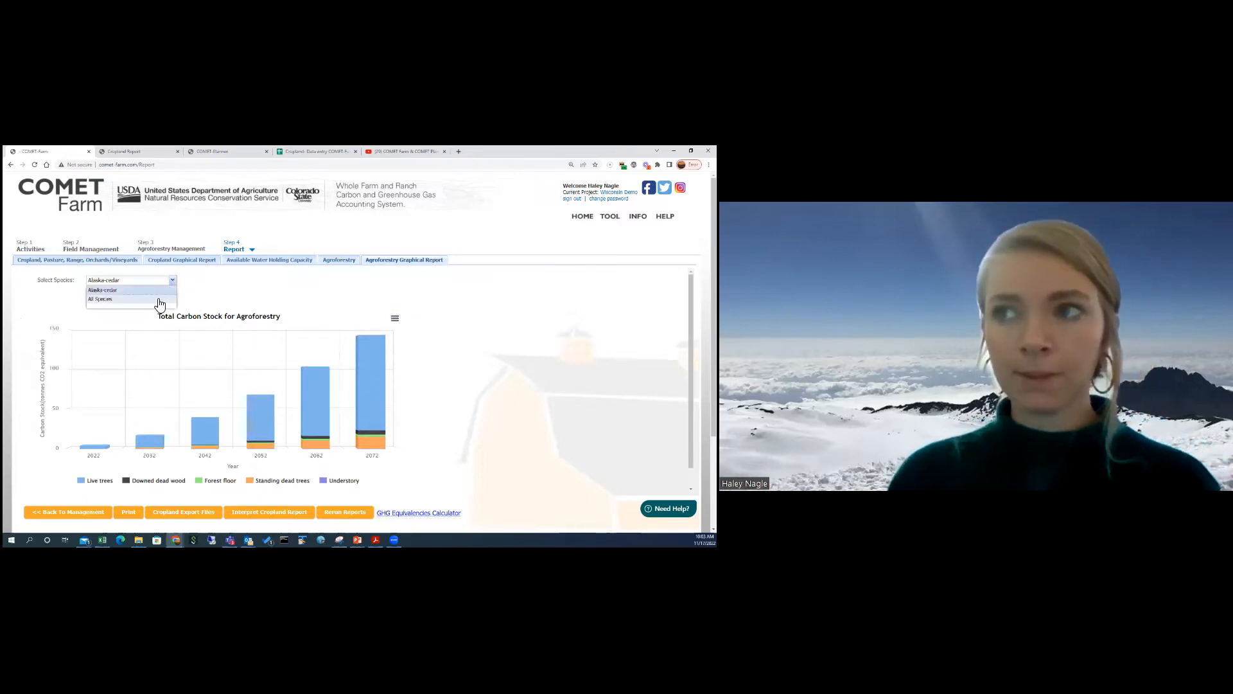
click(129, 288)
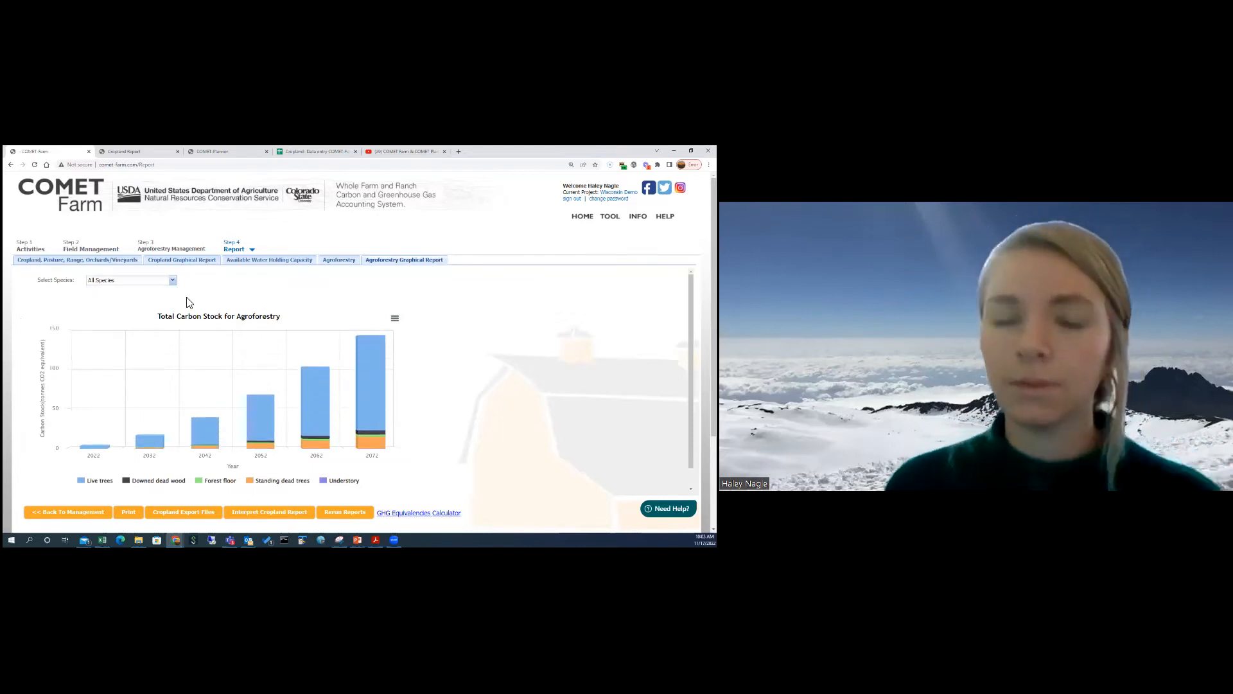
click(131, 260)
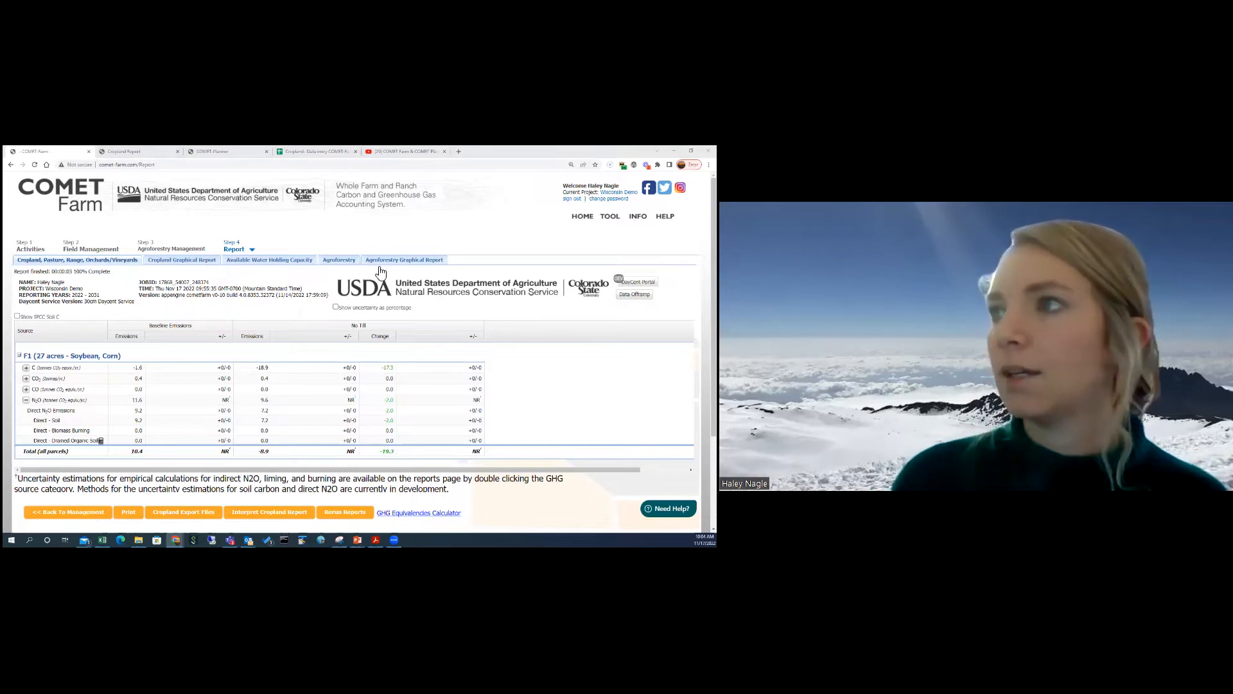
Go back to the current agroforestry entries, set the species group to Other hardwoods, and open the species list
click(164, 256)
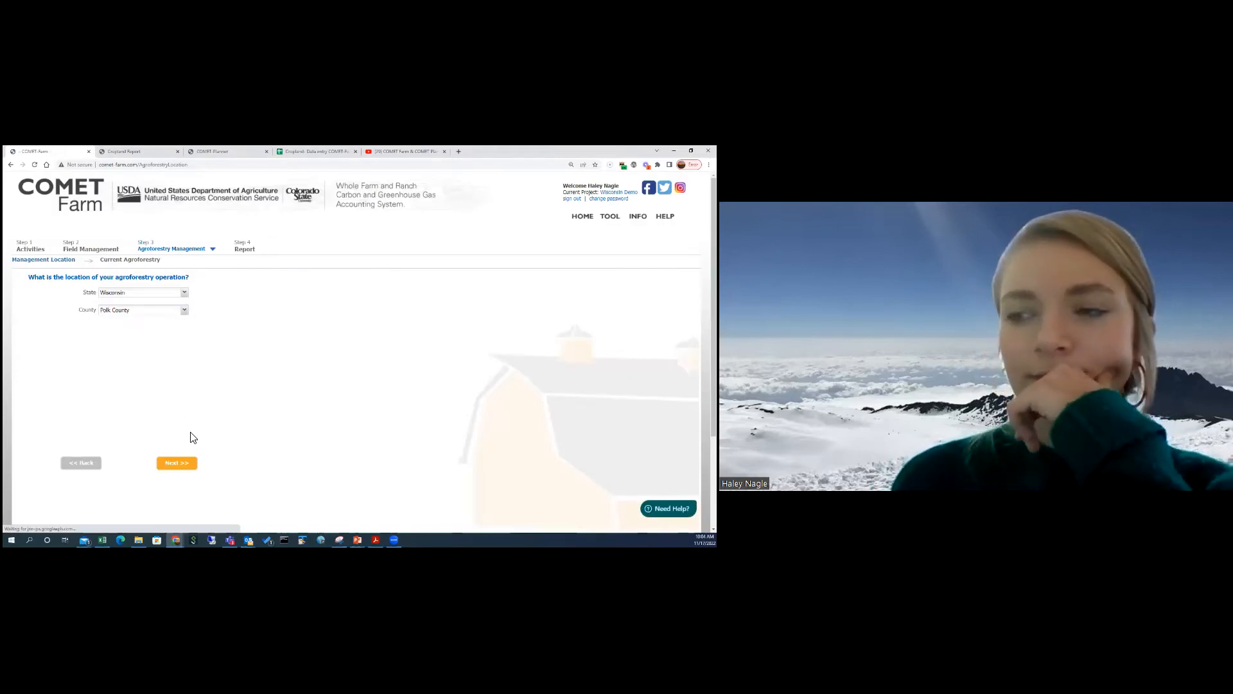
click(181, 469)
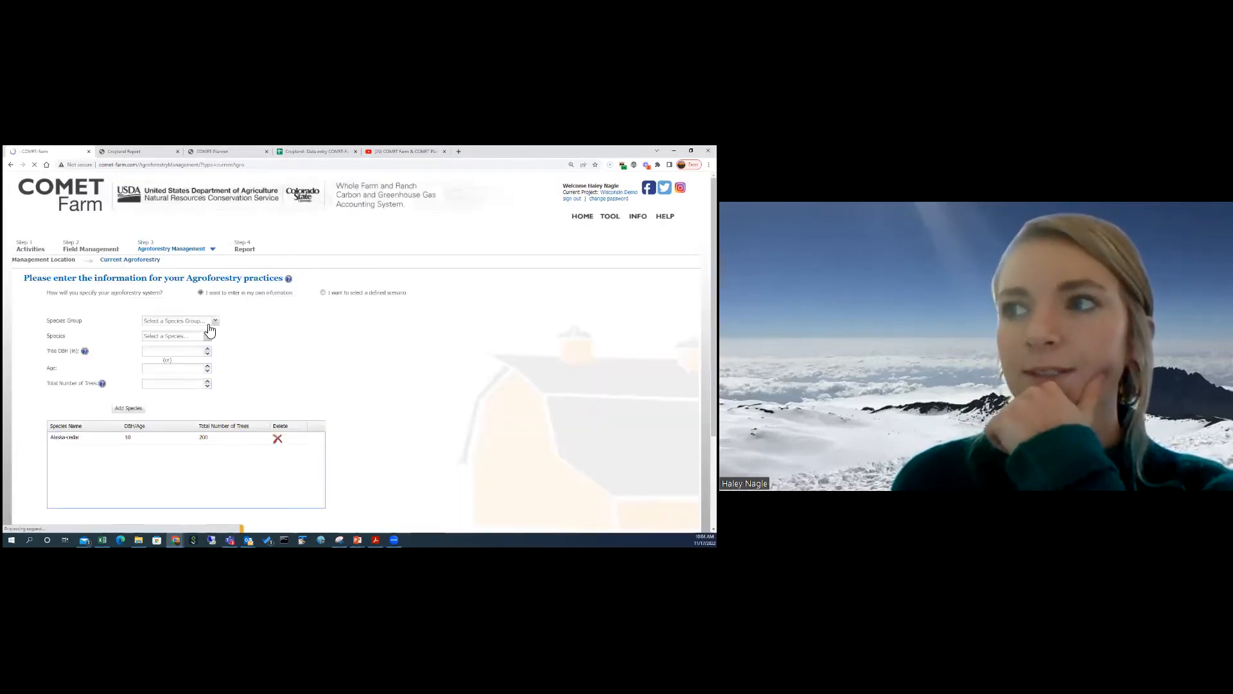
click(208, 323)
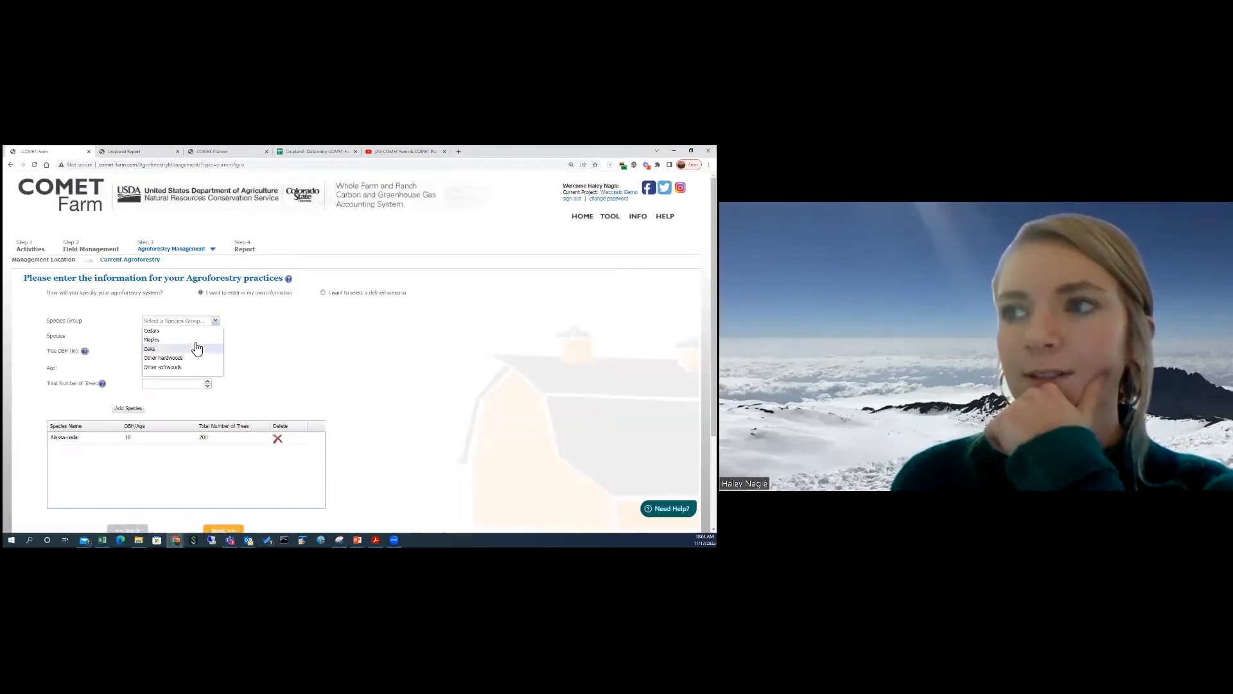
click(197, 357)
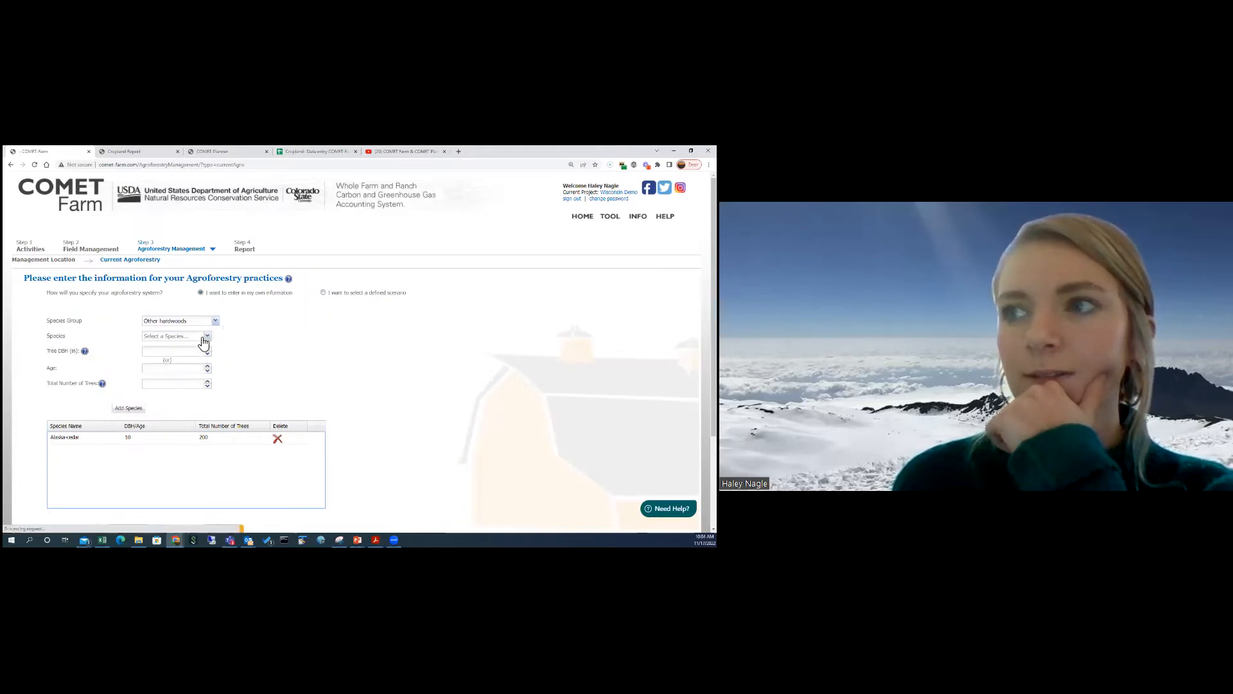
click(203, 339)
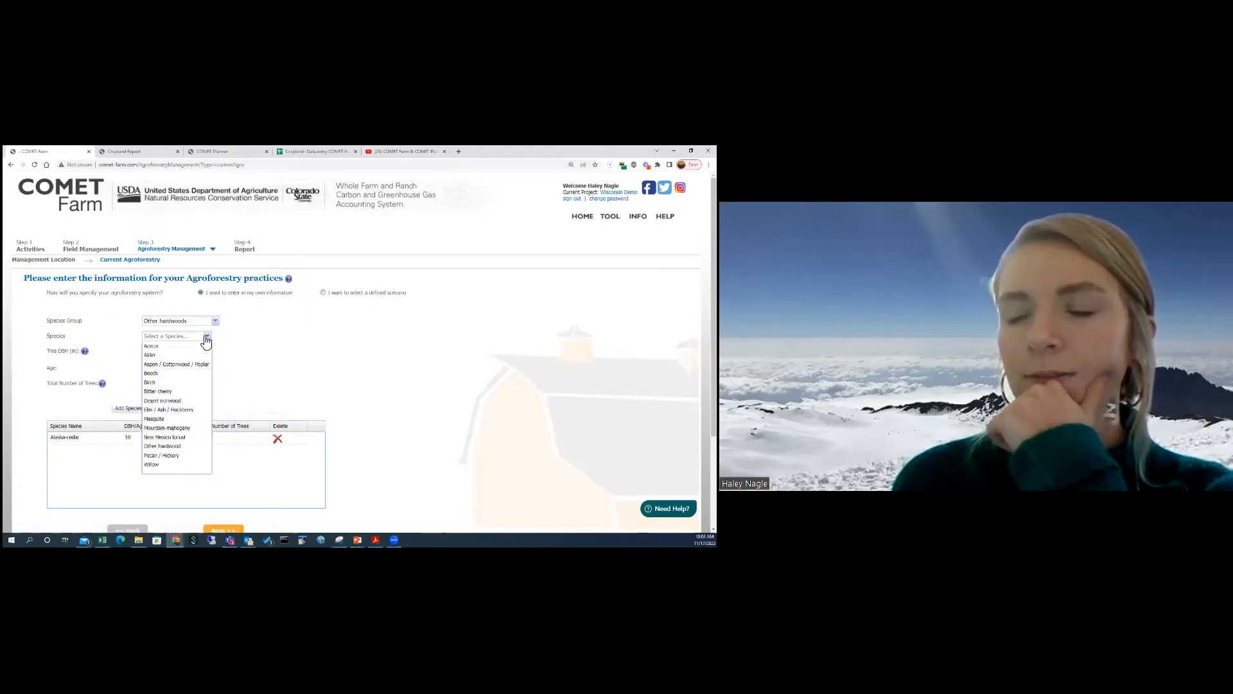